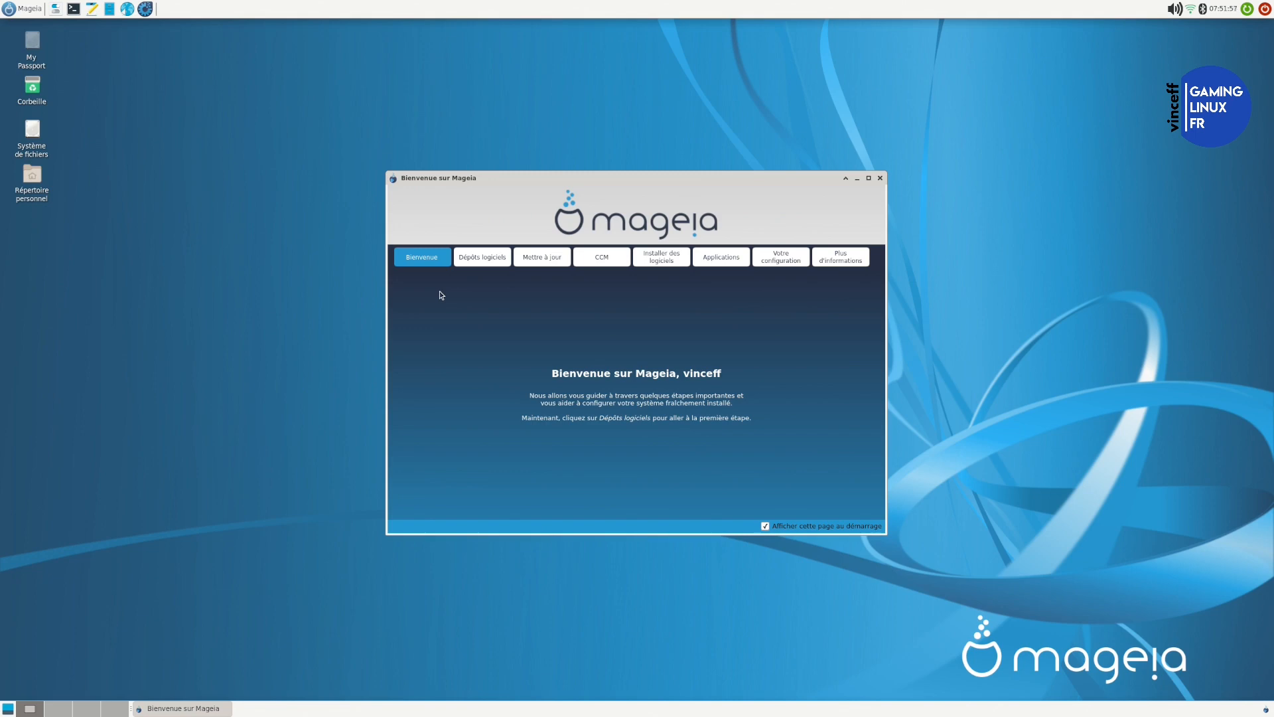
Open the software media configuration as root, review the enabled online repositories and close it.
left_click(471, 259)
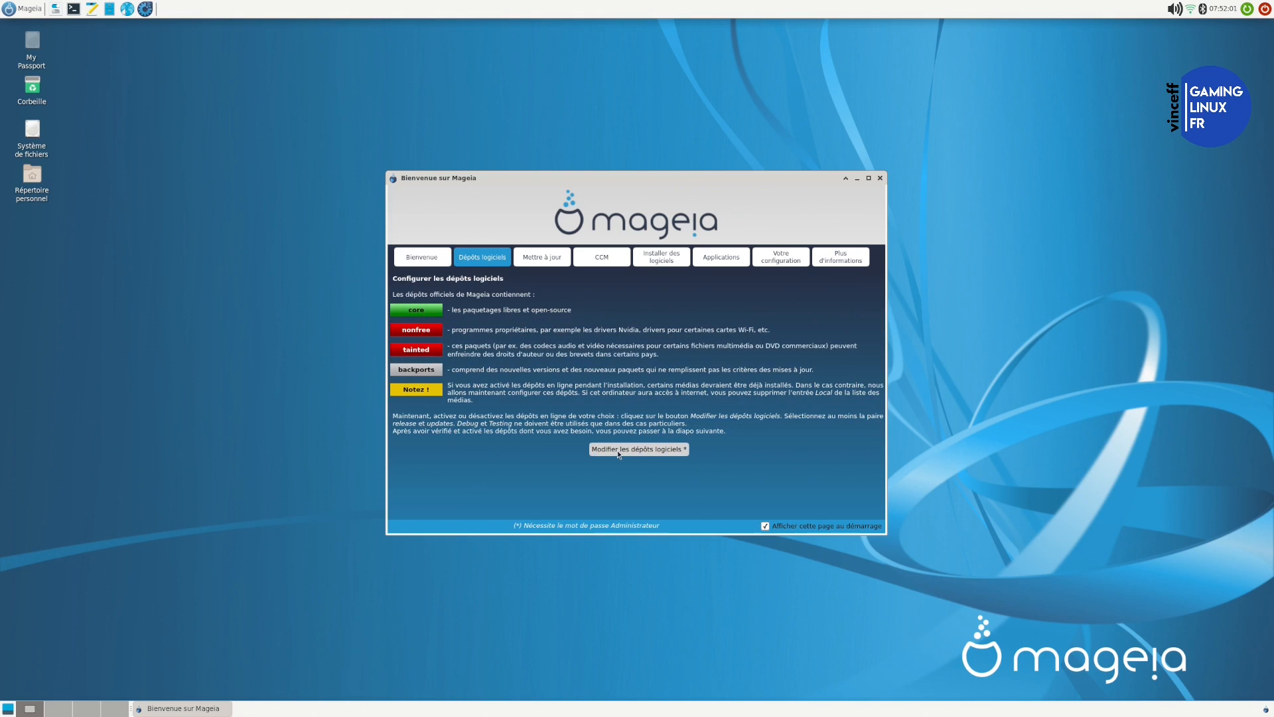
left_click(618, 451)
type("********")
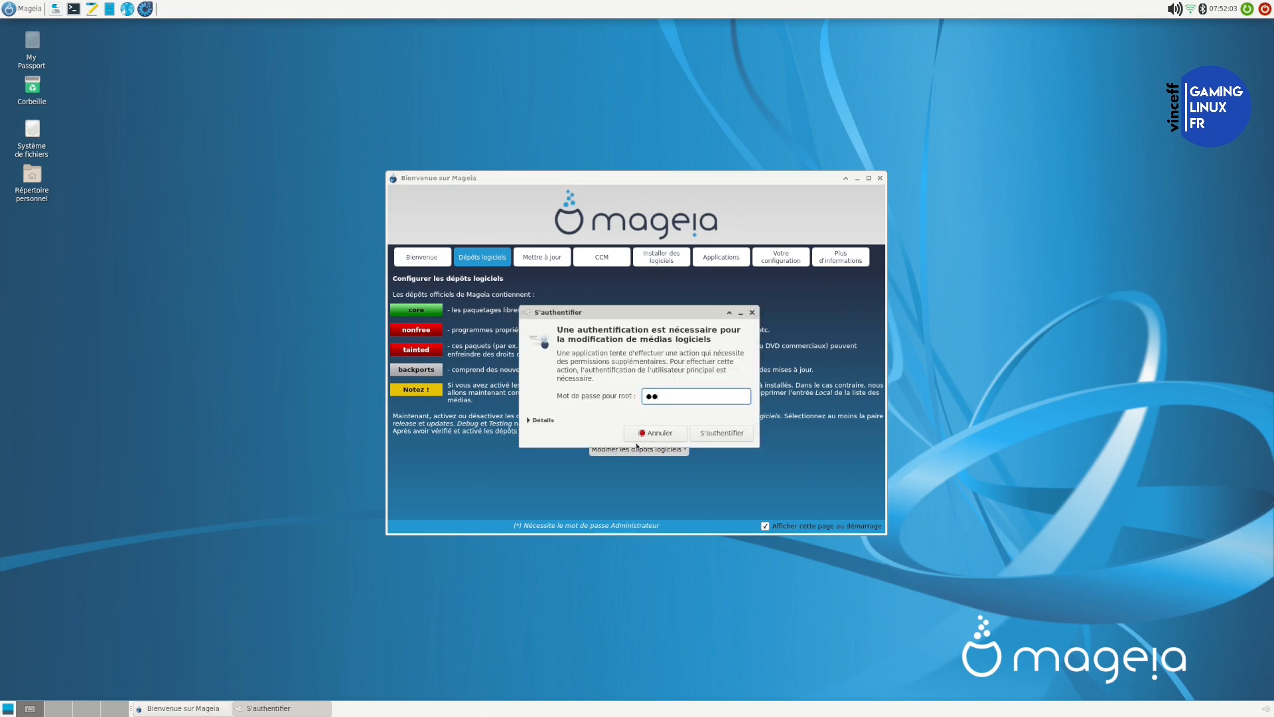
key("Return")
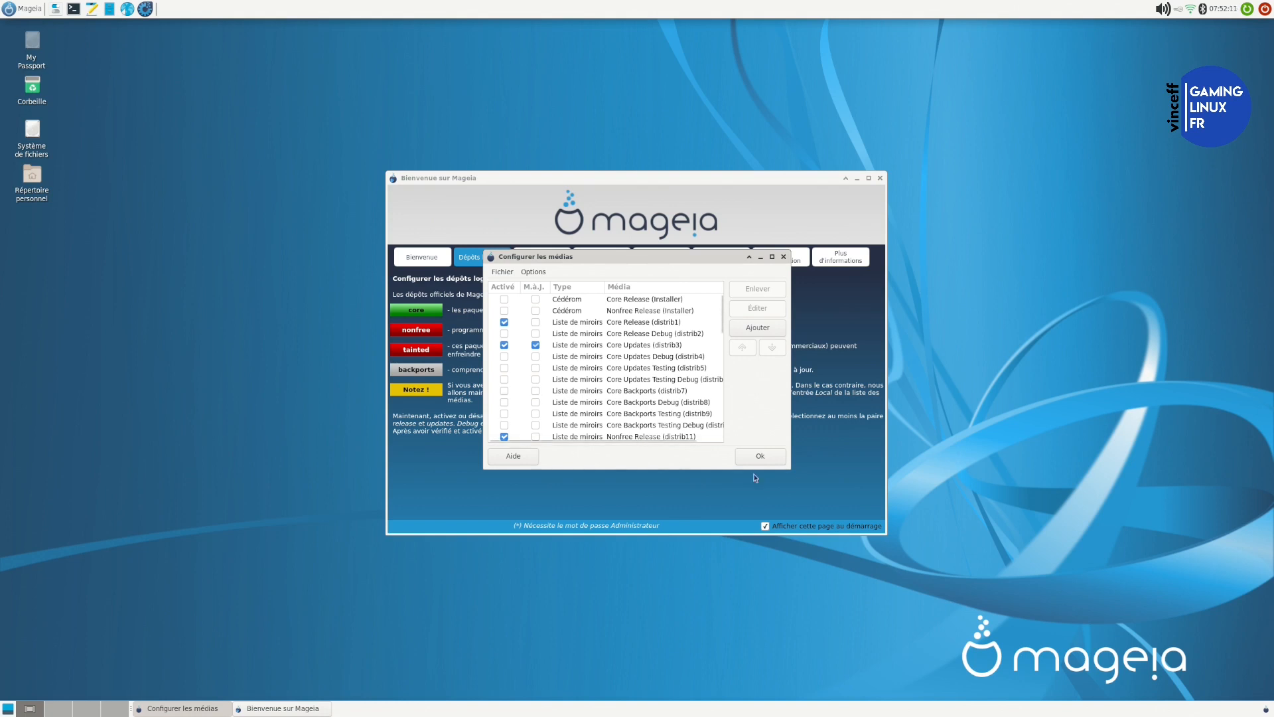
left_click_drag(790, 468, 950, 569)
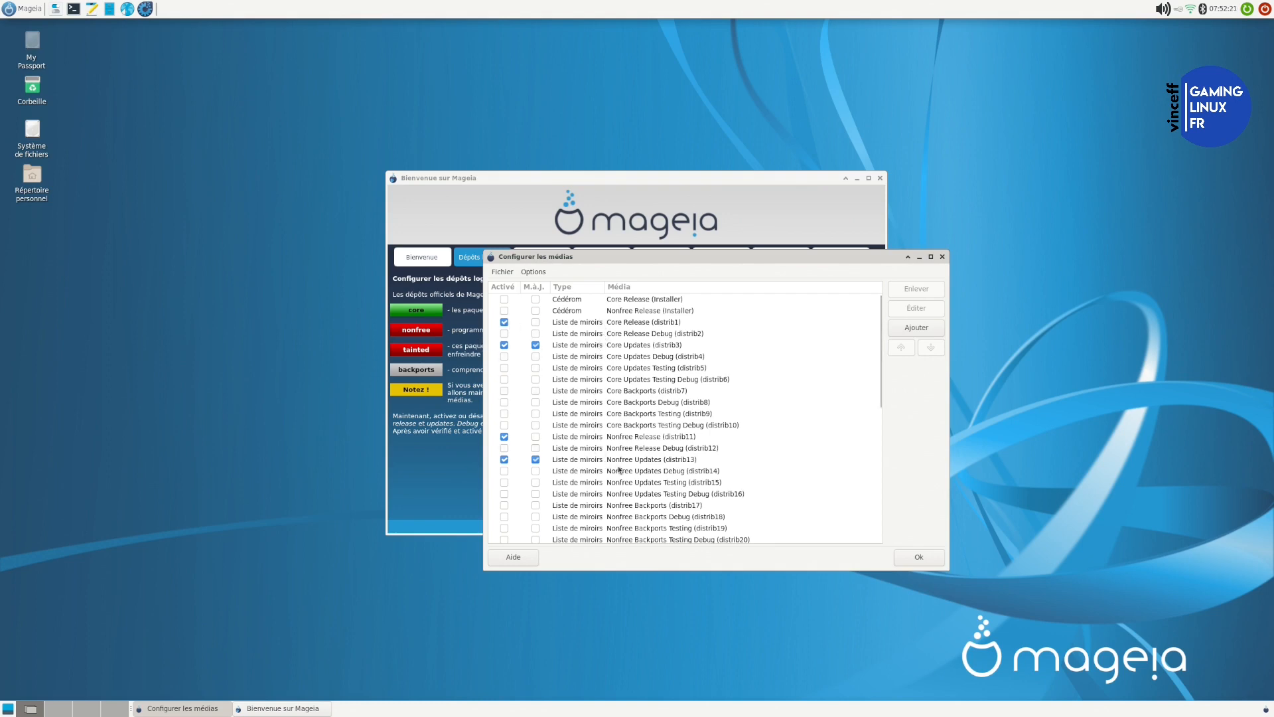
scroll(642, 472, "down", 3)
scroll(642, 472, "down", 2)
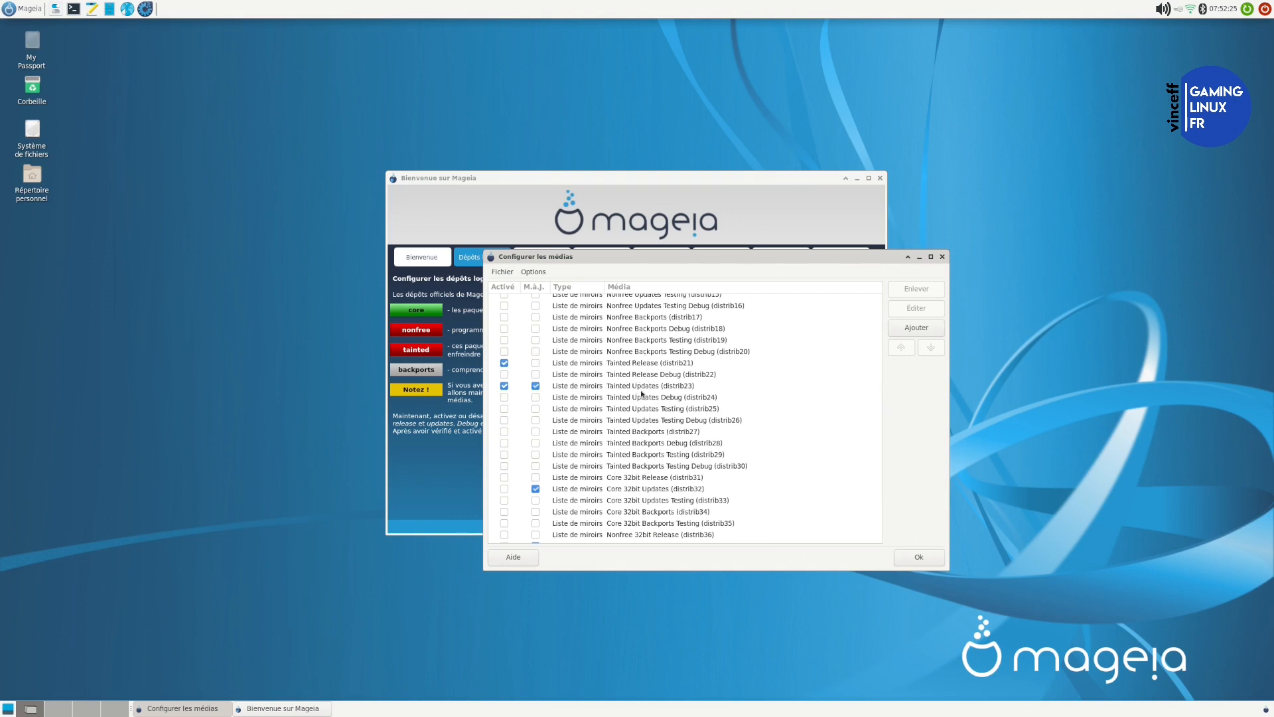
scroll(654, 415, "down", 3)
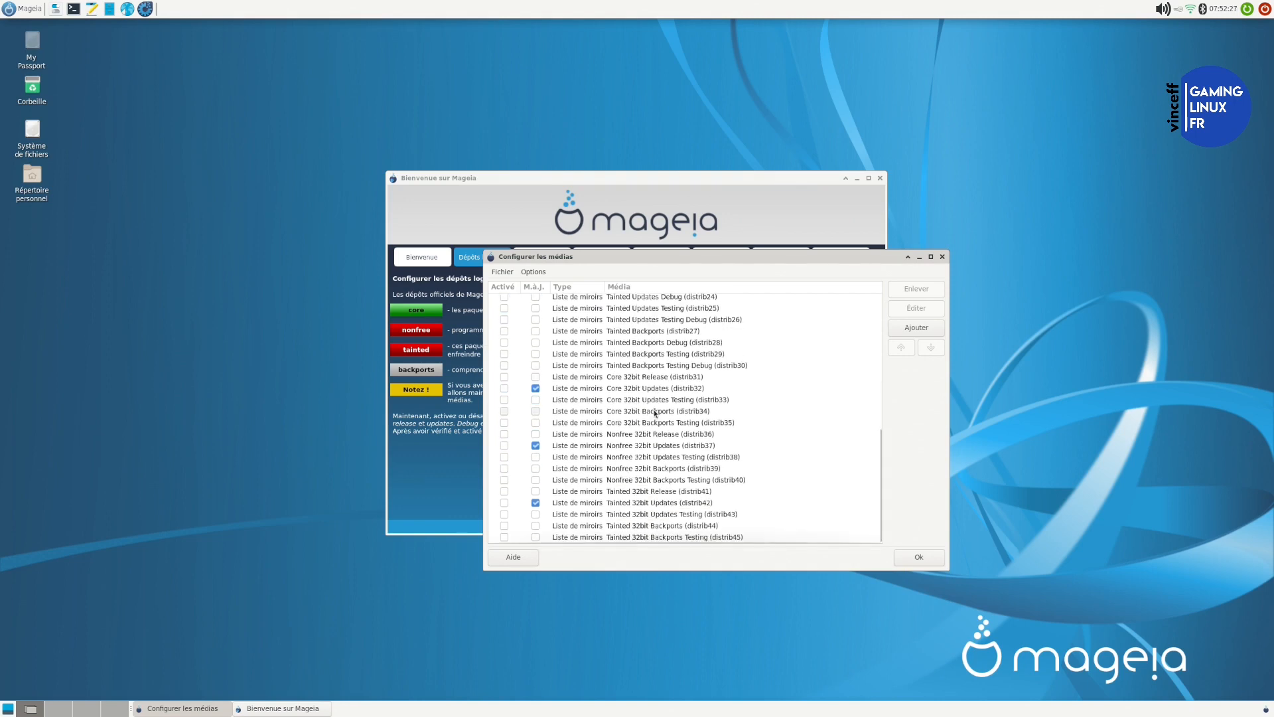
left_click(920, 557)
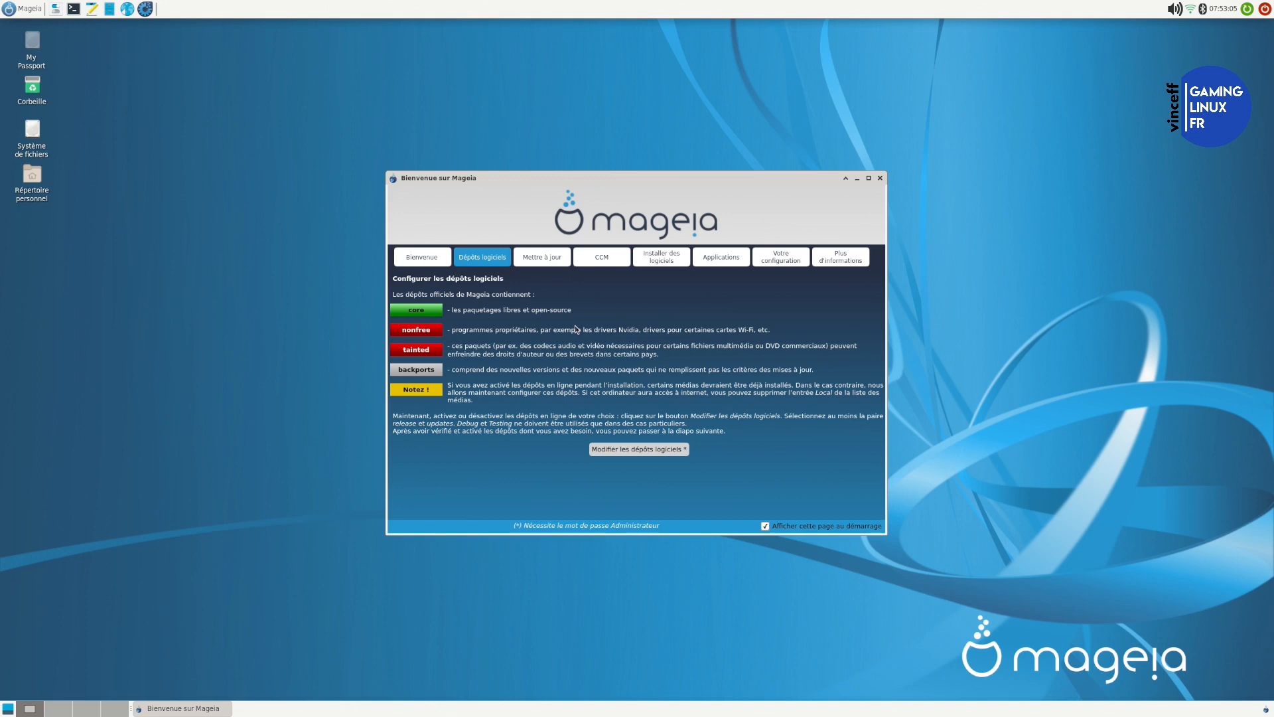
Run the system update check as root and close the empty update list.
left_click(548, 258)
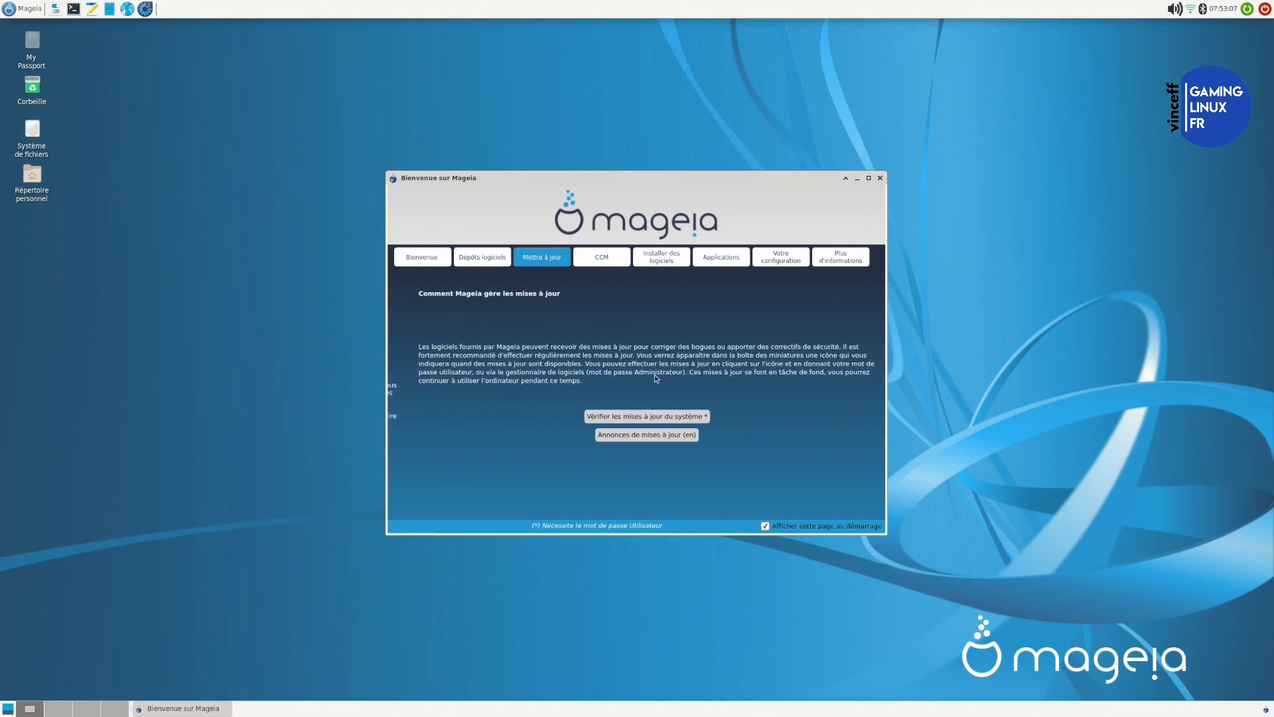
left_click(642, 418)
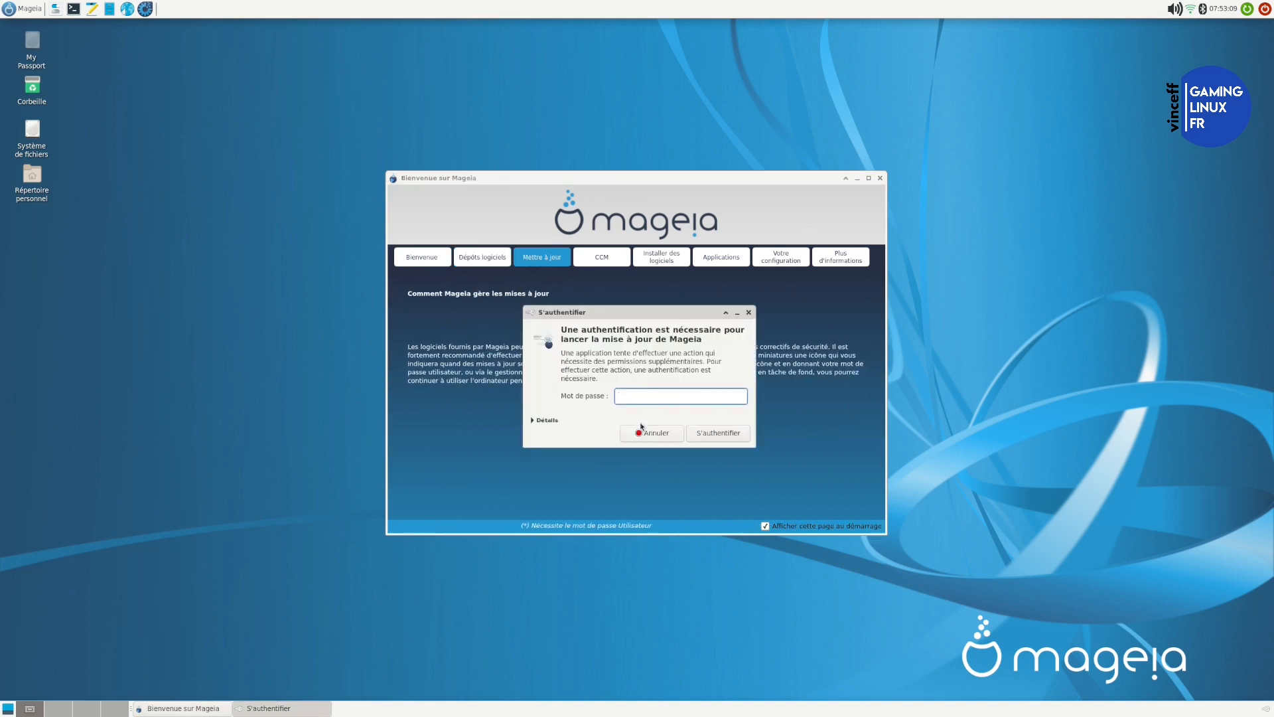
type("********")
key("Return")
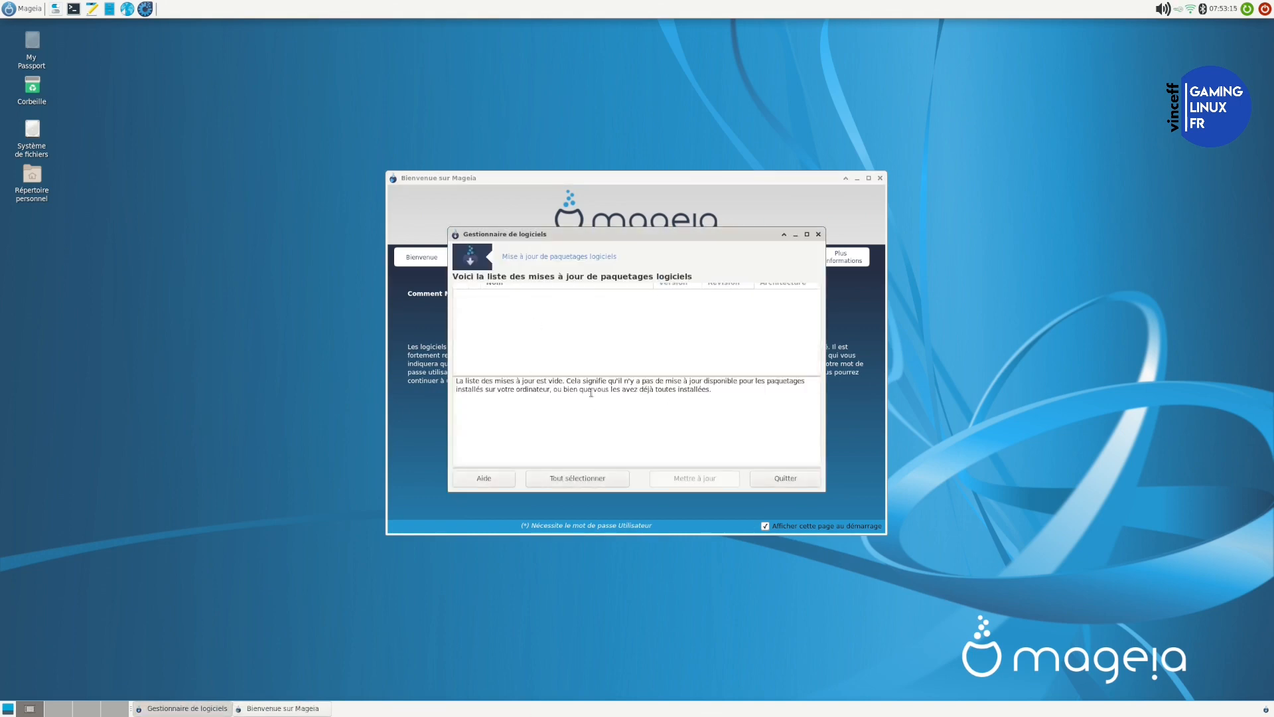
left_click(782, 479)
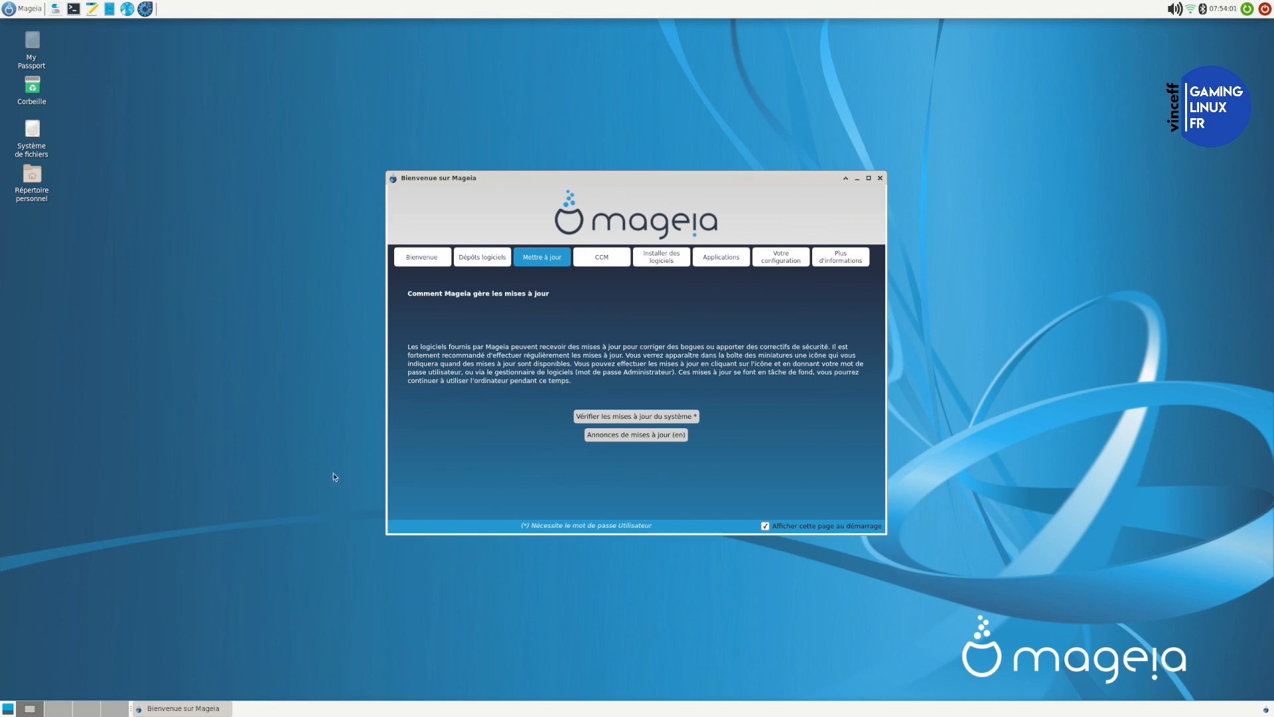
left_click(14, 8)
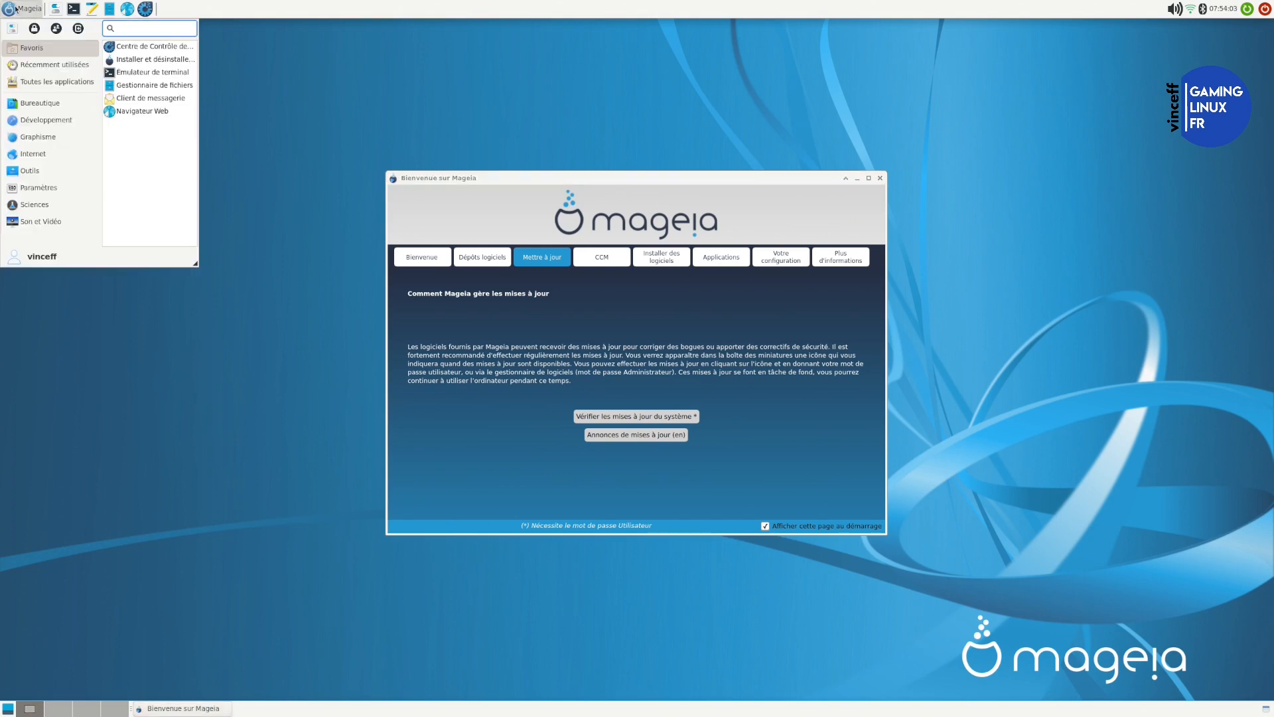
type("nvidia")
key("Return")
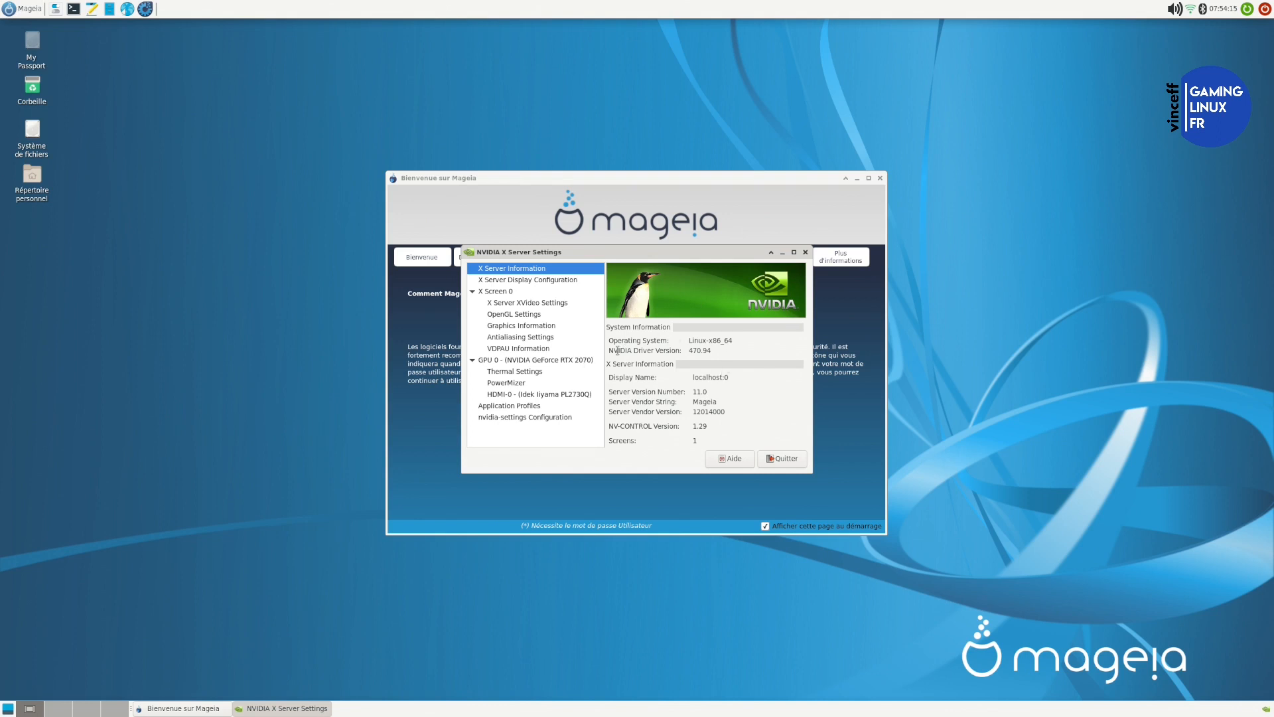
left_click_drag(609, 351, 710, 350)
left_click(775, 458)
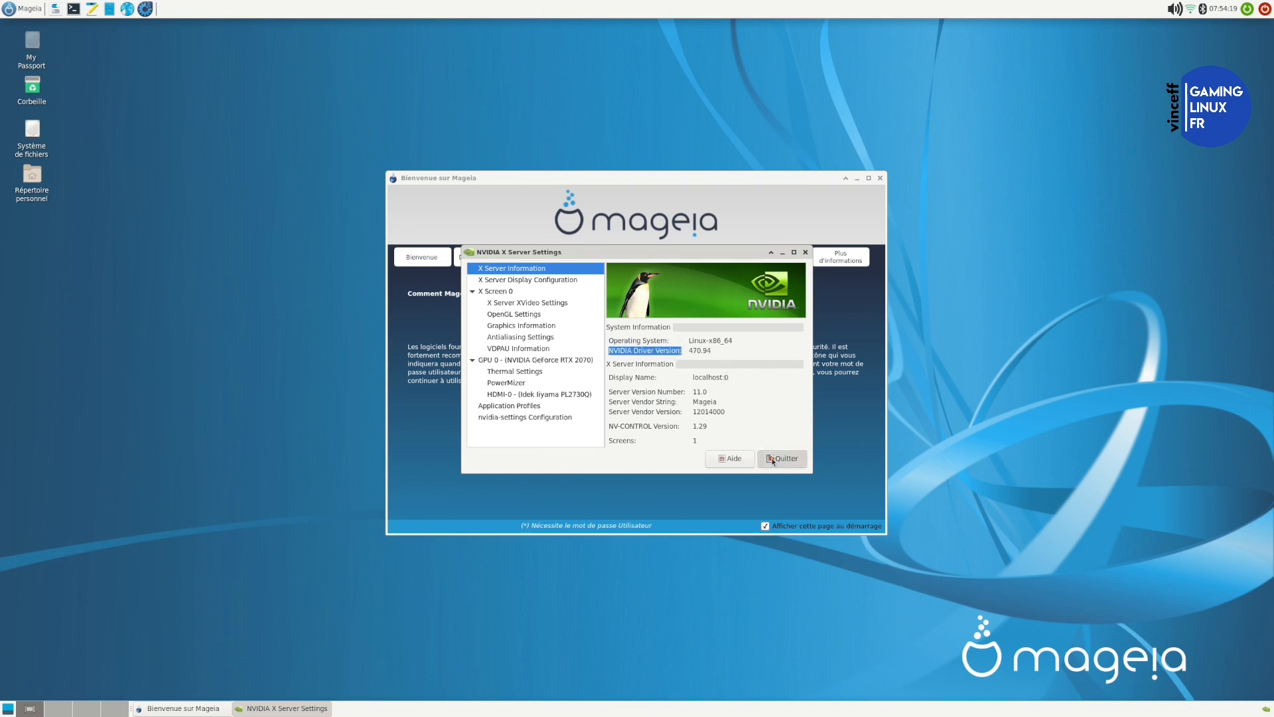
left_click(687, 387)
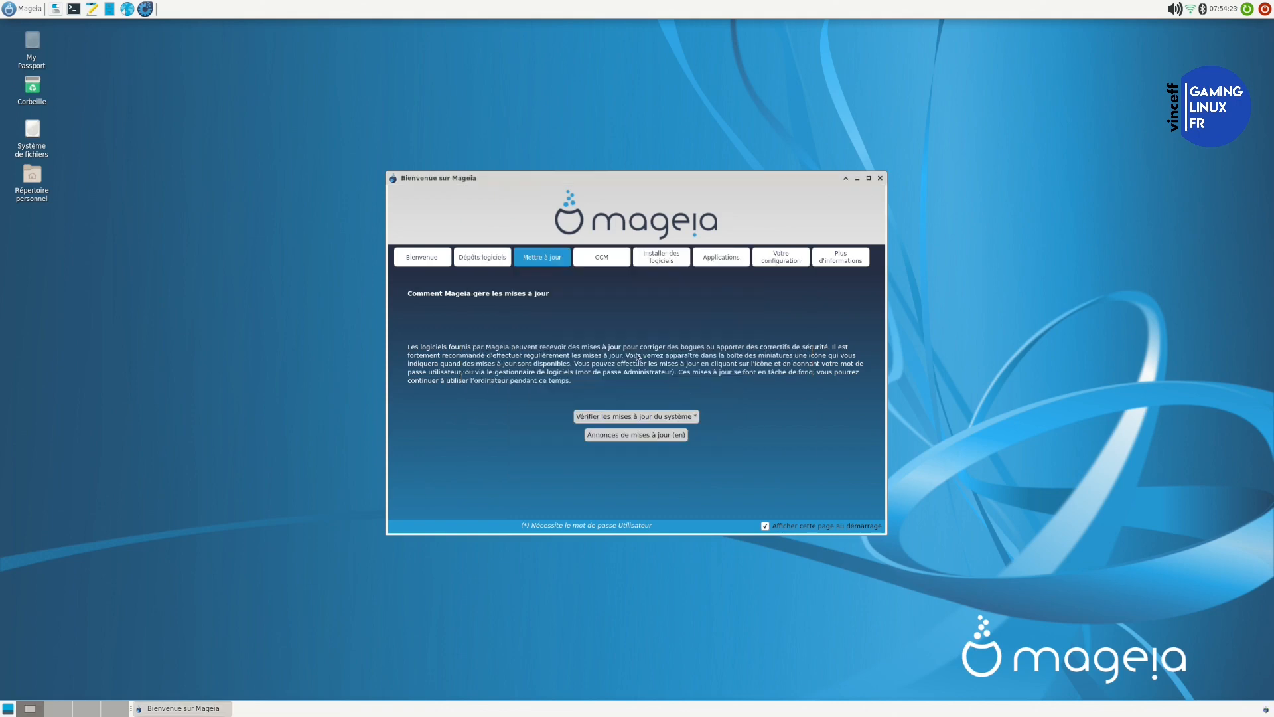
Launch the Mageia Control Center from the CCM page as root.
left_click(597, 259)
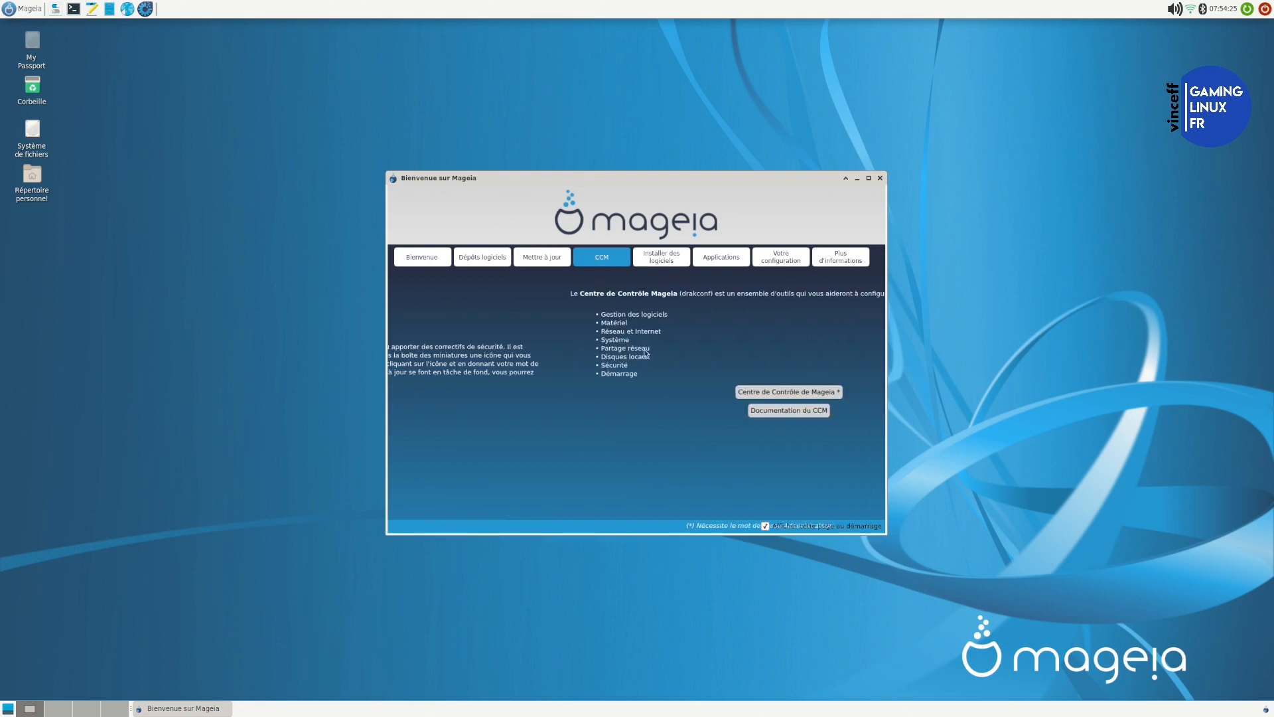
left_click(635, 393)
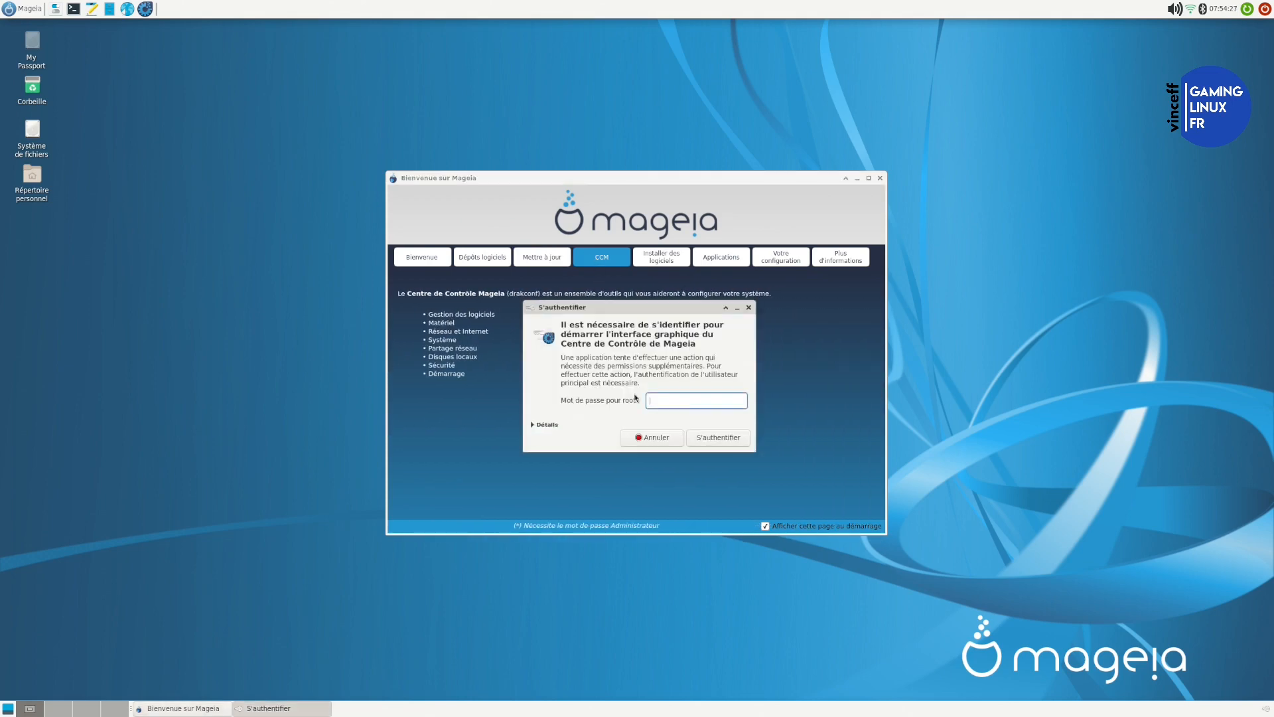
type("********")
key("Return")
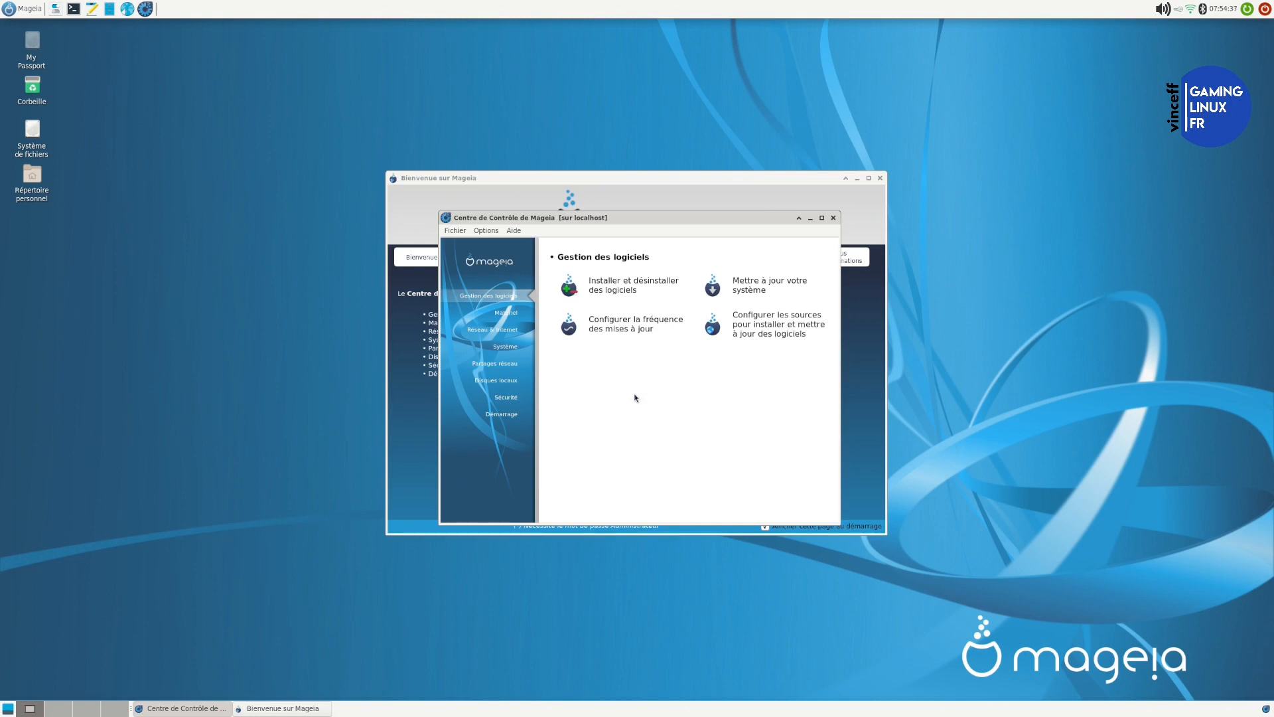
Install the discover package and its 118 required packages from Install/Remove software.
left_click(631, 286)
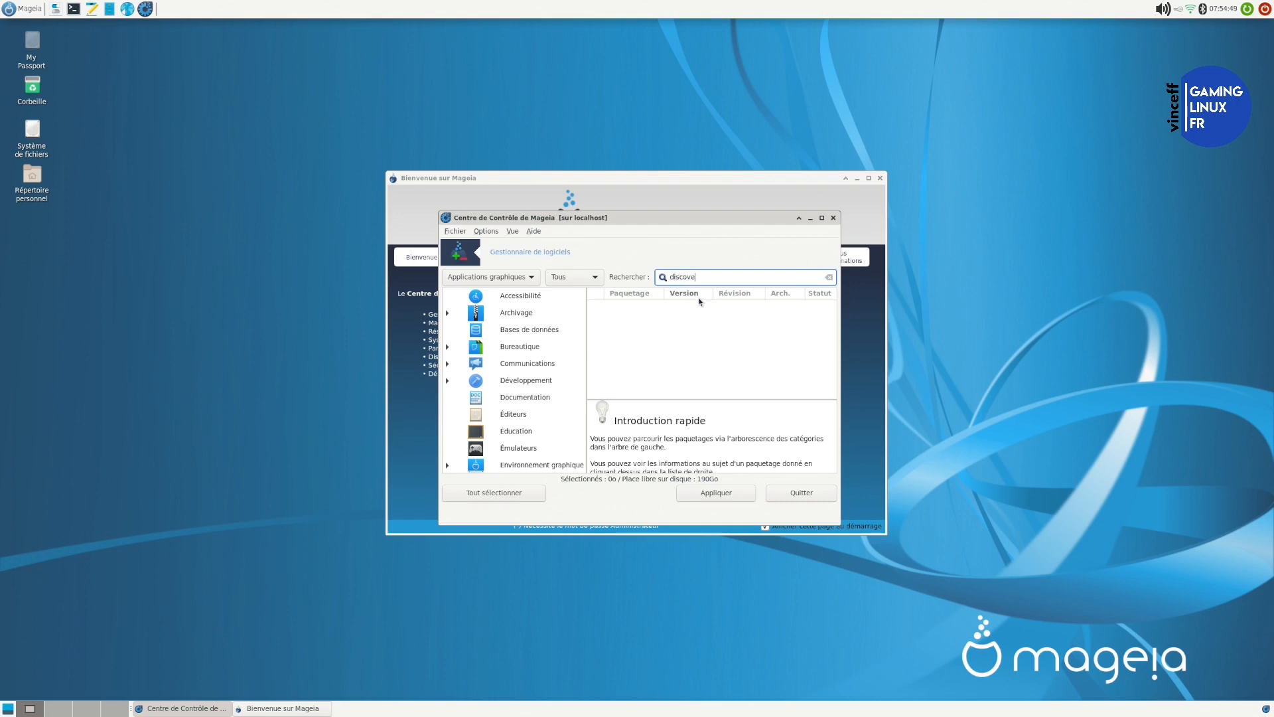
type("r")
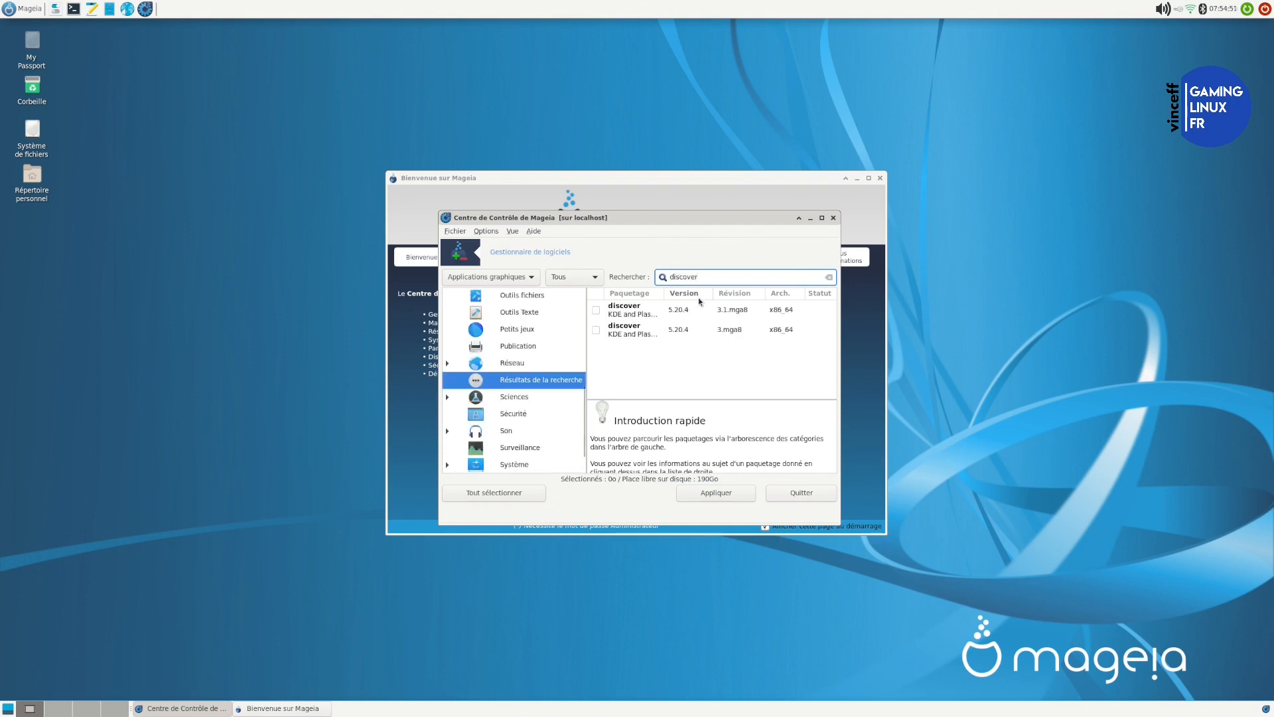
left_click(594, 310)
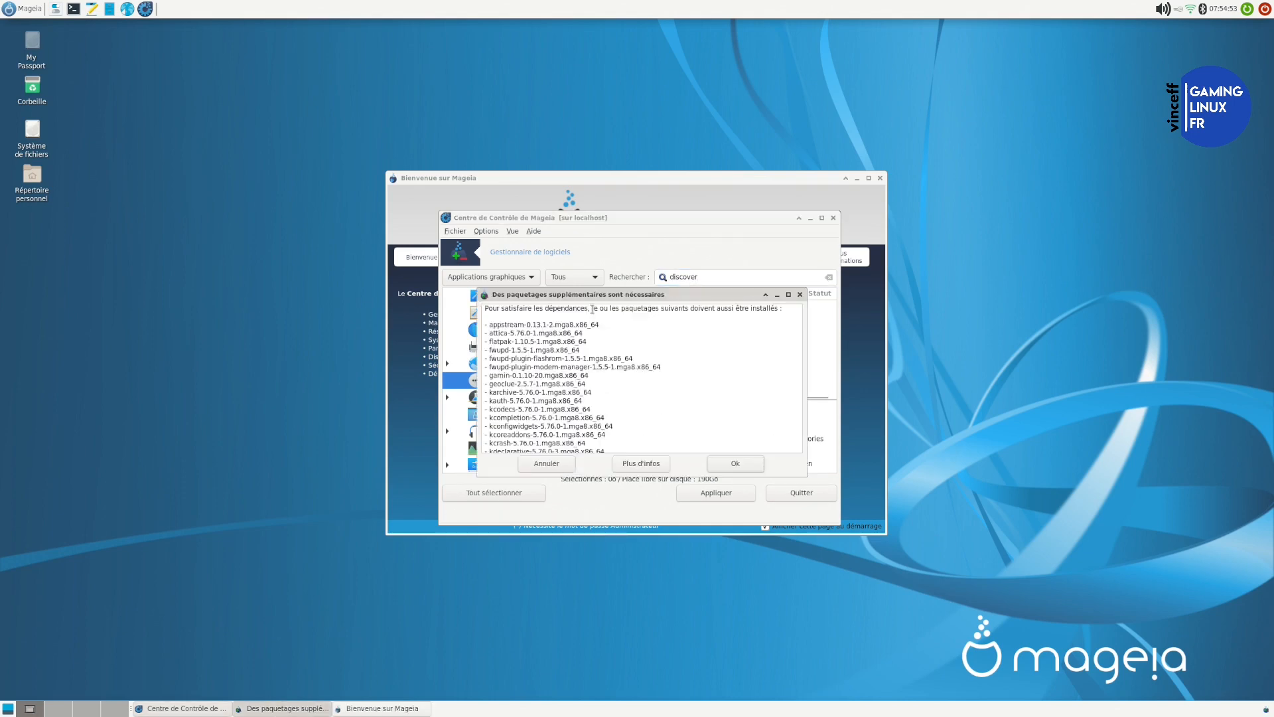
left_click(734, 463)
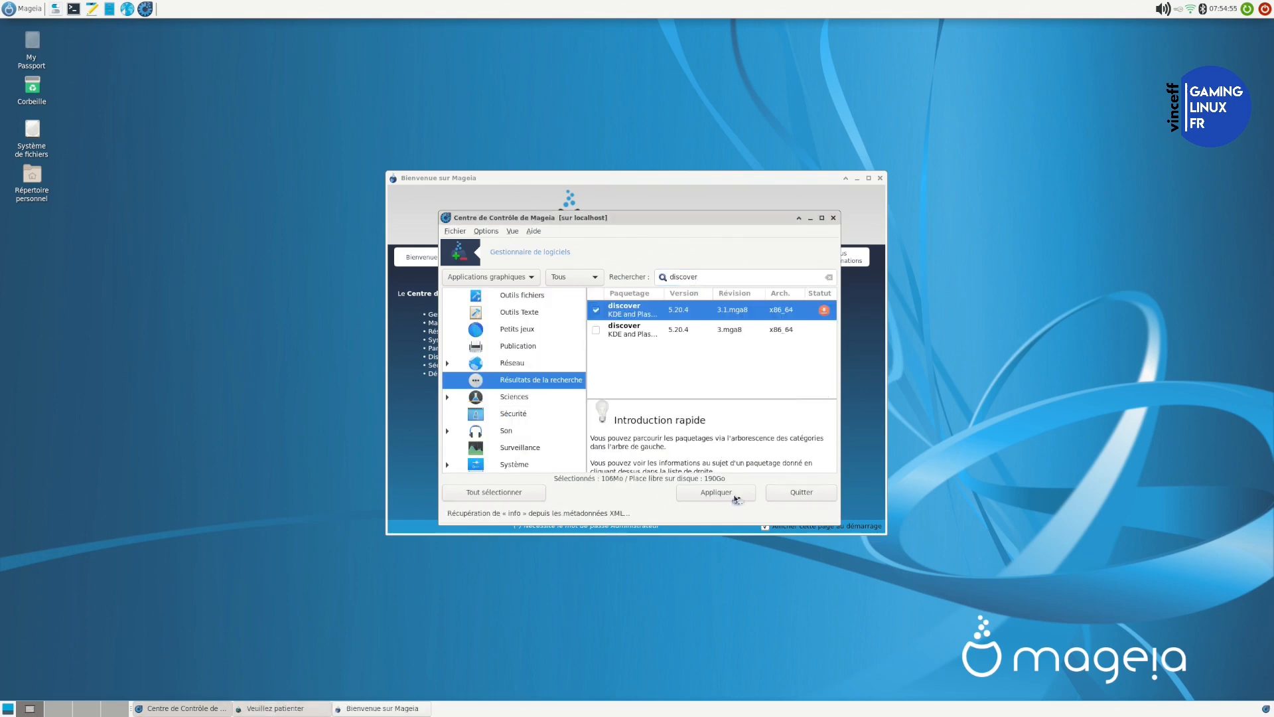
left_click(728, 496)
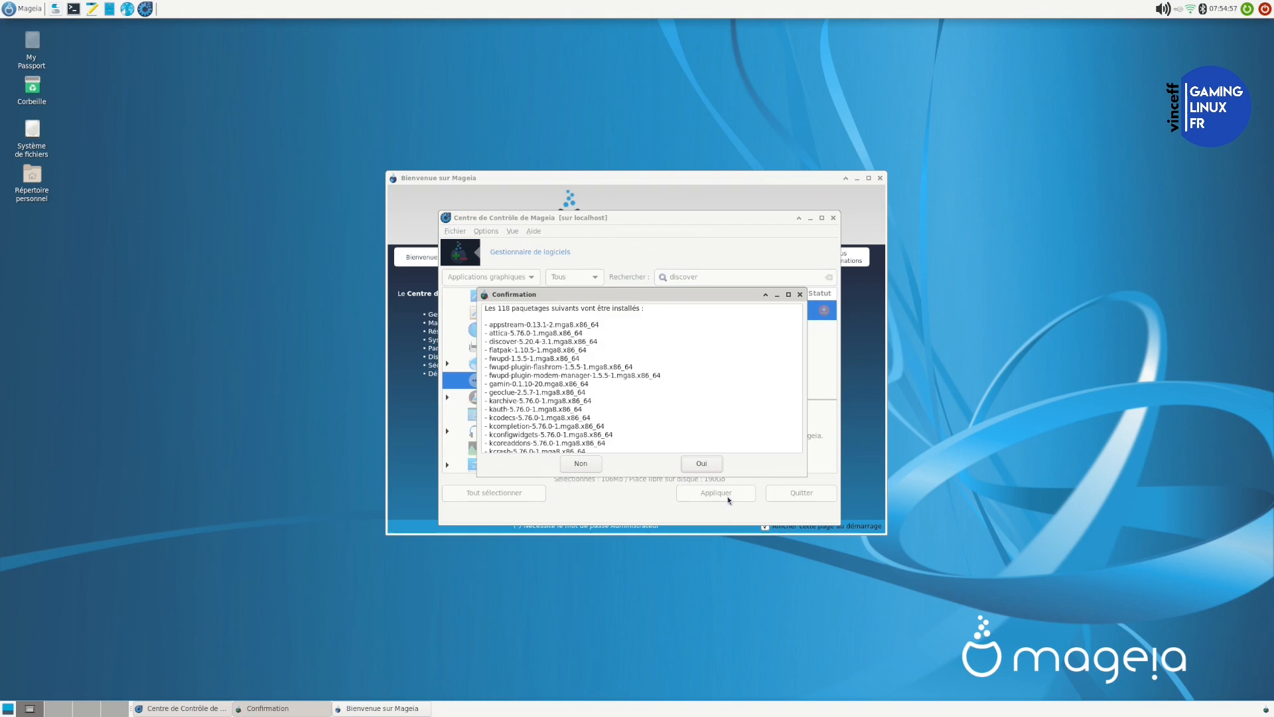
left_click(698, 464)
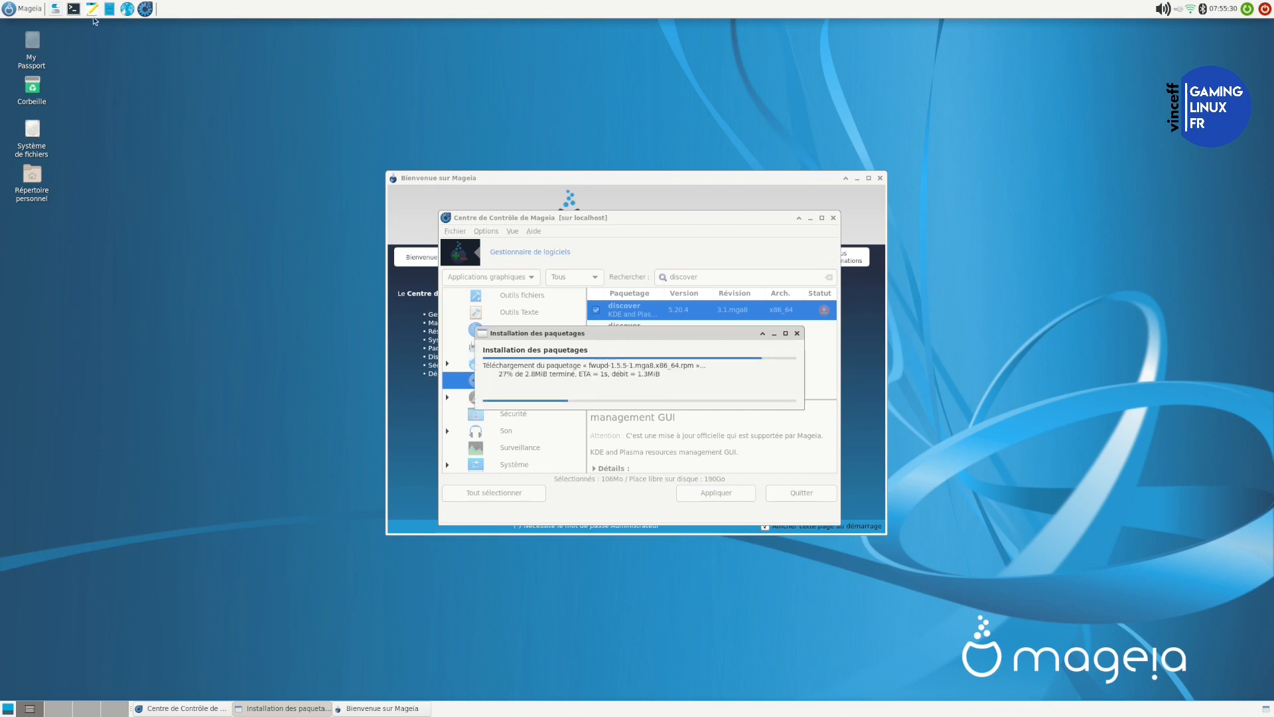
left_click(123, 10)
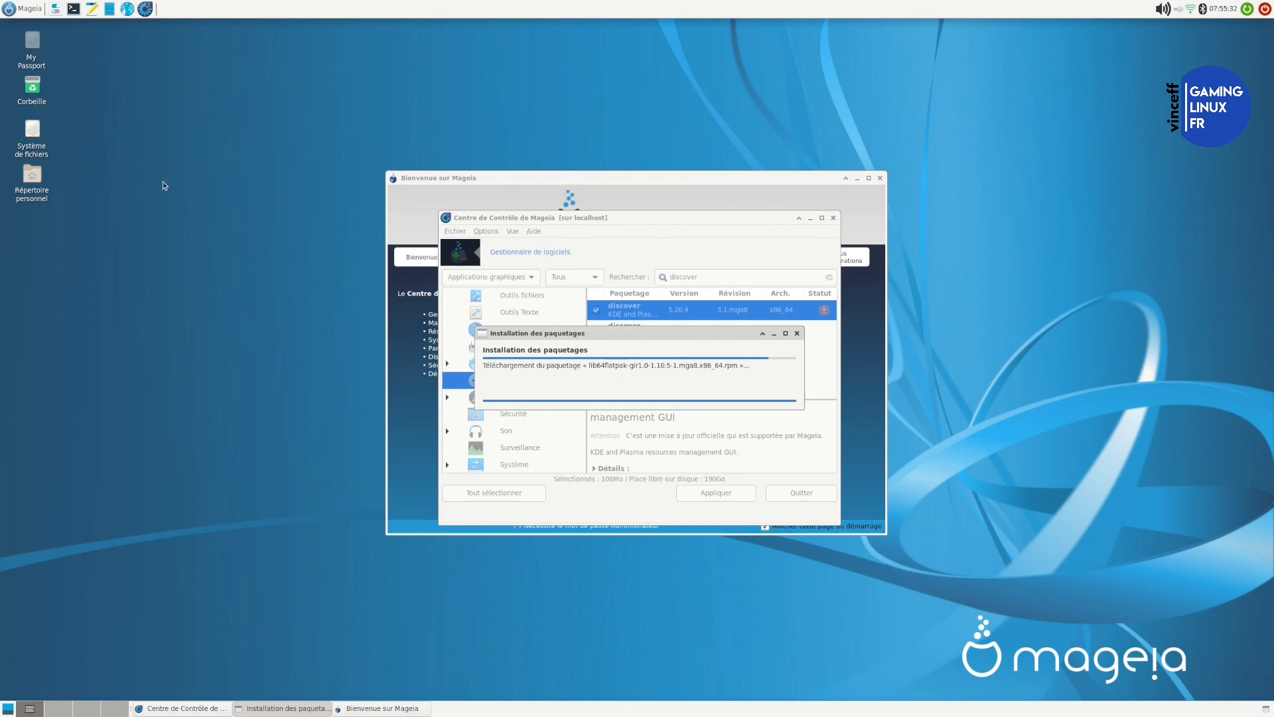
Search the web for 'flatpak mageia' and open flatpak.org's Mageia Quick Setup page.
left_click_drag(254, 38, 321, 114)
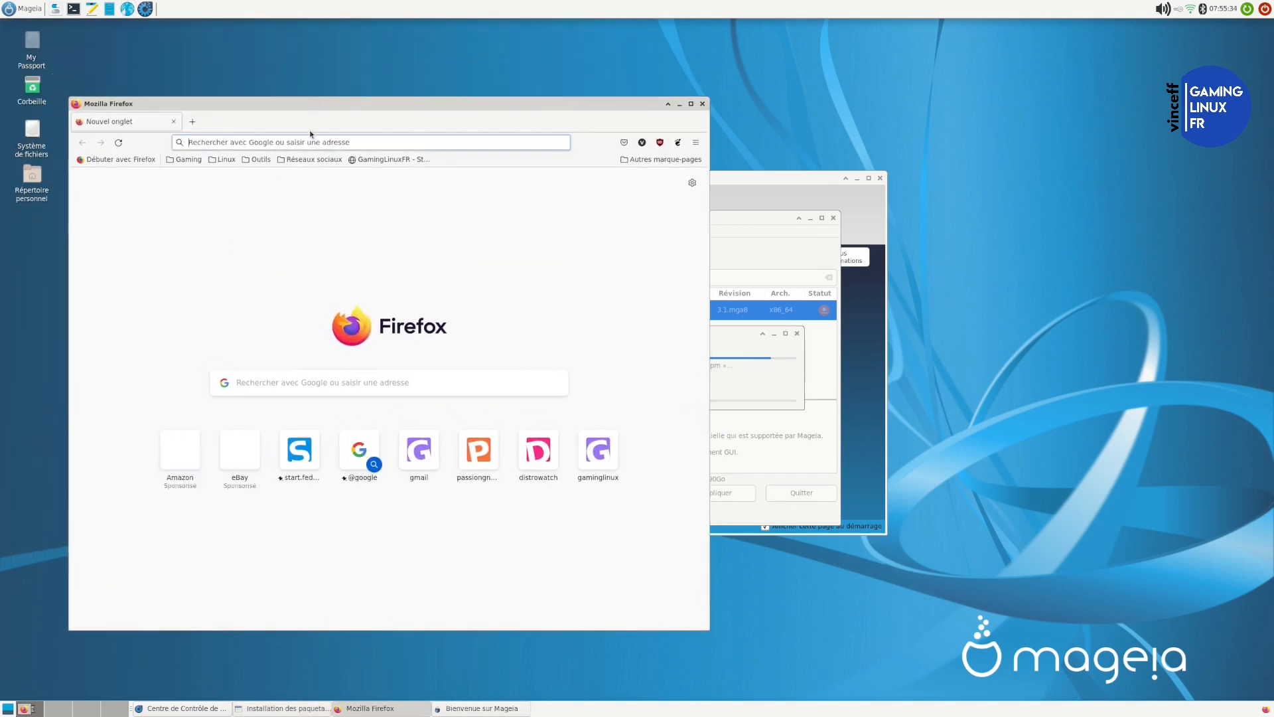
type("f")
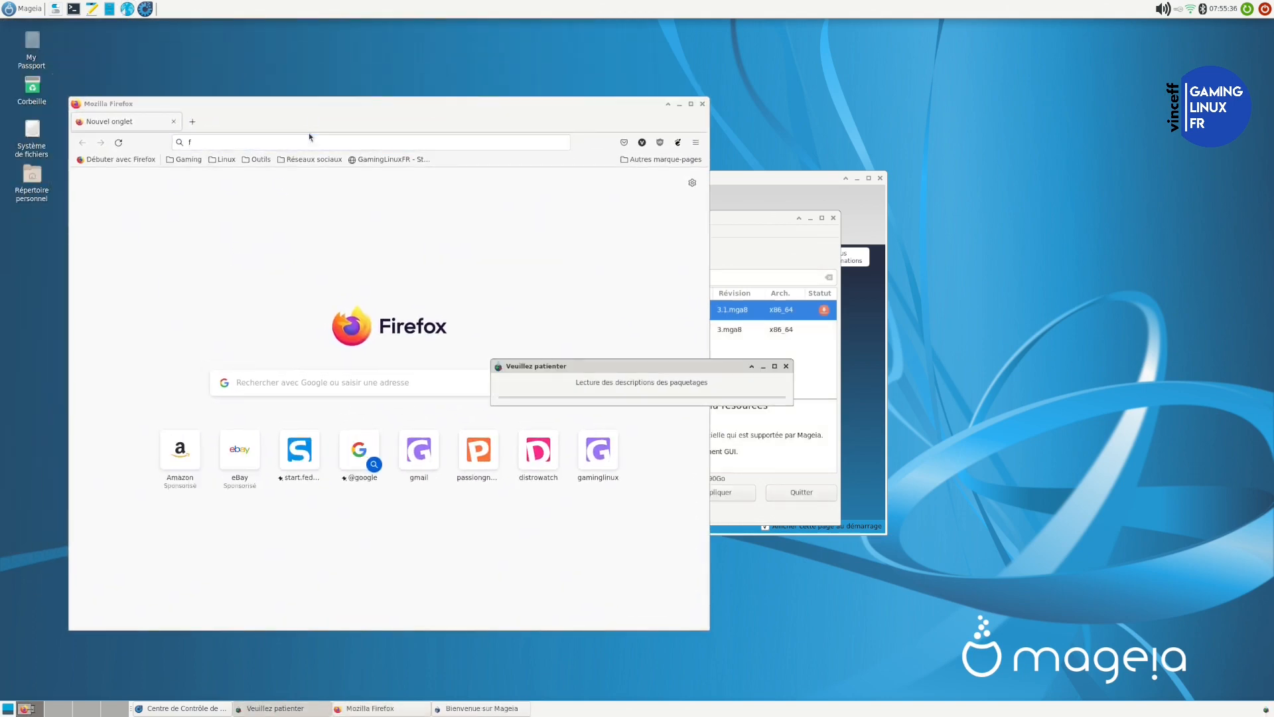
type("latpak mageia")
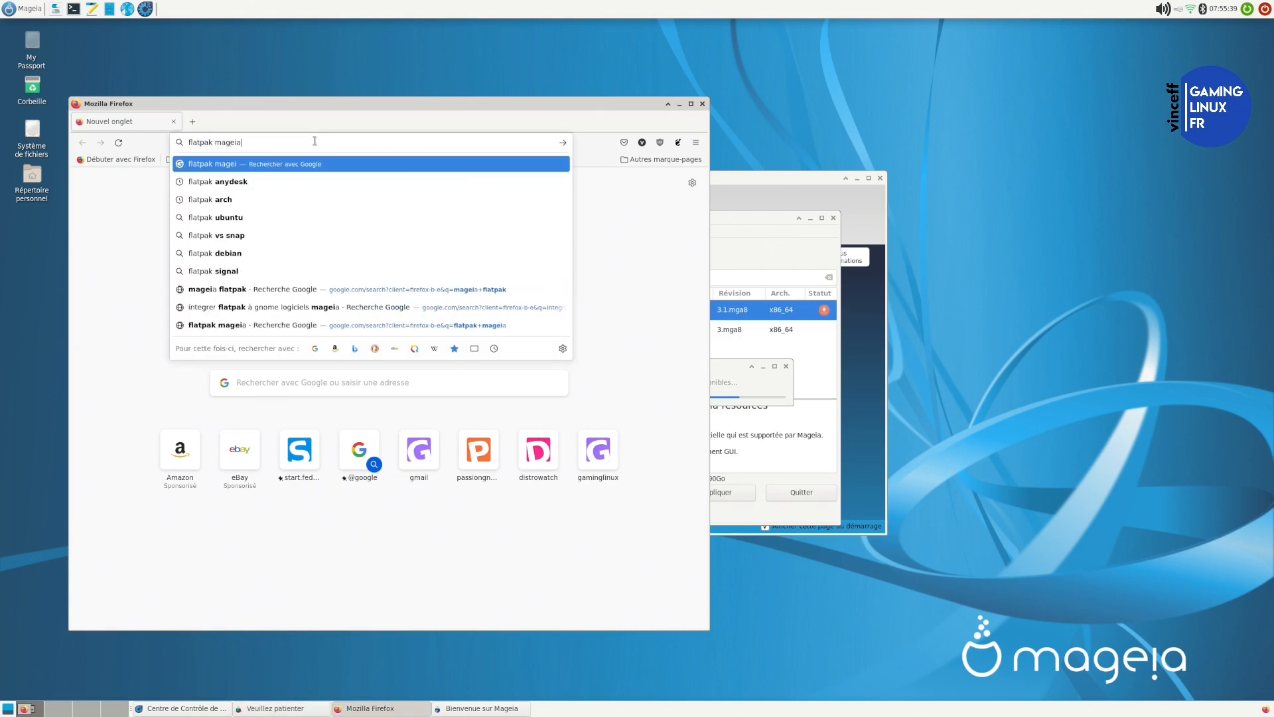
key("Return")
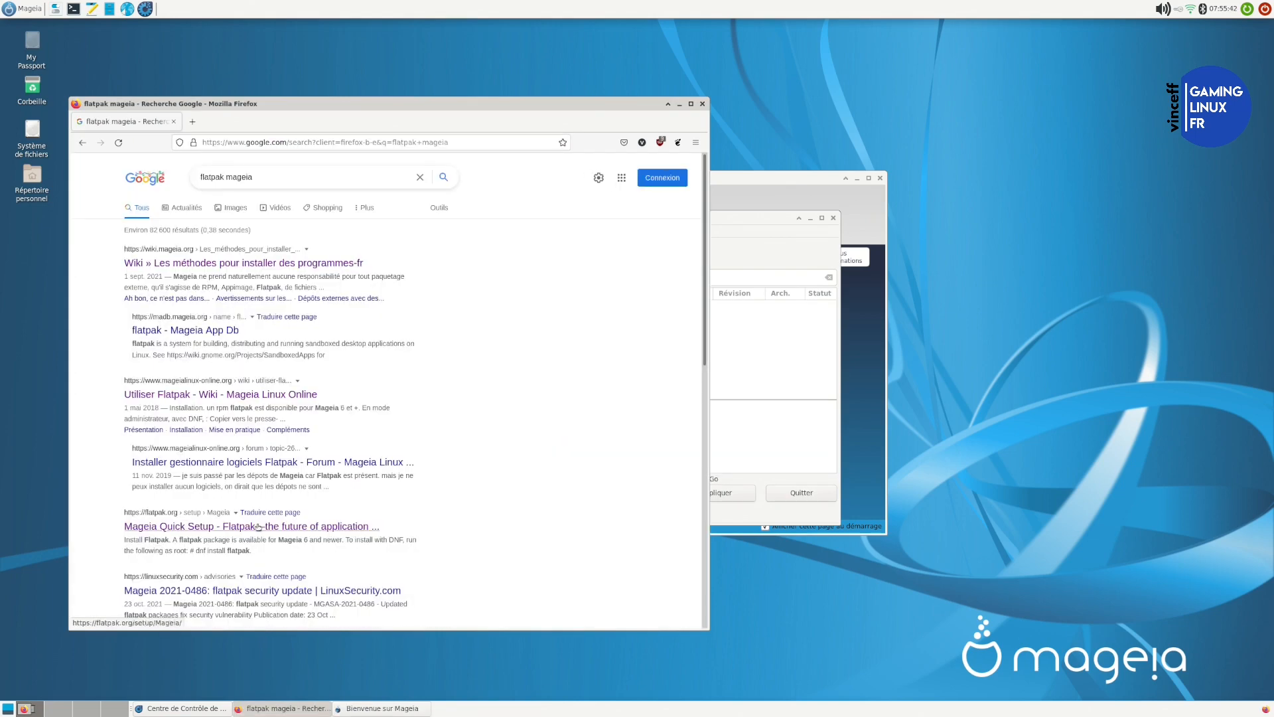
left_click(254, 531)
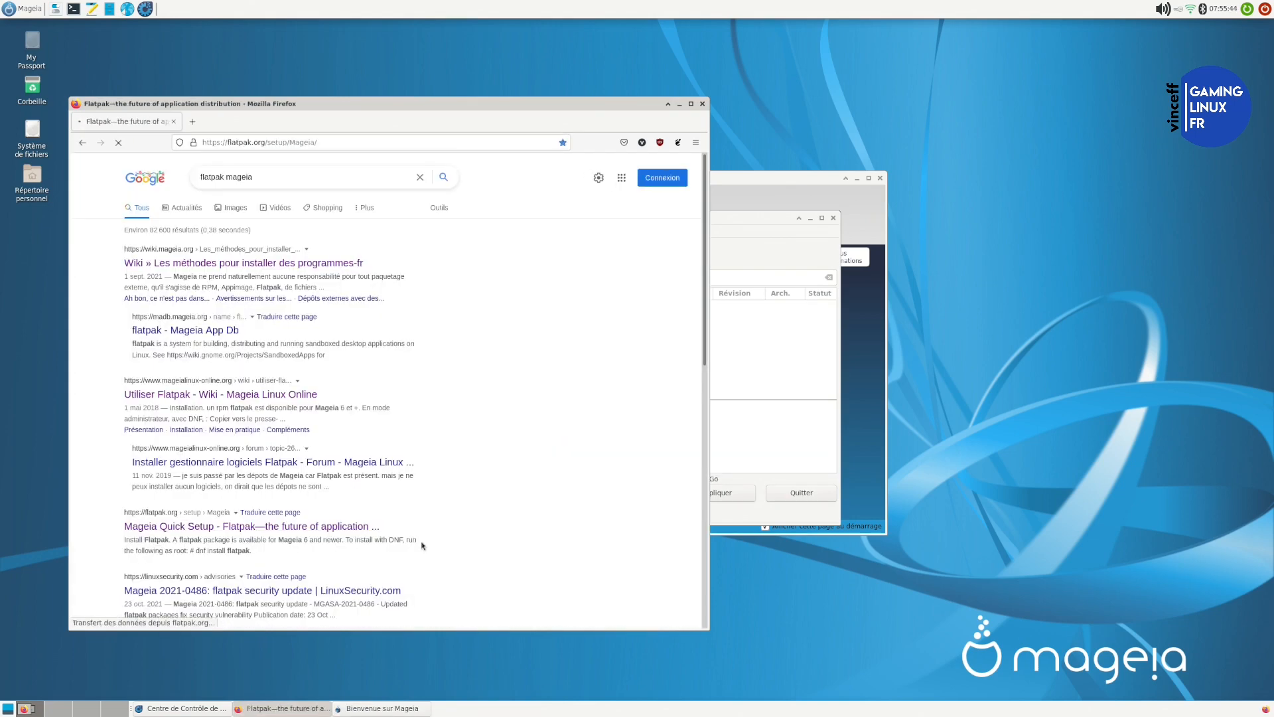
Quit the Control Center and welcome windows, and move Firefox to the right side.
left_click(792, 503)
left_click(800, 495)
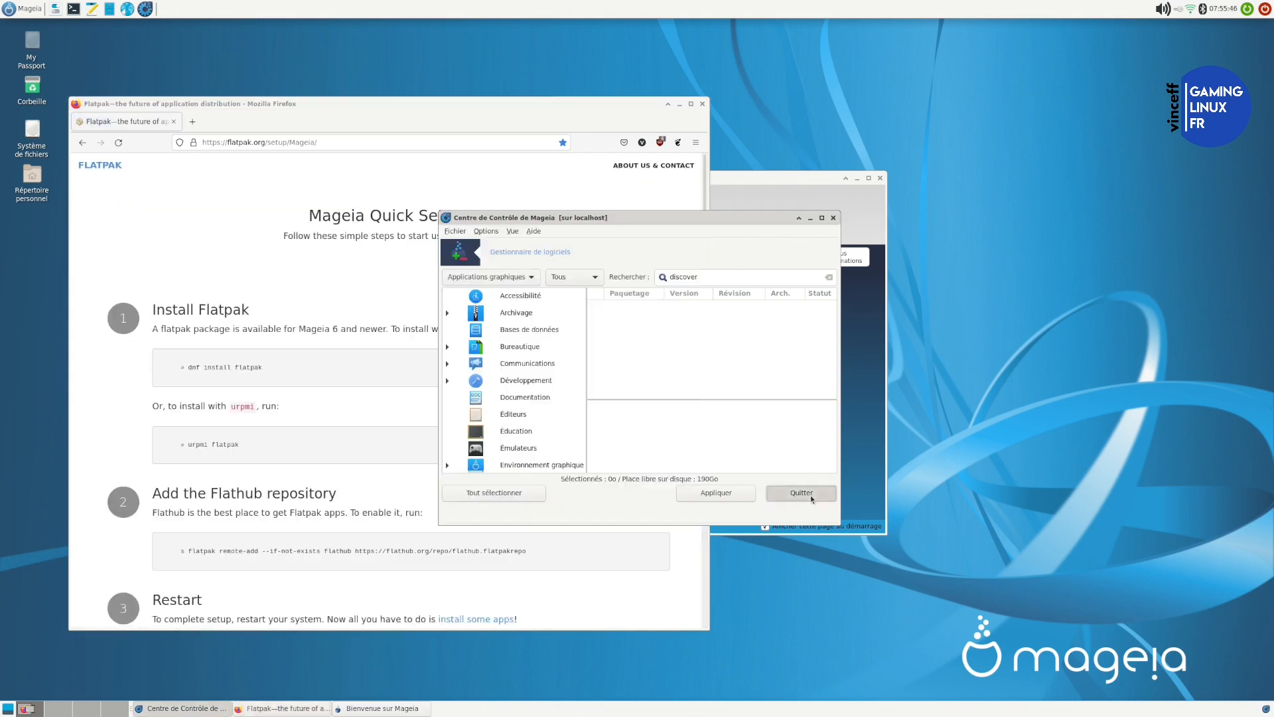
left_click(832, 218)
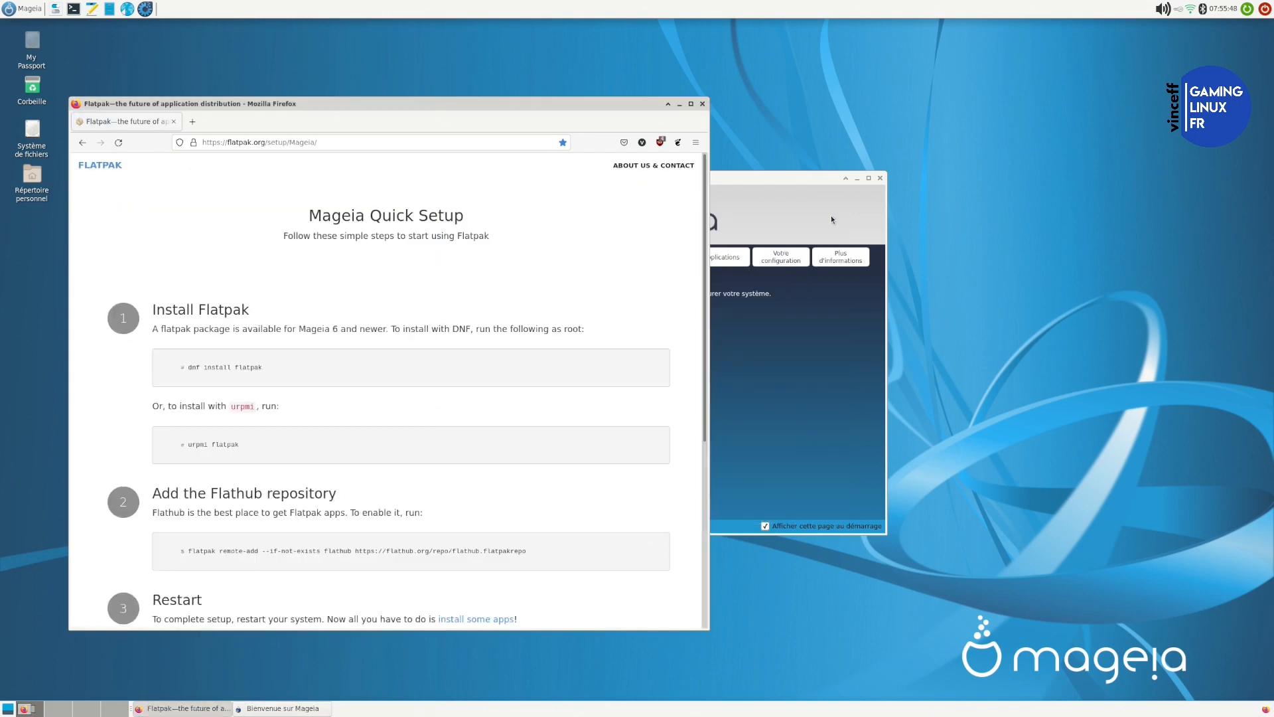
left_click(881, 178)
left_click_drag(318, 105, 787, 120)
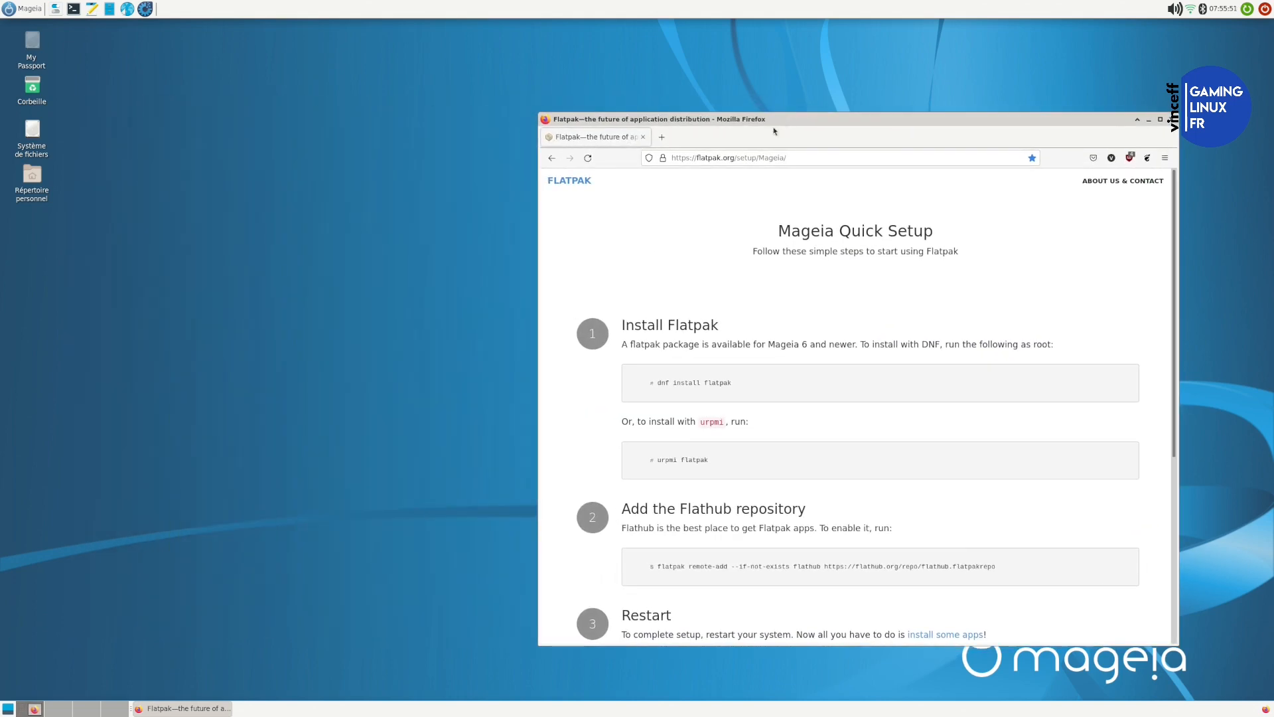
Launch Discover from the application launcher and place it on the left.
left_click(28, 12)
type("discord")
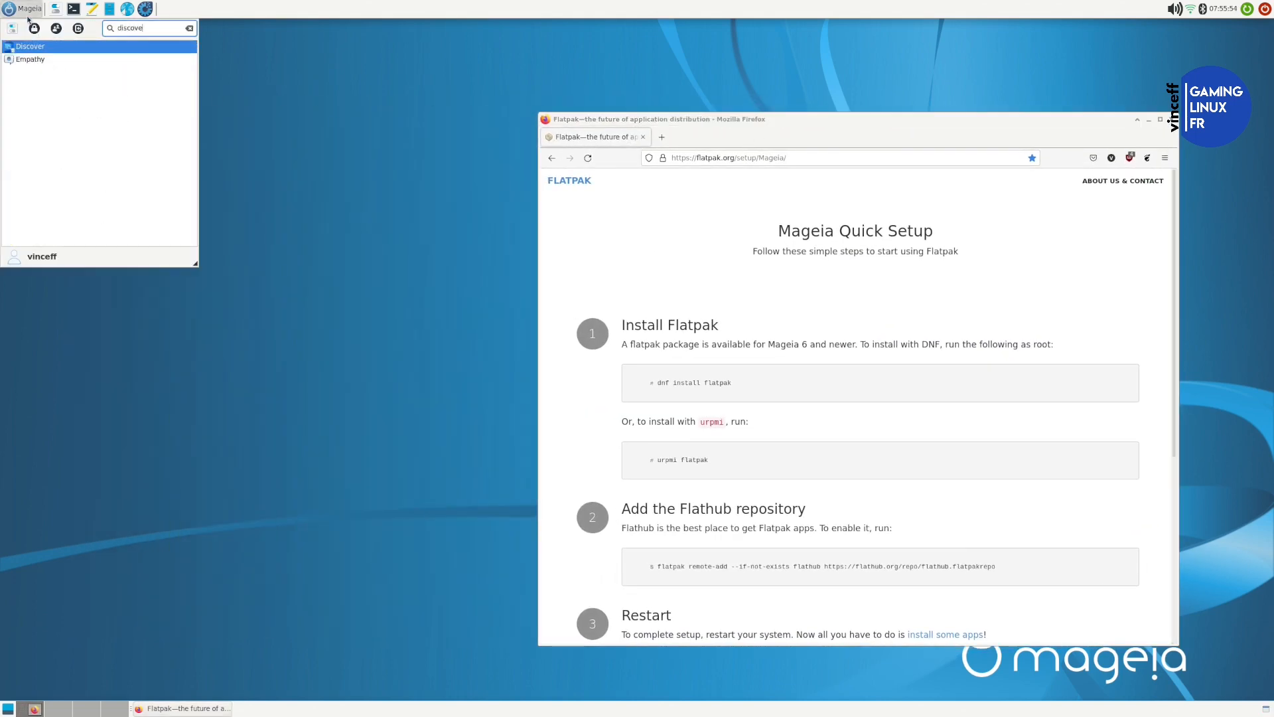
key("Return")
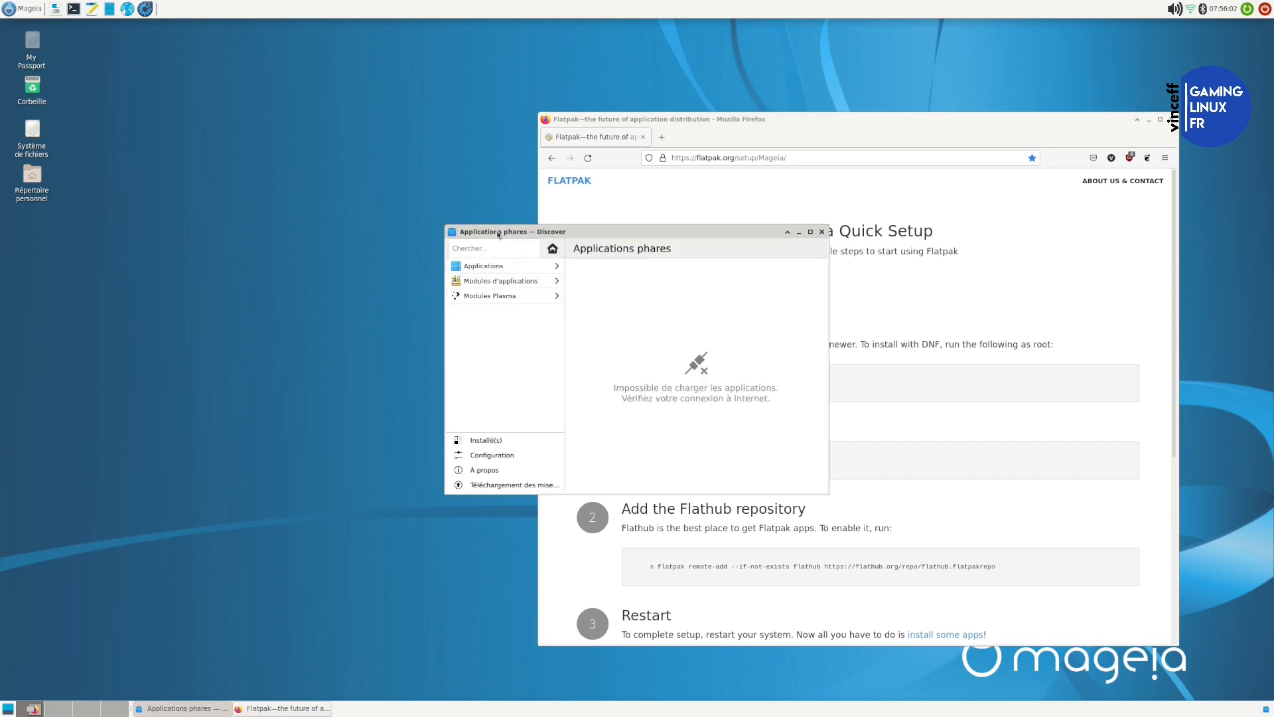
left_click_drag(498, 233, 190, 247)
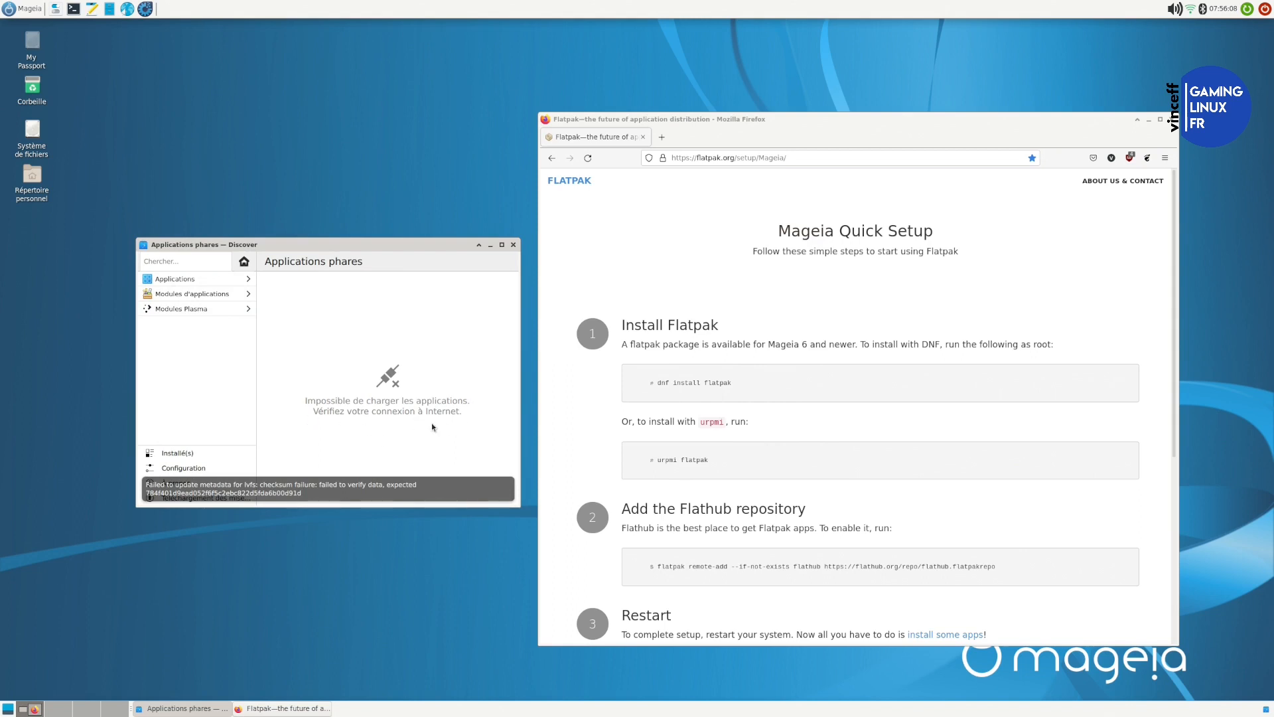
Add the Flathub repository in Discover's Configuration, authenticating as root.
left_click(181, 468)
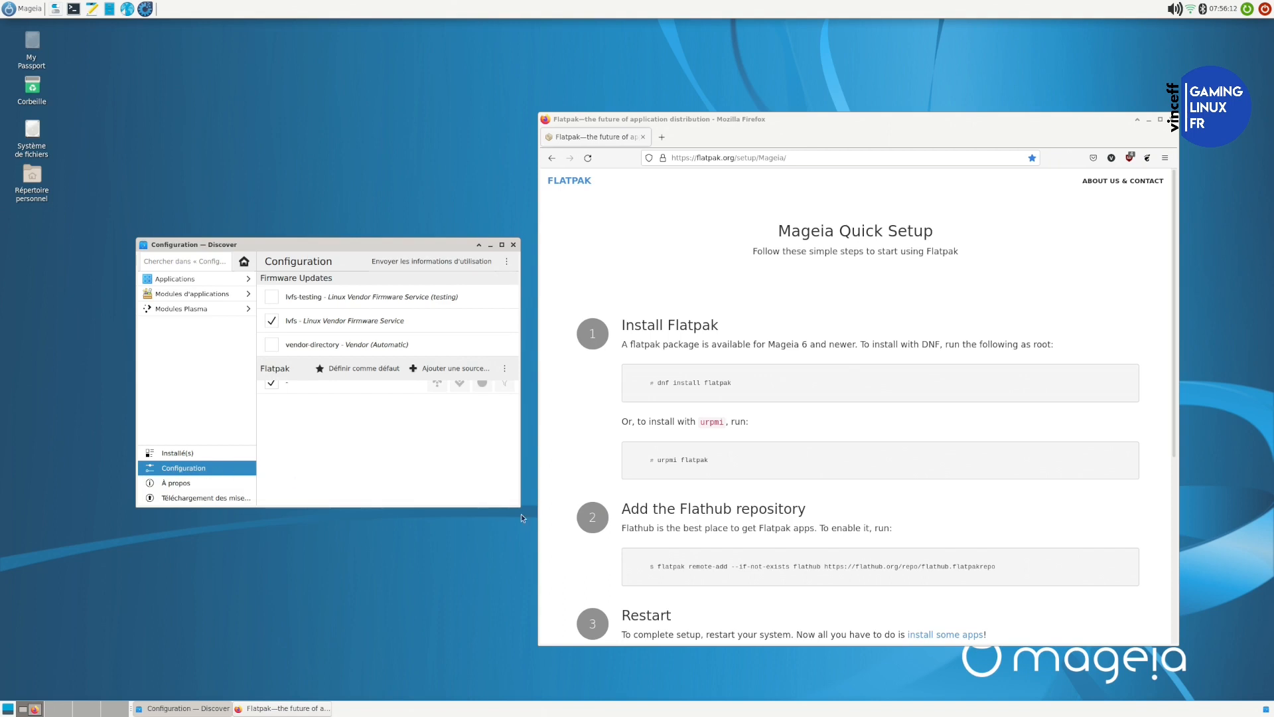
left_click_drag(519, 507, 583, 562)
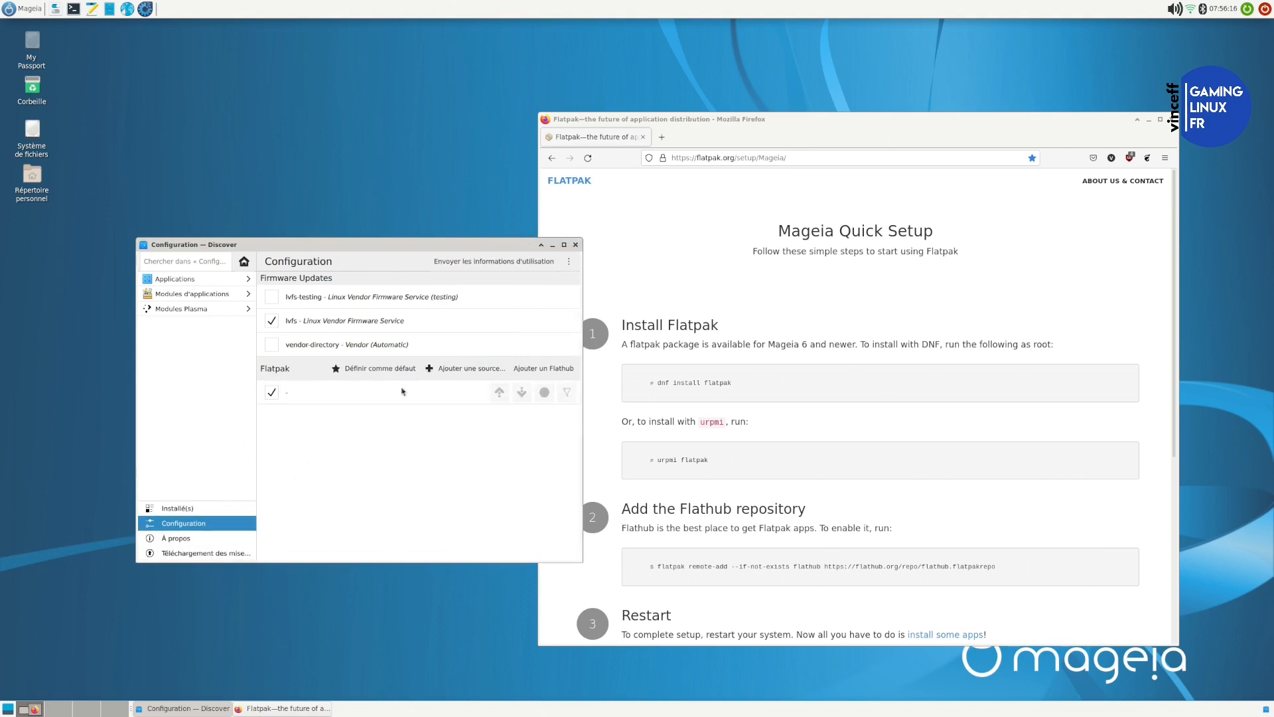
left_click(536, 369)
type("************")
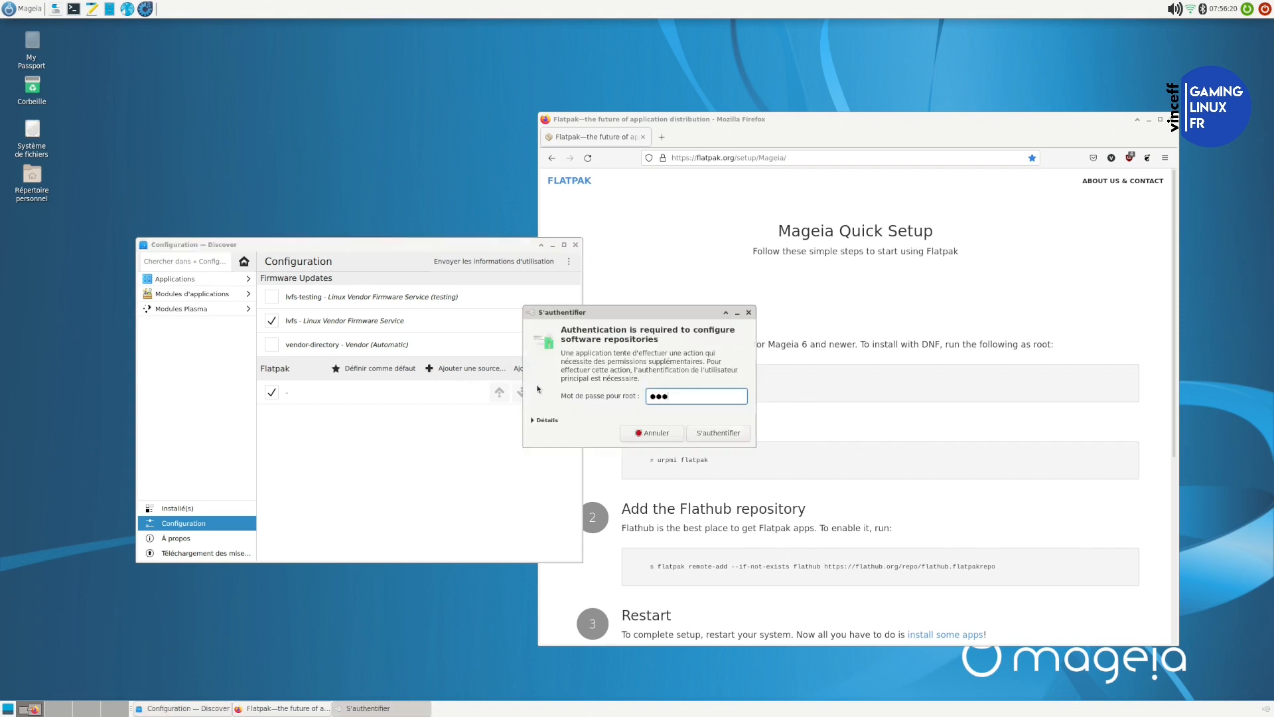
key("Return")
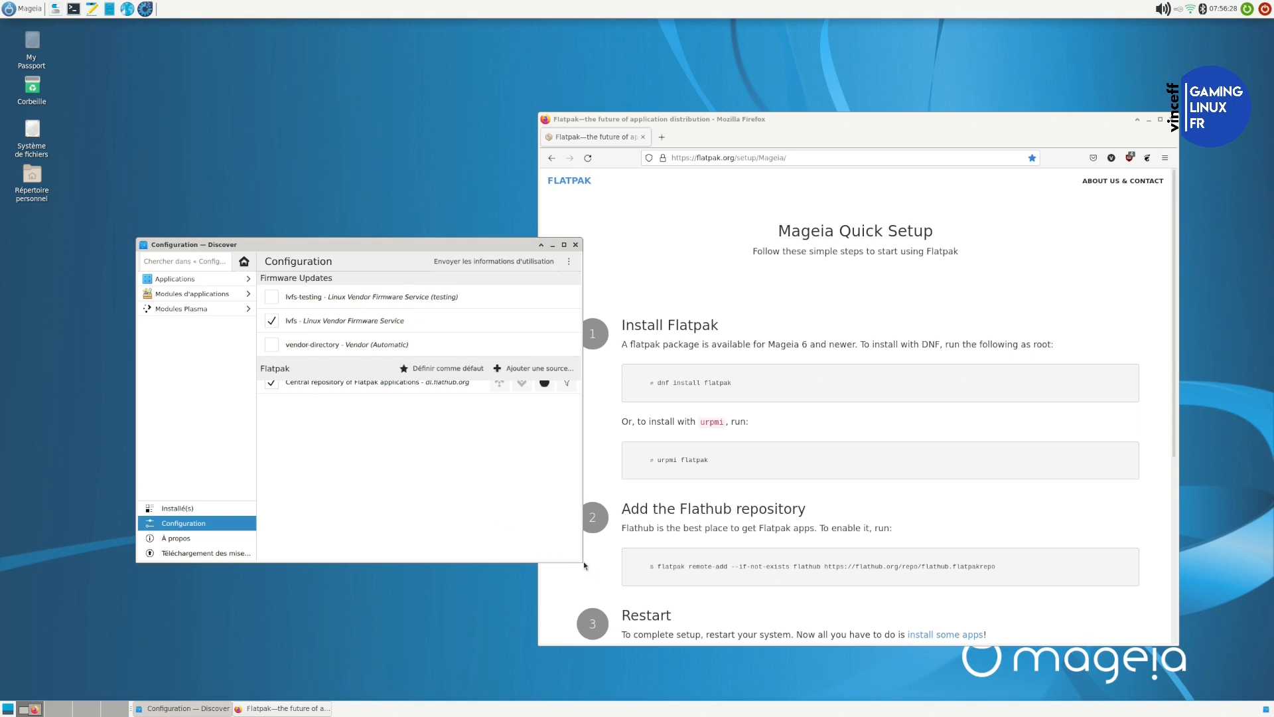
left_click_drag(584, 565, 735, 610)
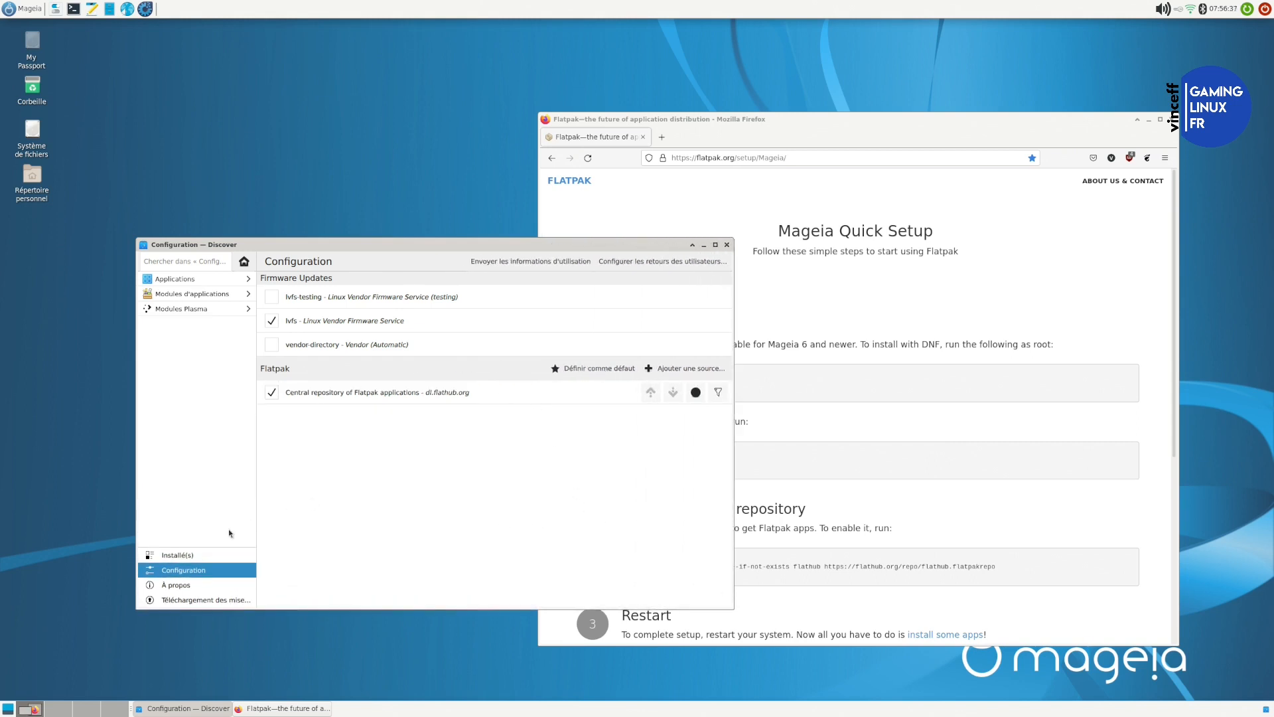
Return to Discover's Configuration, close Firefox and maximize Discover to show the Mageia 8 sources.
left_click(178, 555)
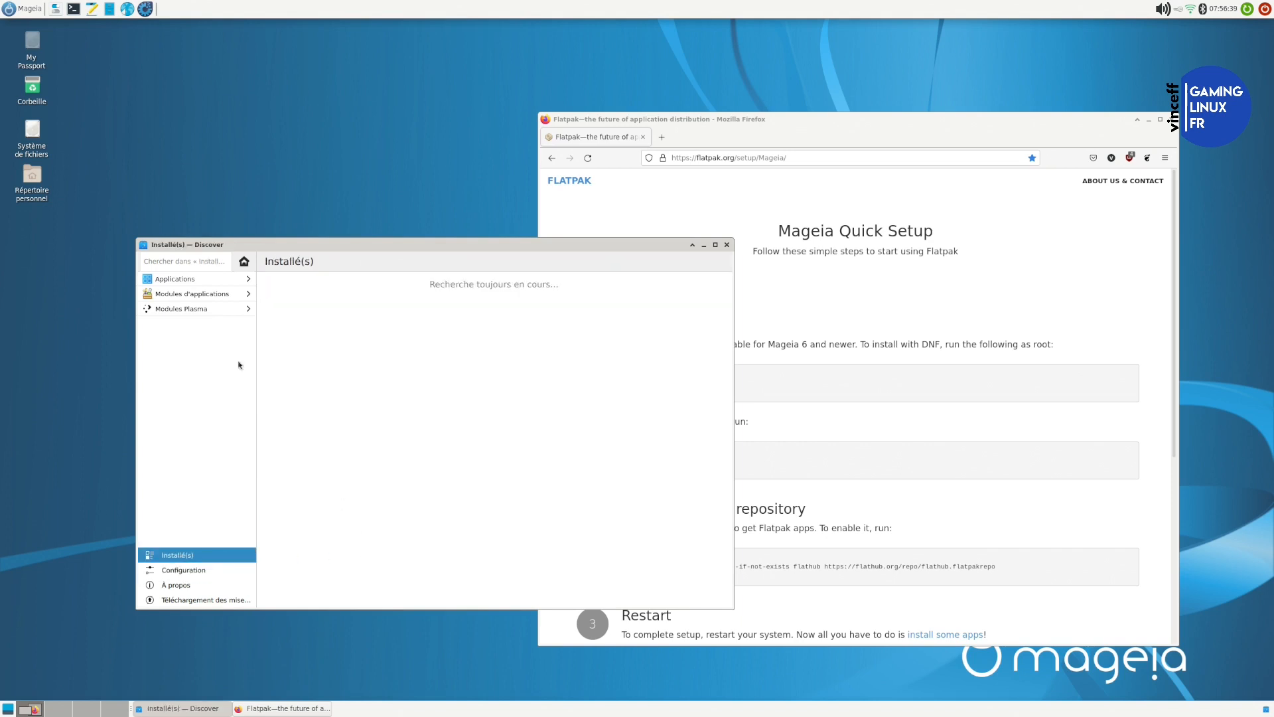
left_click(179, 284)
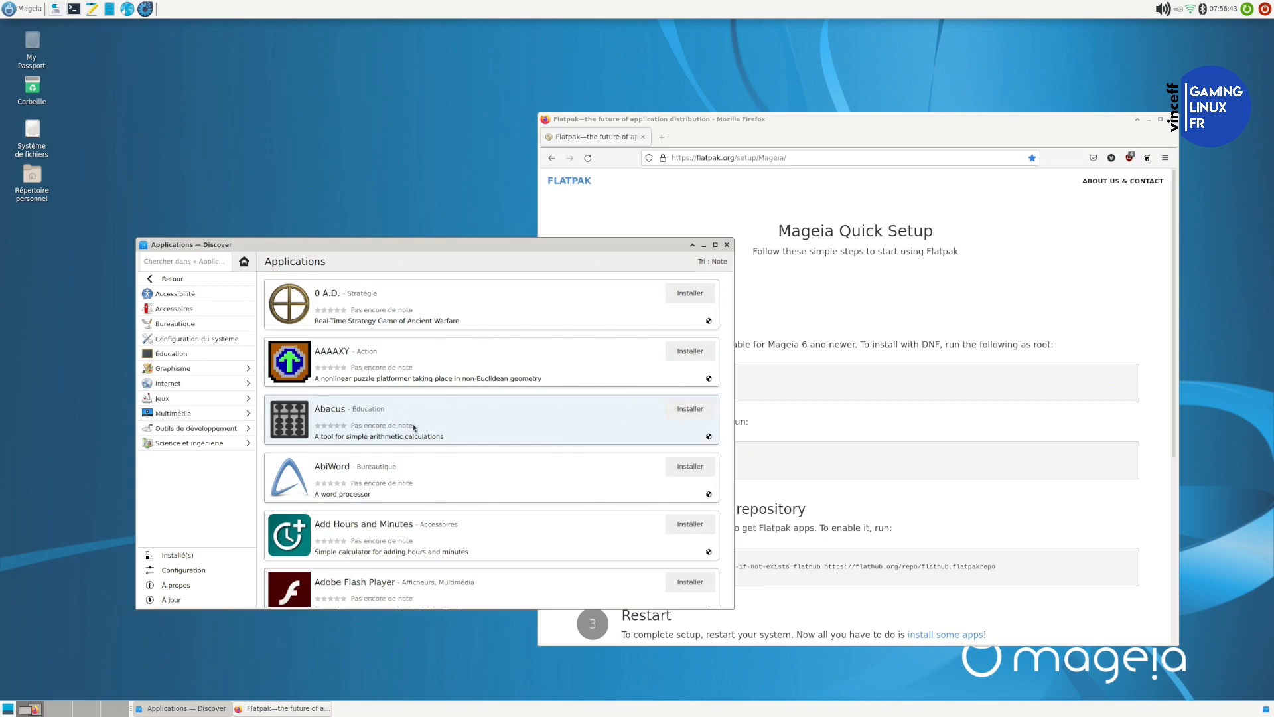
left_click(192, 571)
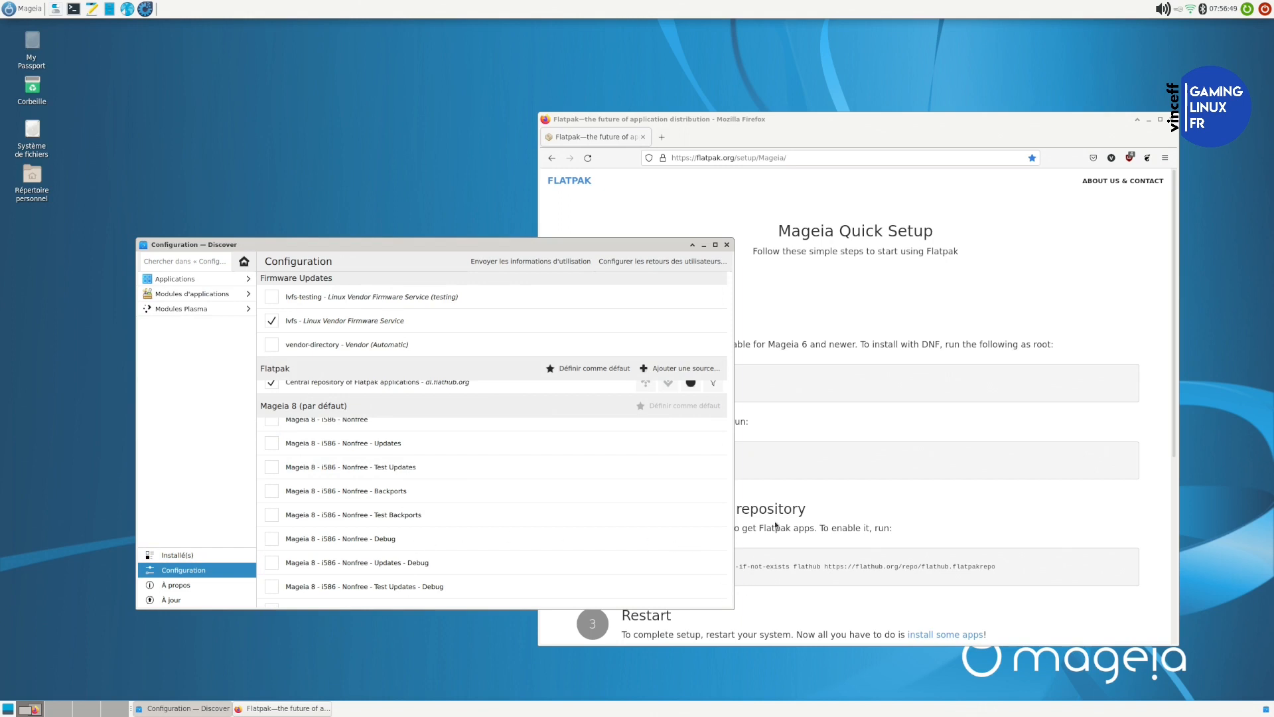
left_click(1172, 119)
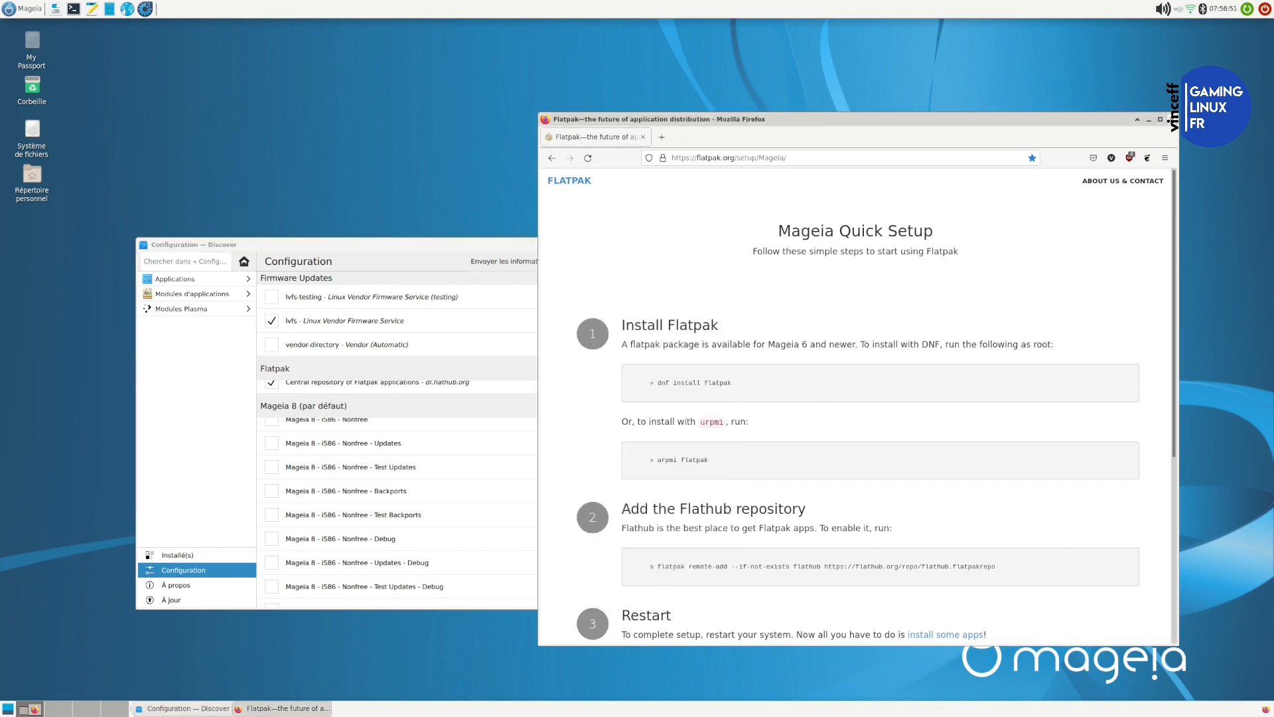
double_click(498, 245)
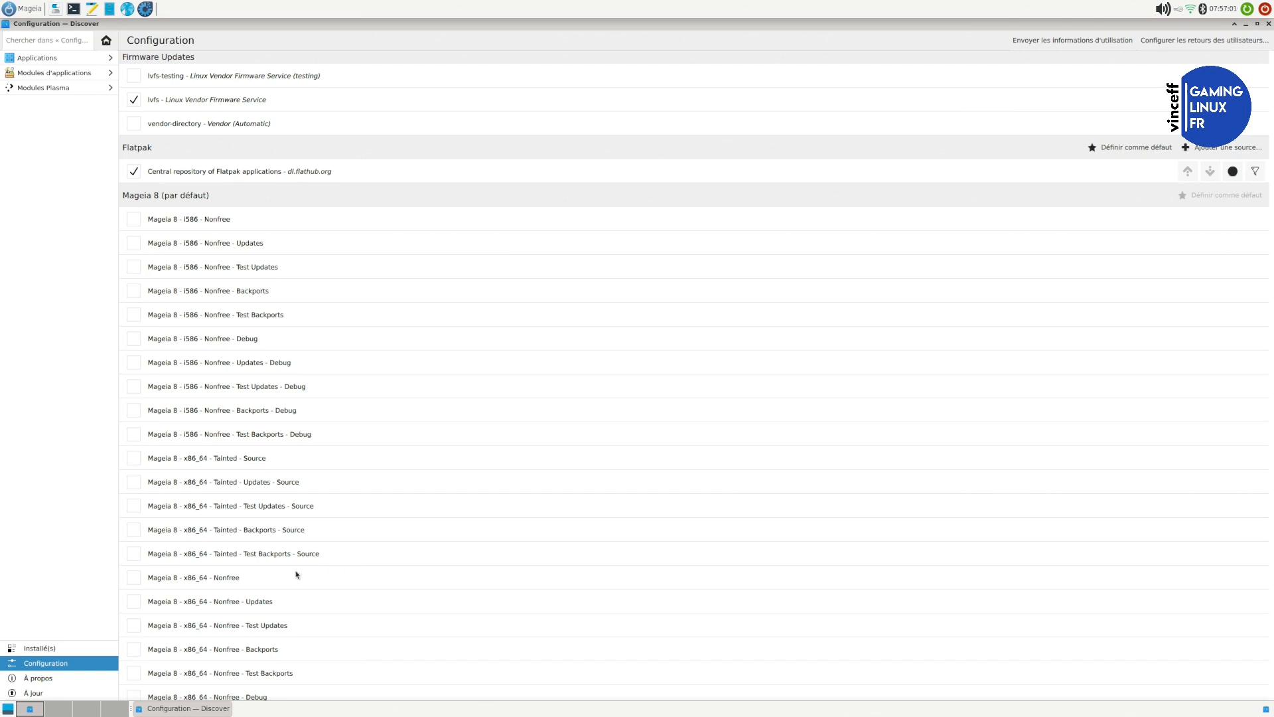
scroll(297, 575, "down", 1)
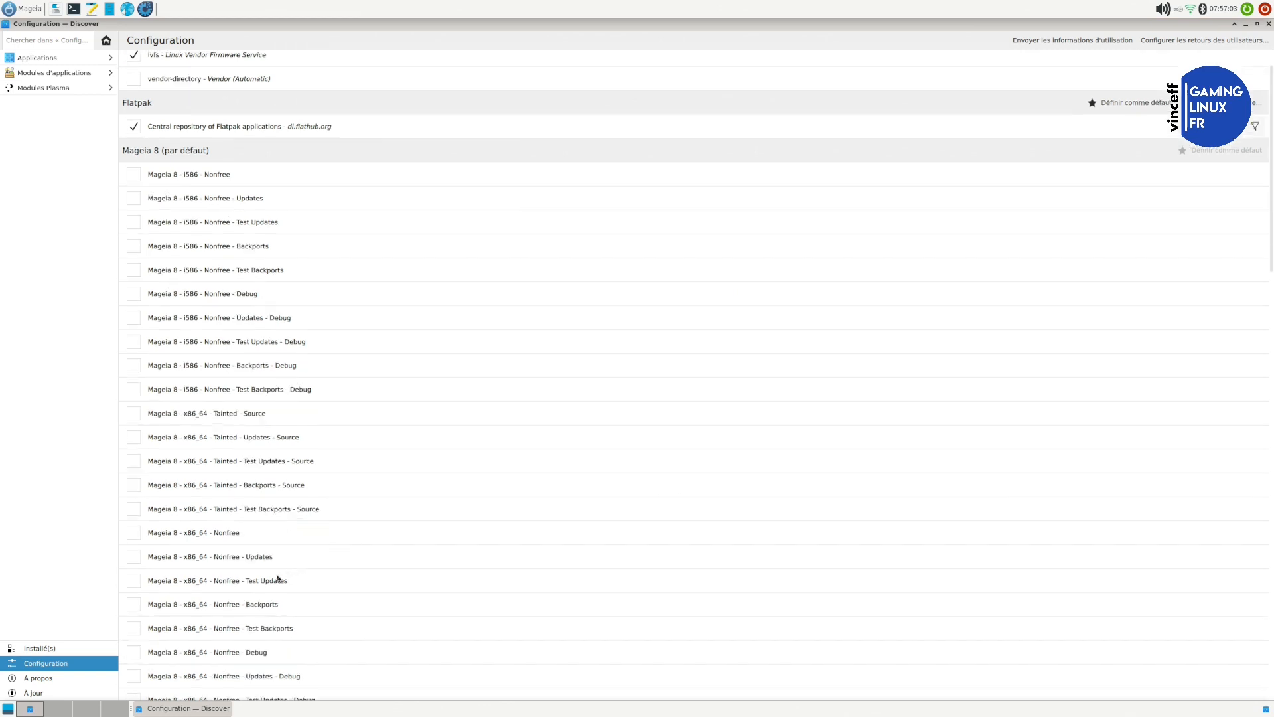
Enable the x86_64 Nonfree and Nonfree - Updates repositories, authenticating as root.
left_click(139, 535)
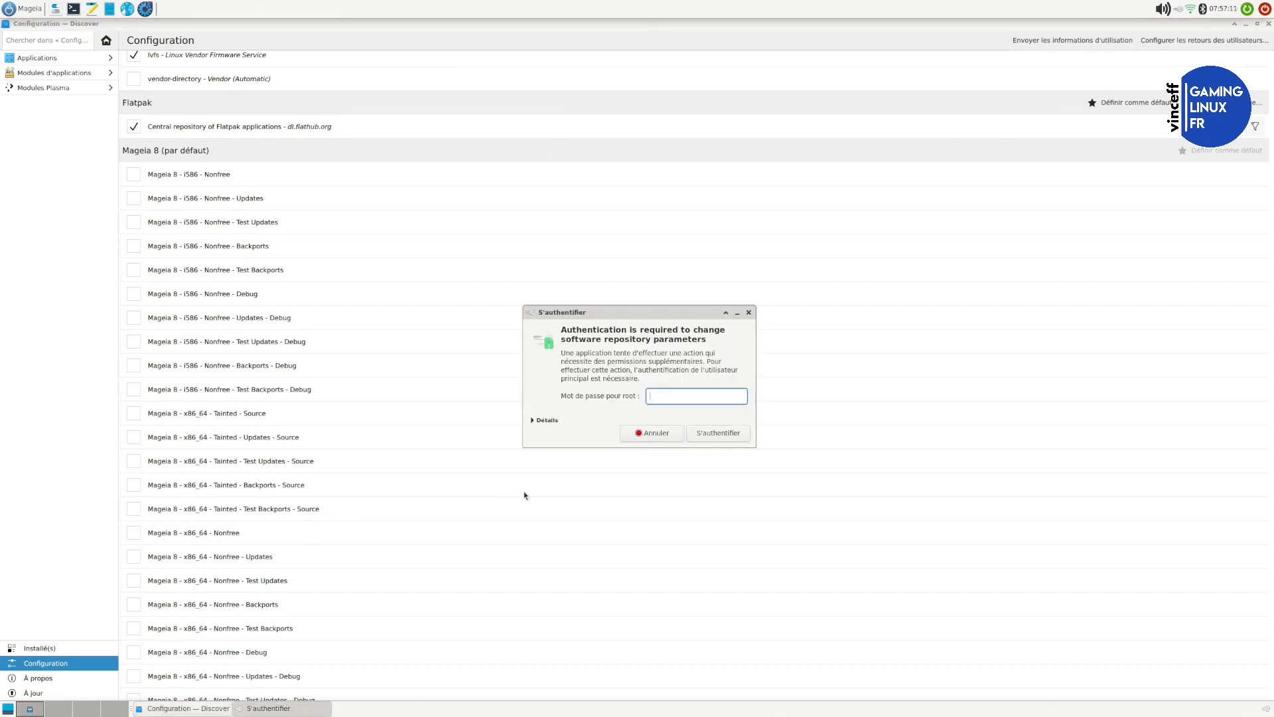
type("********")
key("Return")
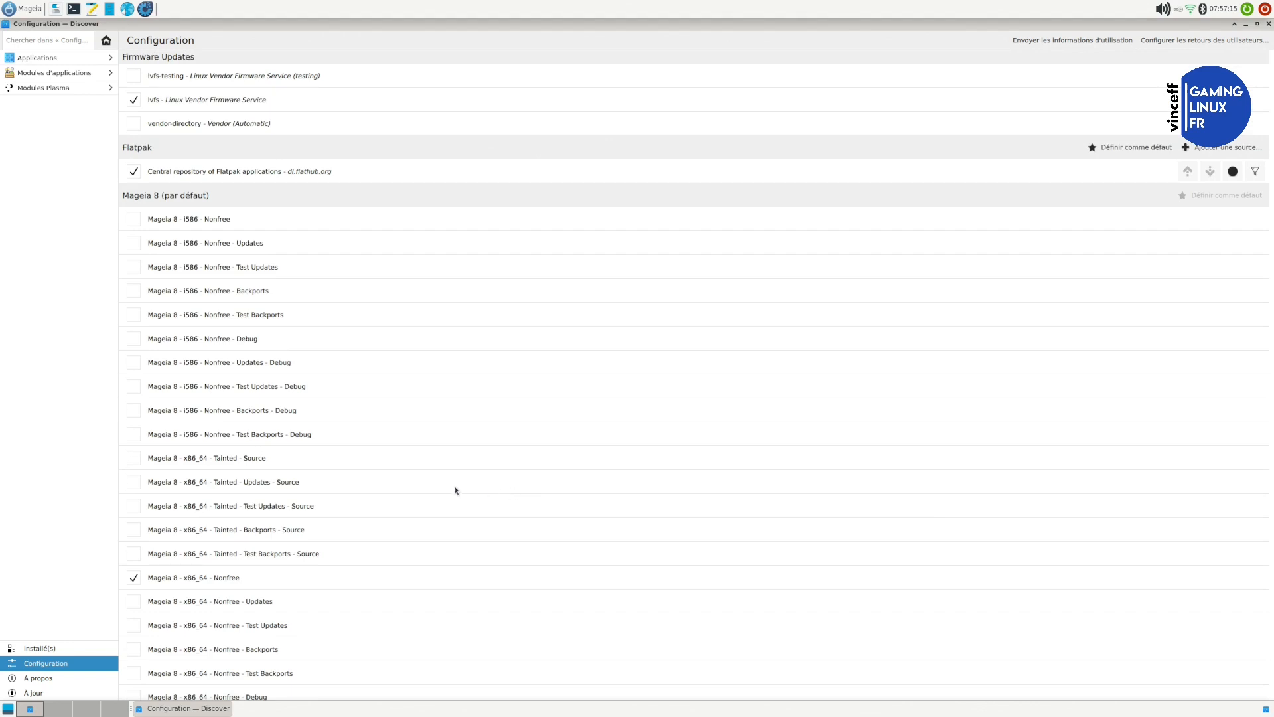
scroll(350, 474, "down", 3)
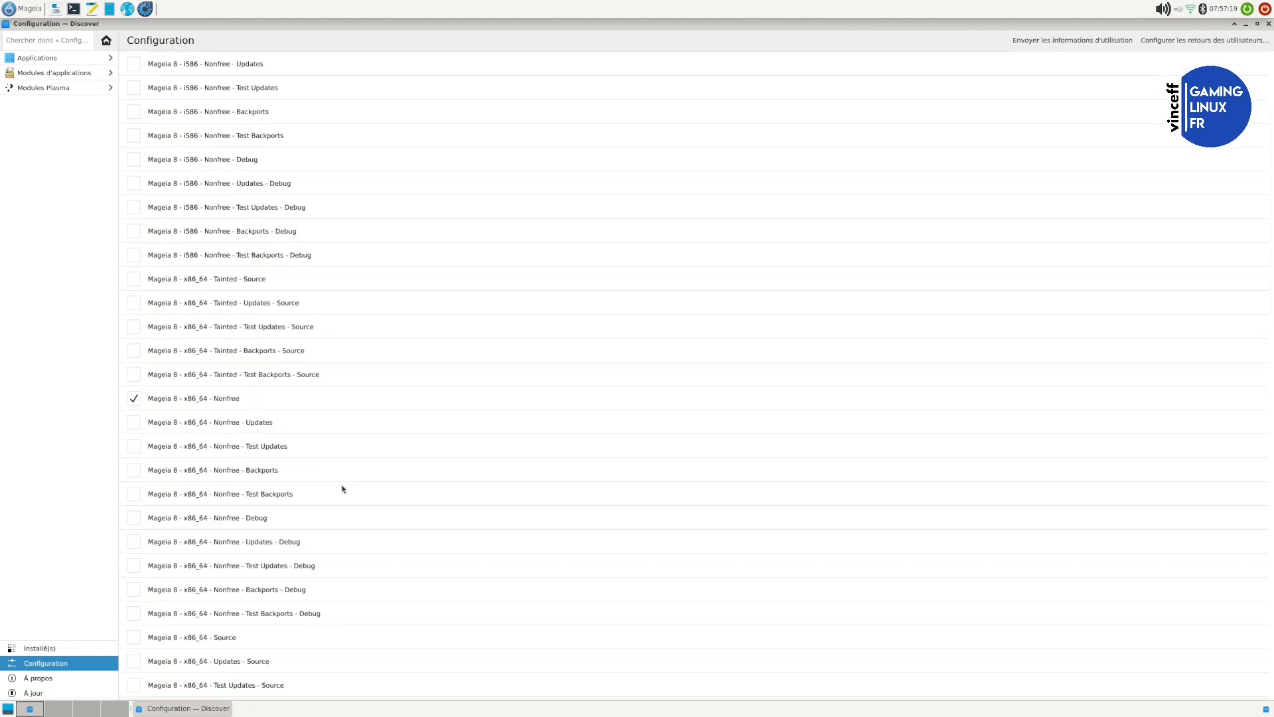
left_click(136, 423)
Enable the x86_64 Tainted and Tainted - Updates repositories.
scroll(234, 439, "down", 5)
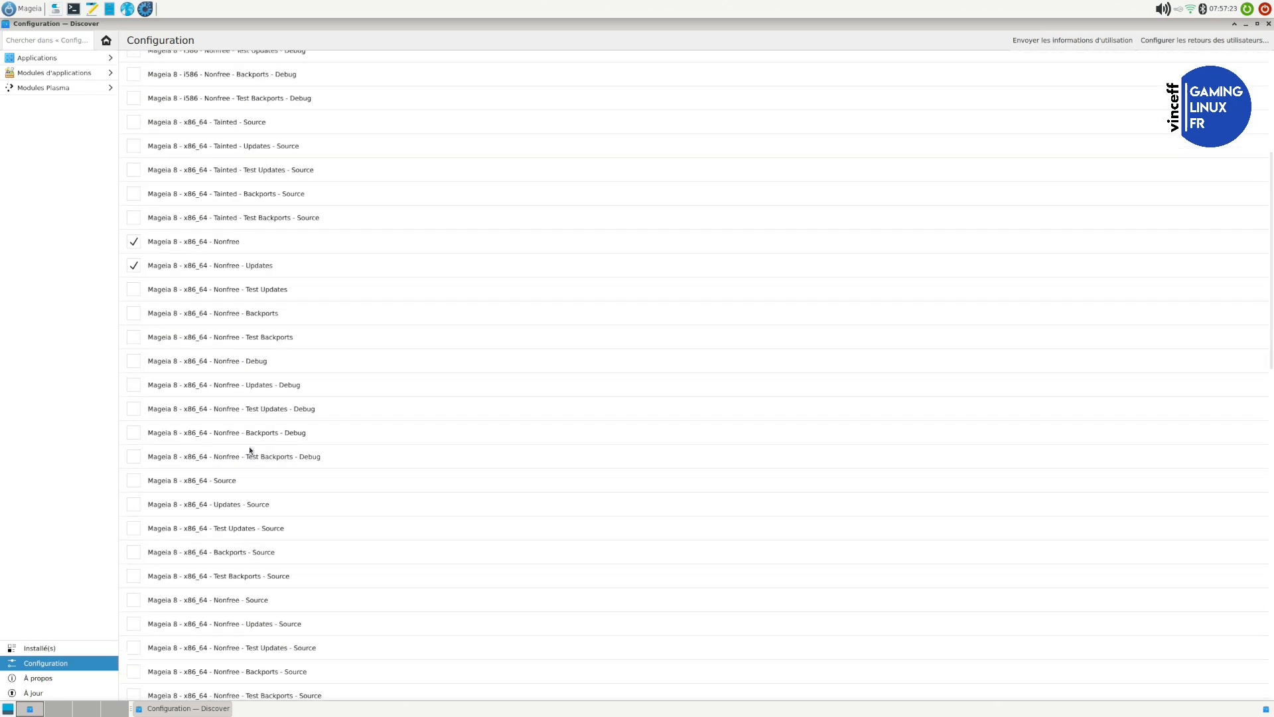
scroll(251, 455, "down", 2)
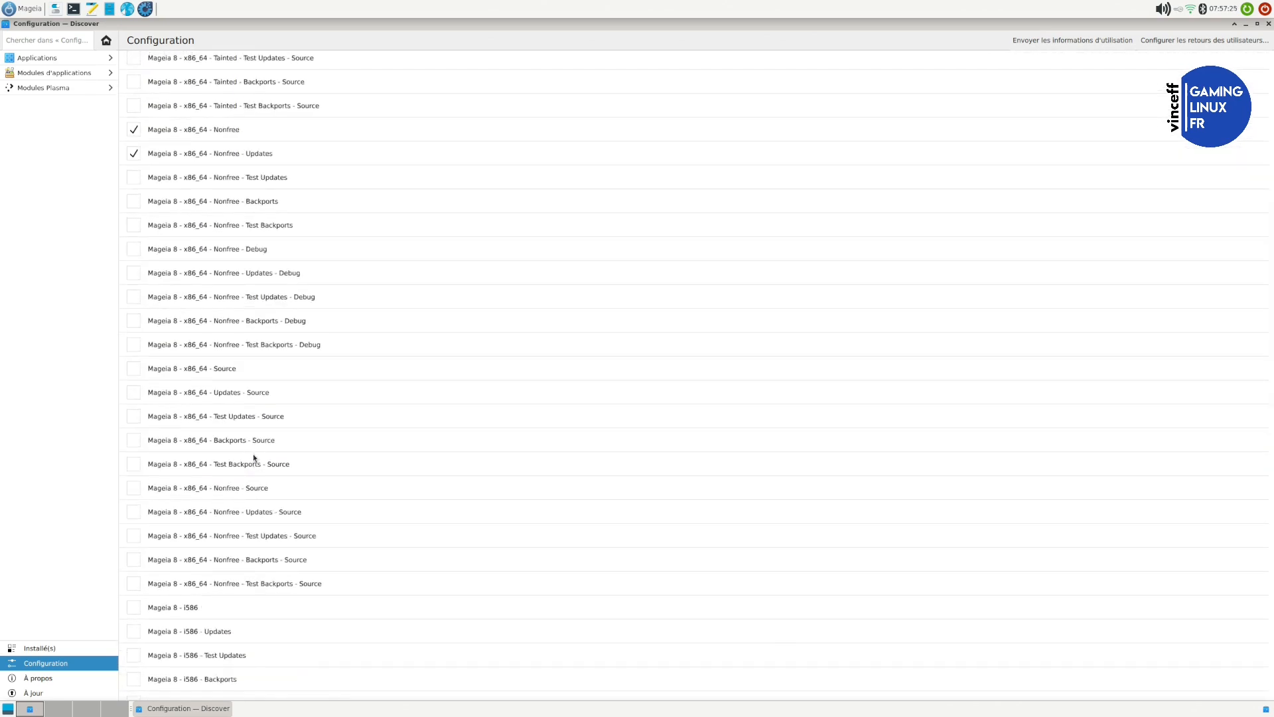
scroll(264, 470, "down", 1)
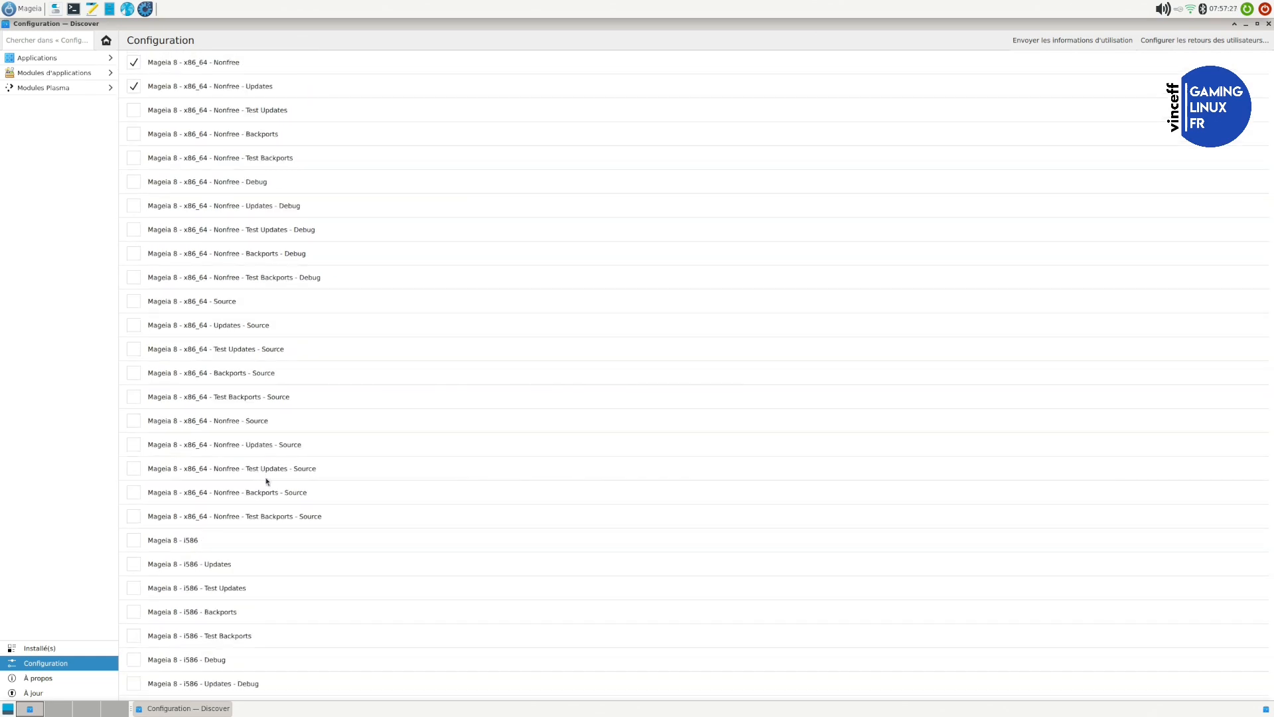
scroll(272, 466, "down", 6)
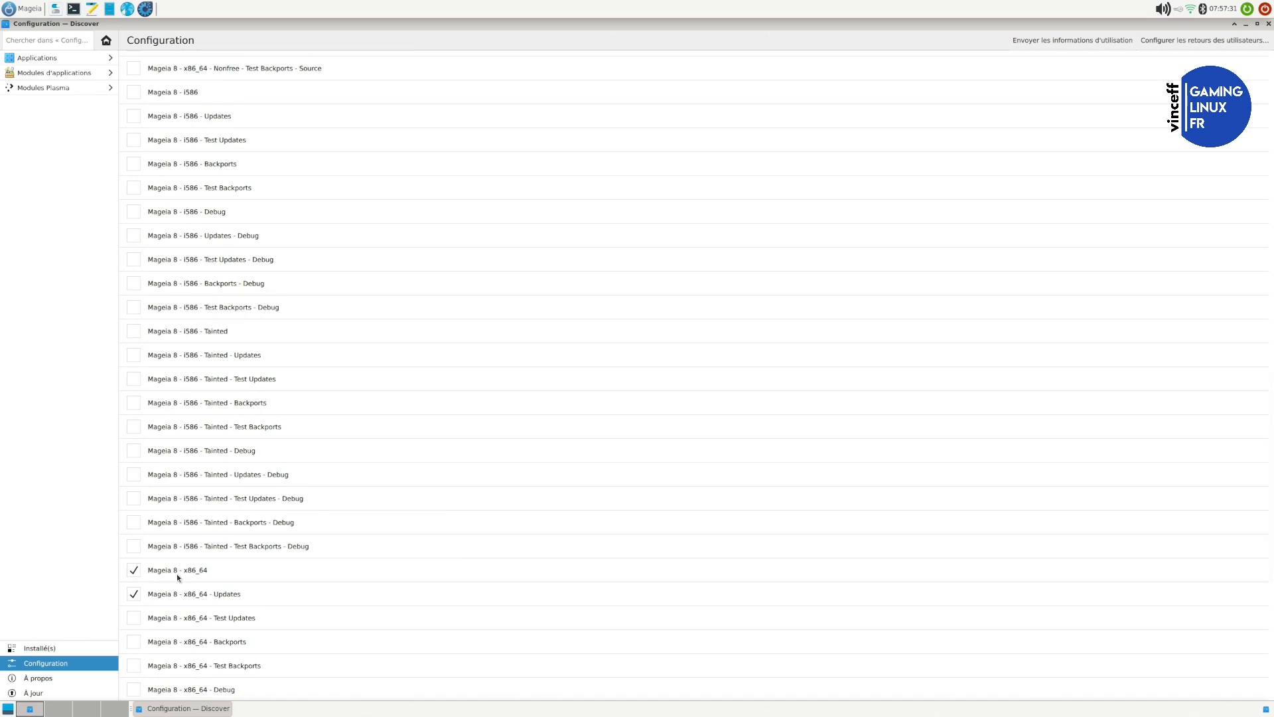
scroll(195, 575, "down", 4)
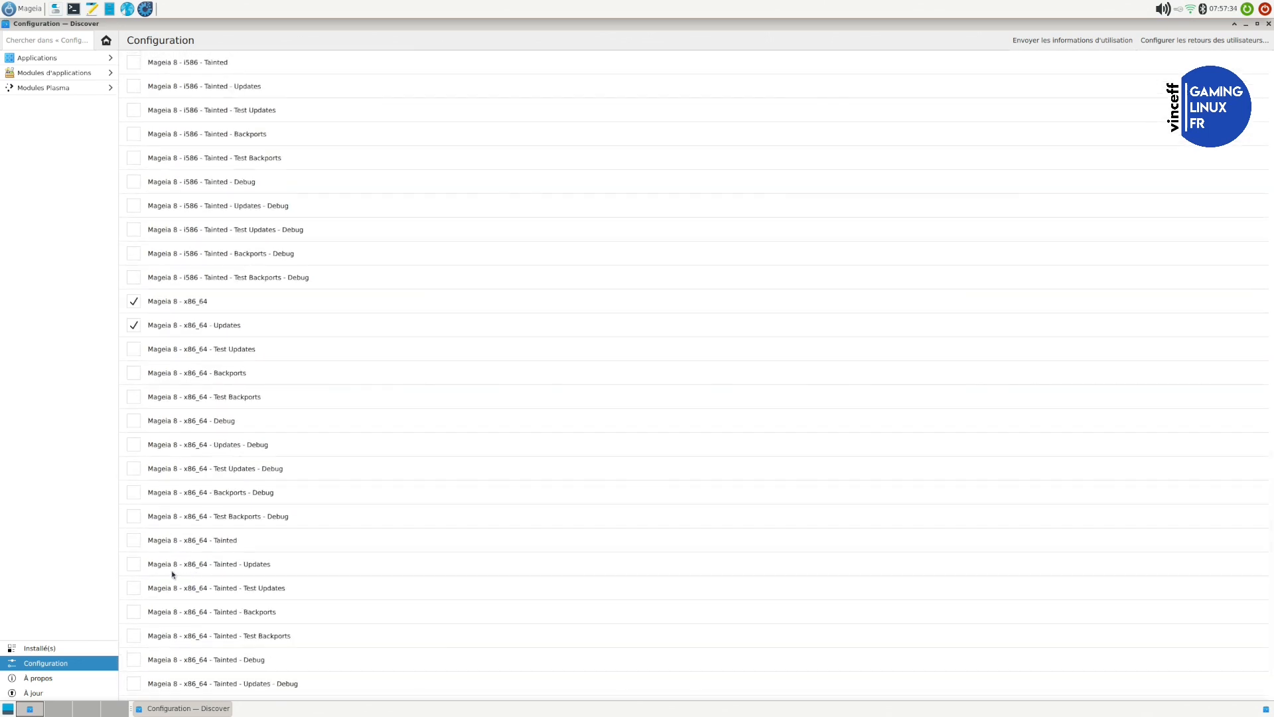
left_click(136, 544)
scroll(142, 545, "down", 2)
scroll(141, 550, "down", 12)
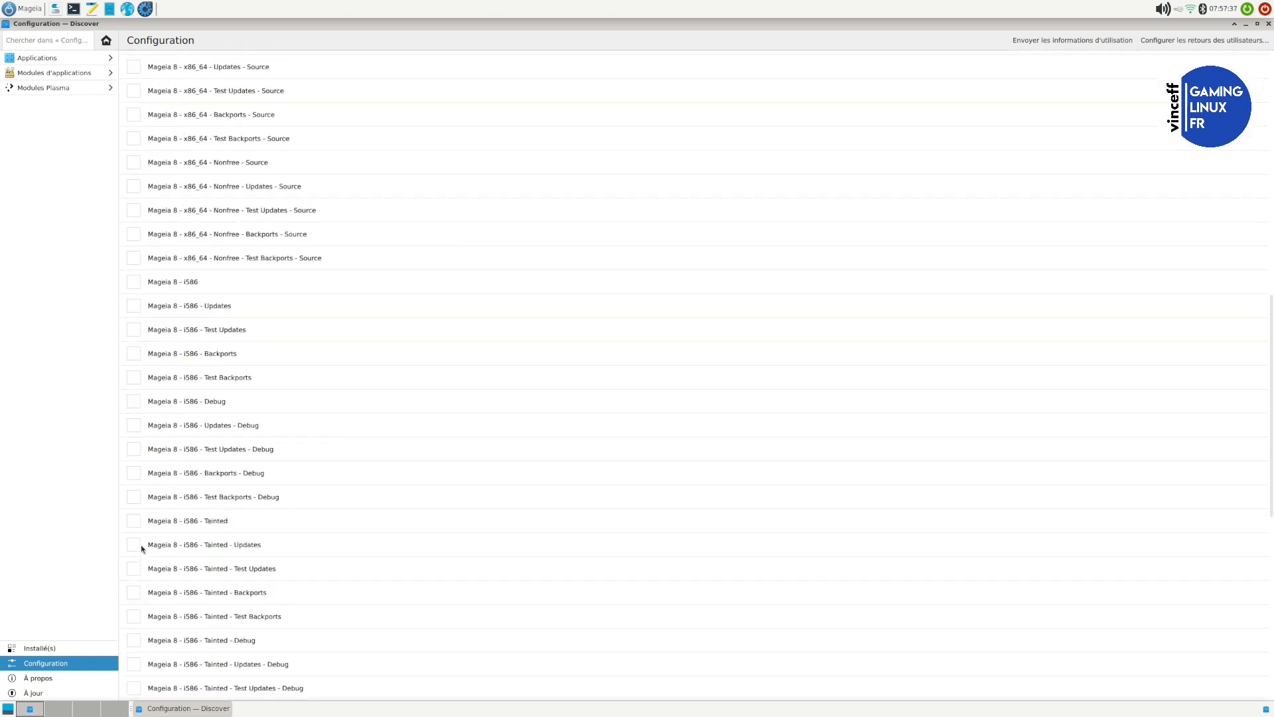
scroll(142, 550, "down", 4)
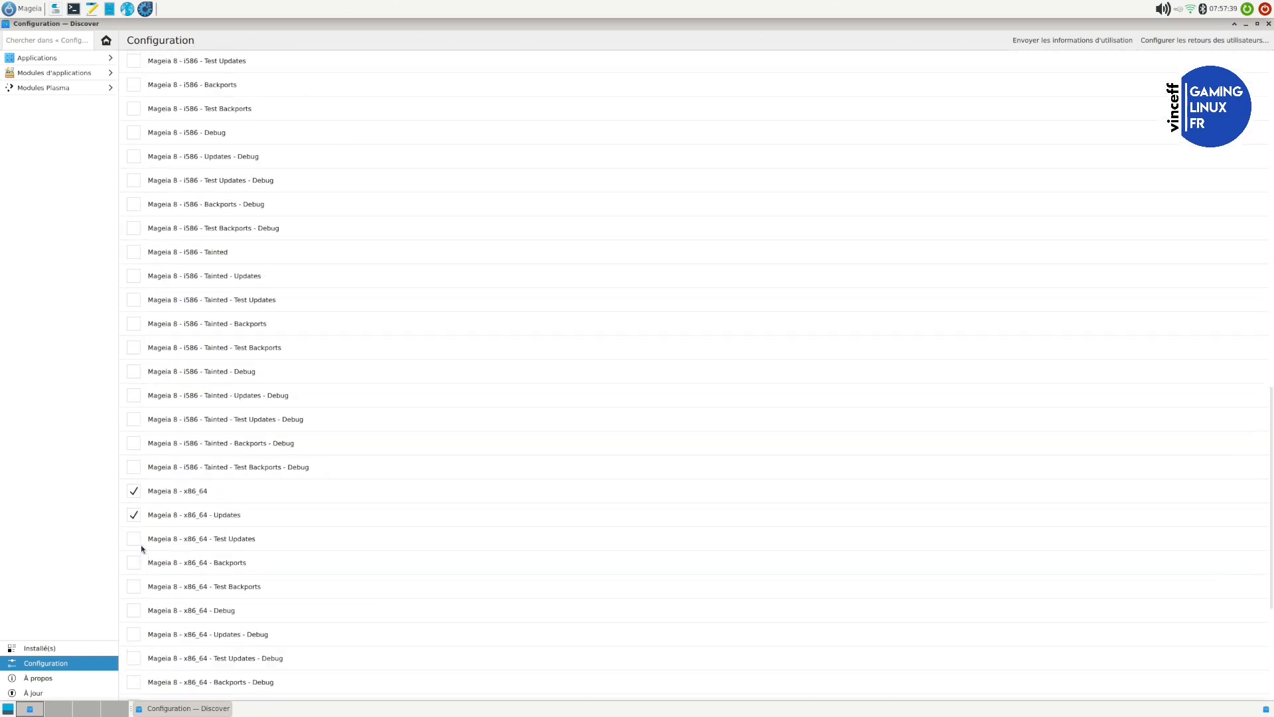
left_click(134, 597)
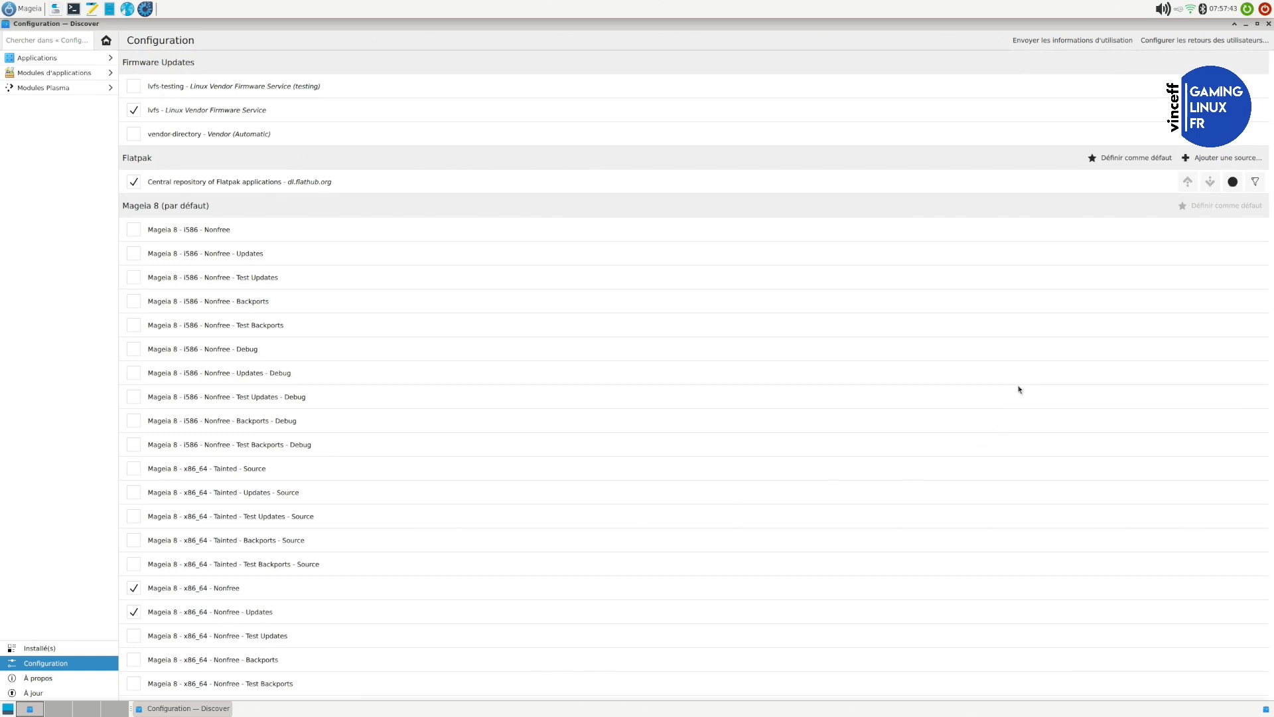
left_click(59, 646)
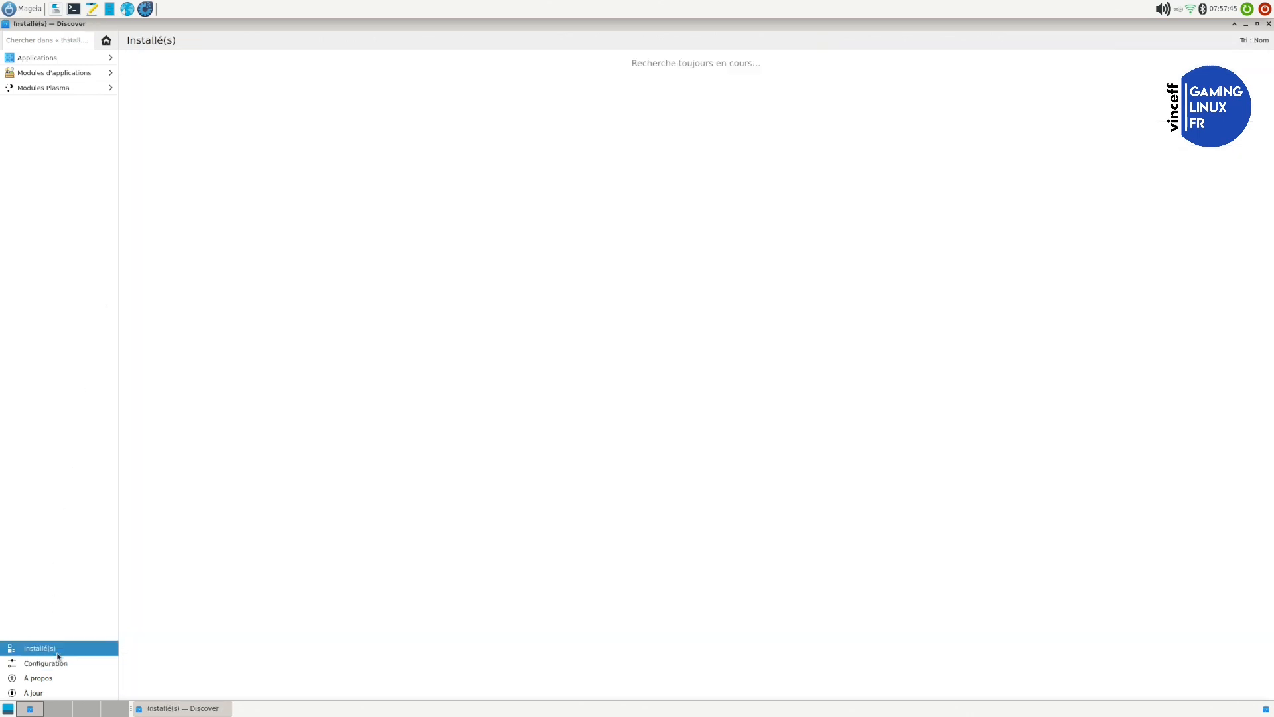
Restore Discover from maximized to a smaller window.
double_click(320, 25)
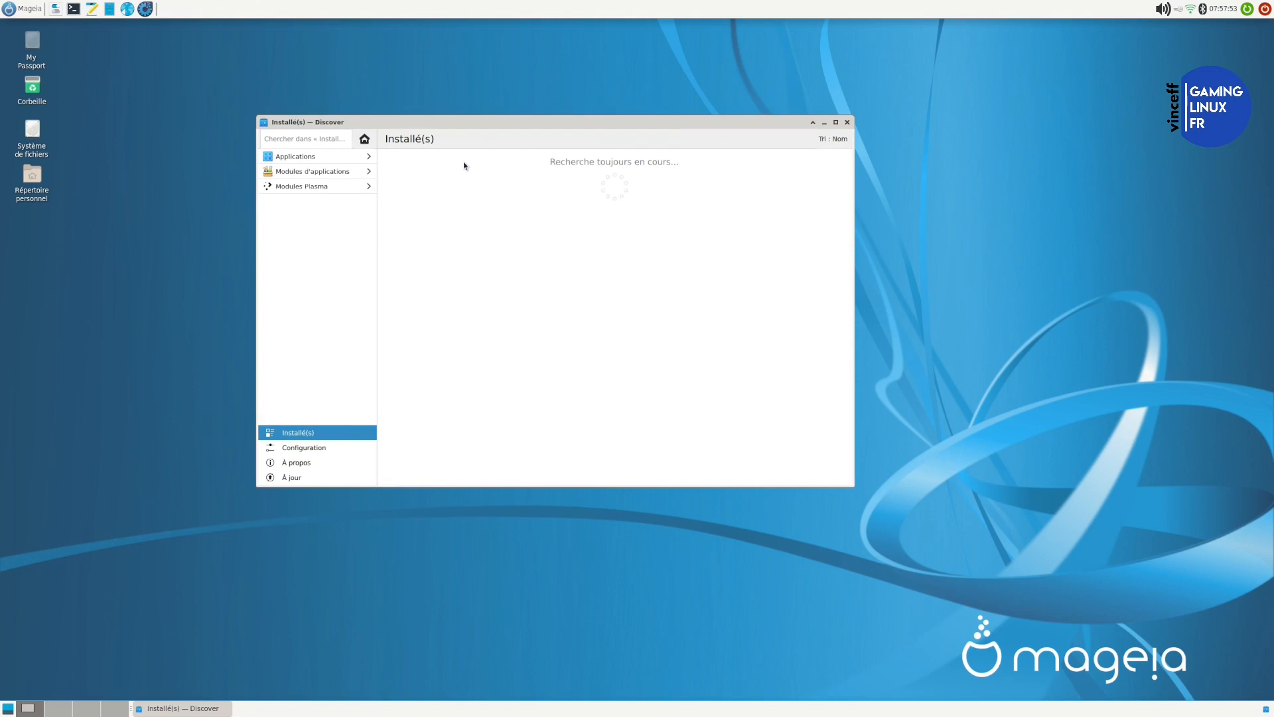
Search the Applications catalogue for 'steam' and install Steam.
left_click(286, 156)
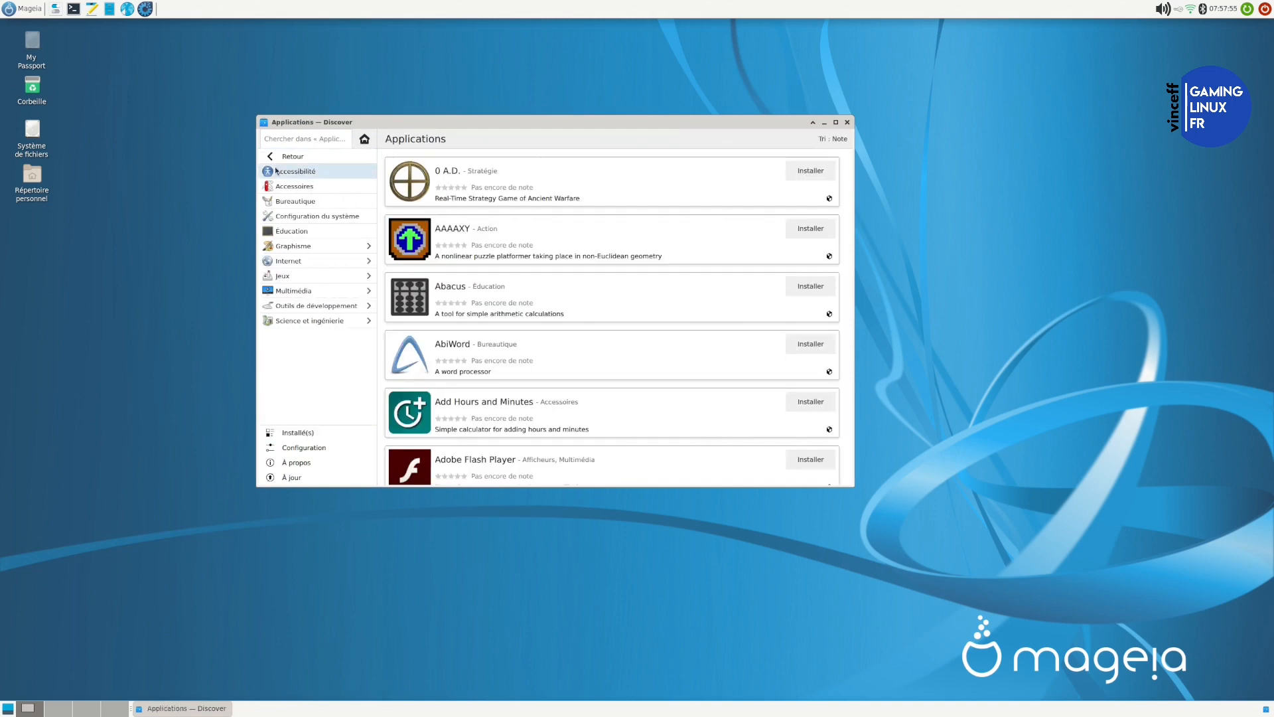
left_click(292, 142)
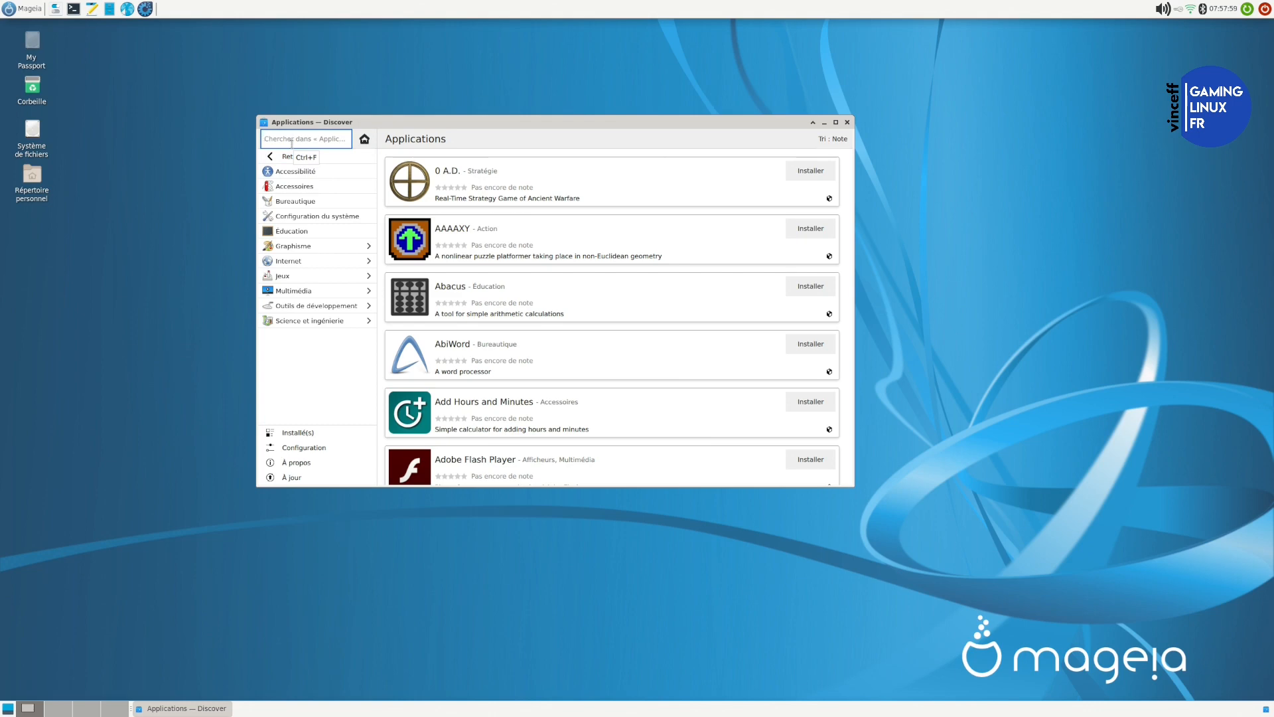
type("steam")
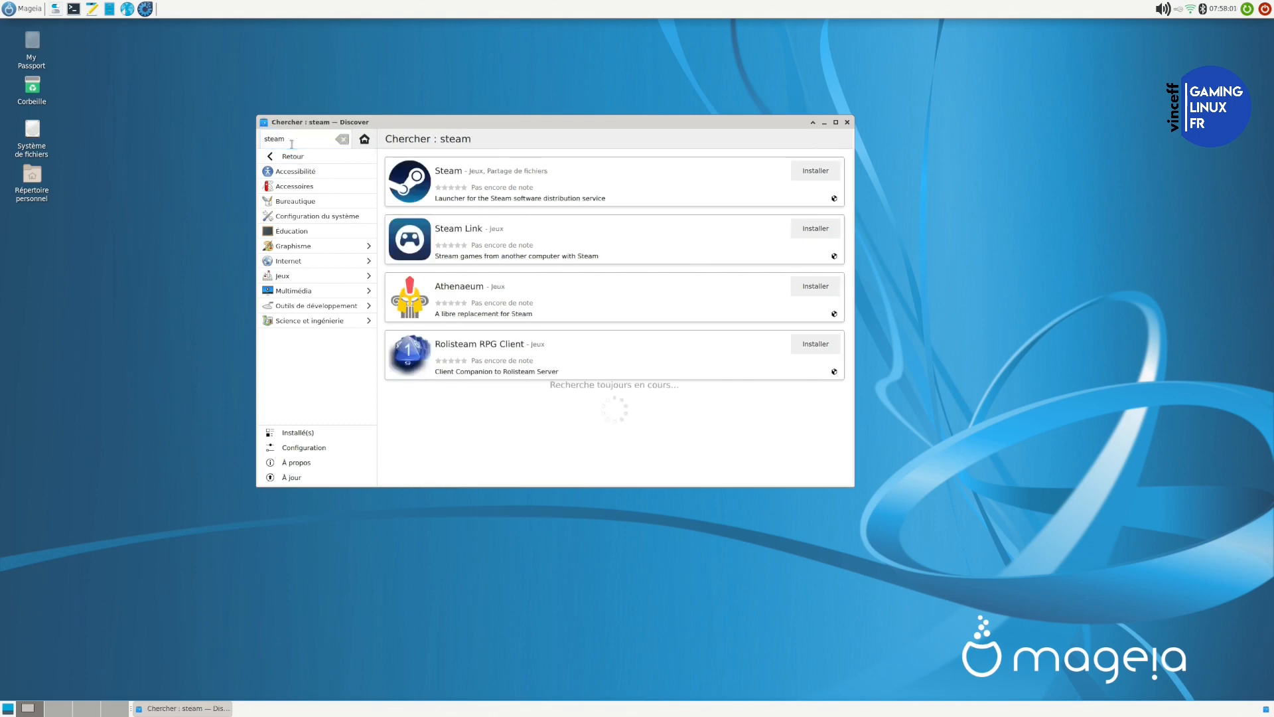
left_click(818, 172)
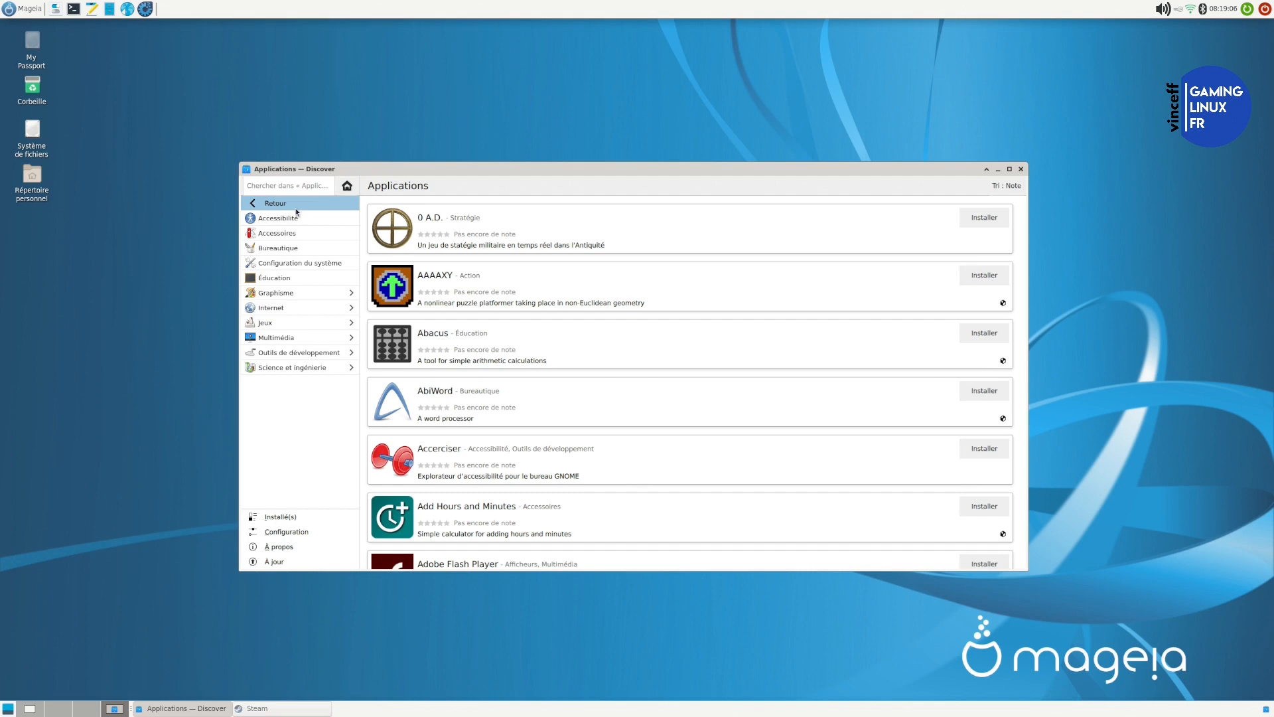
Search Discover for 'proton' and scroll through the Proton-GE, experimental and community builds.
left_click(300, 189)
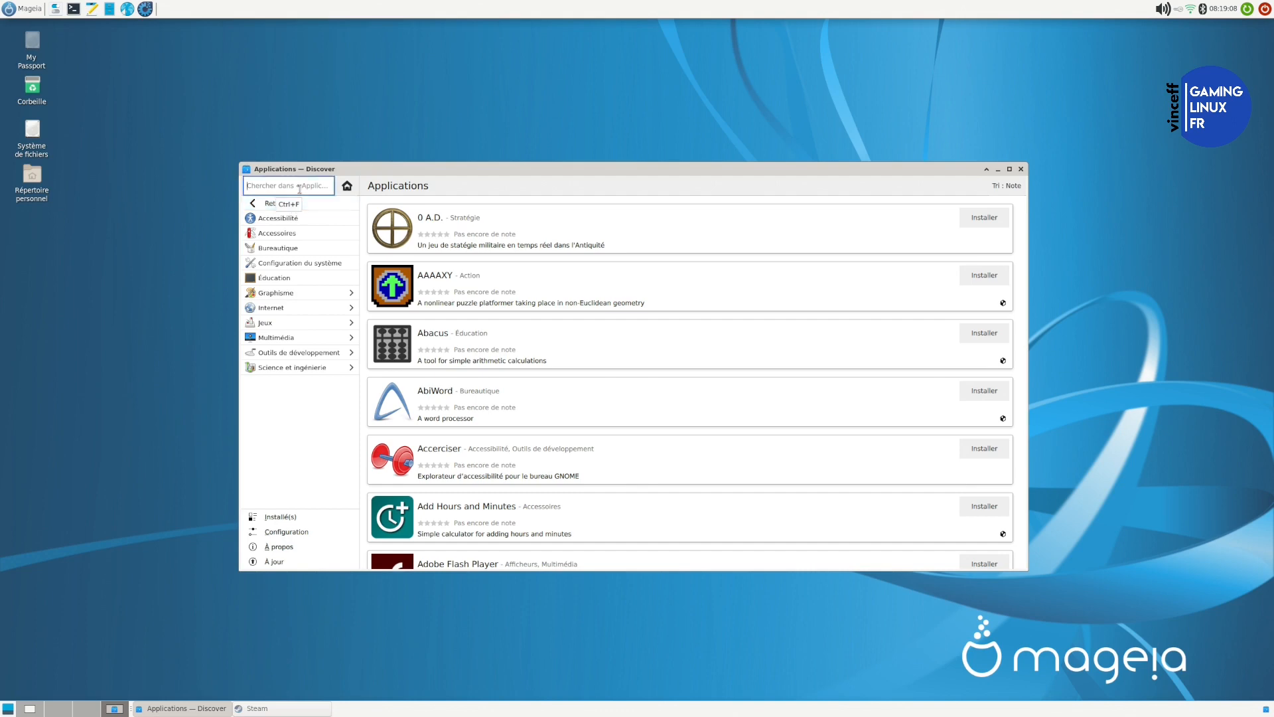
type("proton")
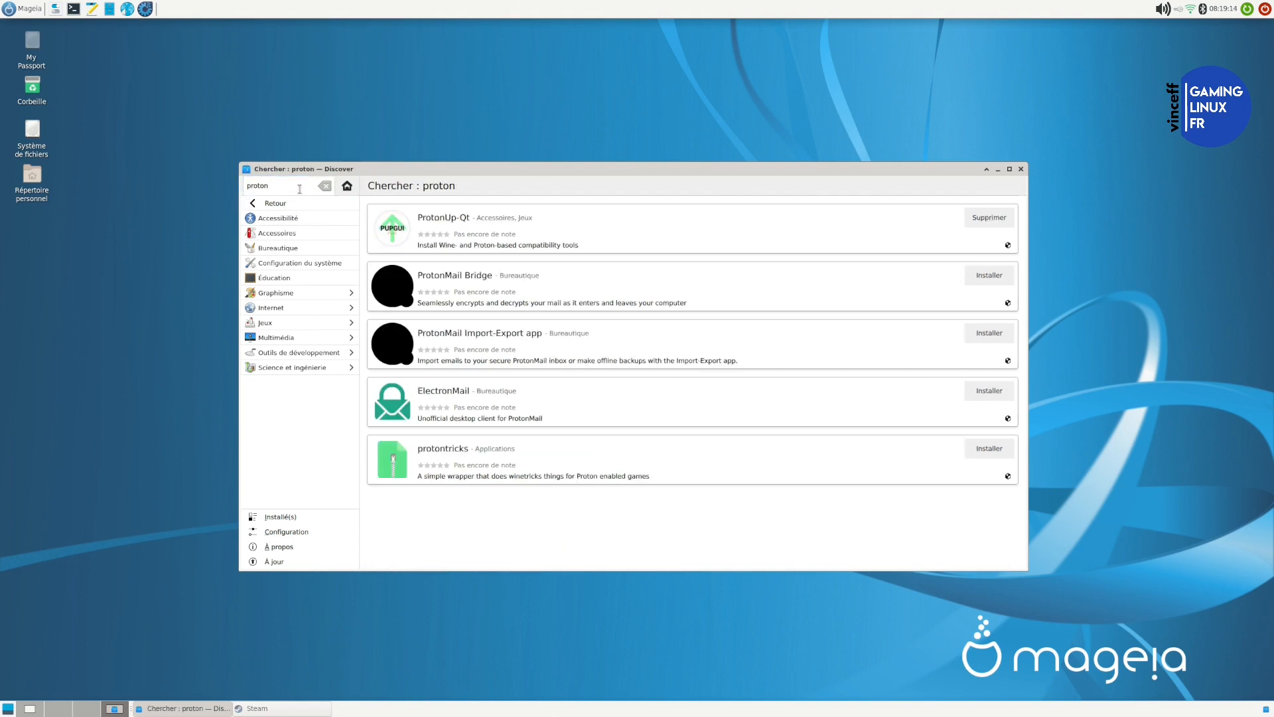
left_click(288, 205)
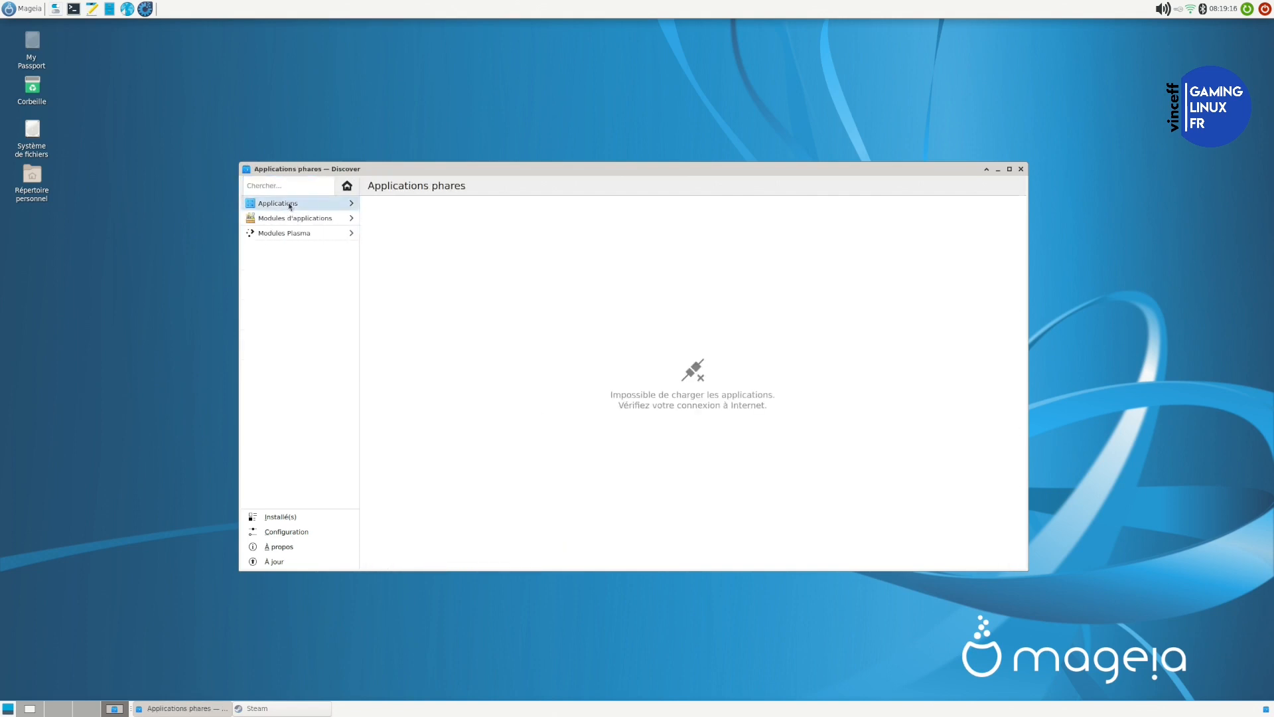
left_click(290, 206)
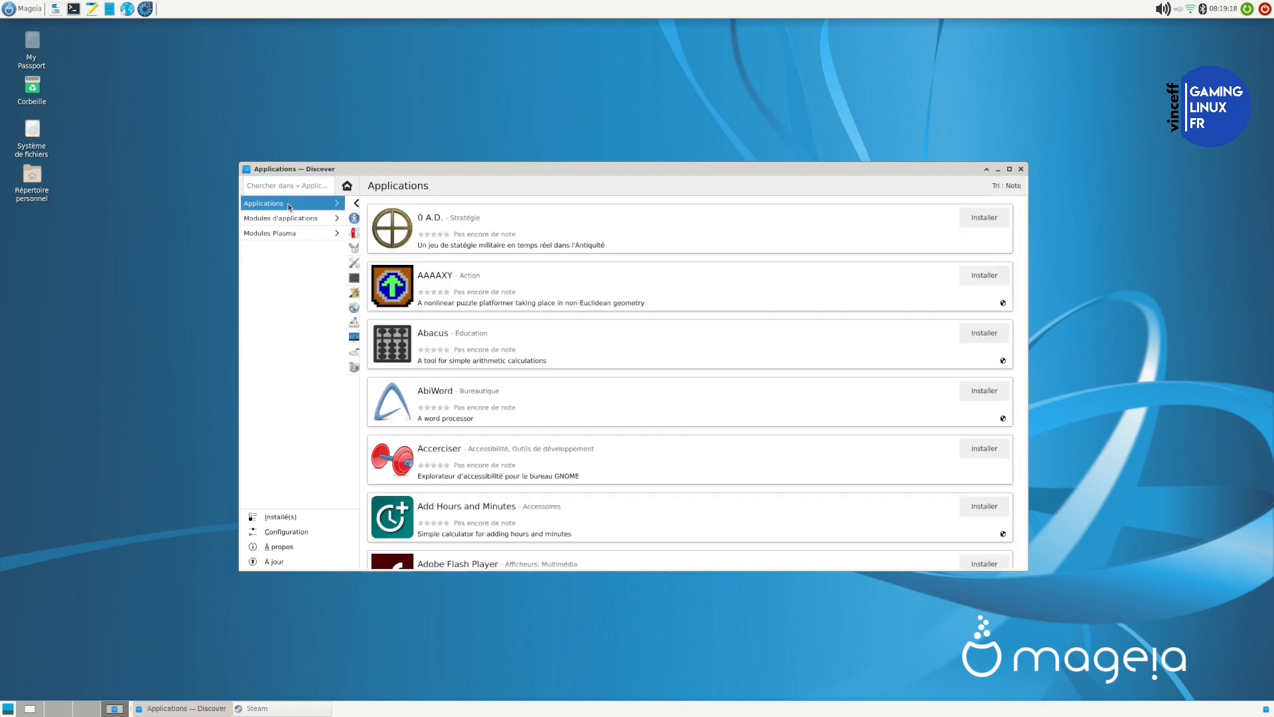
left_click(286, 204)
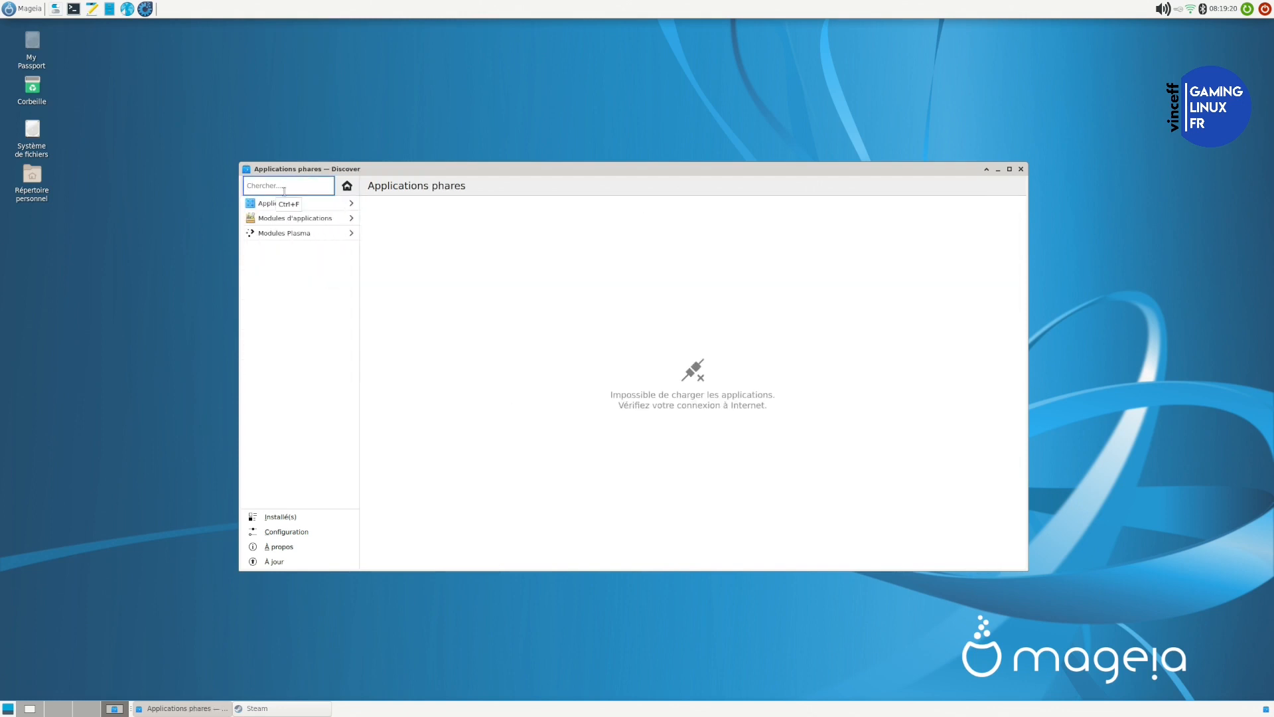
type("proton")
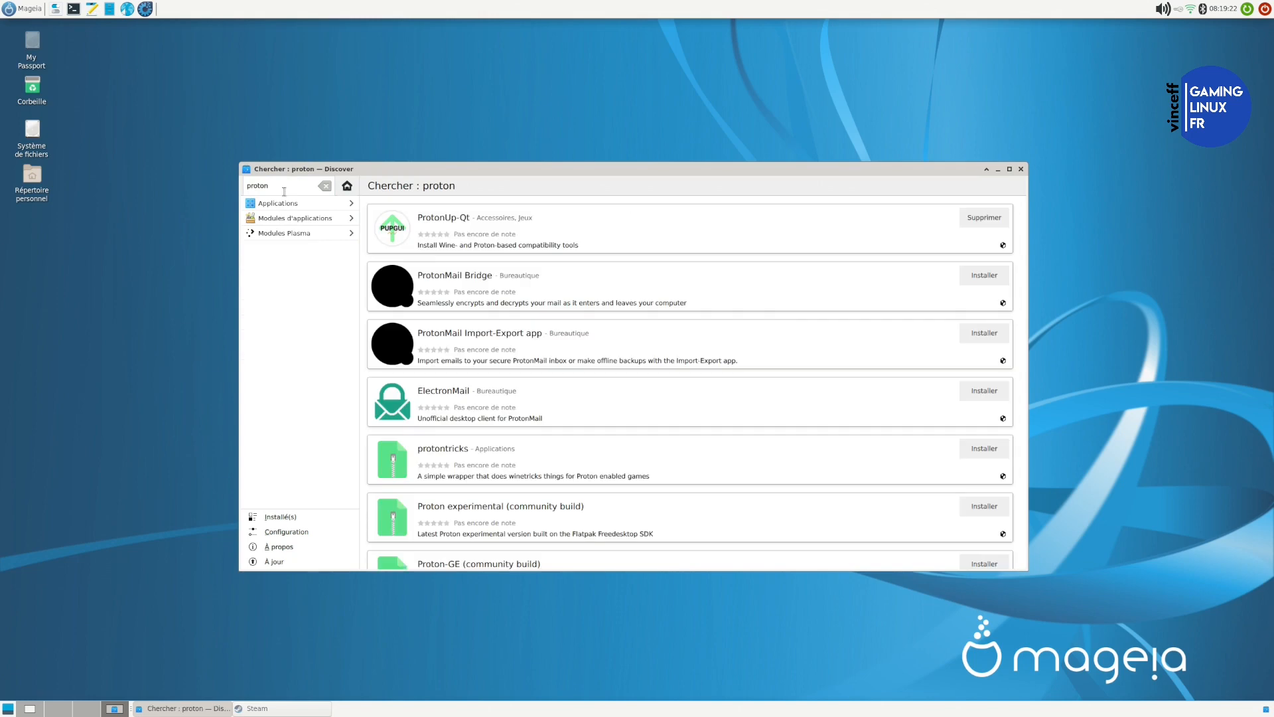
scroll(522, 392, "down", 3)
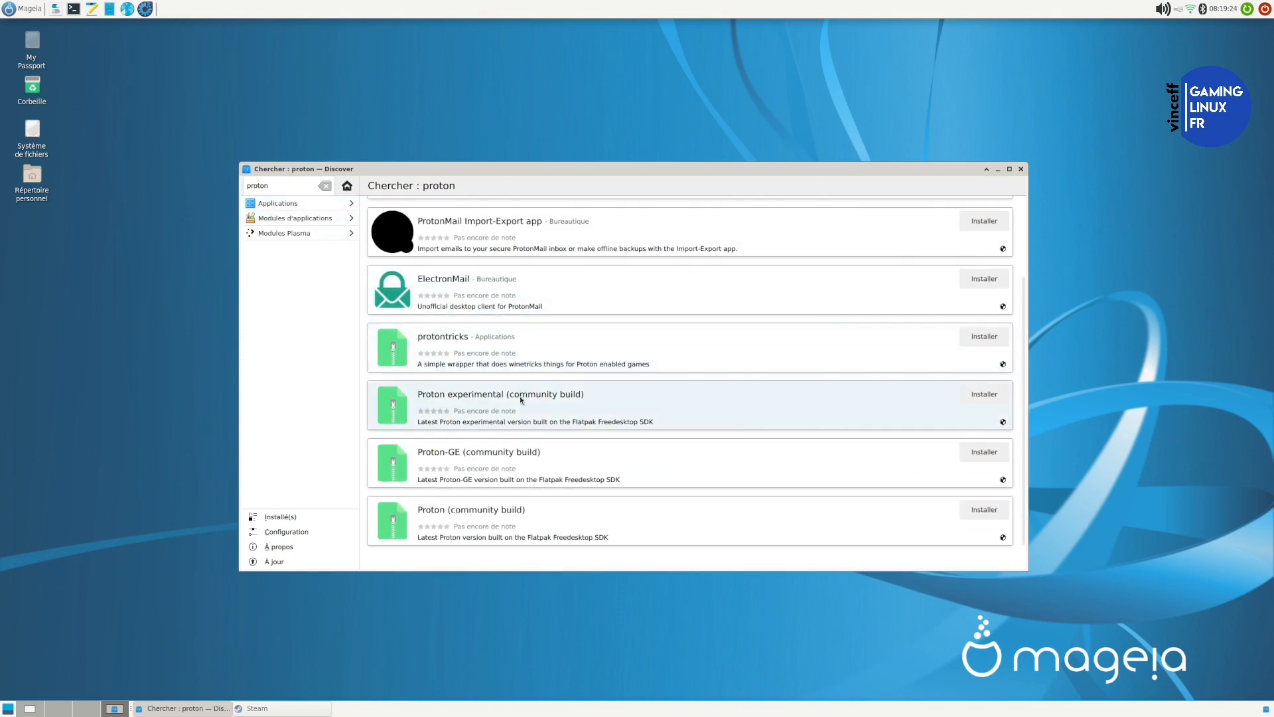
scroll(522, 395, "up", 3)
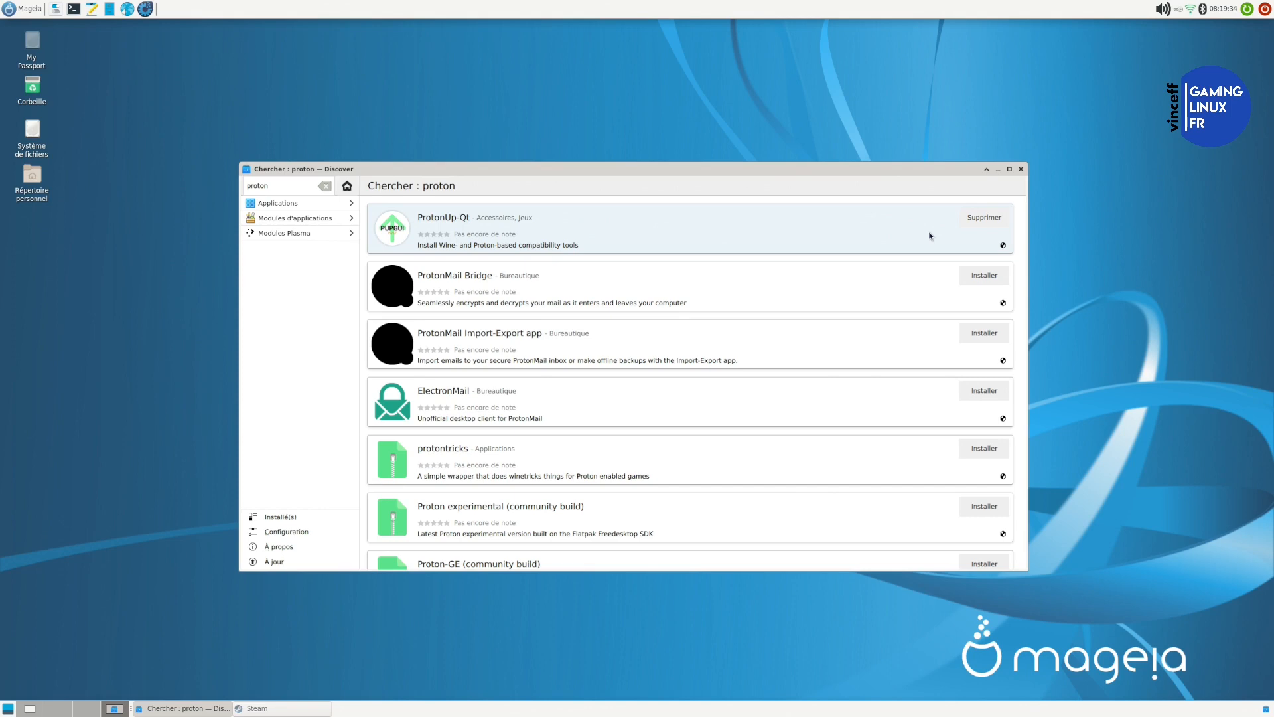
scroll(806, 392, "down", 3)
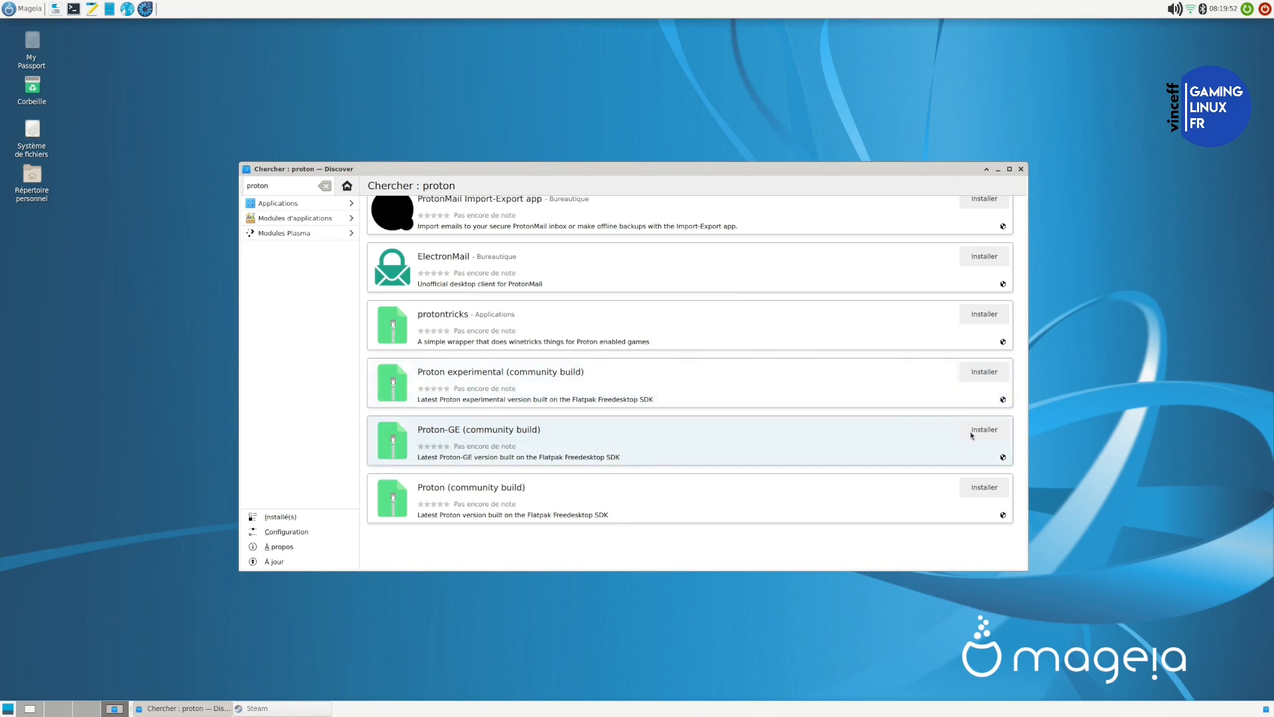
Install Proton-GE (community build) with the root password, then close Discover once it finishes.
left_click(984, 430)
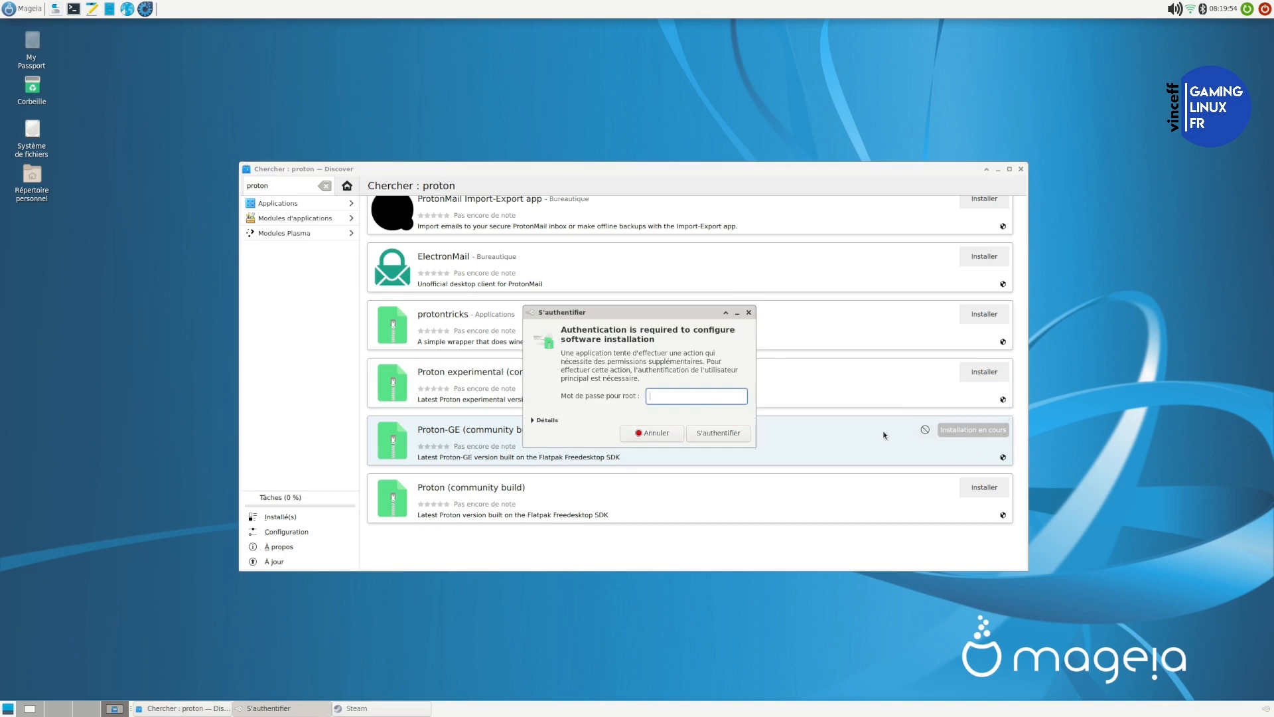
type("••••••••")
key("Return")
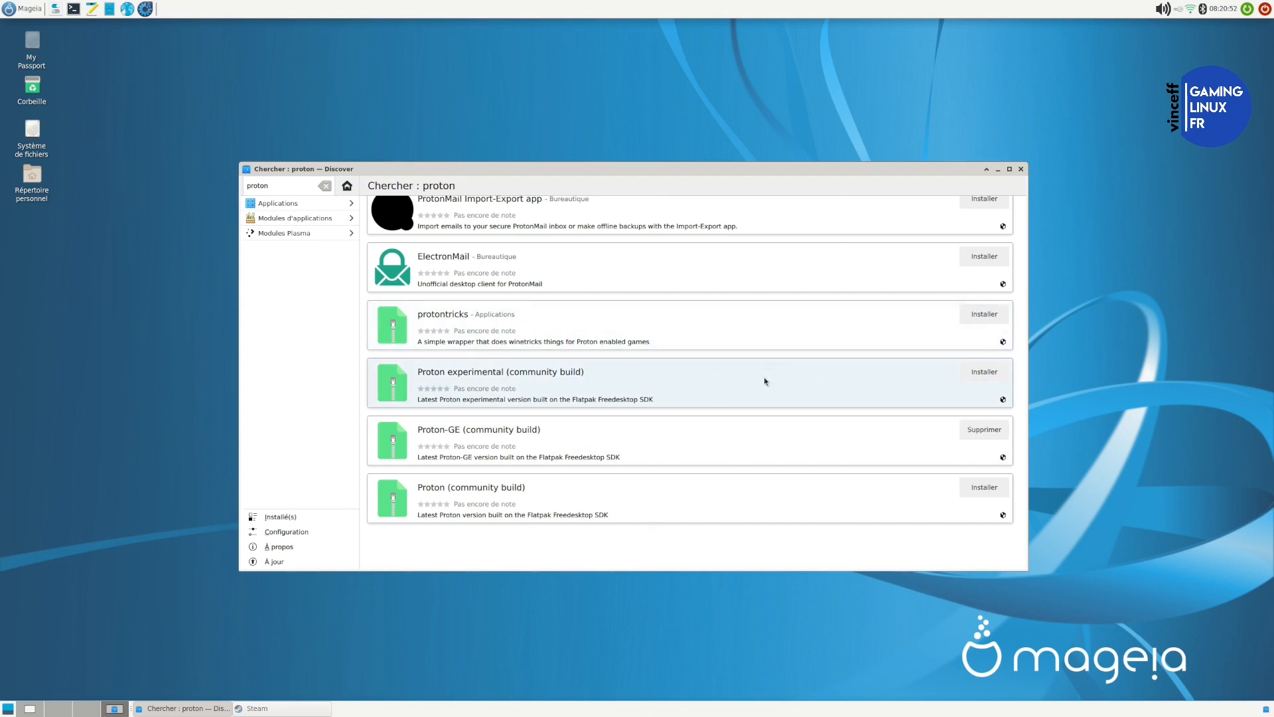
left_click(1021, 169)
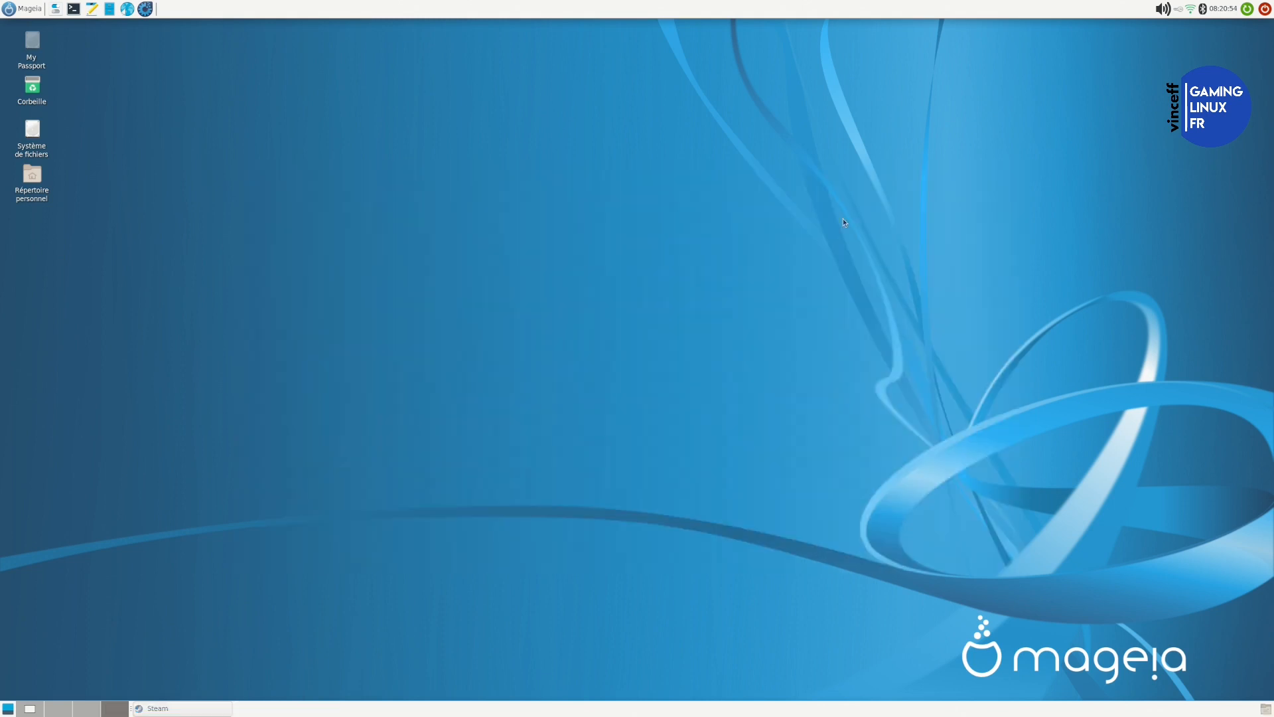
Launch Discover from the Mageia menu and search for goverlay.
left_click(27, 8)
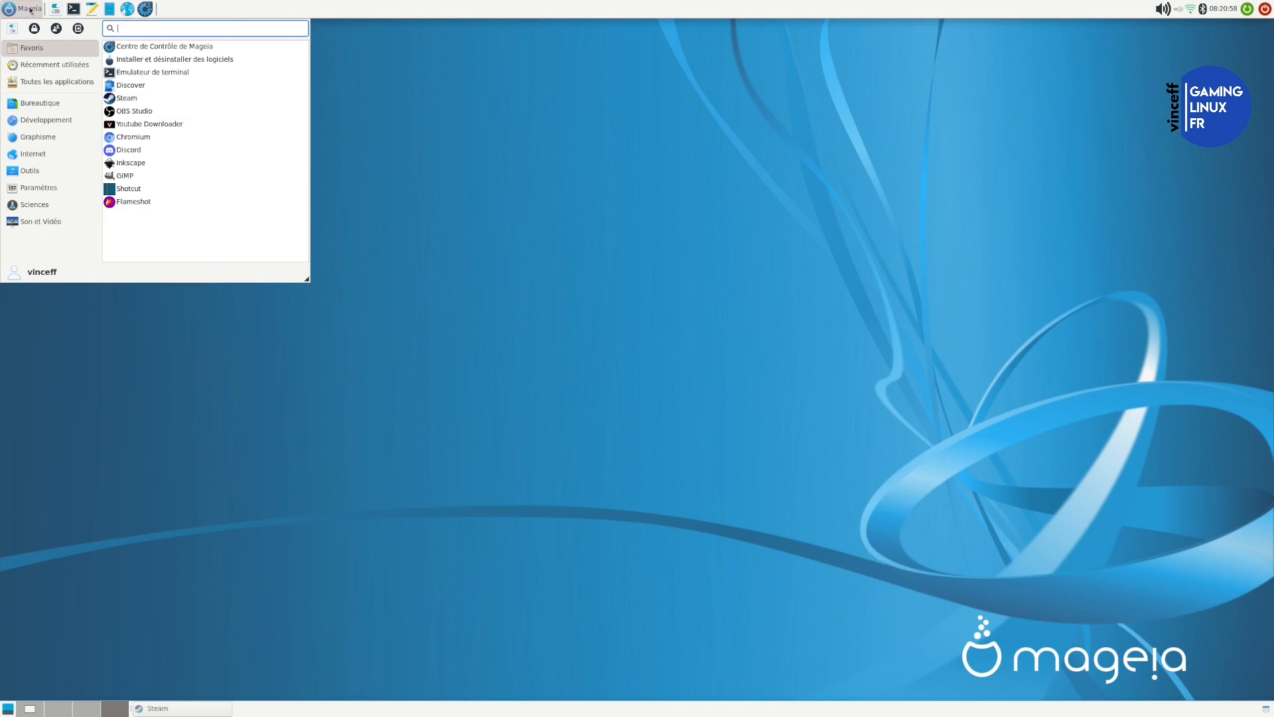
left_click(360, 100)
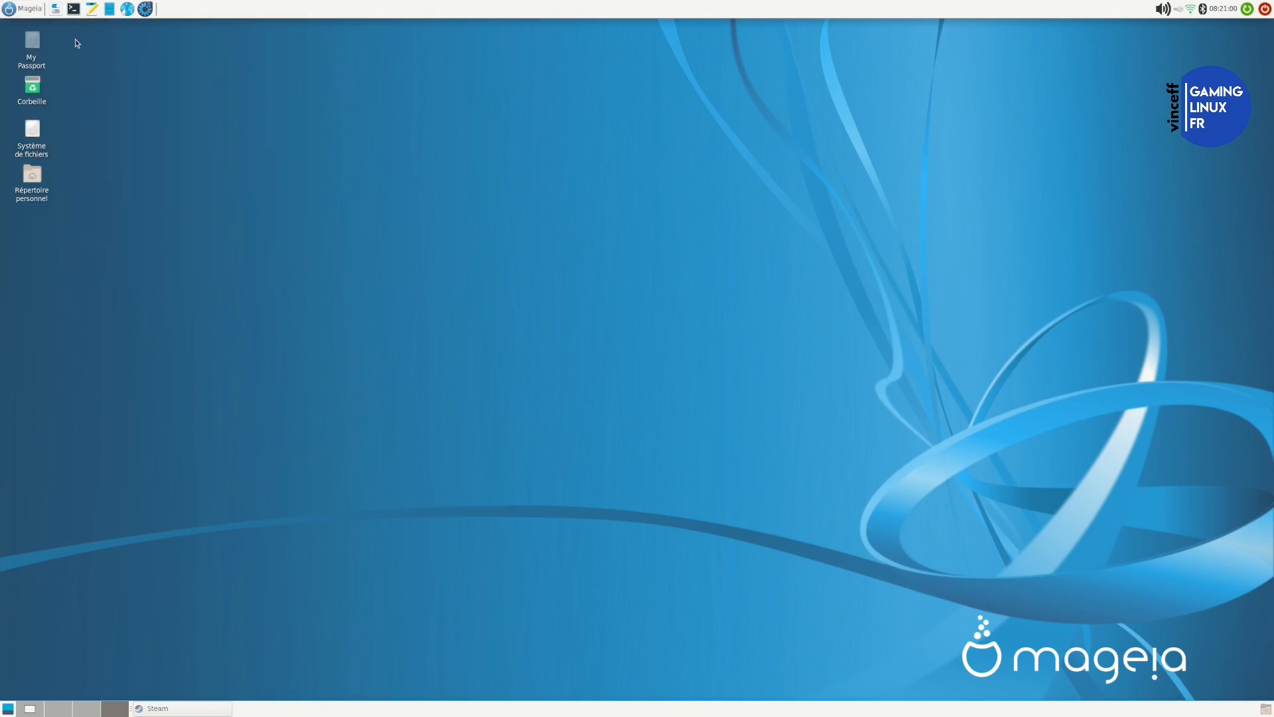
left_click(21, 14)
type("disc")
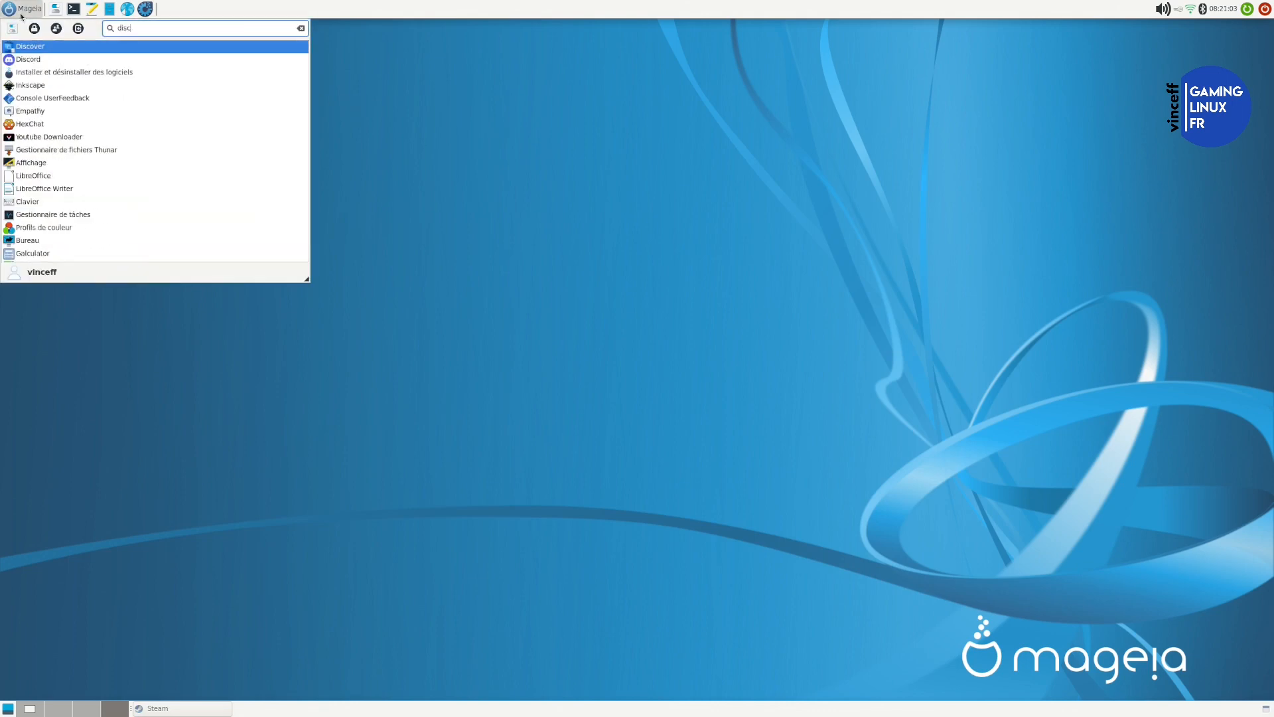
key("Return")
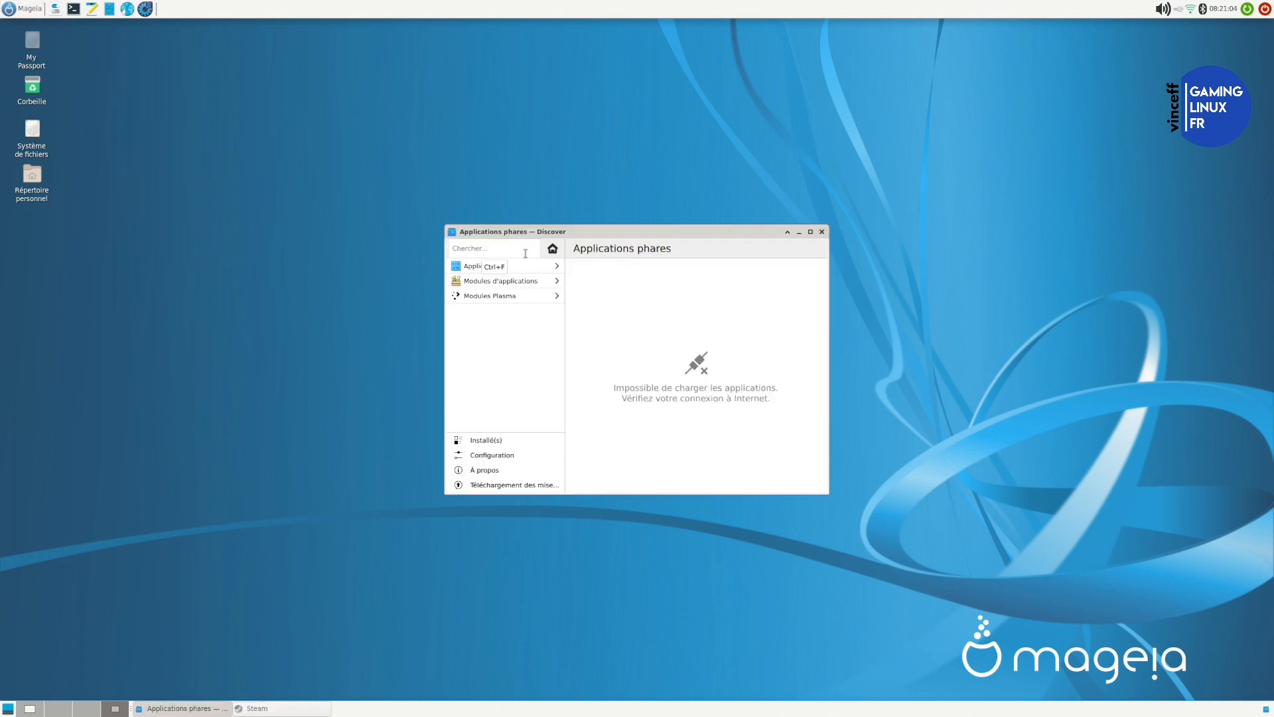
left_click(477, 248)
type("gove")
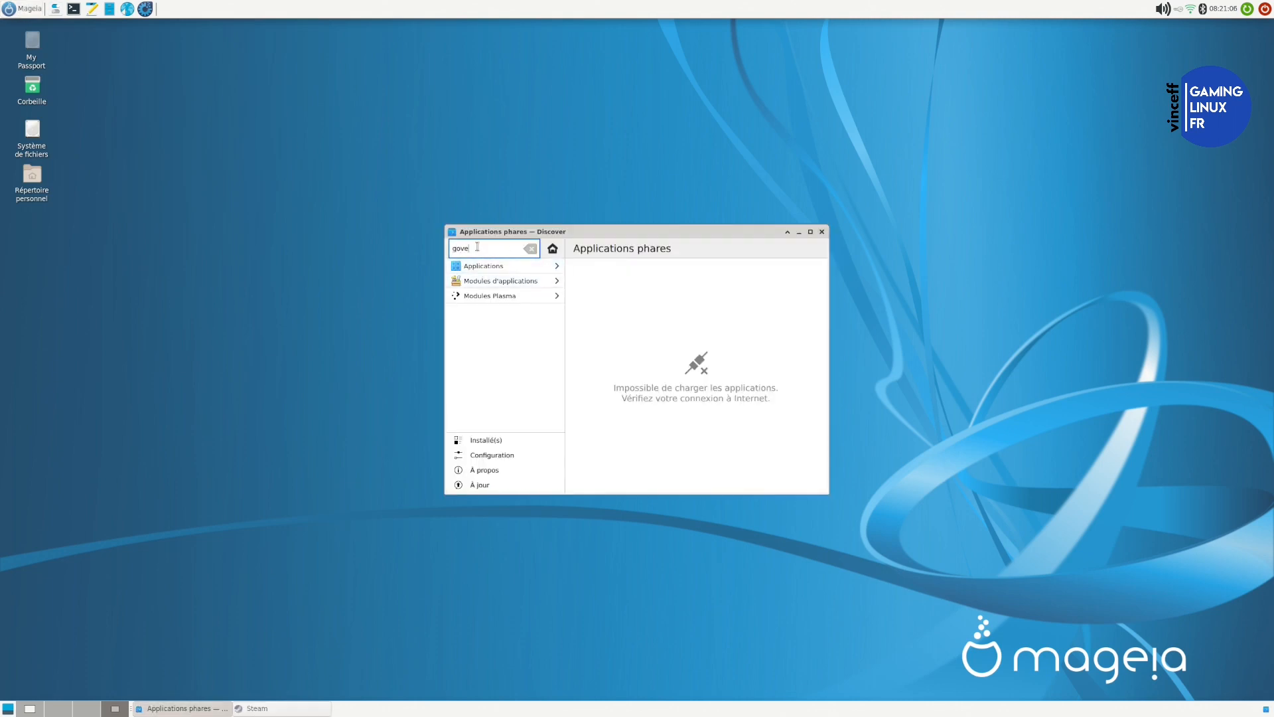
type("rlay")
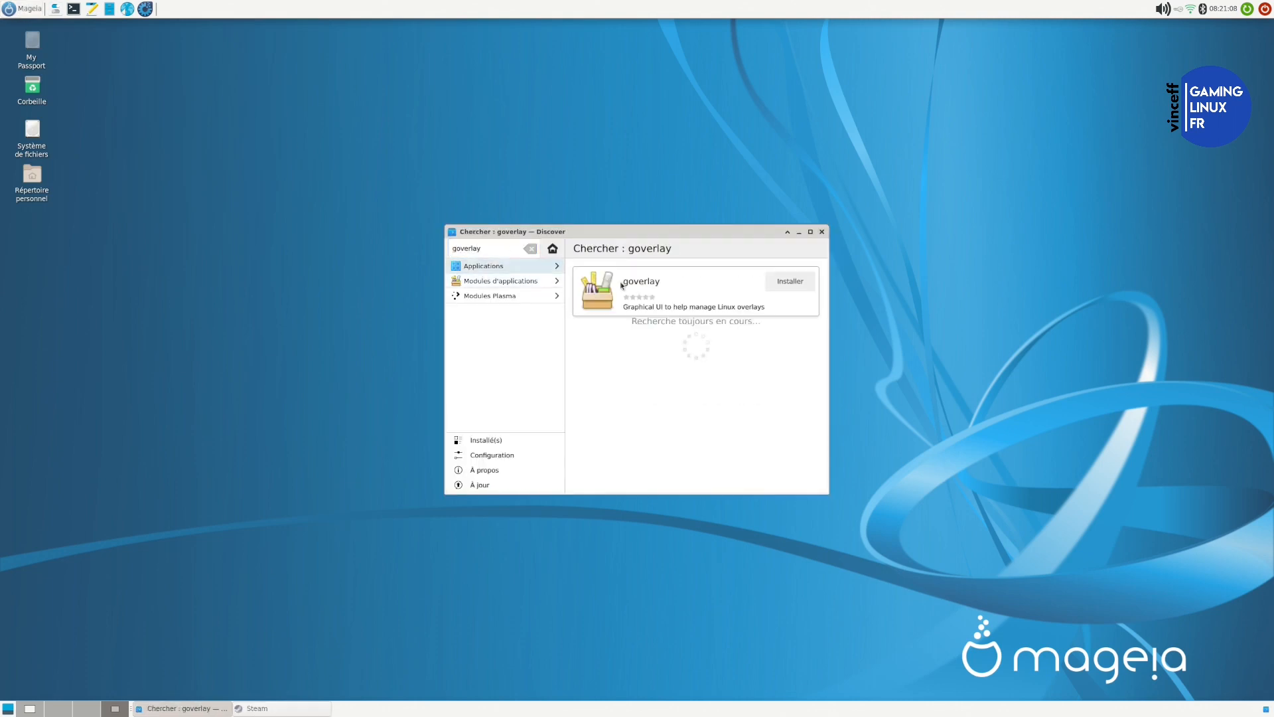
Install goverlay with the root password, then close Discover.
left_click(783, 284)
type("•")
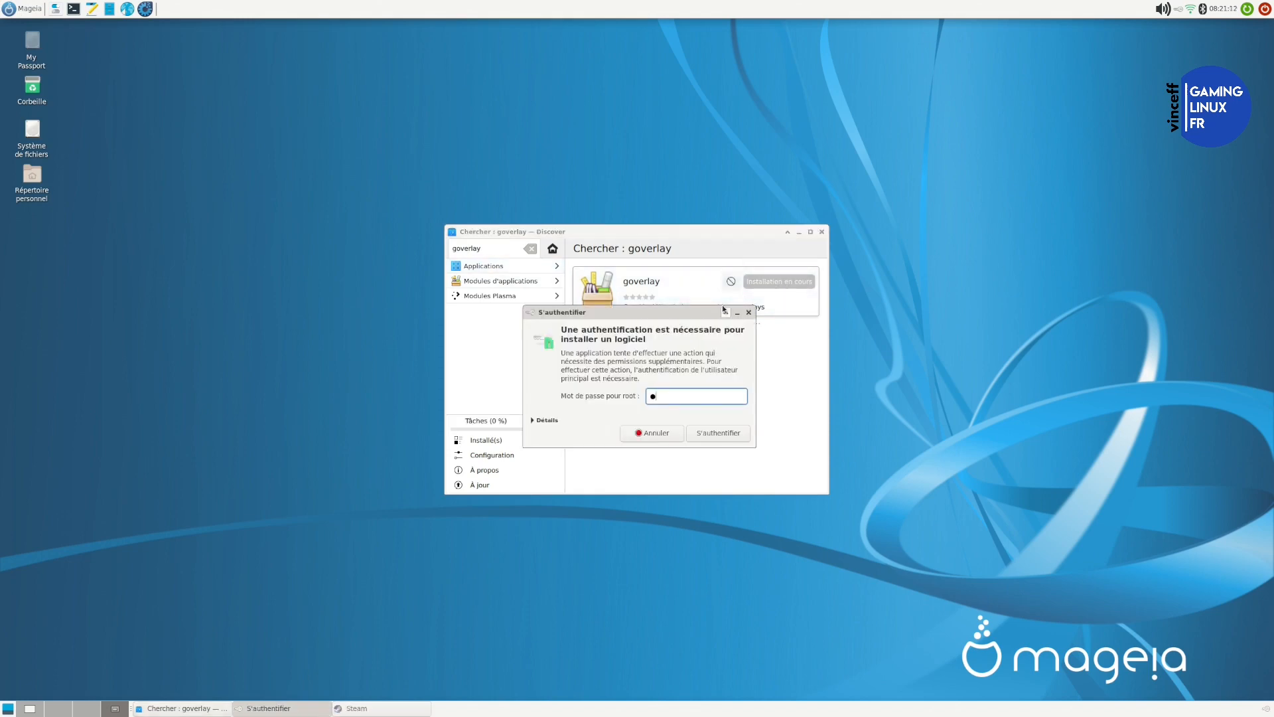
type("•••••••")
key("Return")
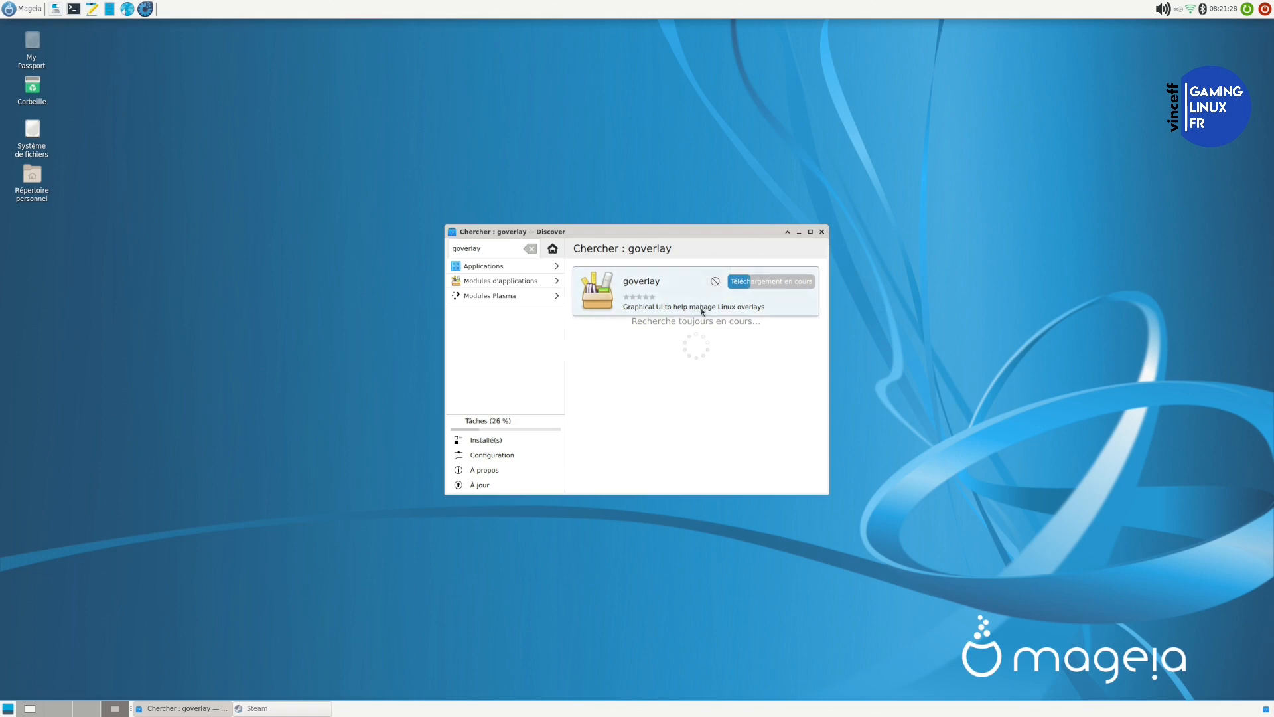
left_click(822, 232)
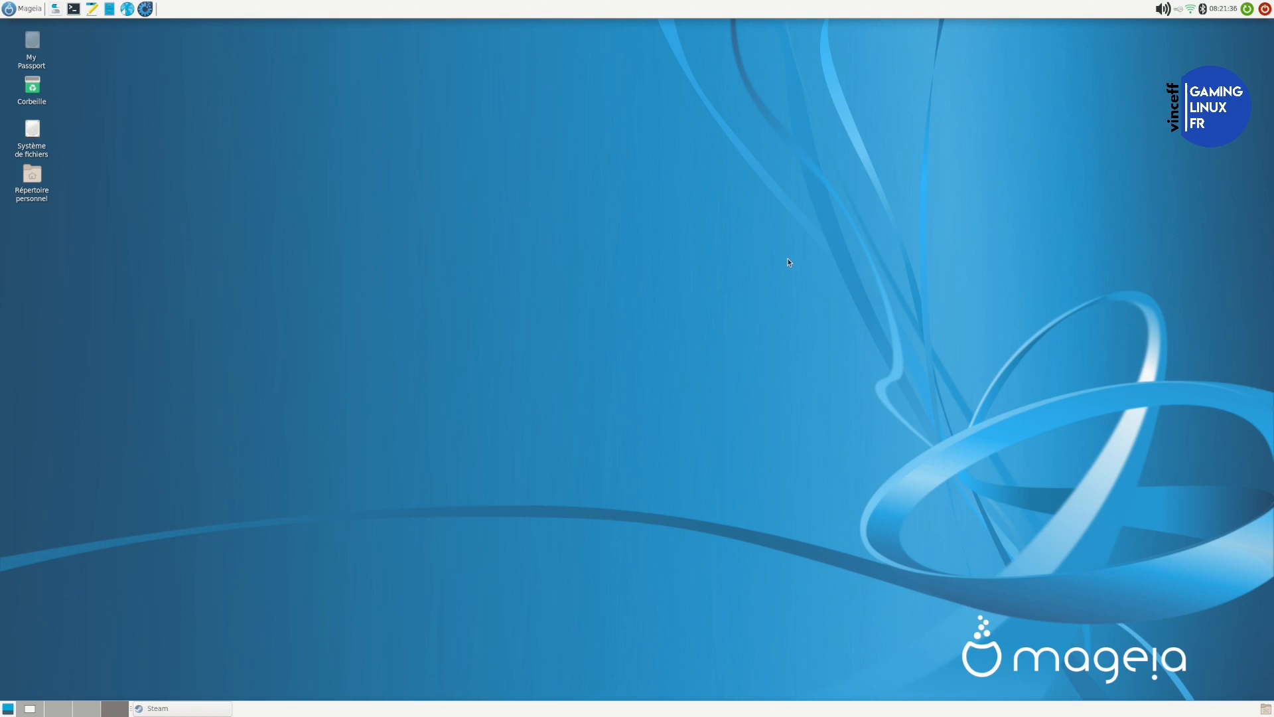
Open the Mageia Whisker menu to show the Favoris list of programs.
left_click(23, 9)
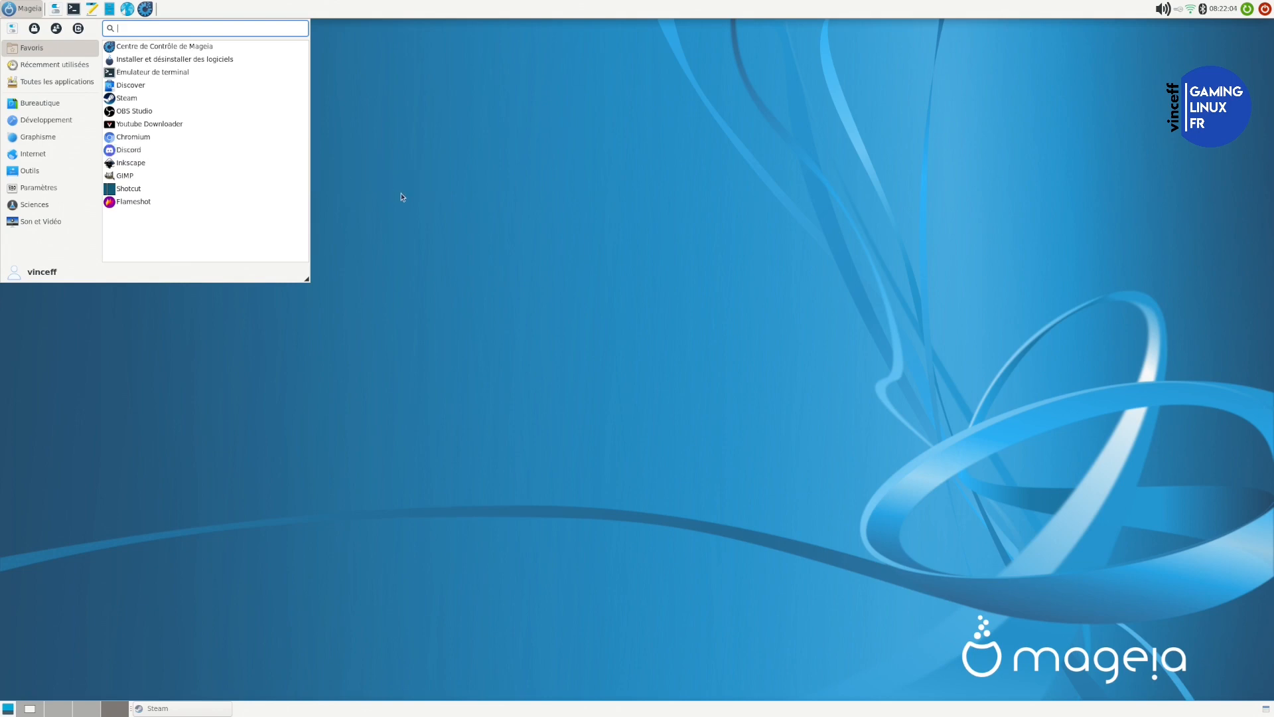
Remove the 'Débuter avec Firefox' bookmark from the Firefox toolbar.
left_click(463, 192)
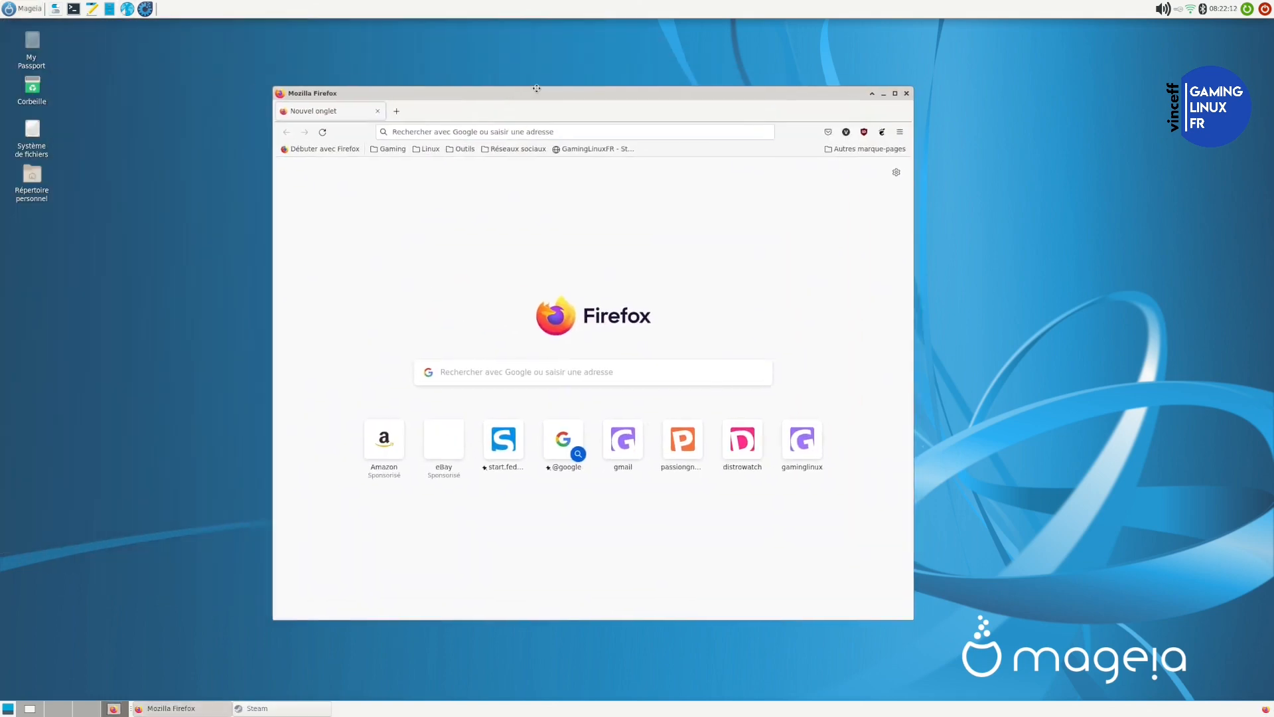
right_click(328, 151)
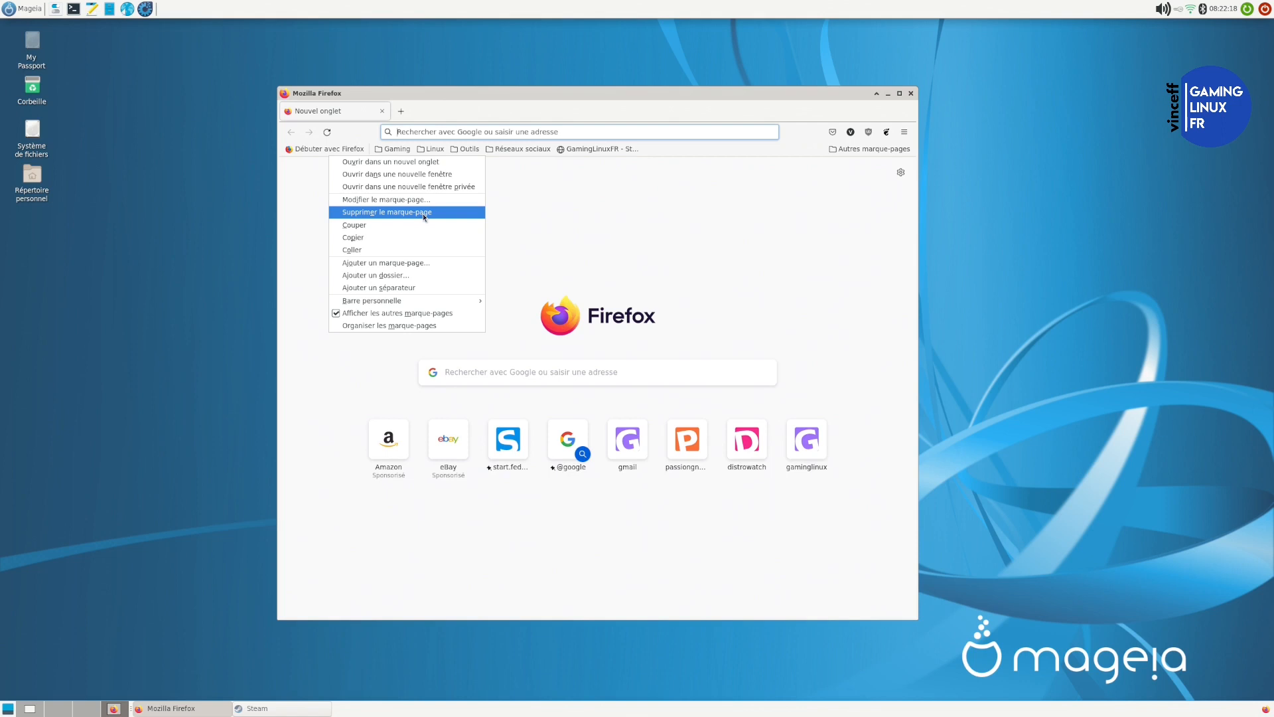
left_click(424, 213)
Search the web for 'heroic games launcher' and open its GitHub releases page.
left_click(453, 133)
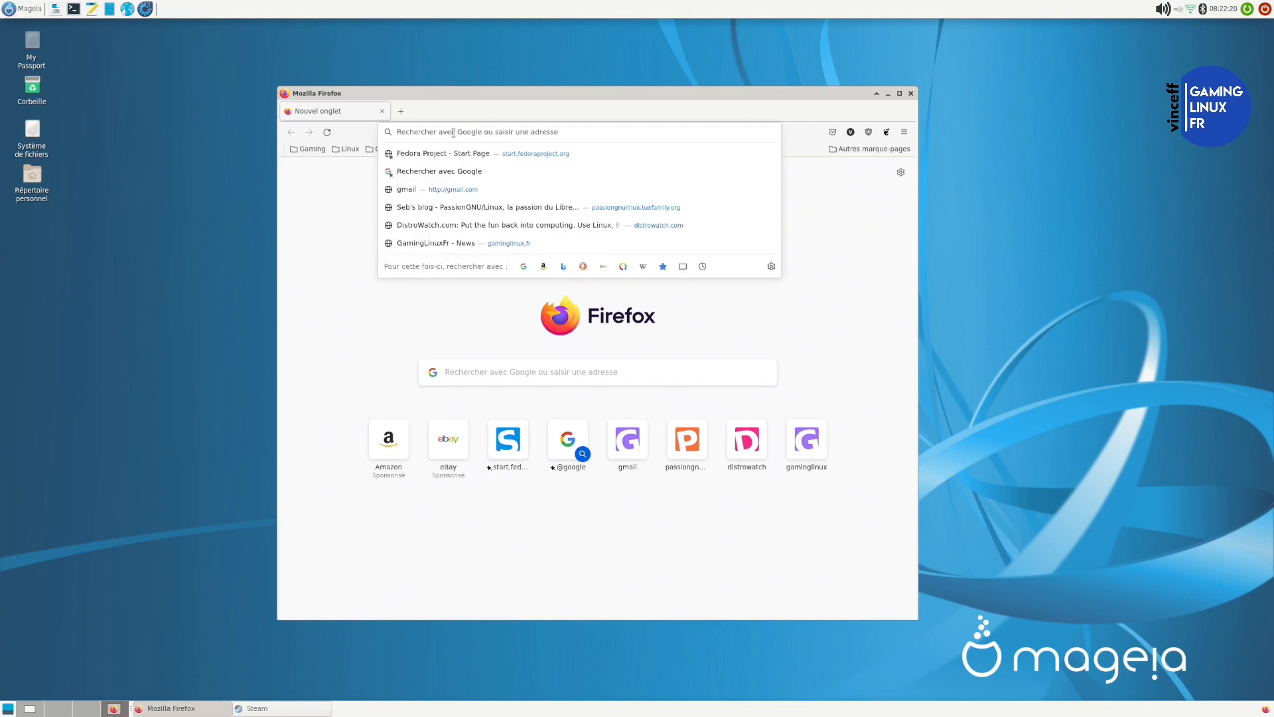
type("heroic games la")
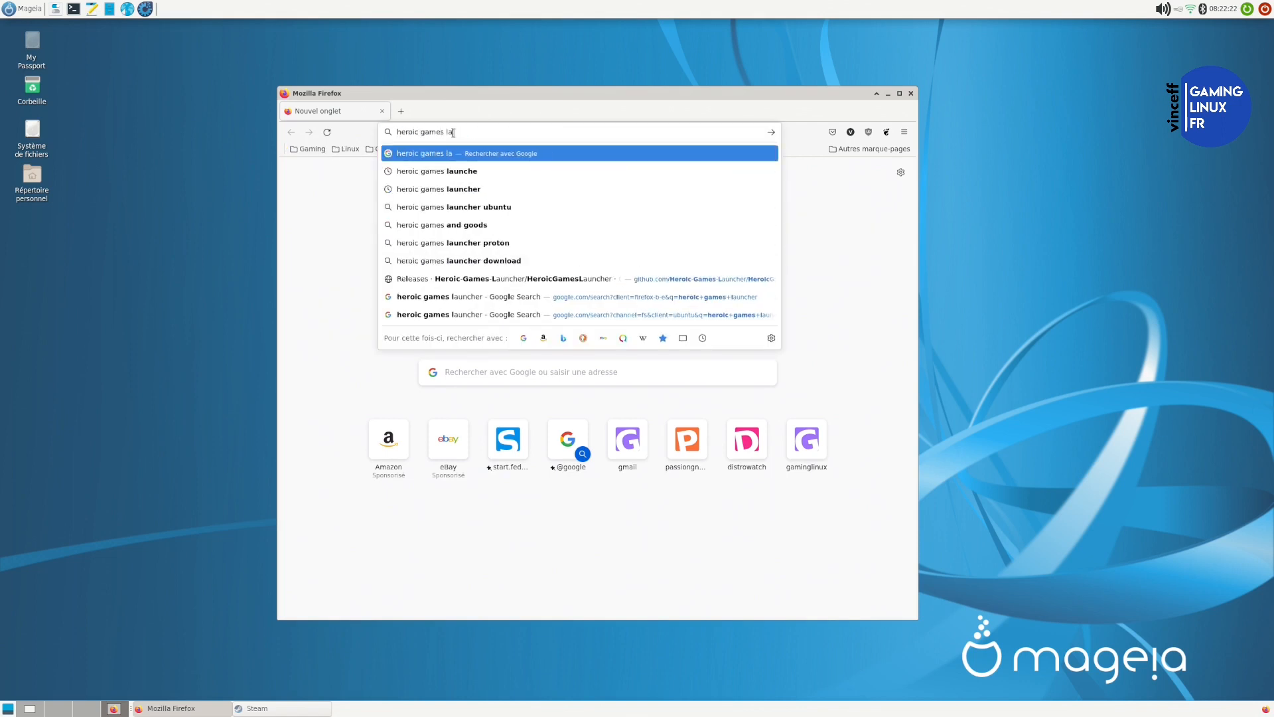
type("uncher")
key("Return")
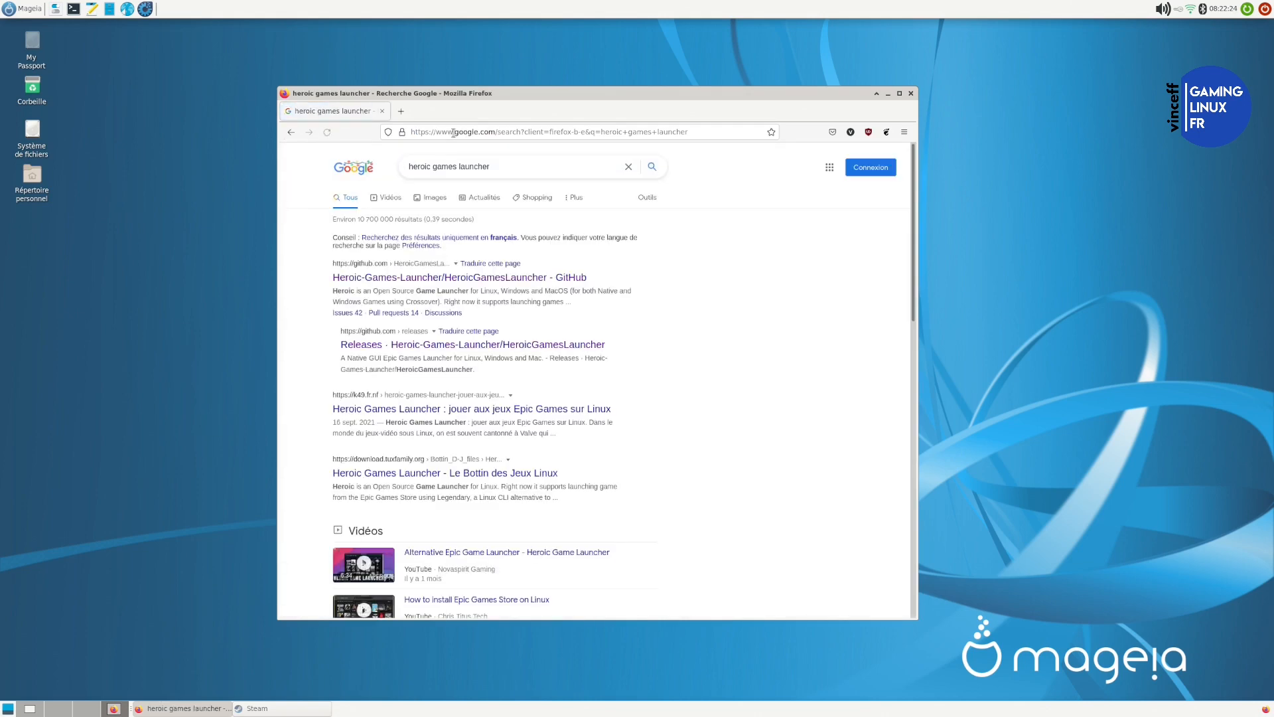
left_click(404, 346)
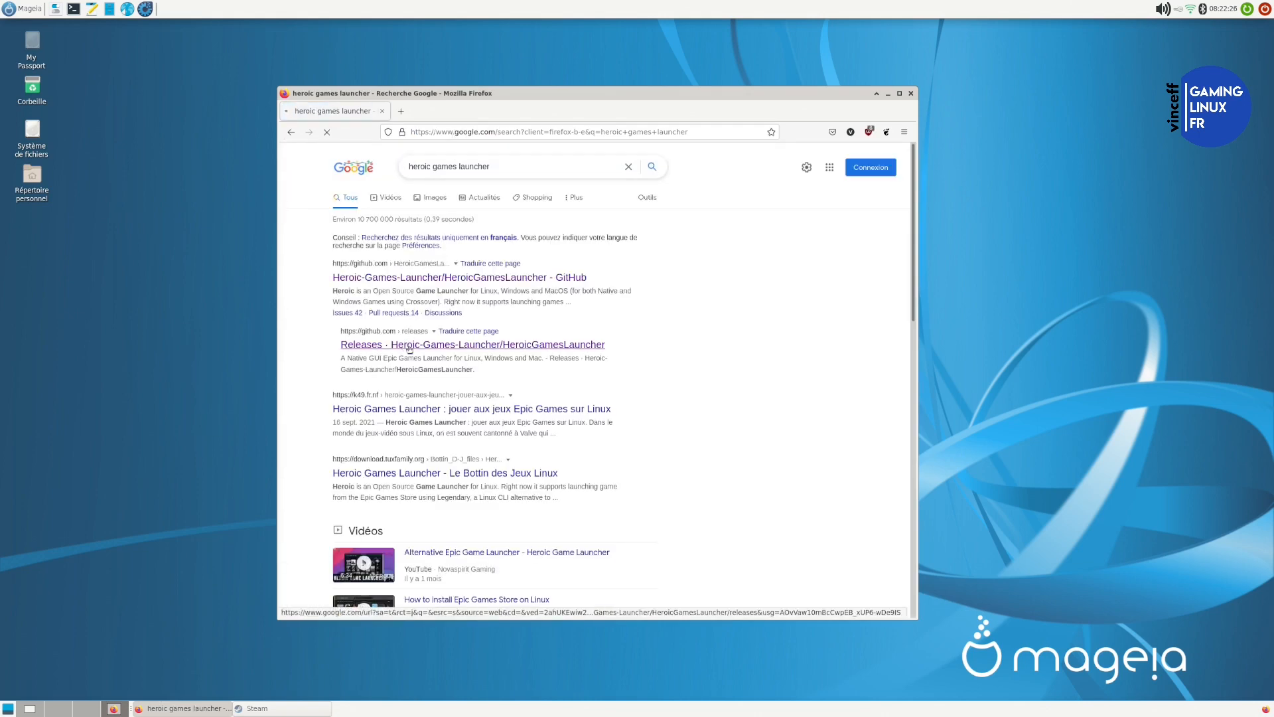
scroll(481, 347, "down", 5)
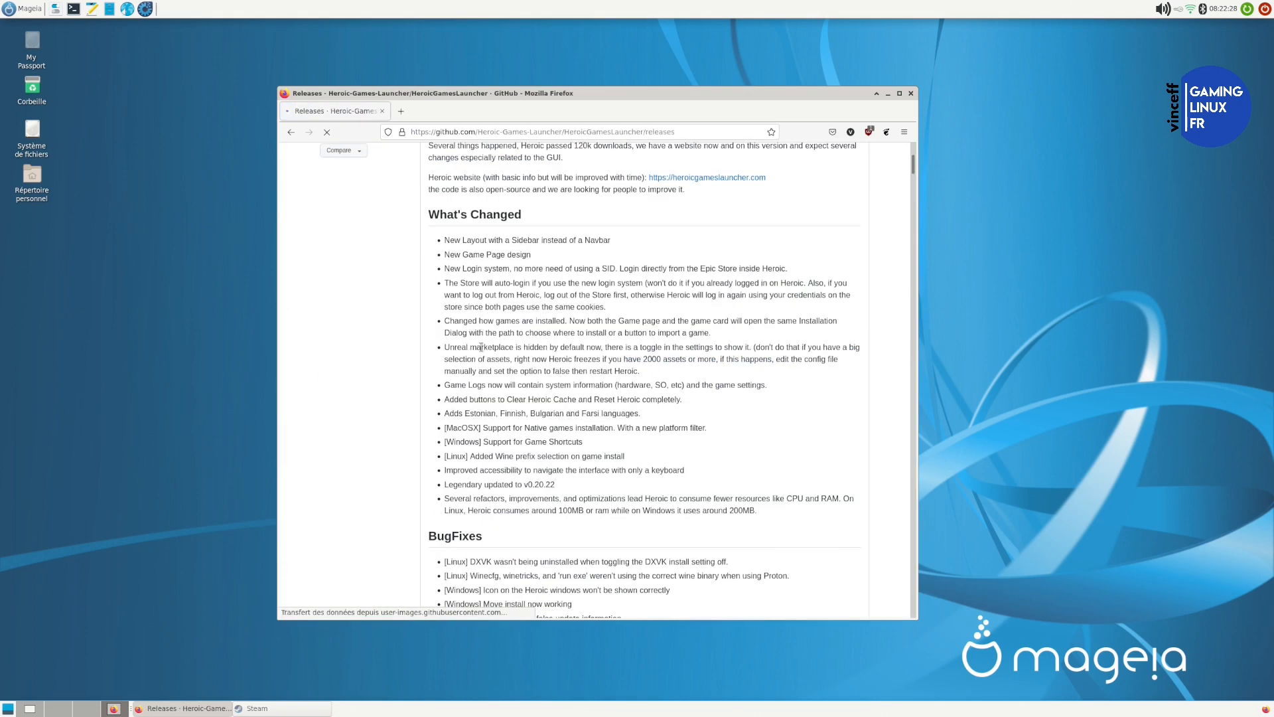
scroll(481, 346, "up", 3)
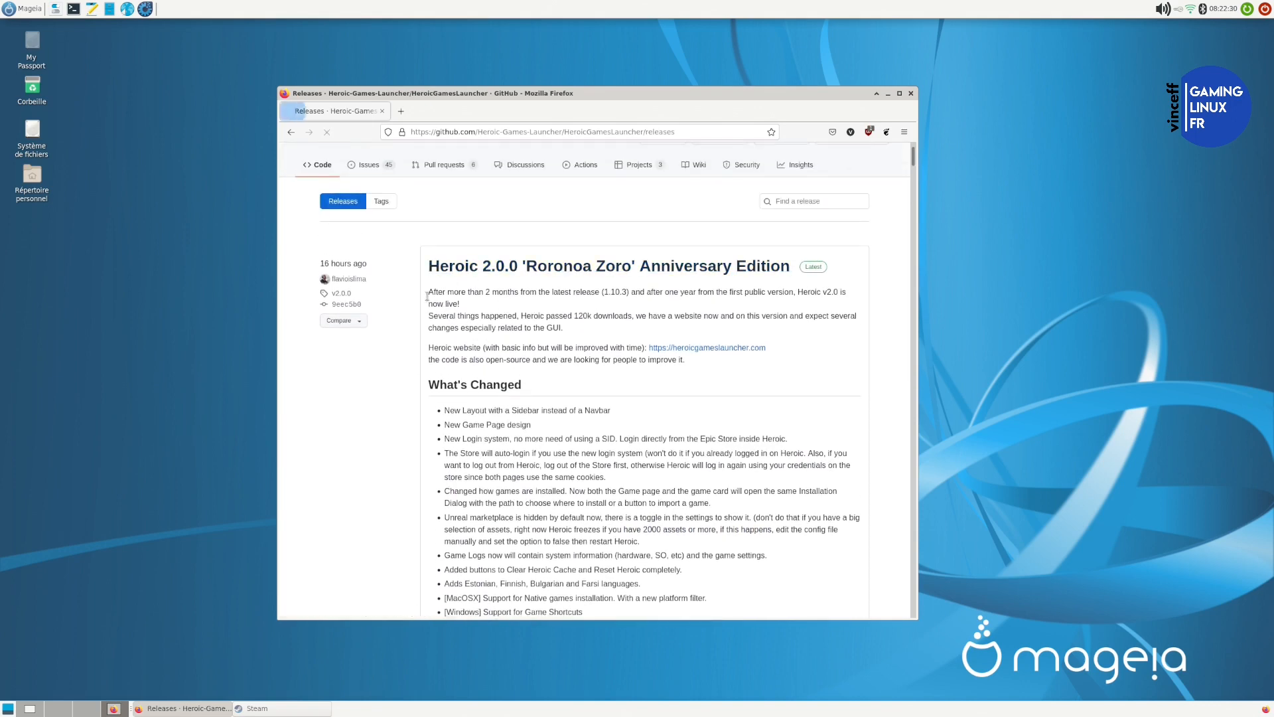
scroll(401, 305, "down", 15)
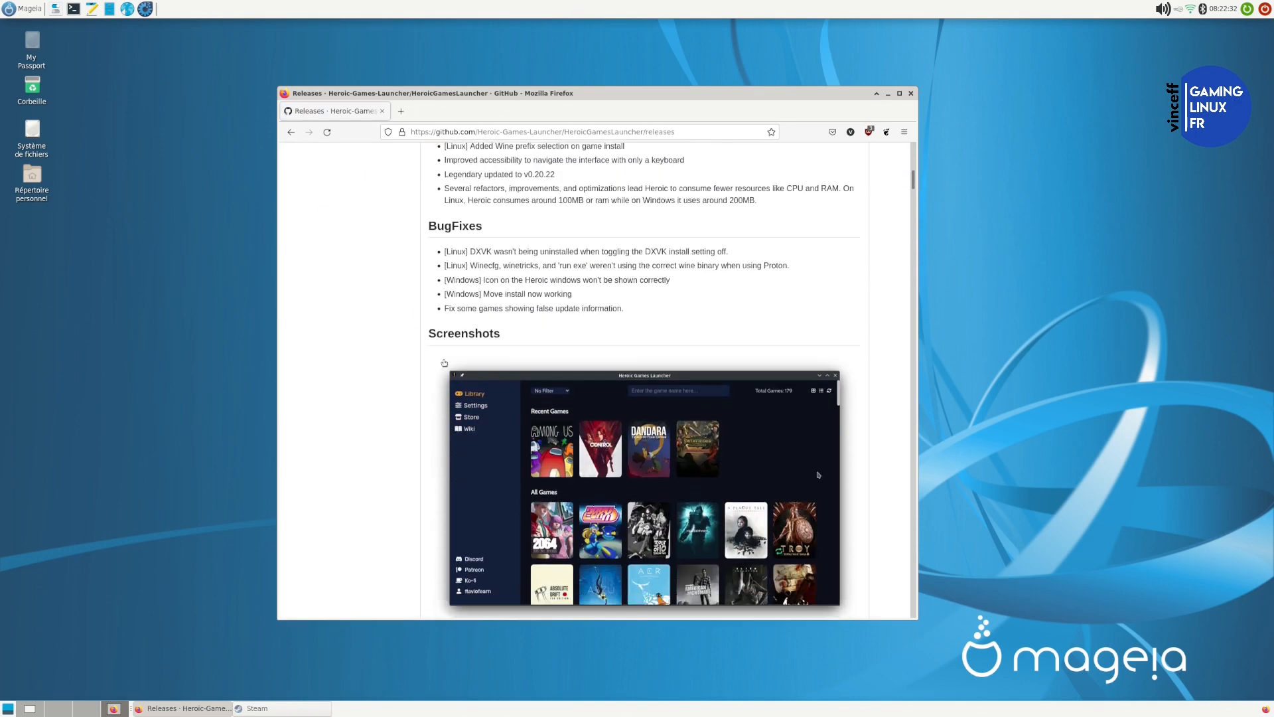
scroll(446, 356, "down", 15)
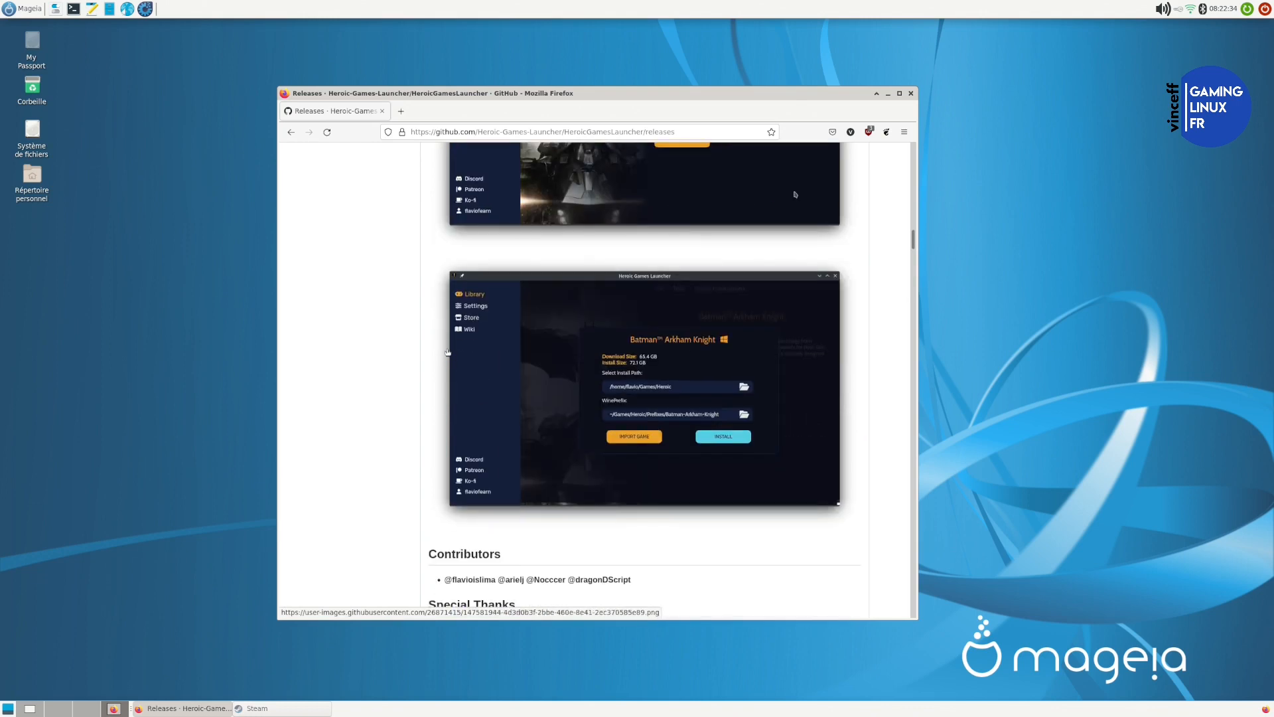
scroll(452, 344, "down", 4)
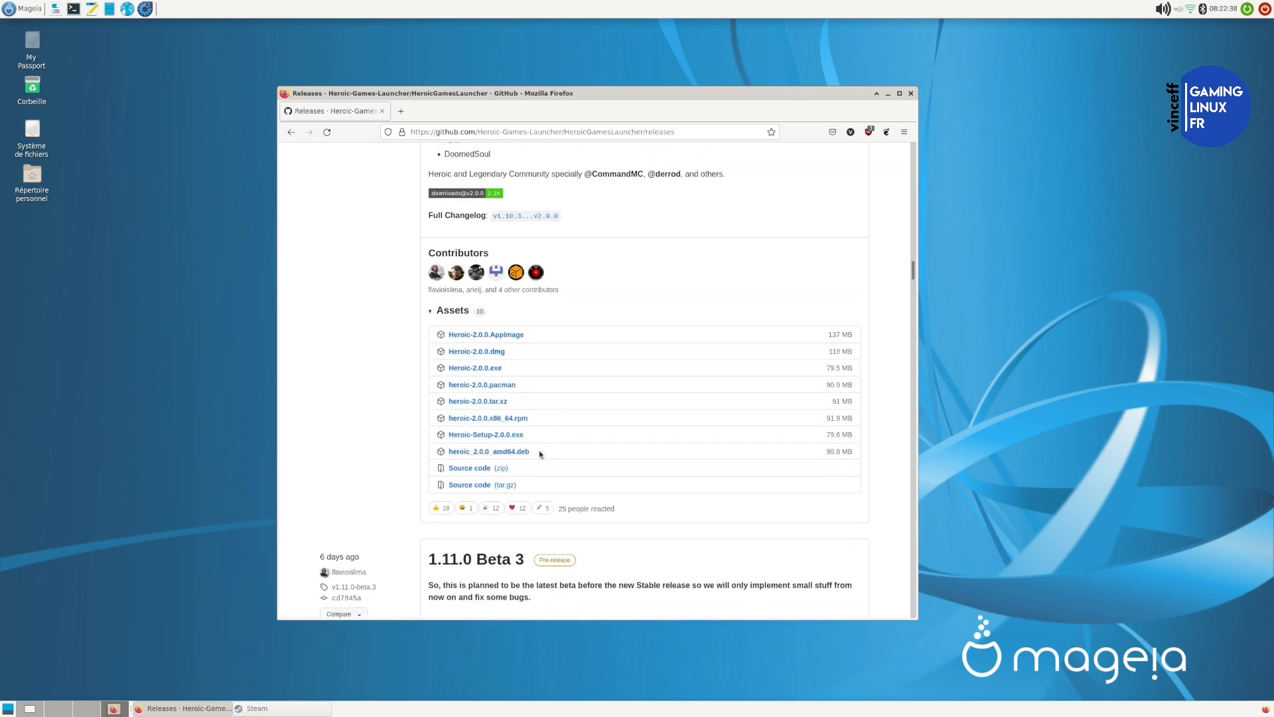
Save heroic-2.0.0.x86_64.rpm and show the full downloads list.
left_click(519, 419)
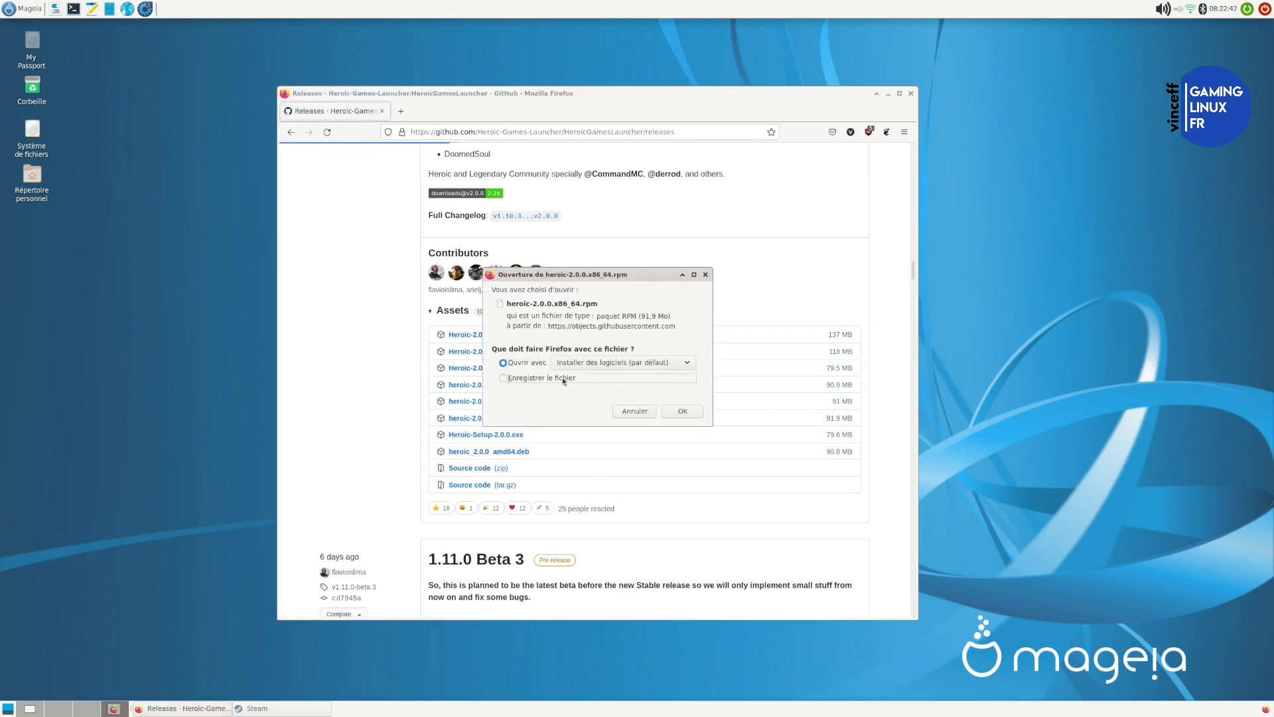
left_click(638, 377)
left_click(677, 411)
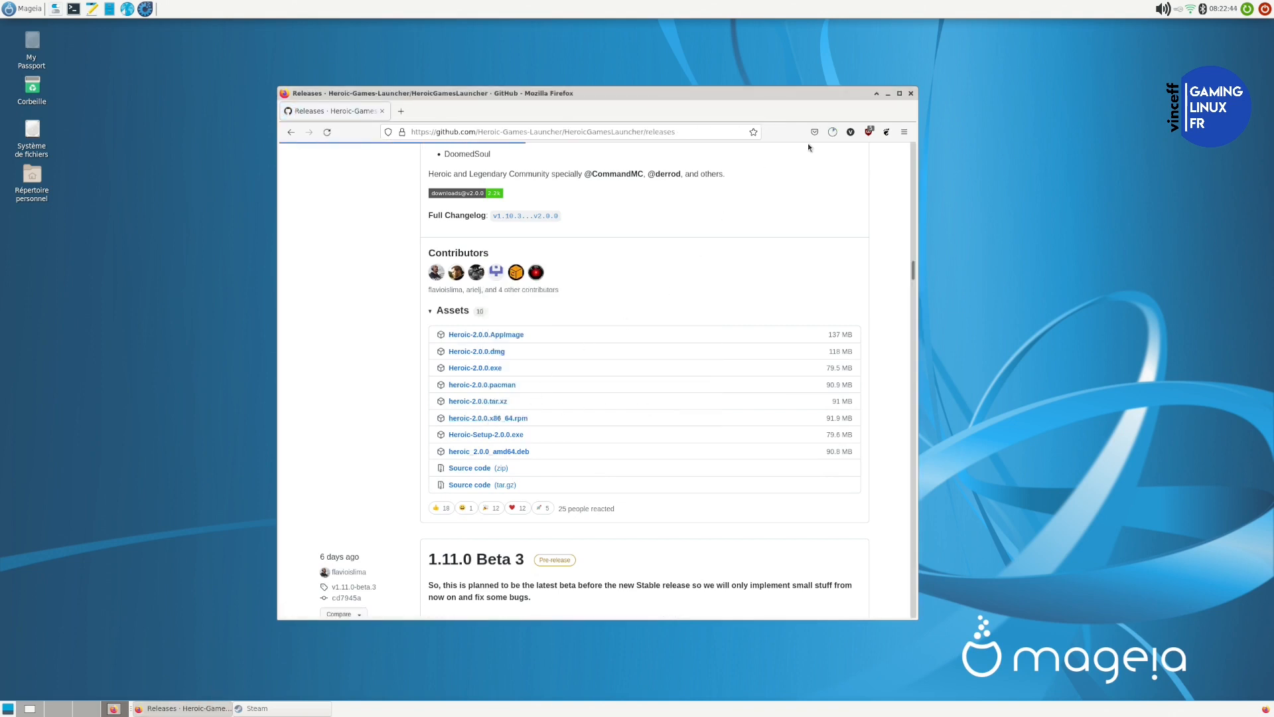
left_click(832, 132)
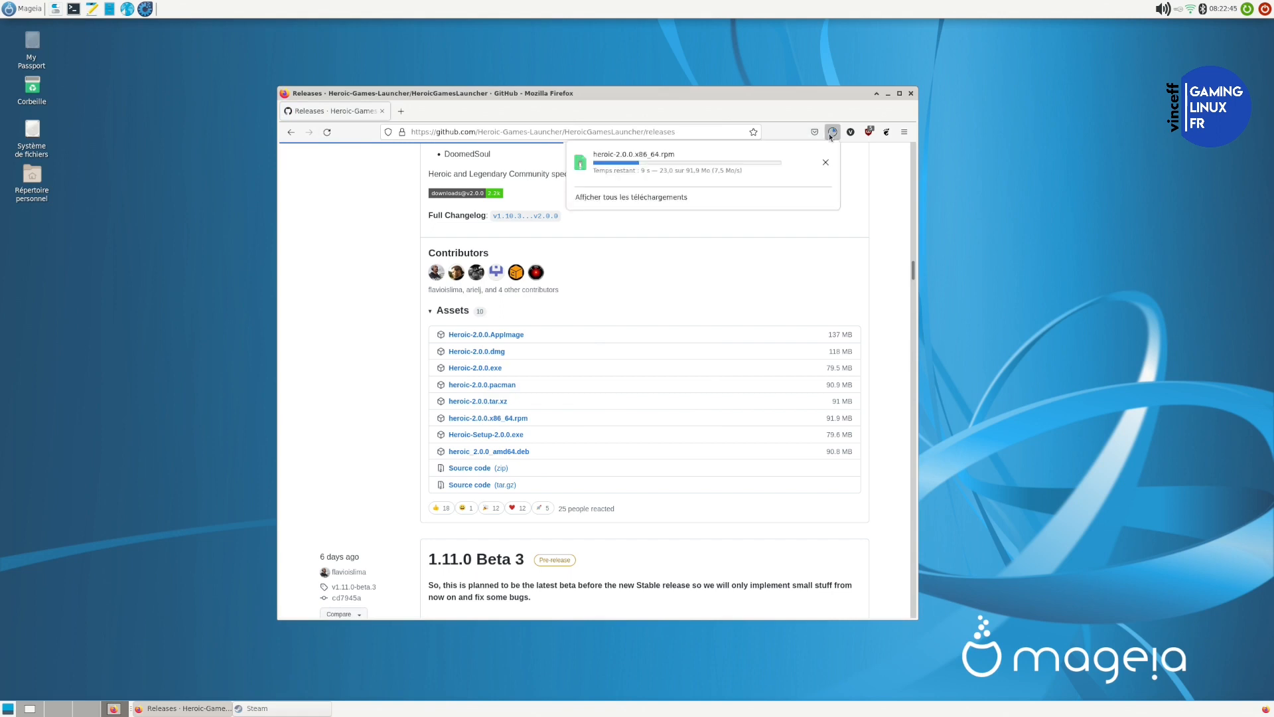
left_click(759, 193)
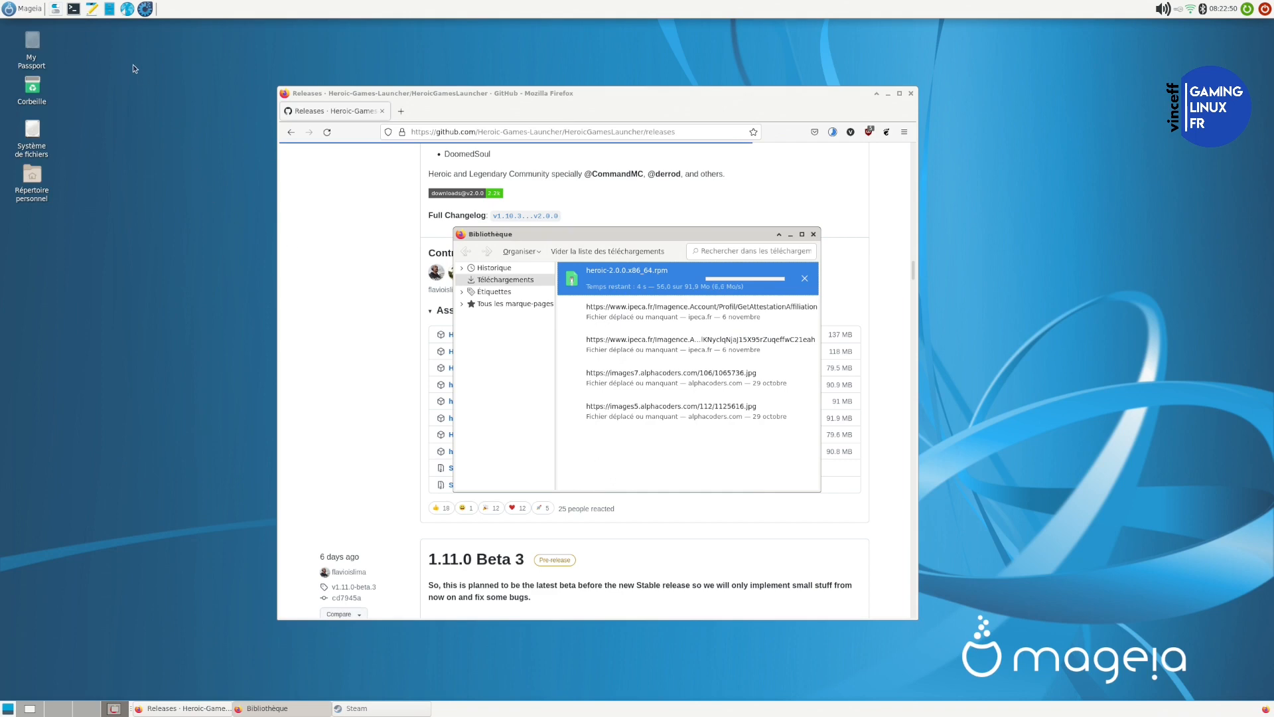
Open the Téléchargements folder in the file manager and shrink its window.
left_click(110, 13)
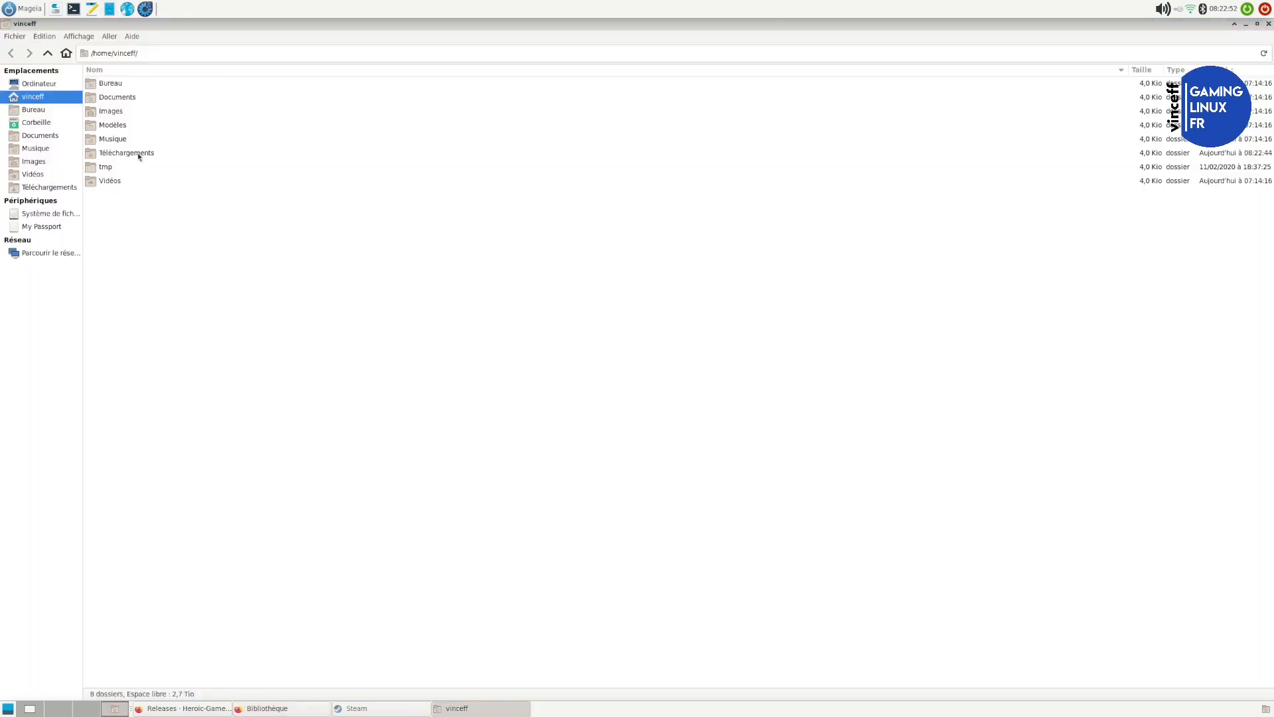
double_click(138, 153)
left_click_drag(296, 25, 927, 239)
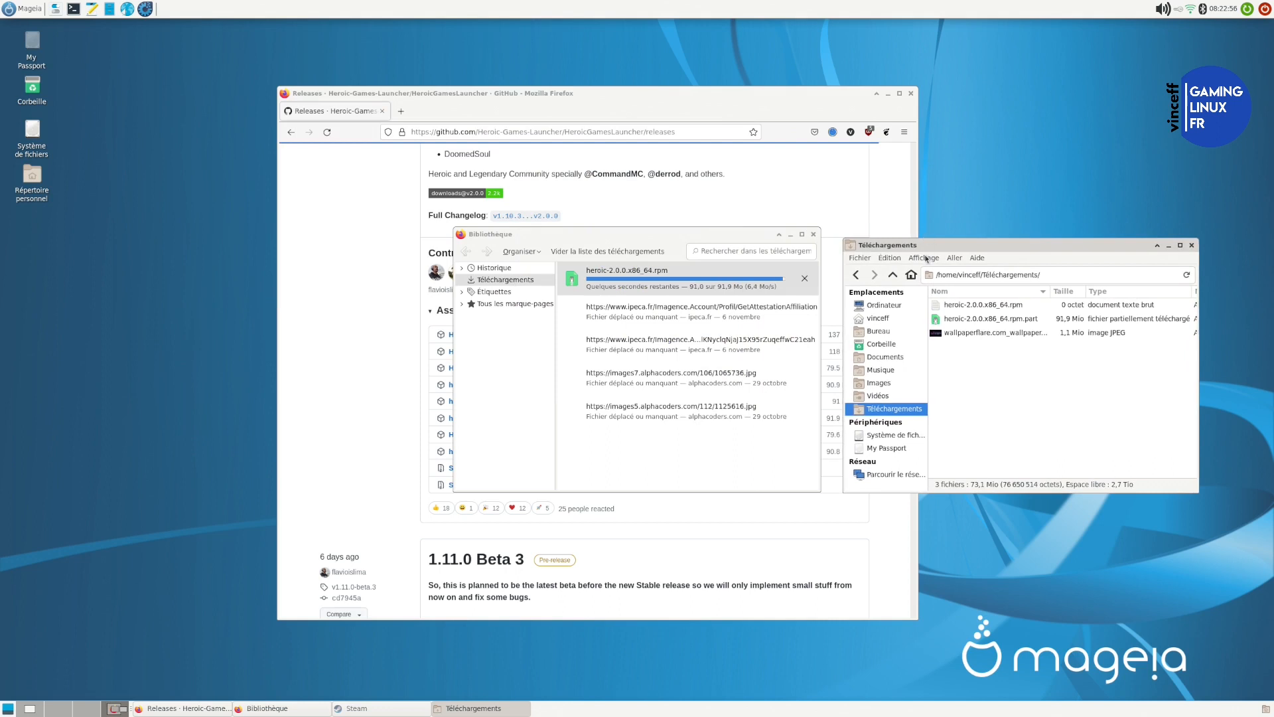
Install heroic-2.0.0.x86_64.rpm, authorising with the root password.
left_click(997, 322)
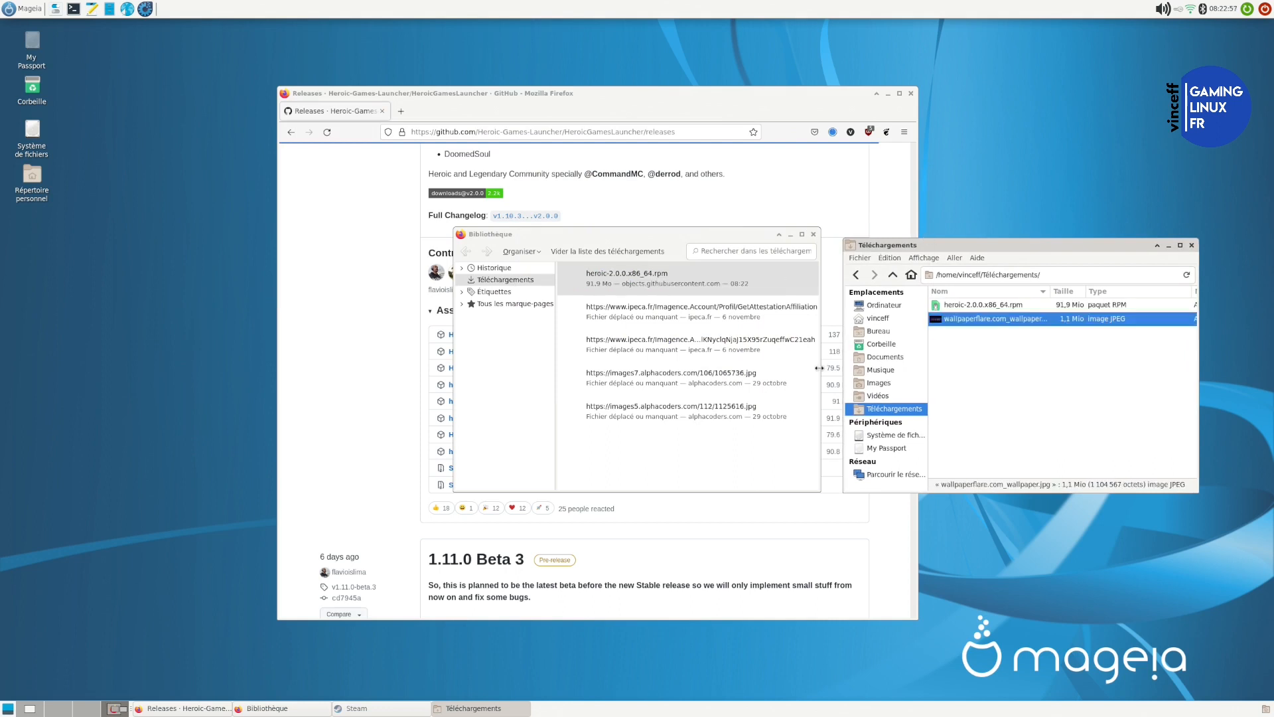
double_click(989, 304)
left_click(542, 412)
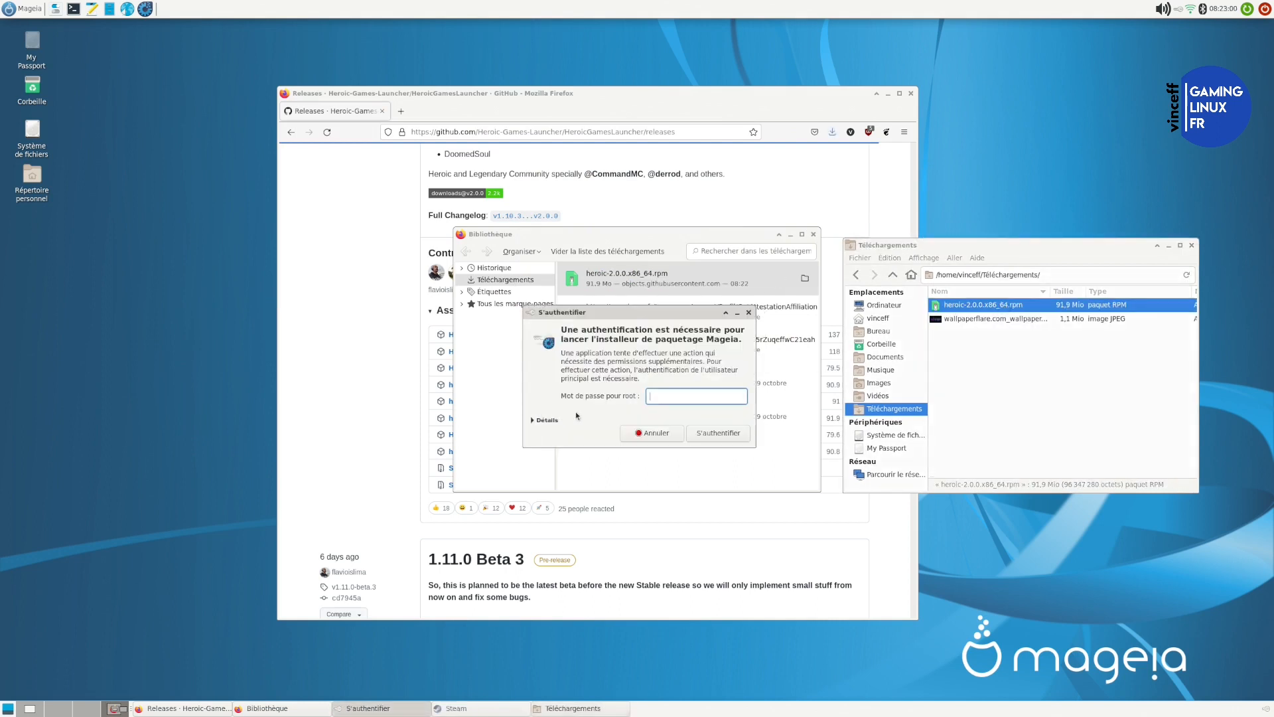
type("********")
key("Return")
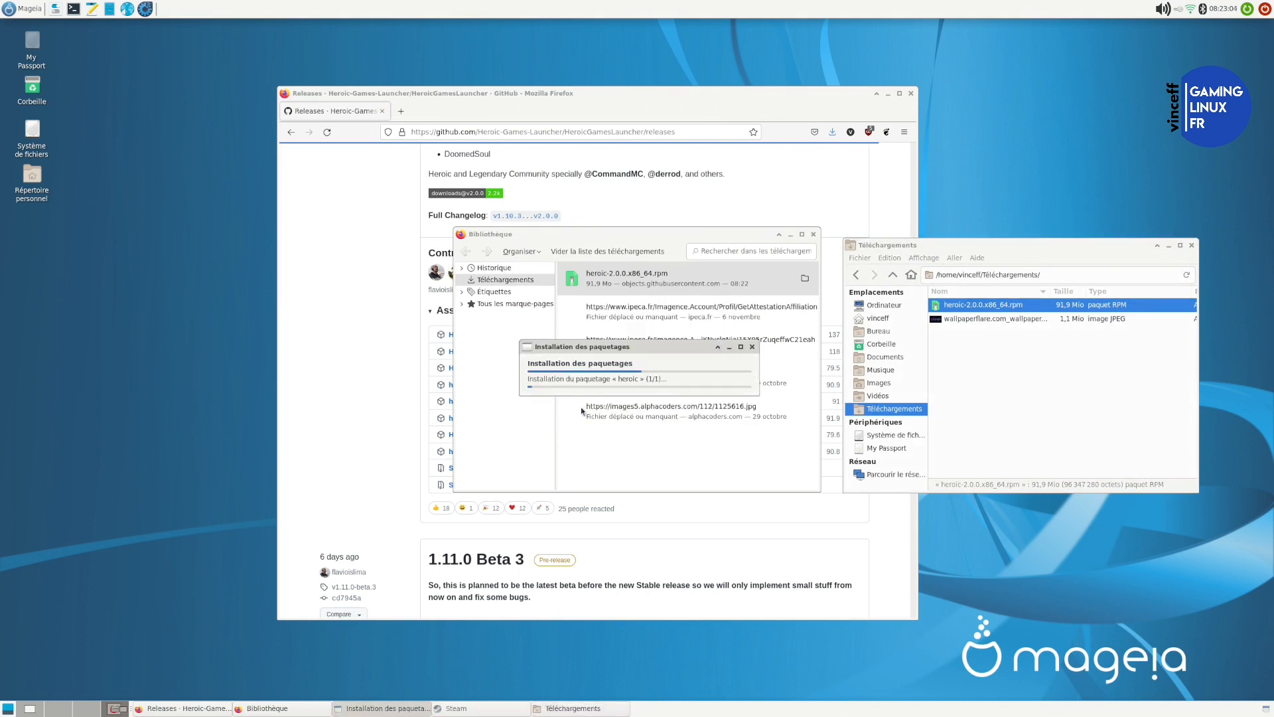
Close the Bibliothèque downloads window and Firefox, and centre the installation progress window.
left_click(814, 234)
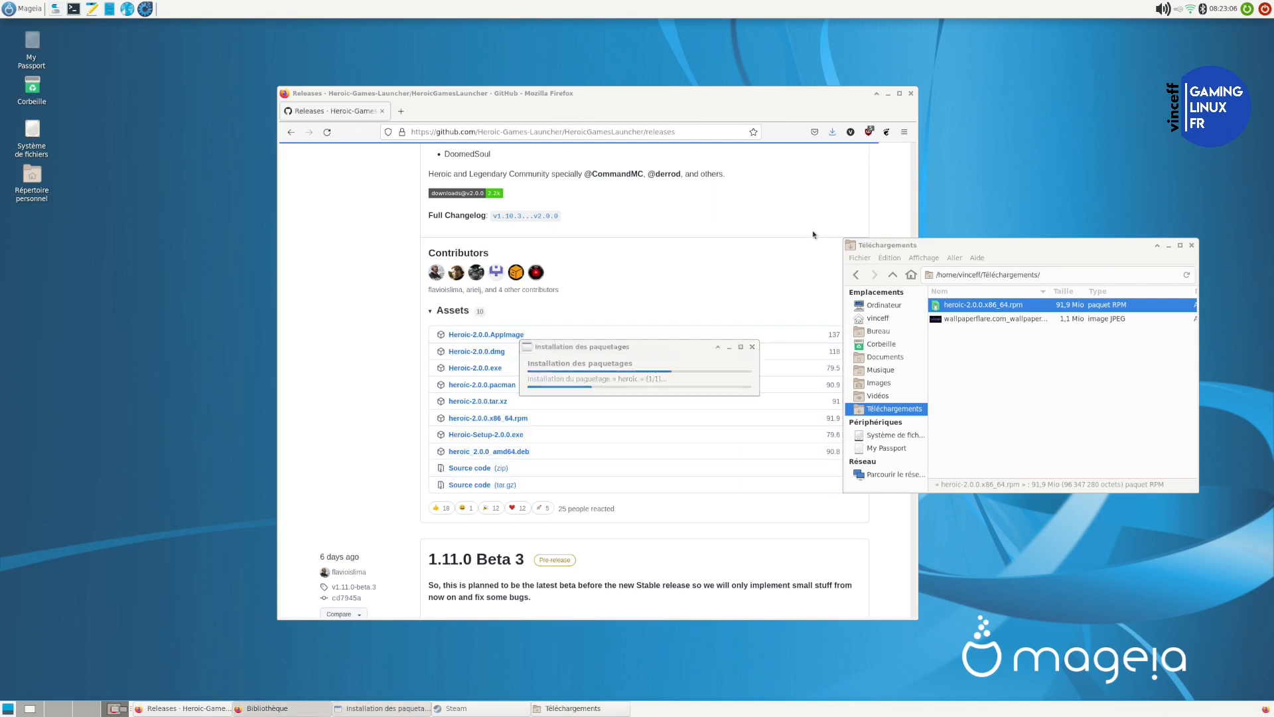
left_click(911, 94)
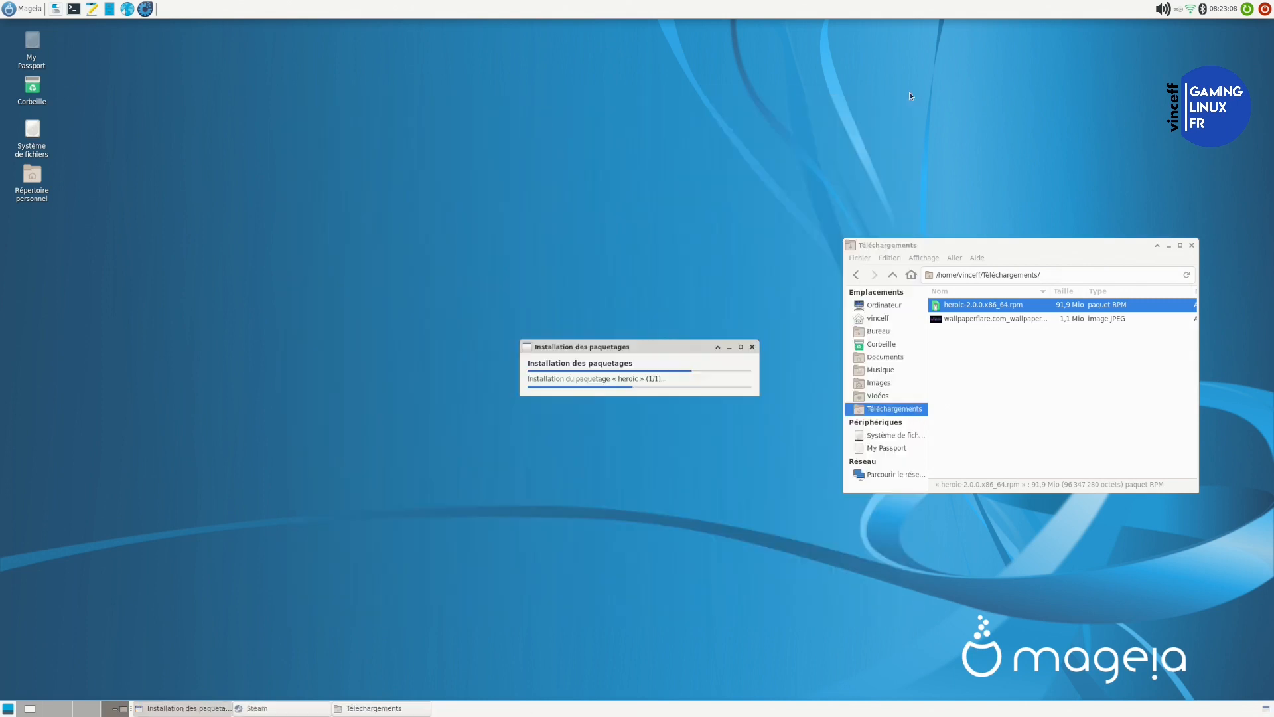
left_click_drag(653, 350, 519, 314)
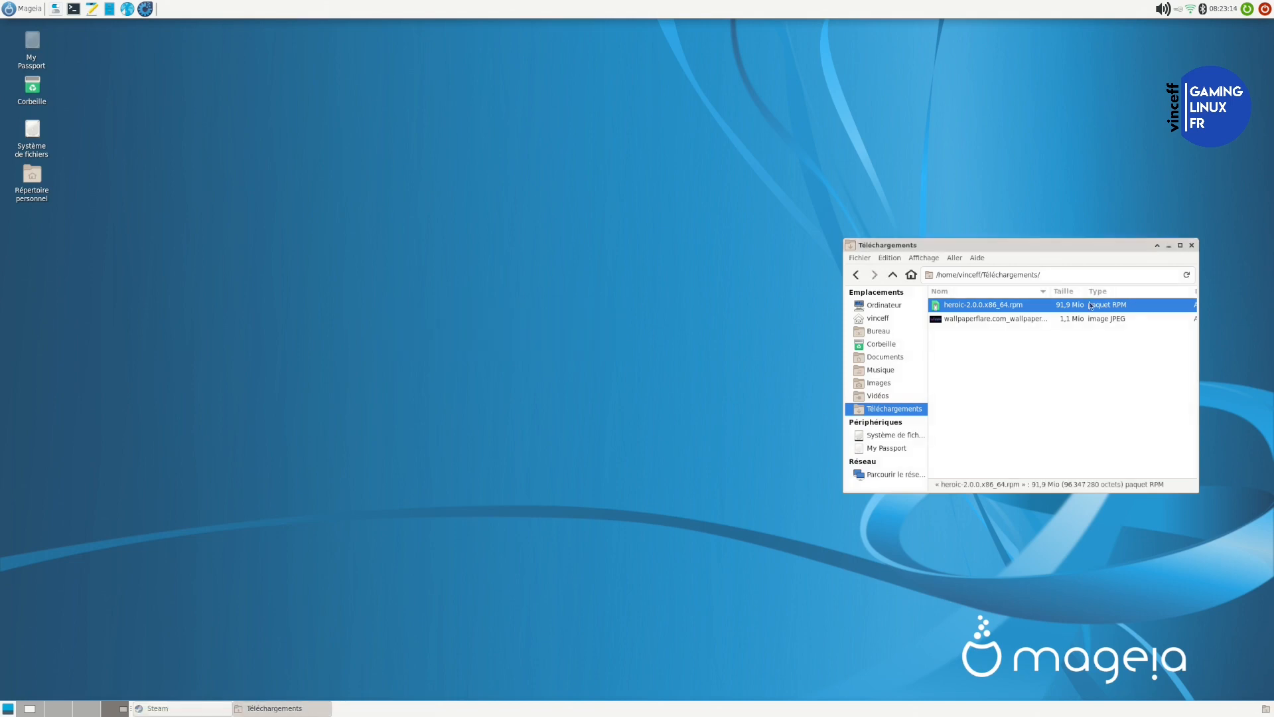
Close the downloads folder, add Heroic Games Launcher to the Whisker favourites, and launch it.
left_click(1193, 245)
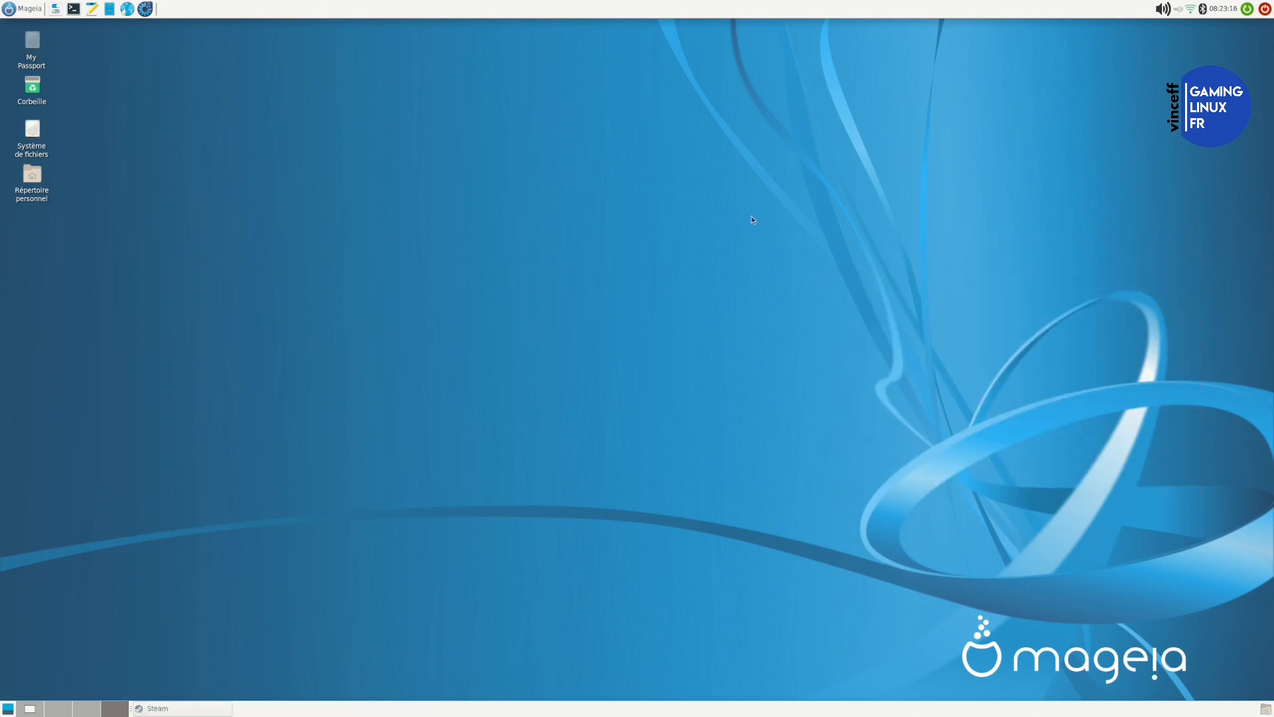
left_click(8, 12)
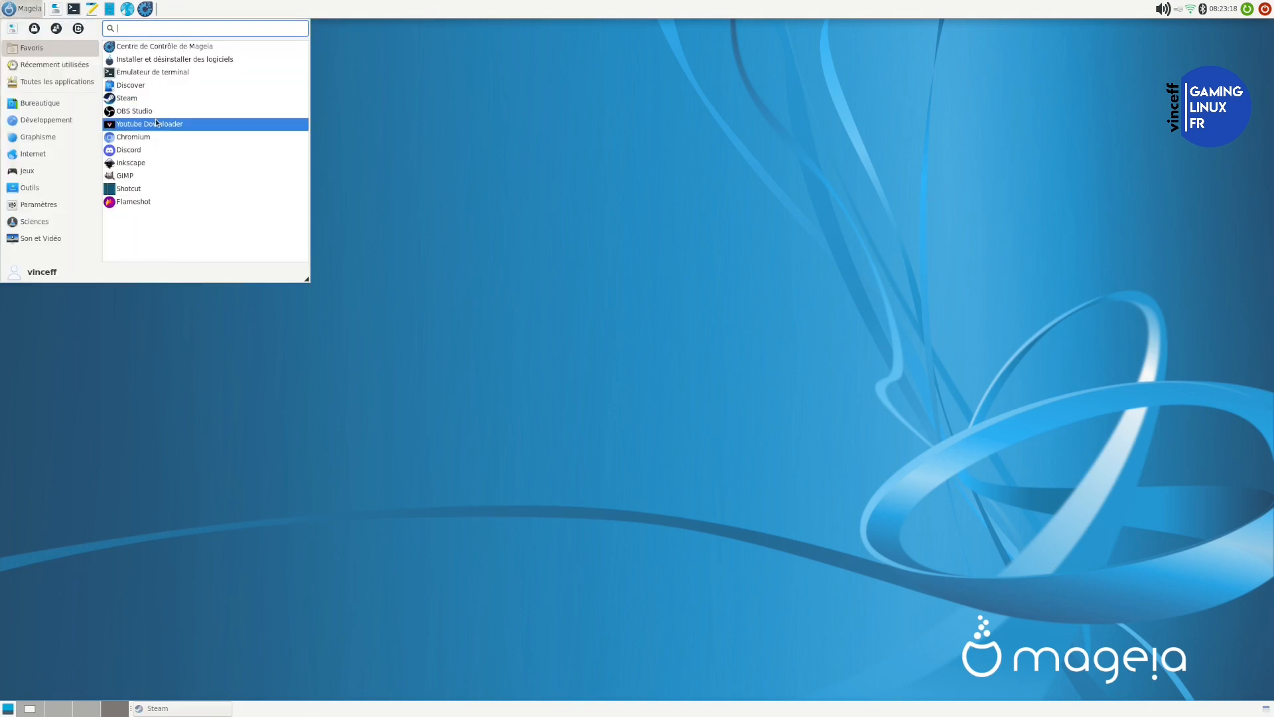
type("heroic")
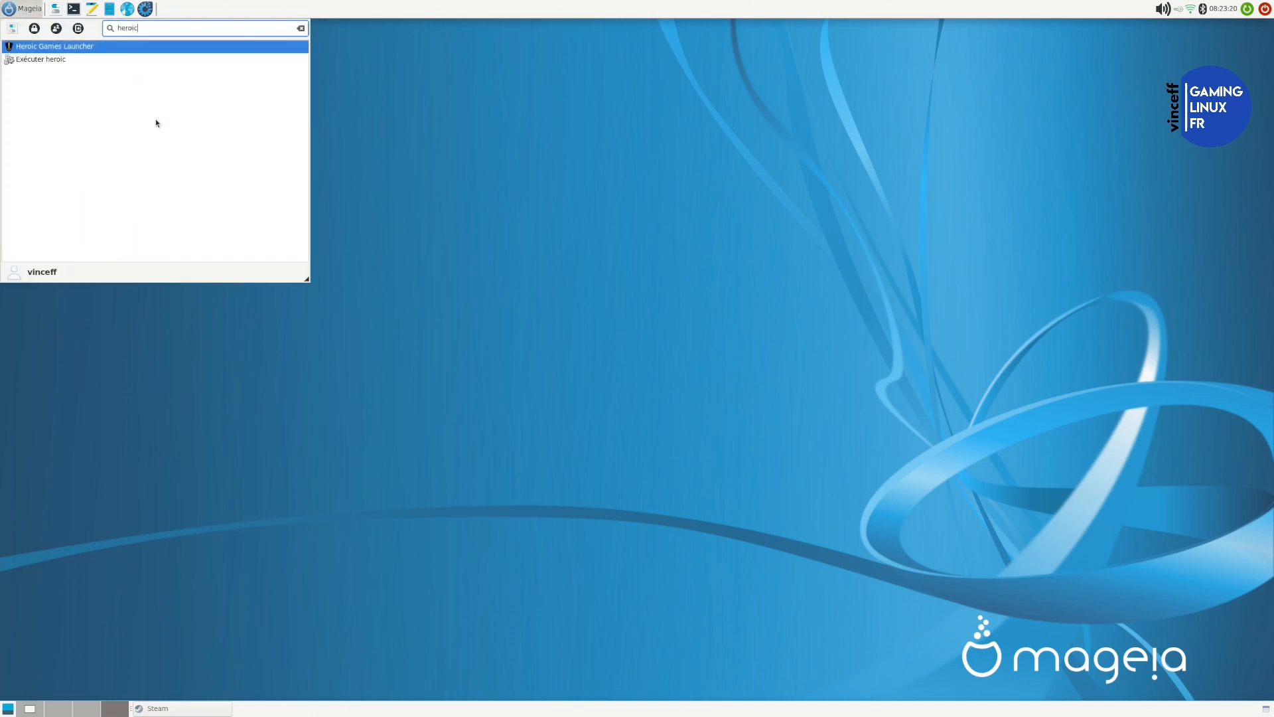
right_click(90, 53)
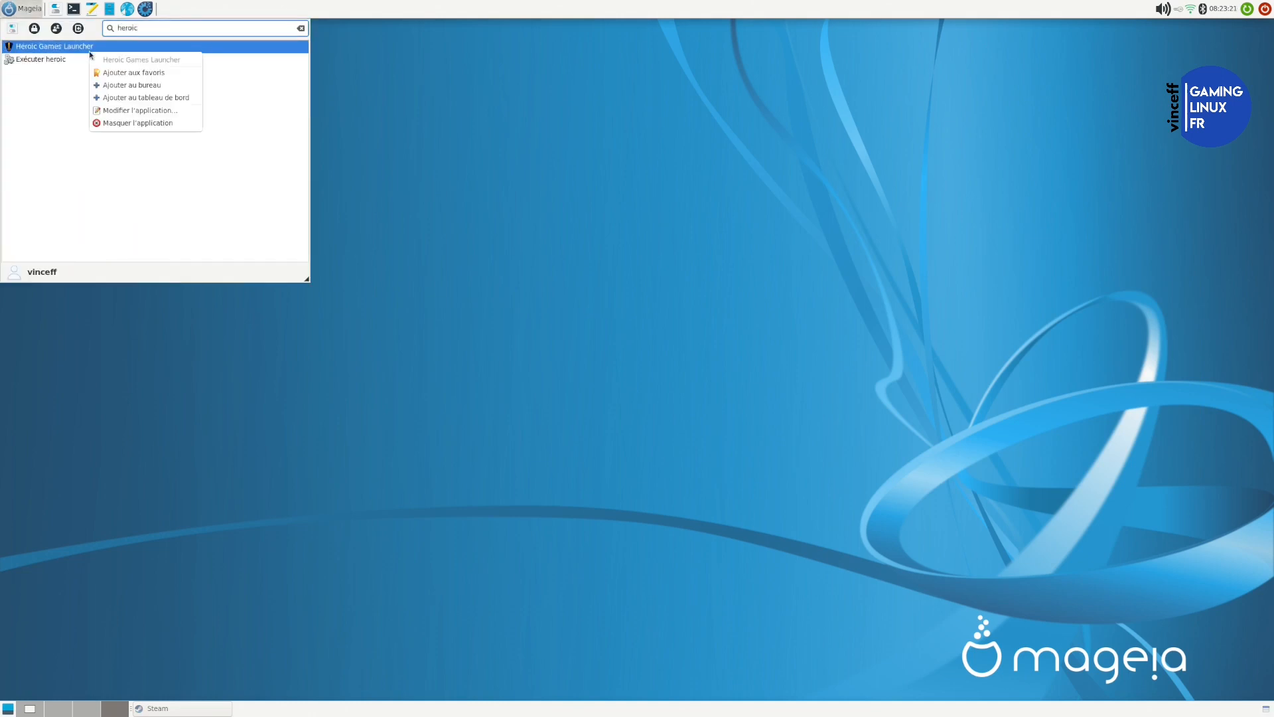
left_click(146, 73)
left_click(142, 215)
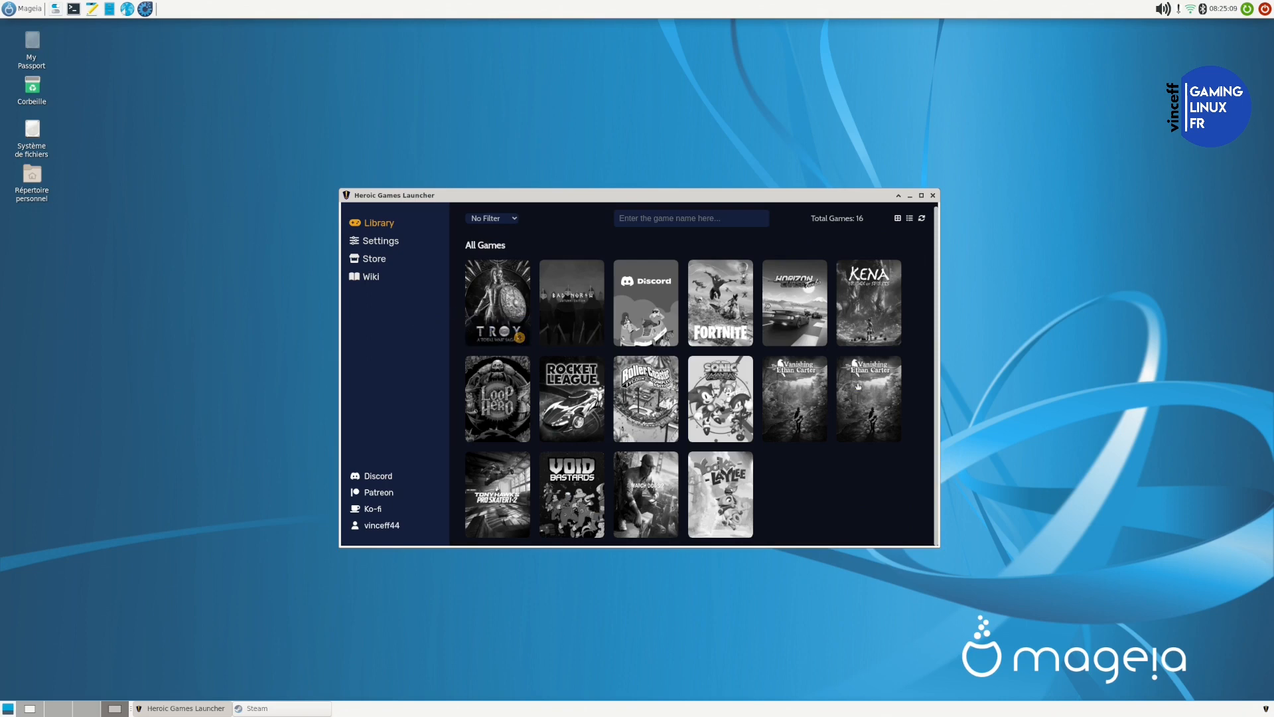
Set Heroic's App Language to Français in its settings.
mouse_move(609, 201)
left_mouse_down()
mouse_move(761, 229)
mouse_move(628, 203)
left_mouse_up()
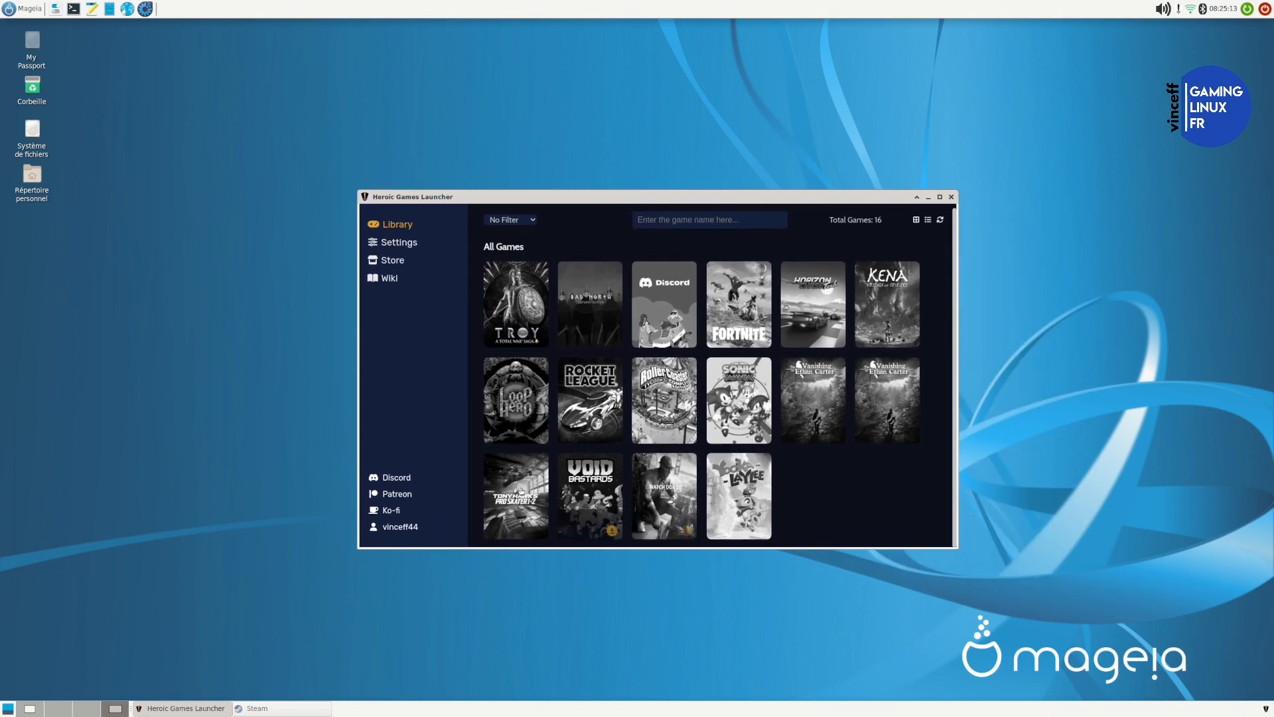
left_click(412, 242)
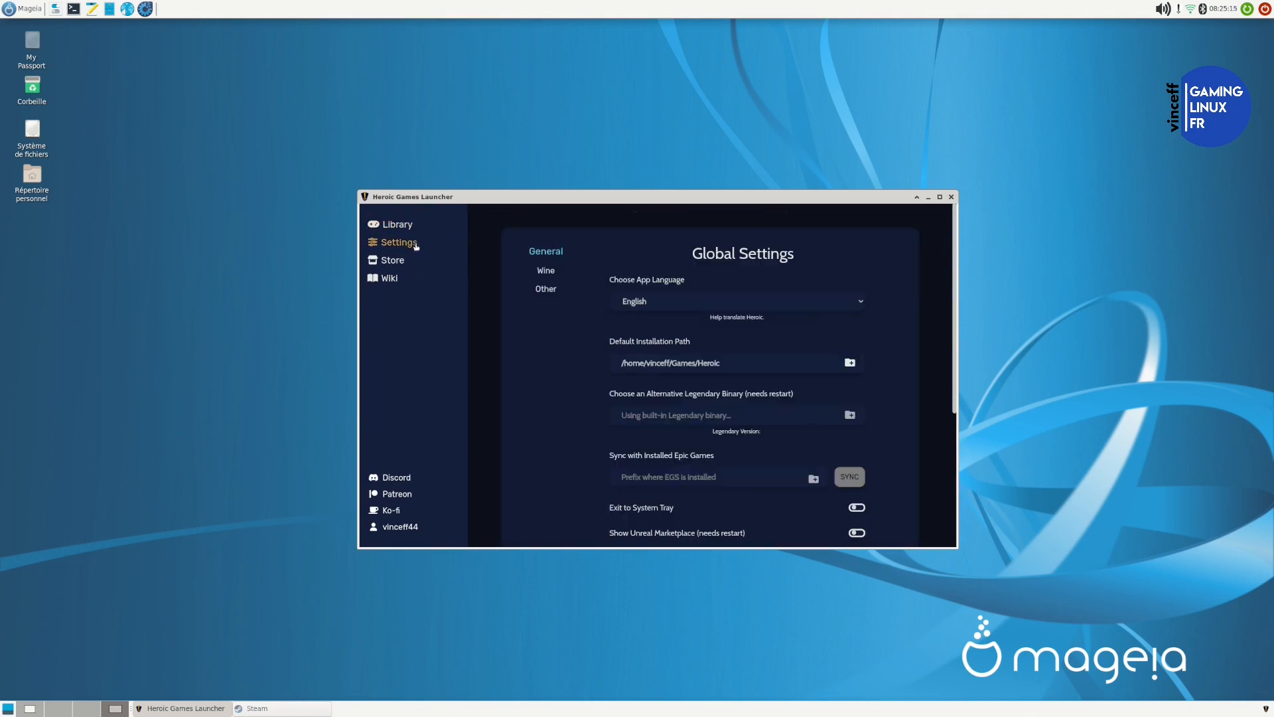
left_click(715, 299)
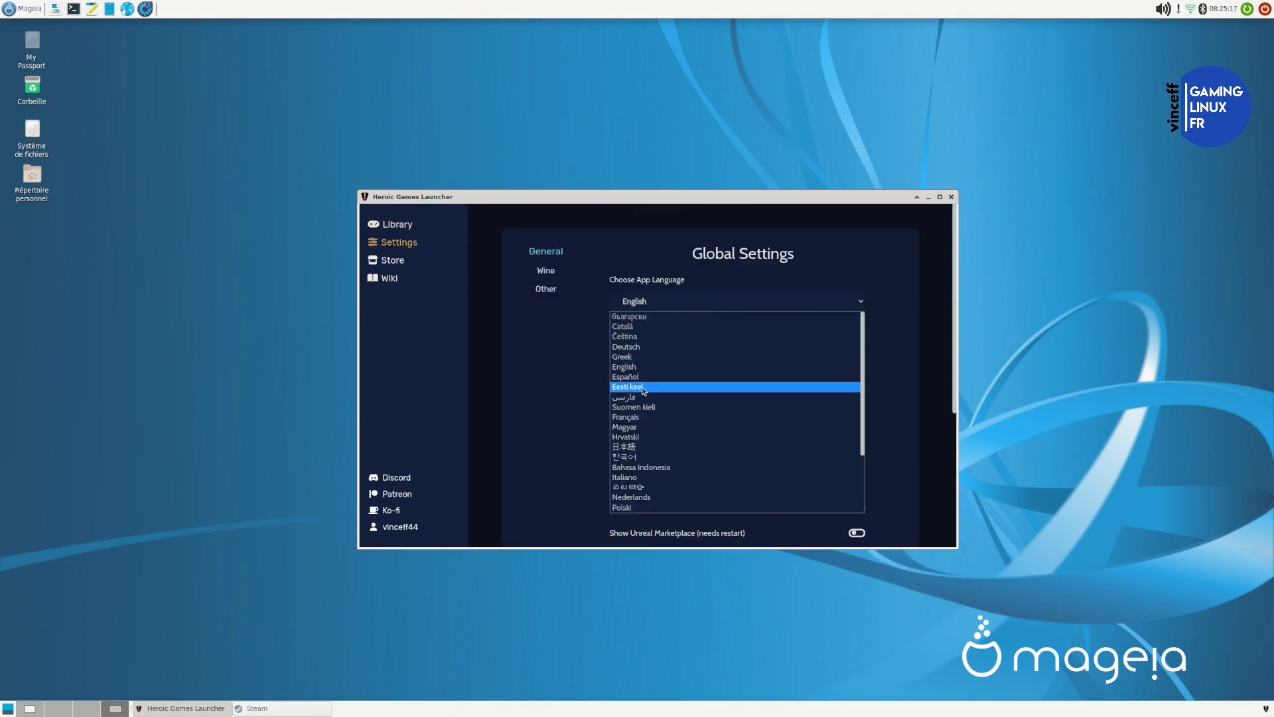
left_click(638, 417)
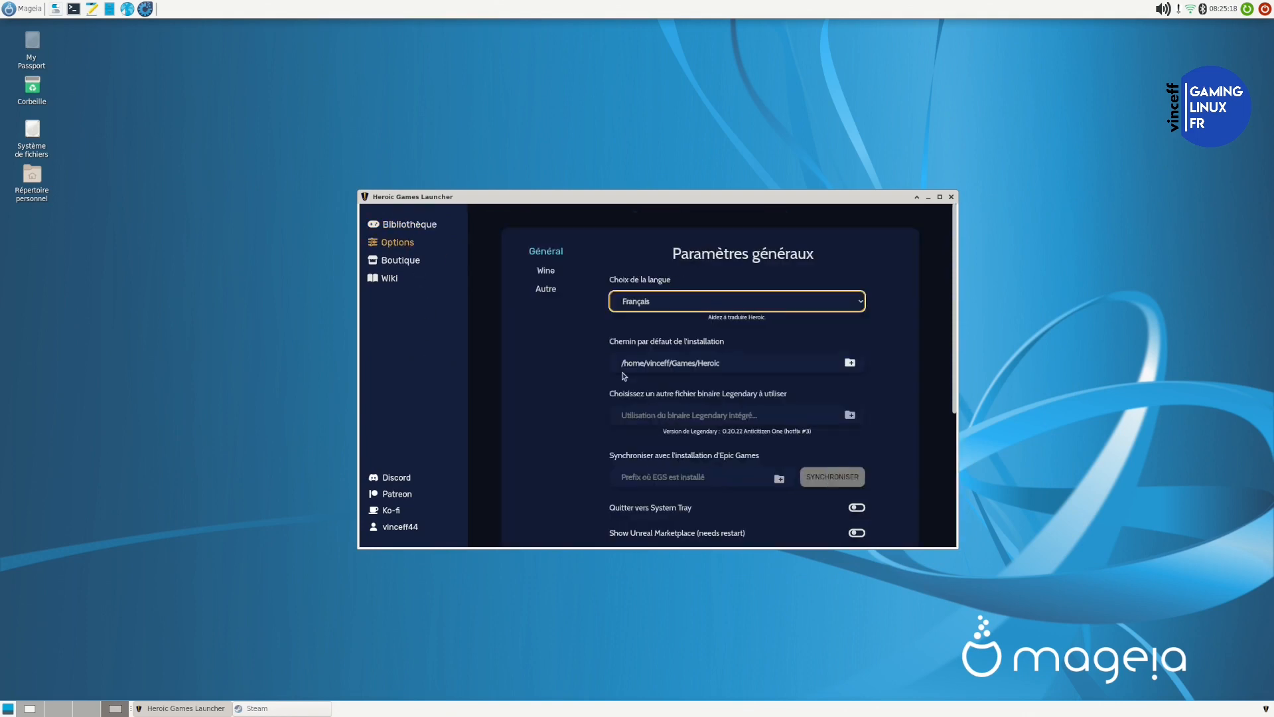
Review the Wine, Autre and Général settings pages, then close Heroic.
left_click(556, 272)
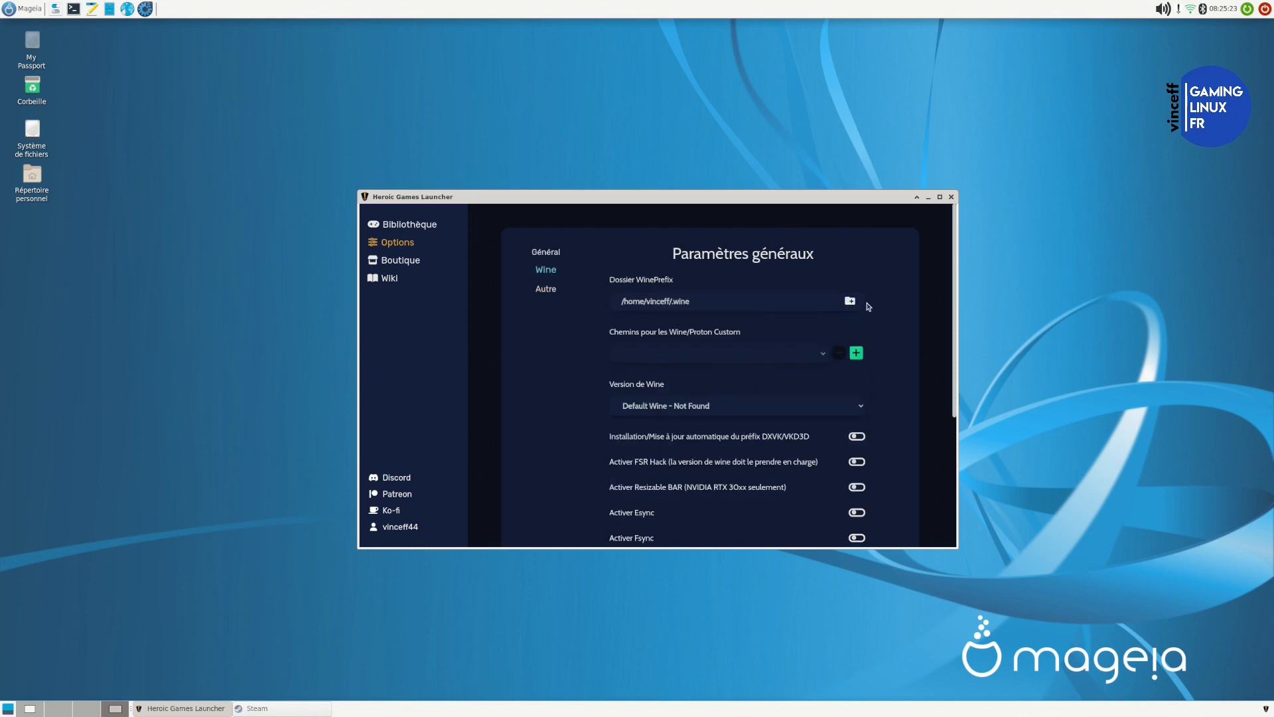
left_click(828, 400)
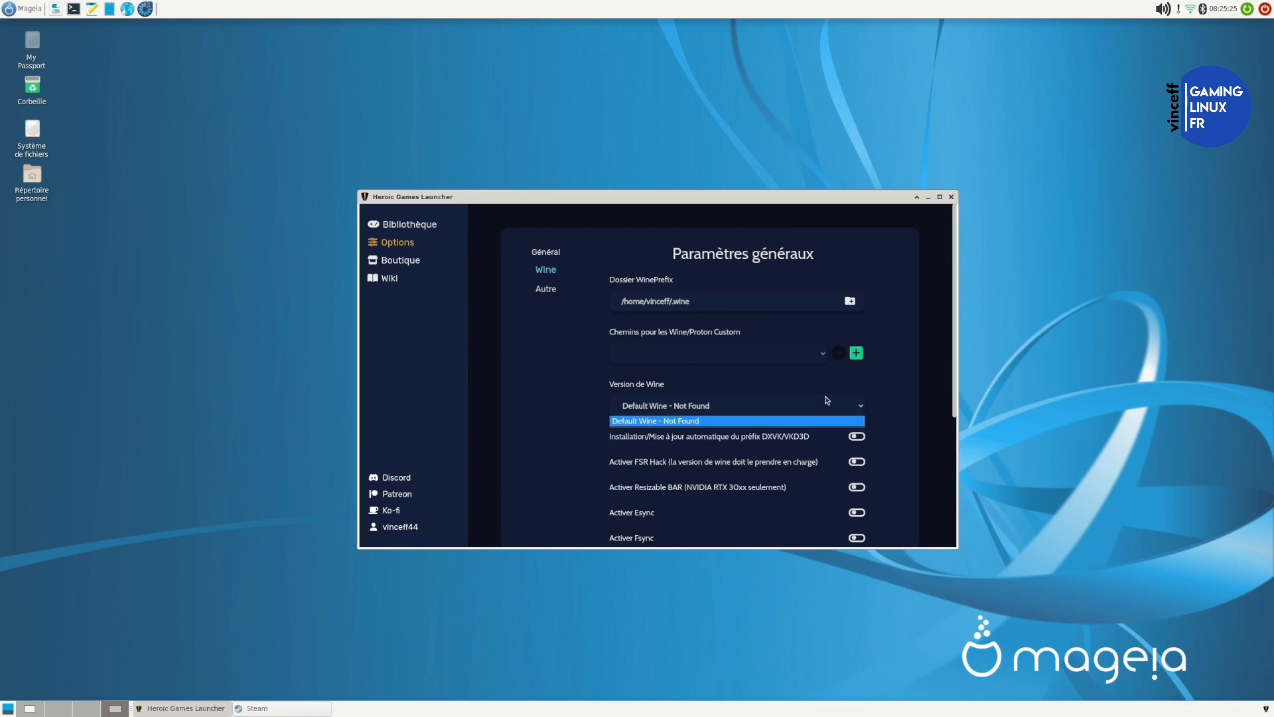
left_click(835, 405)
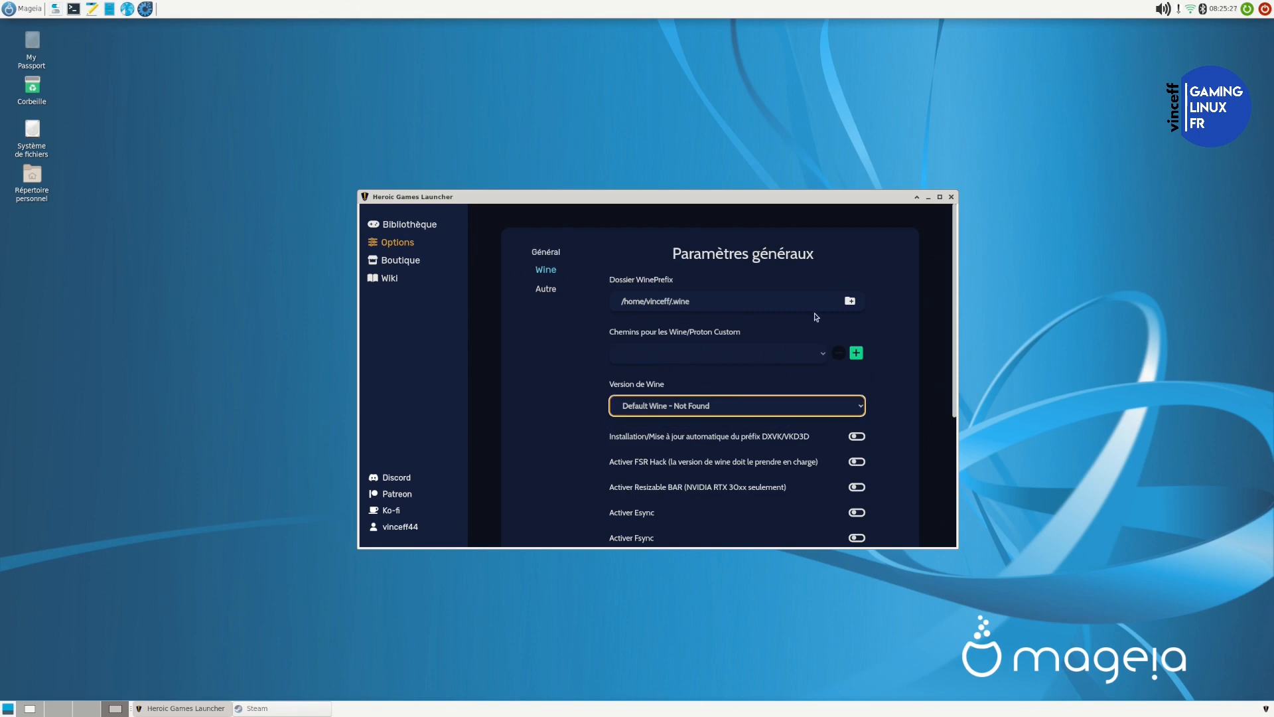
left_click(545, 289)
left_click(546, 252)
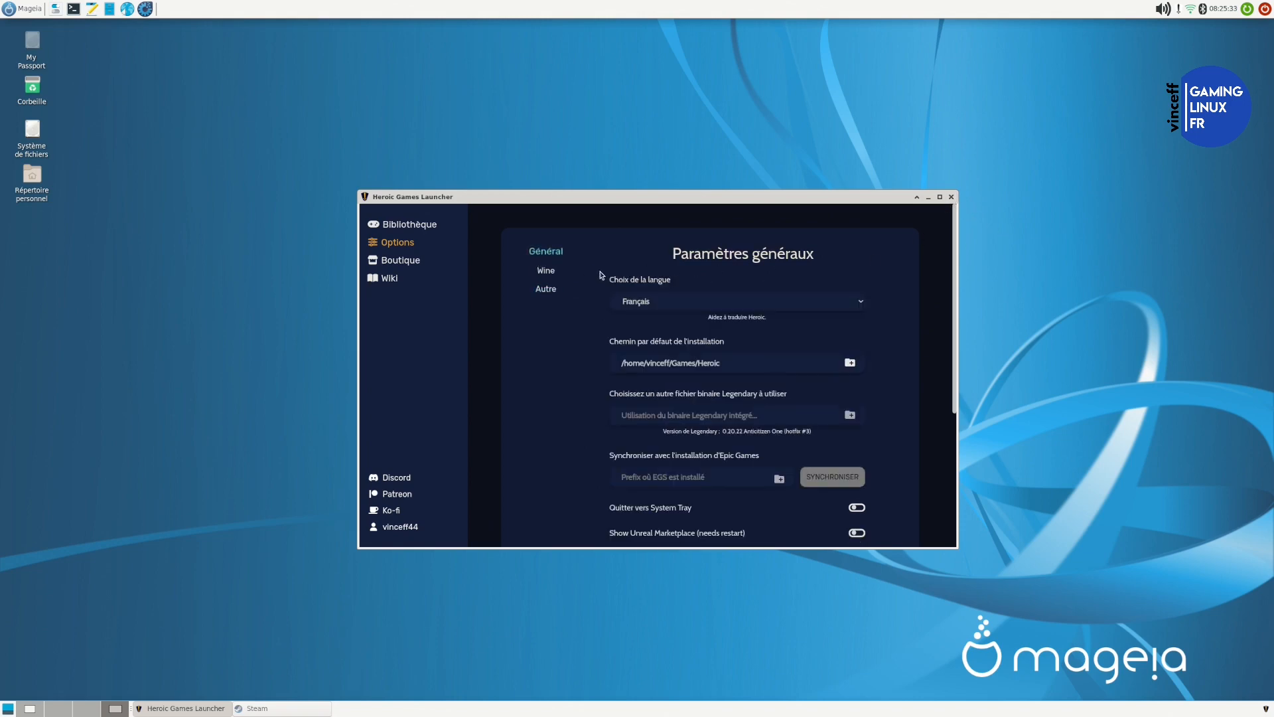
left_click(546, 271)
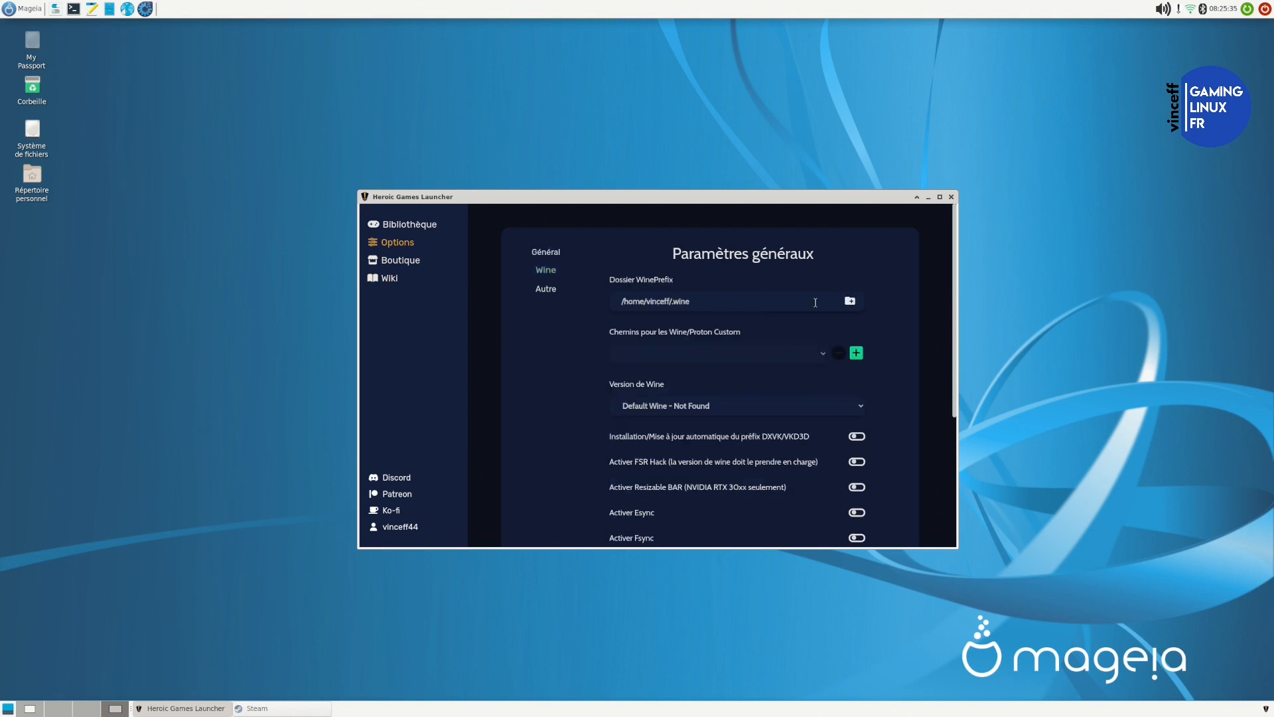
left_click(837, 302)
left_click(951, 196)
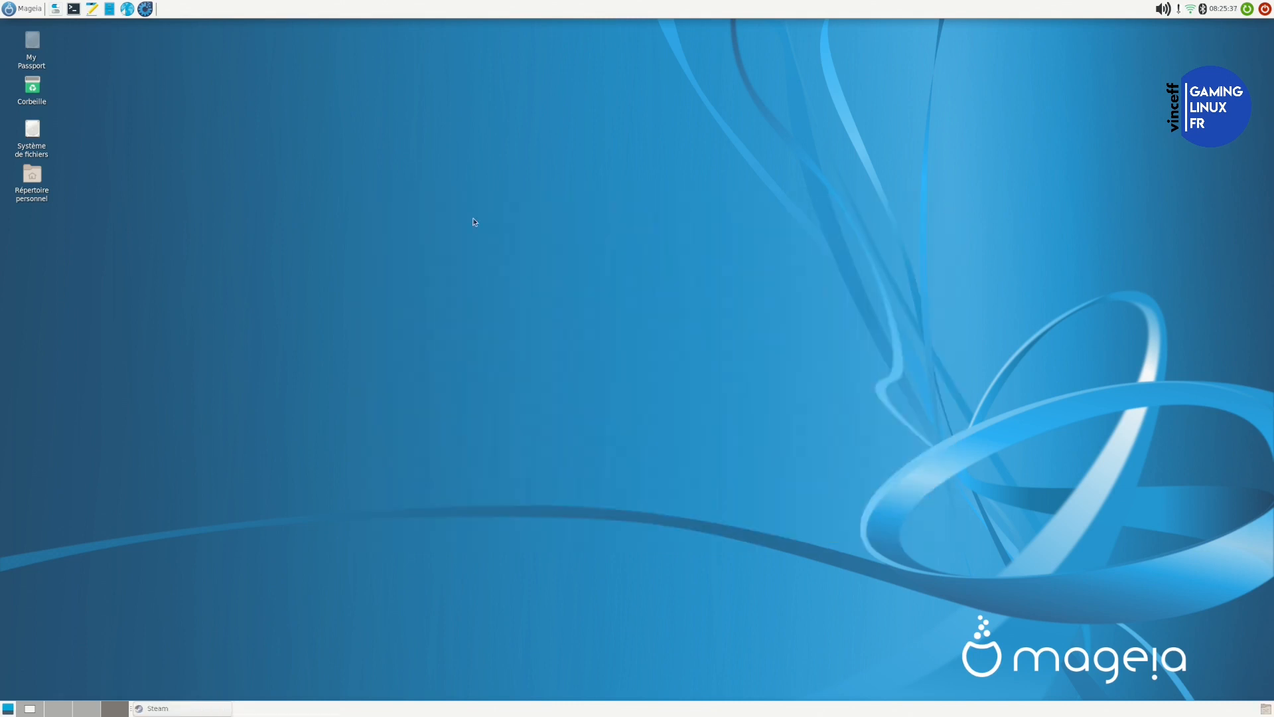
Search the menu for 'proton' and add ProtonUp-Qt to the favourites.
left_click(21, 10)
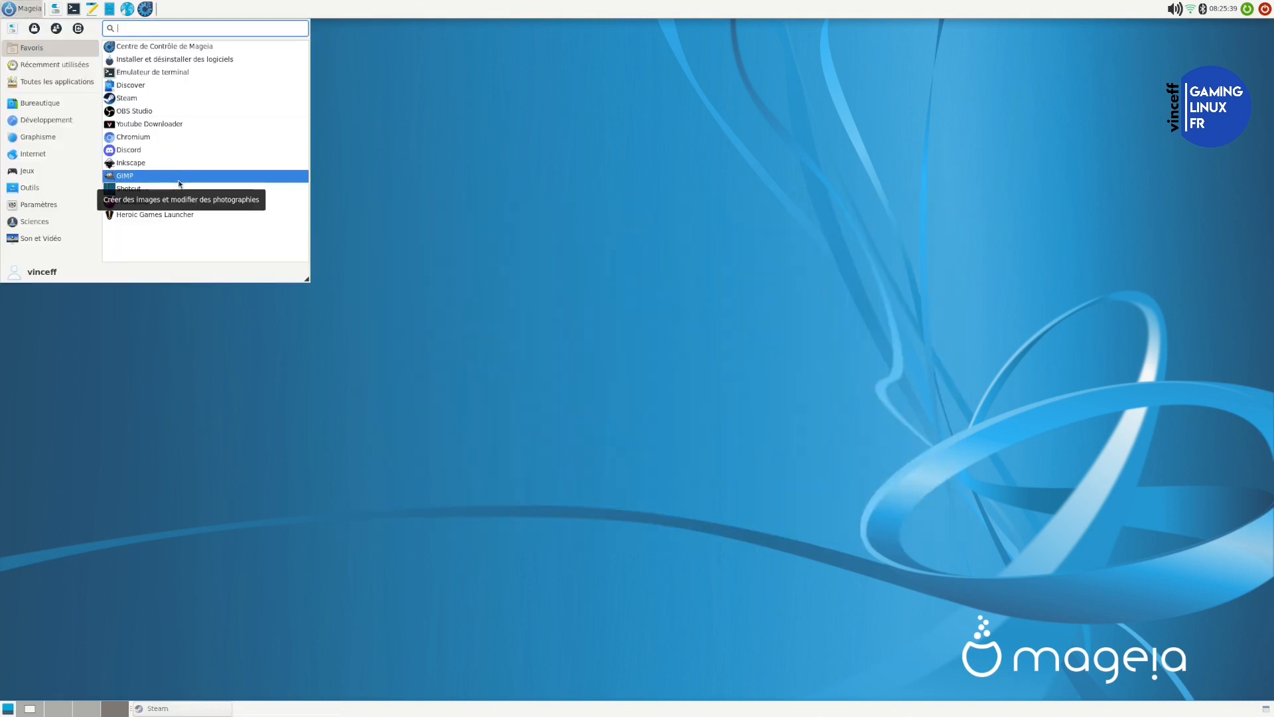
type("proton")
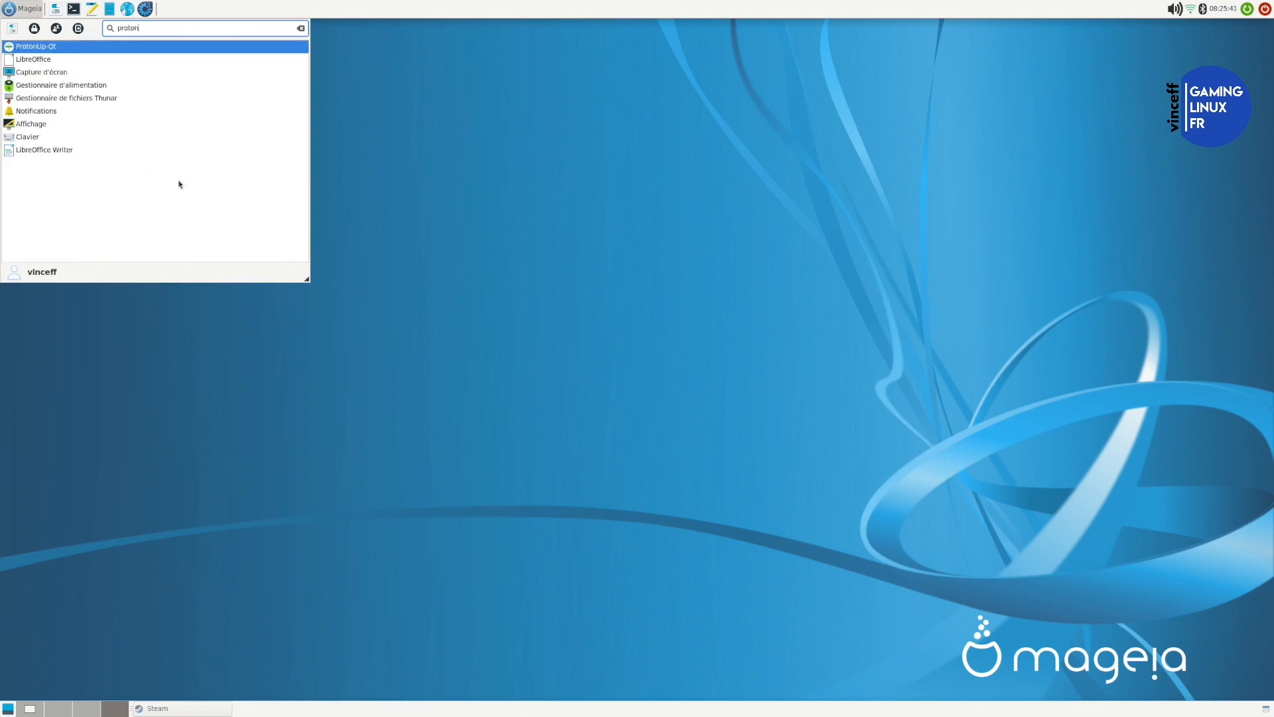
key("BackSpace")
key("BackSpace")
key("BackSpace")
key("BackSpace")
key("BackSpace")
key("BackSpace")
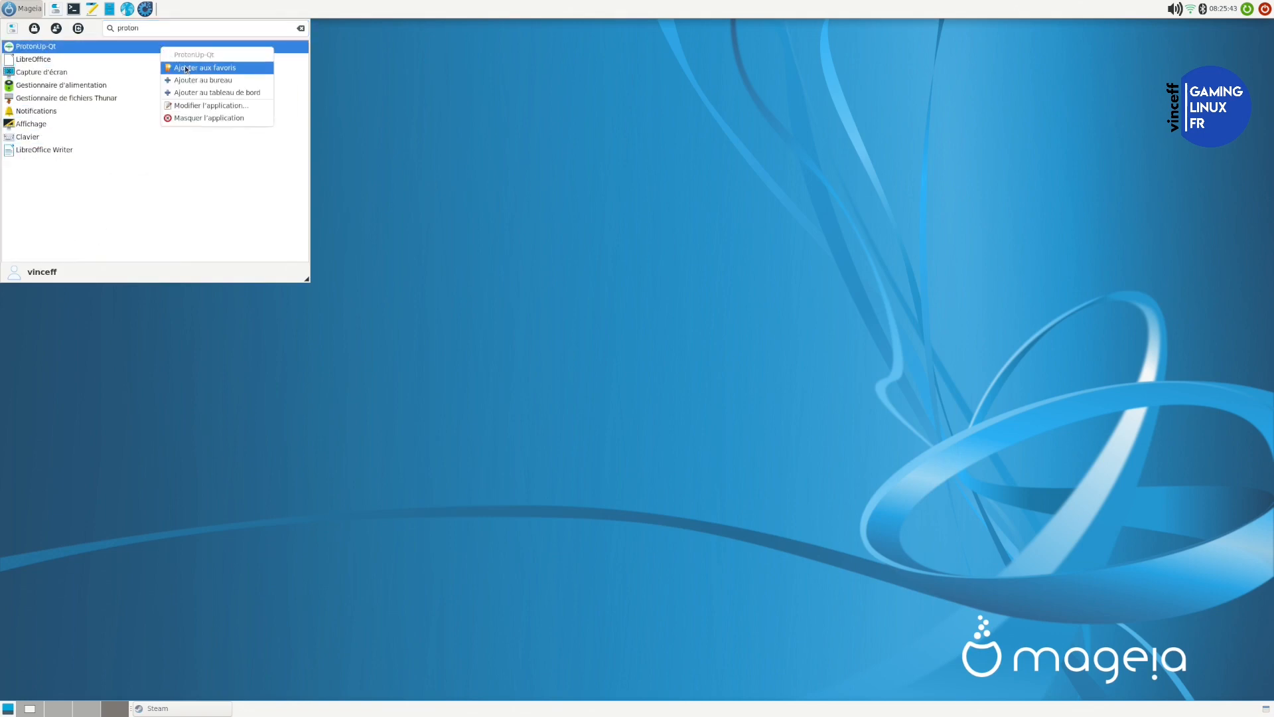
left_click(160, 228)
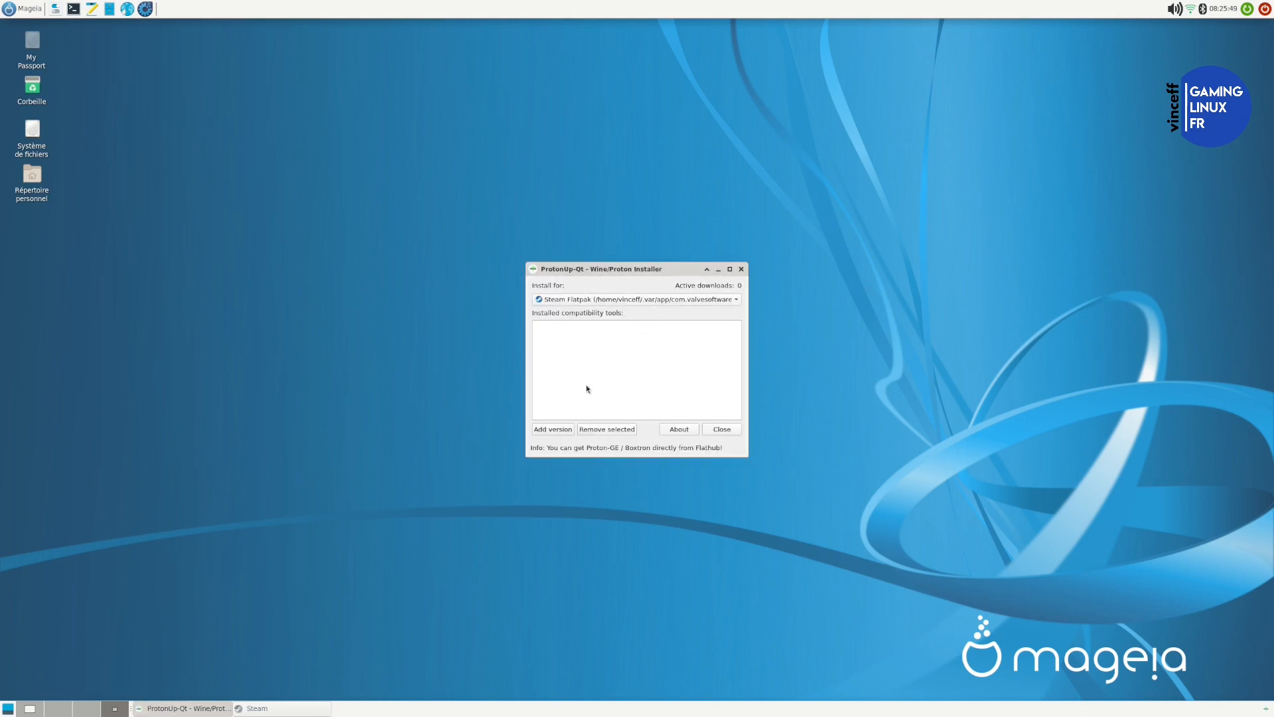
Browse the Proton-GE versions for Steam Flatpak, then cancel without adding one.
left_click(599, 302)
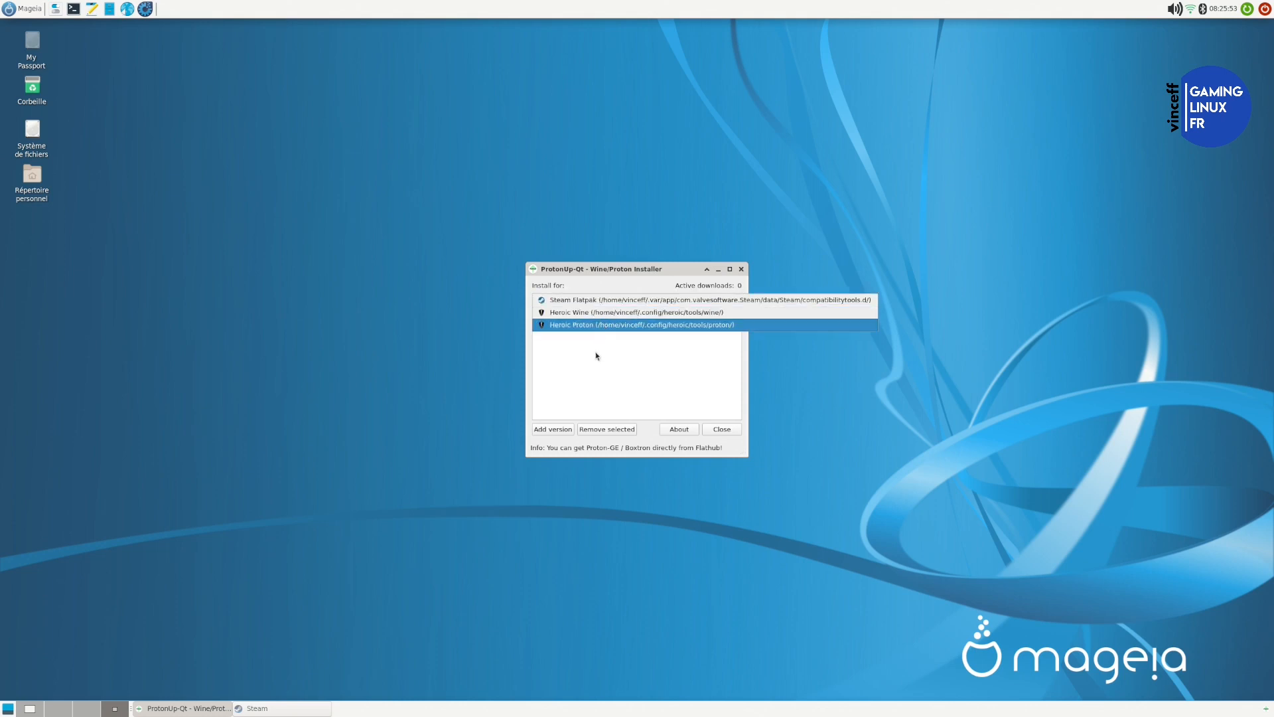
left_click(584, 300)
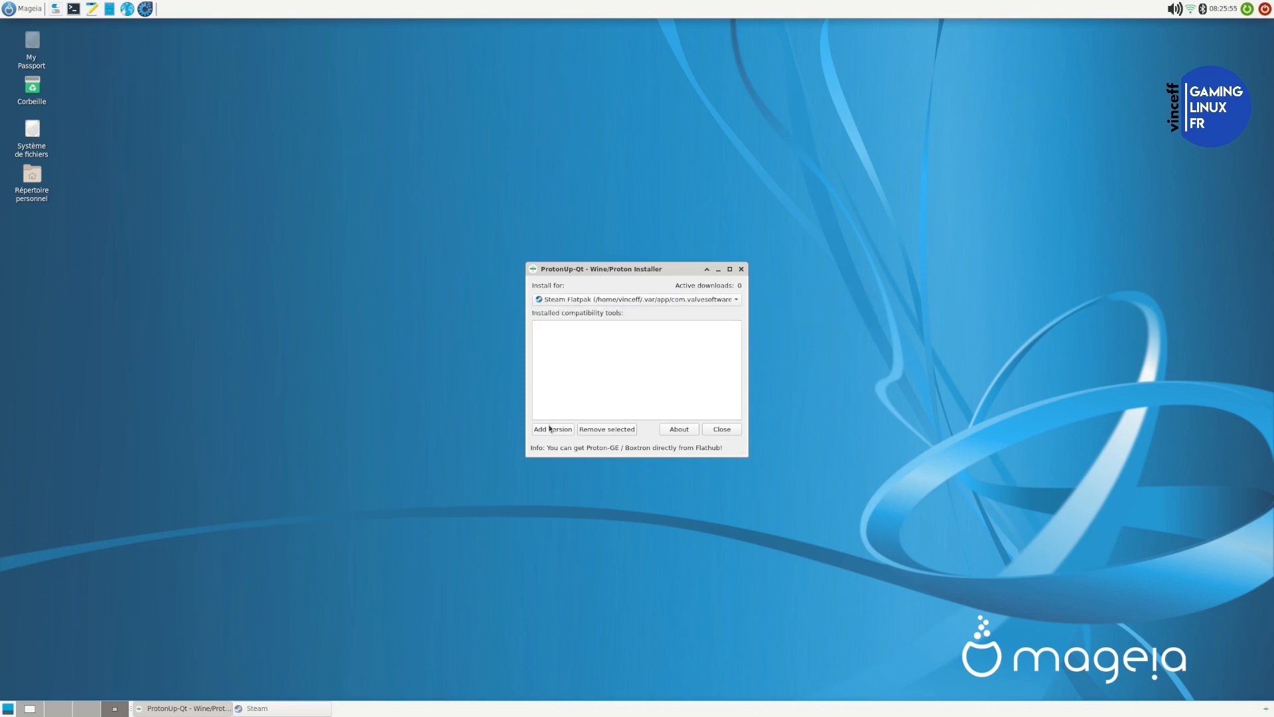
left_click(549, 429)
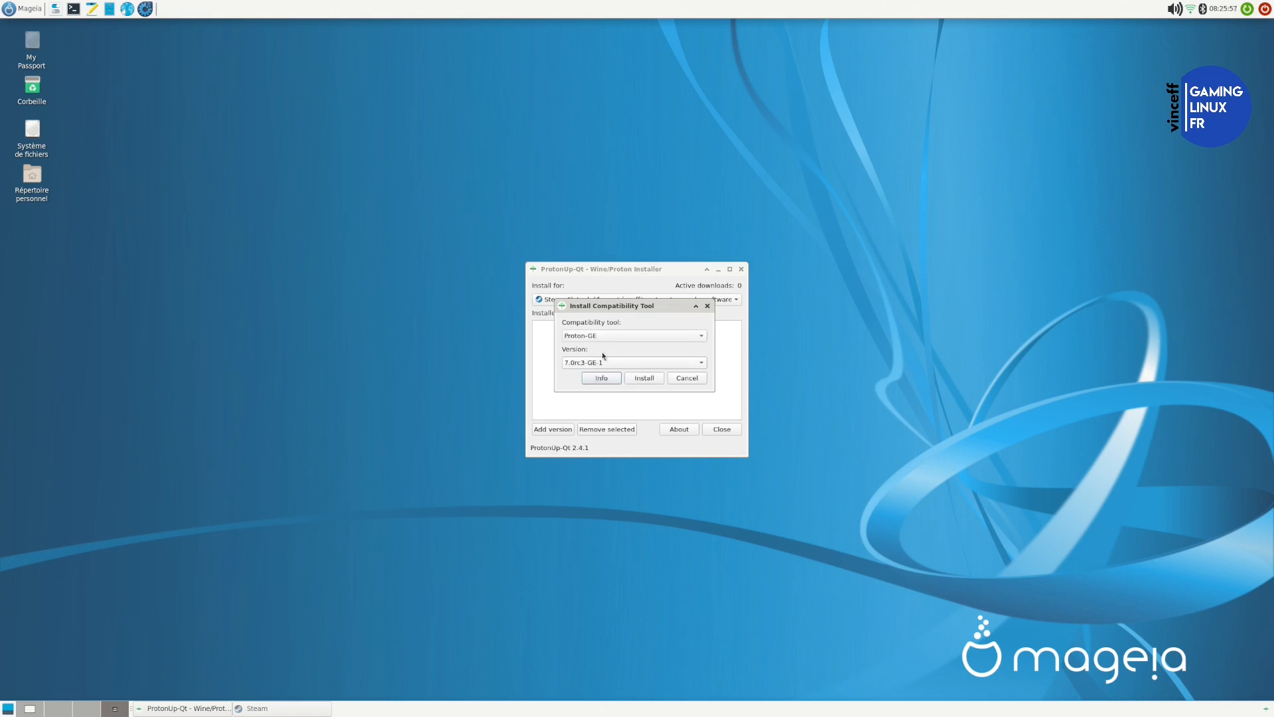
left_click(582, 362)
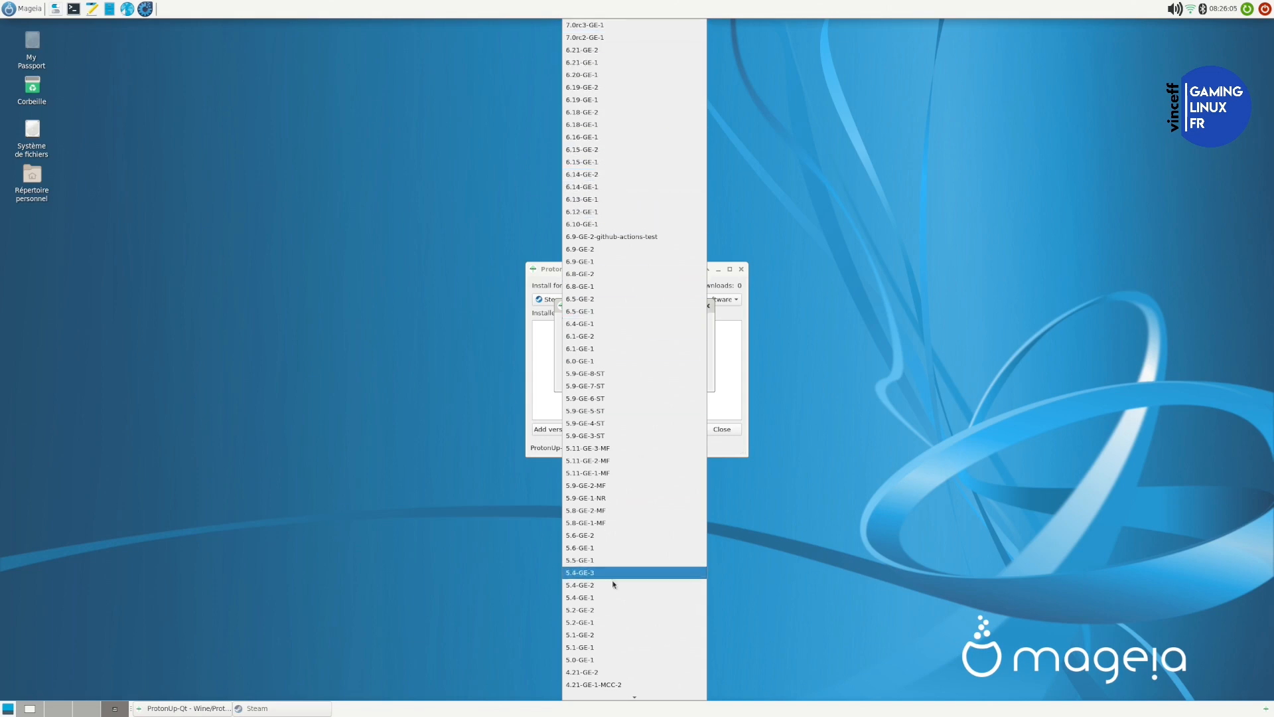
left_click(935, 491)
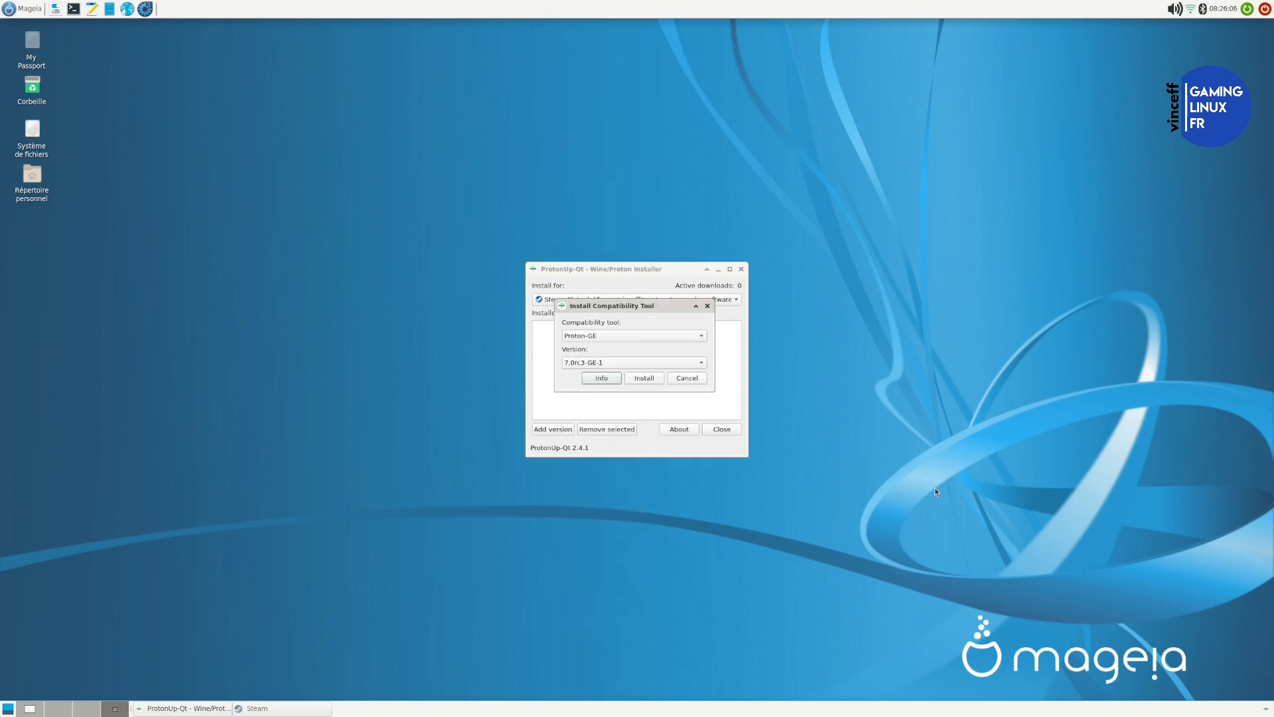
left_click(688, 378)
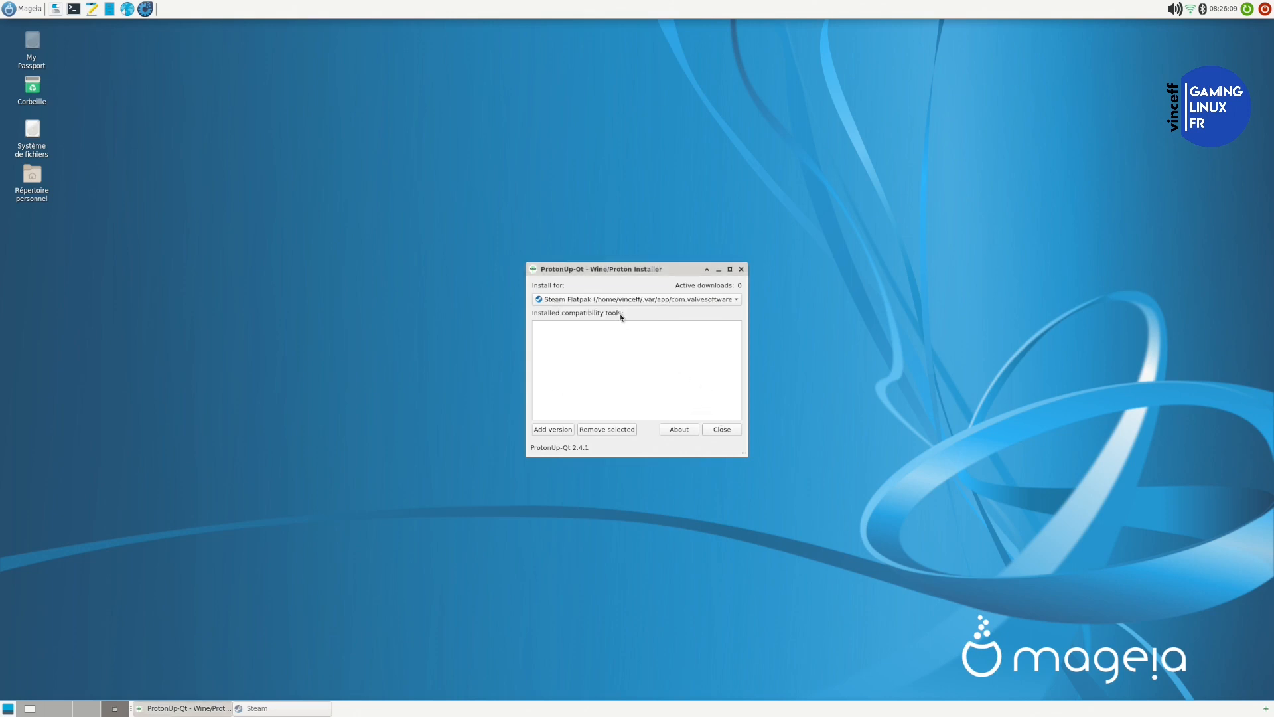
Install Wine-GE 6.21-GE-1 with Heroic Wine as the target.
left_click(614, 296)
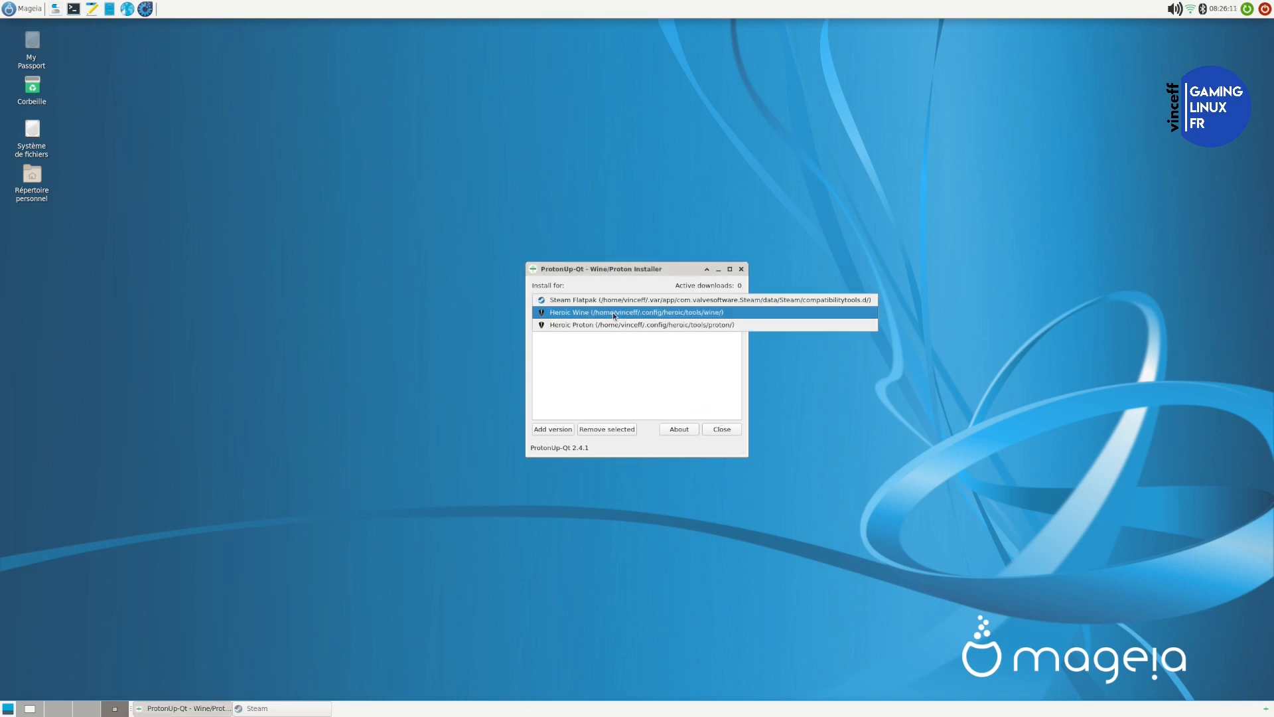
left_click(614, 313)
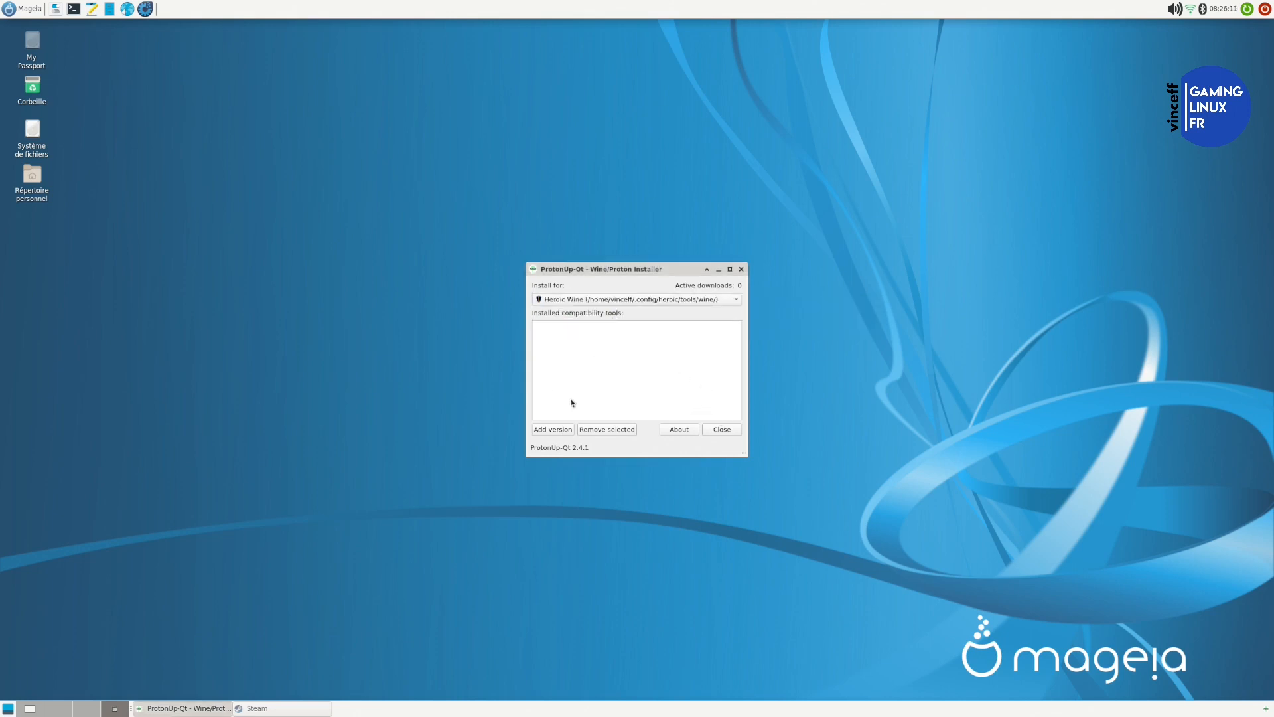
left_click(554, 431)
left_click(623, 366)
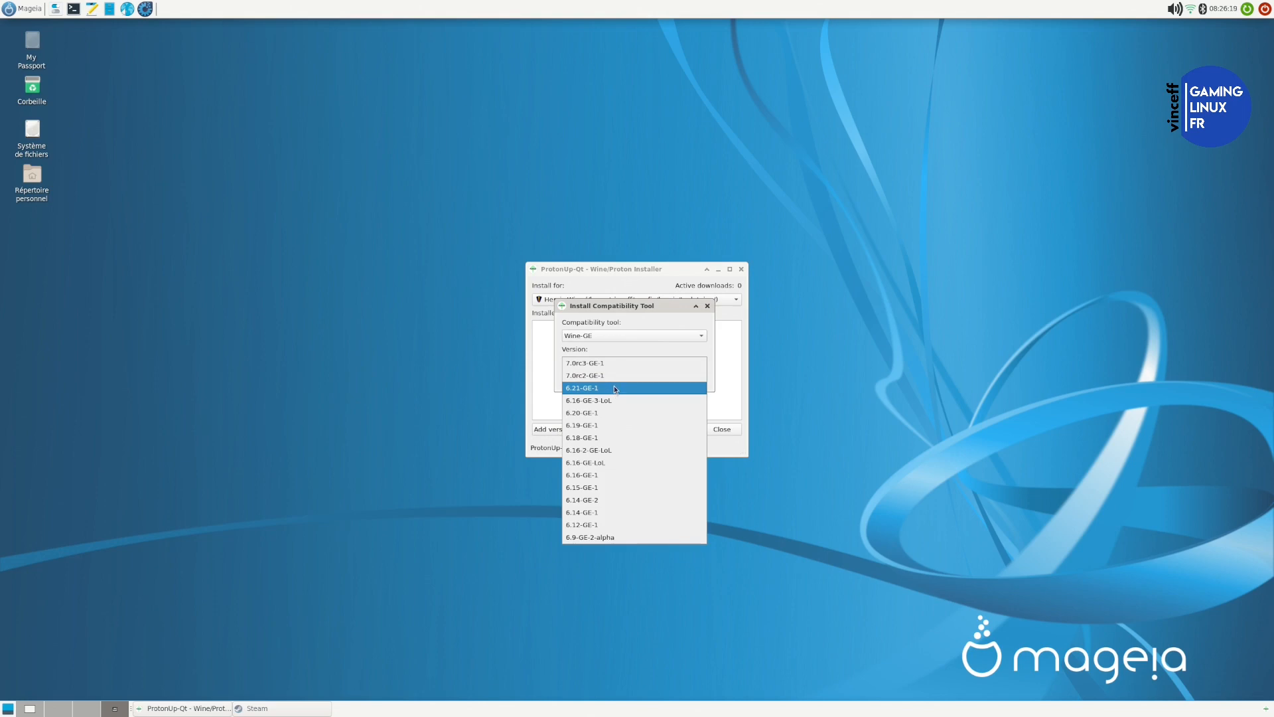
left_click(616, 389)
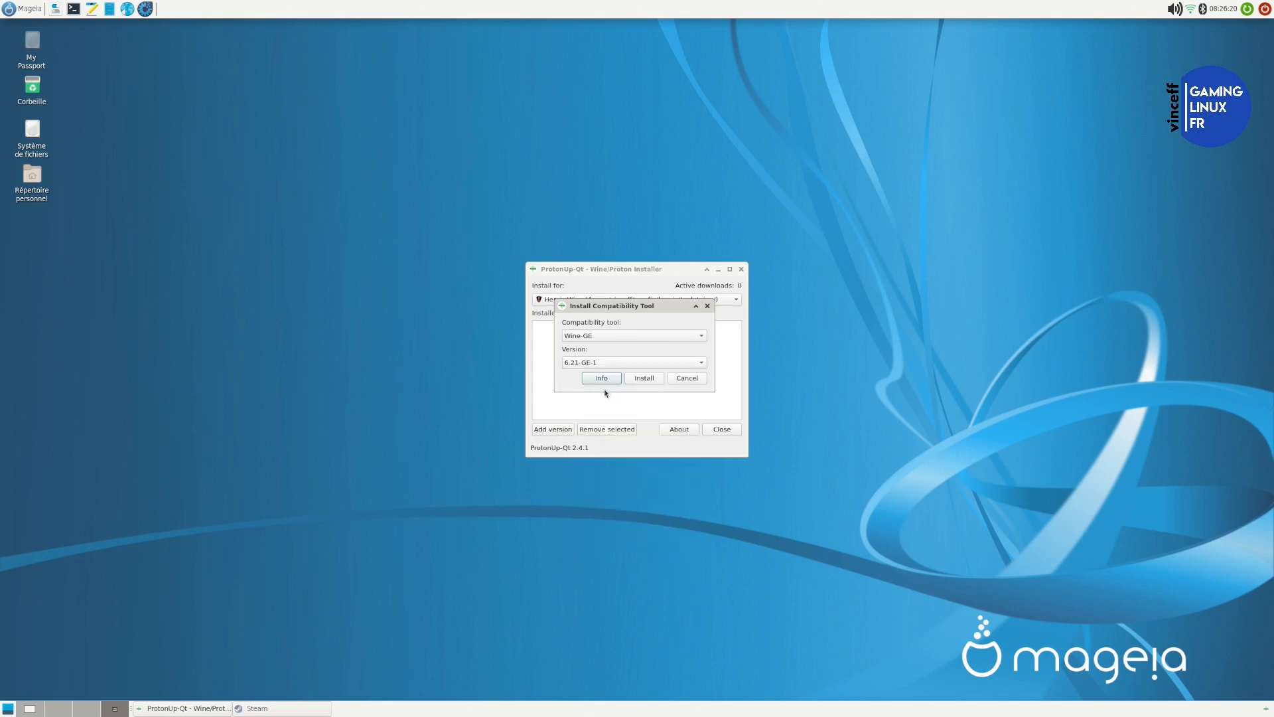
left_click(646, 385)
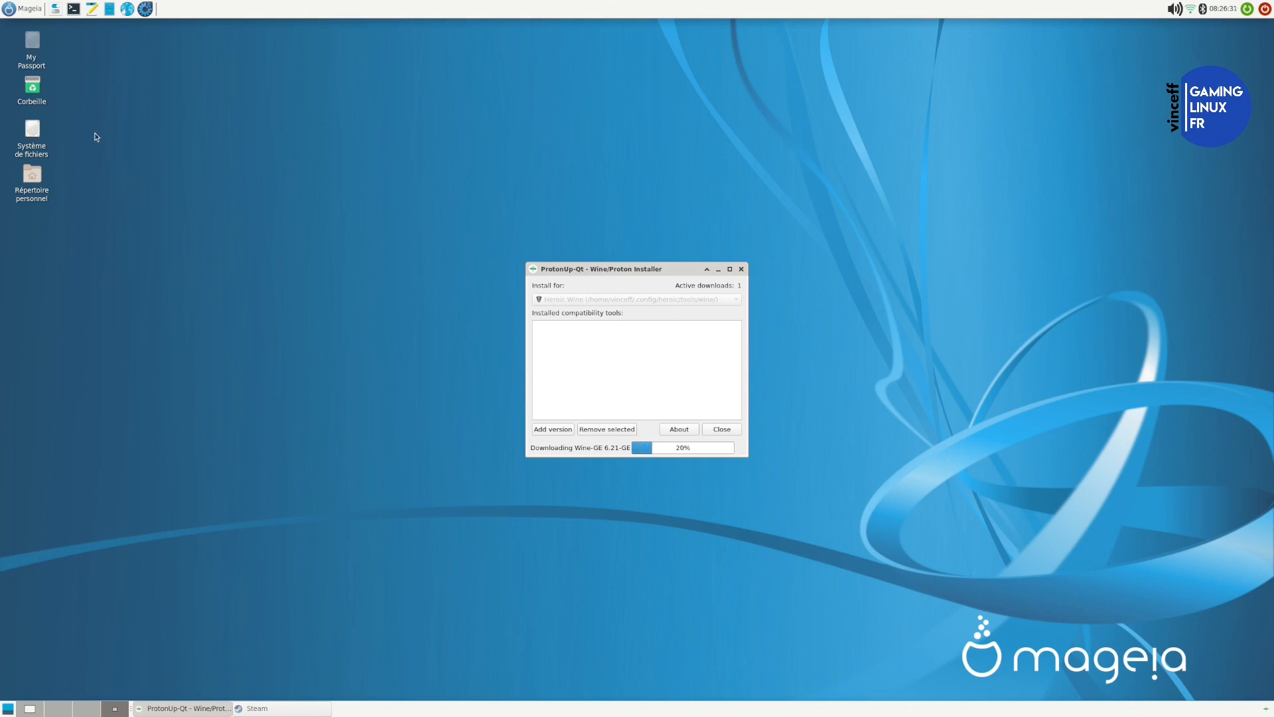
left_click(27, 10)
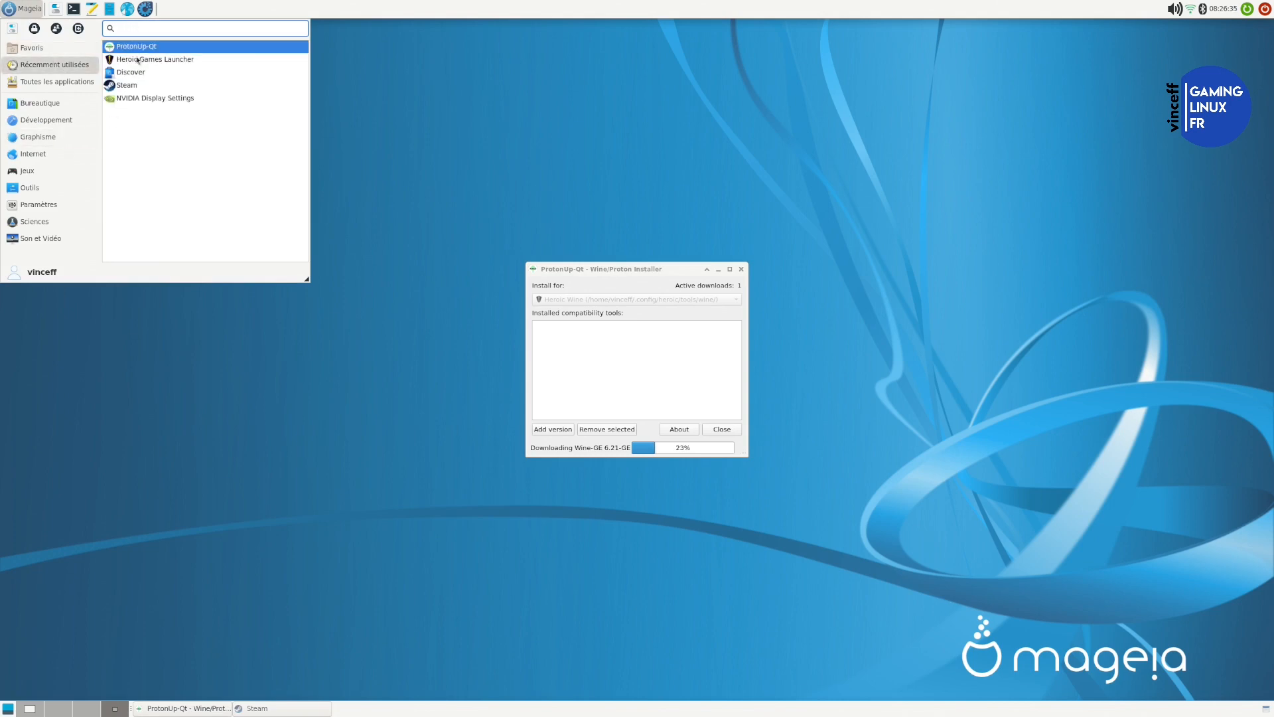
Launch Steam and log in with the account name, password and emailed Steam Guard code.
left_click(286, 166)
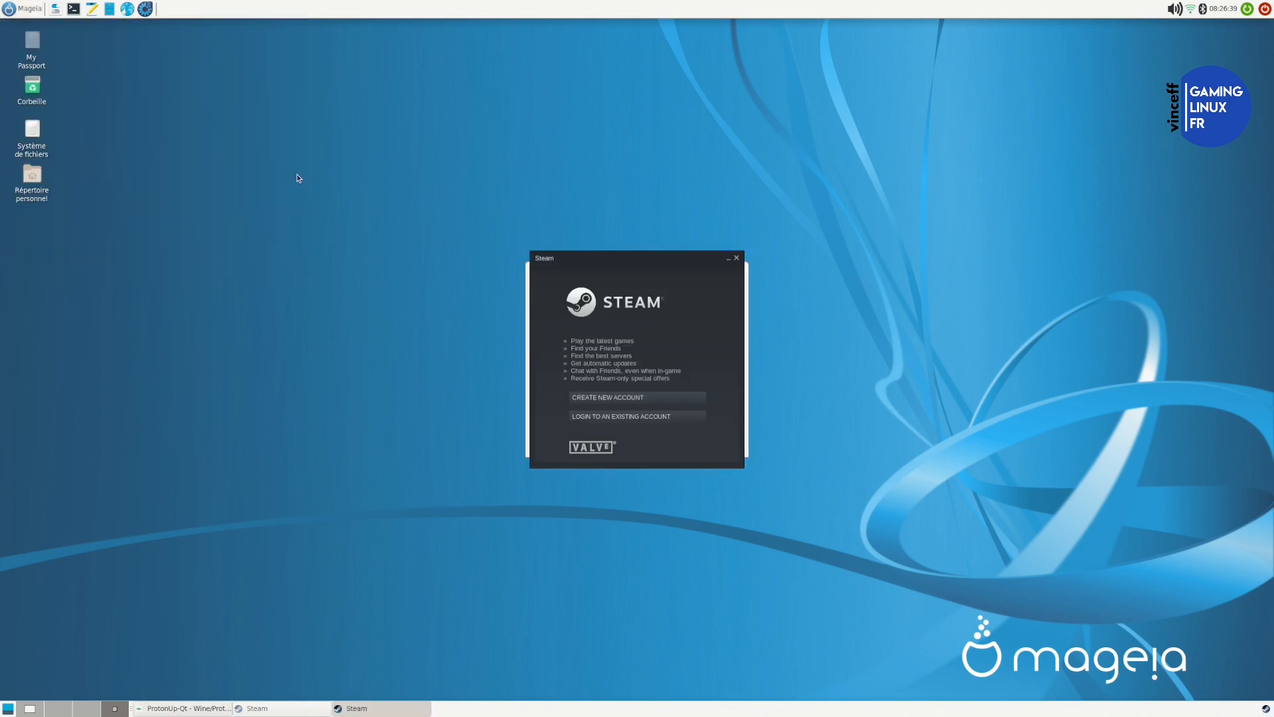
left_click(598, 416)
type("vinceff1")
key("Tab")
type("••••••••")
left_click(589, 371)
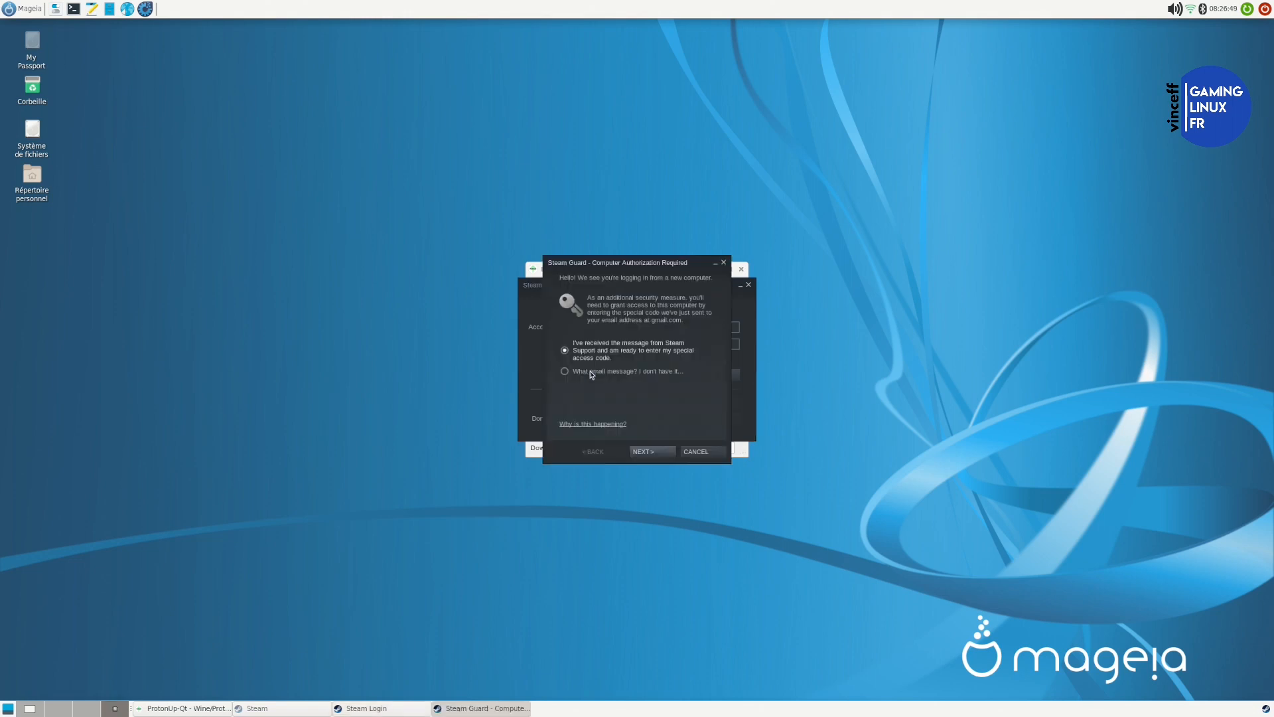
left_click(640, 449)
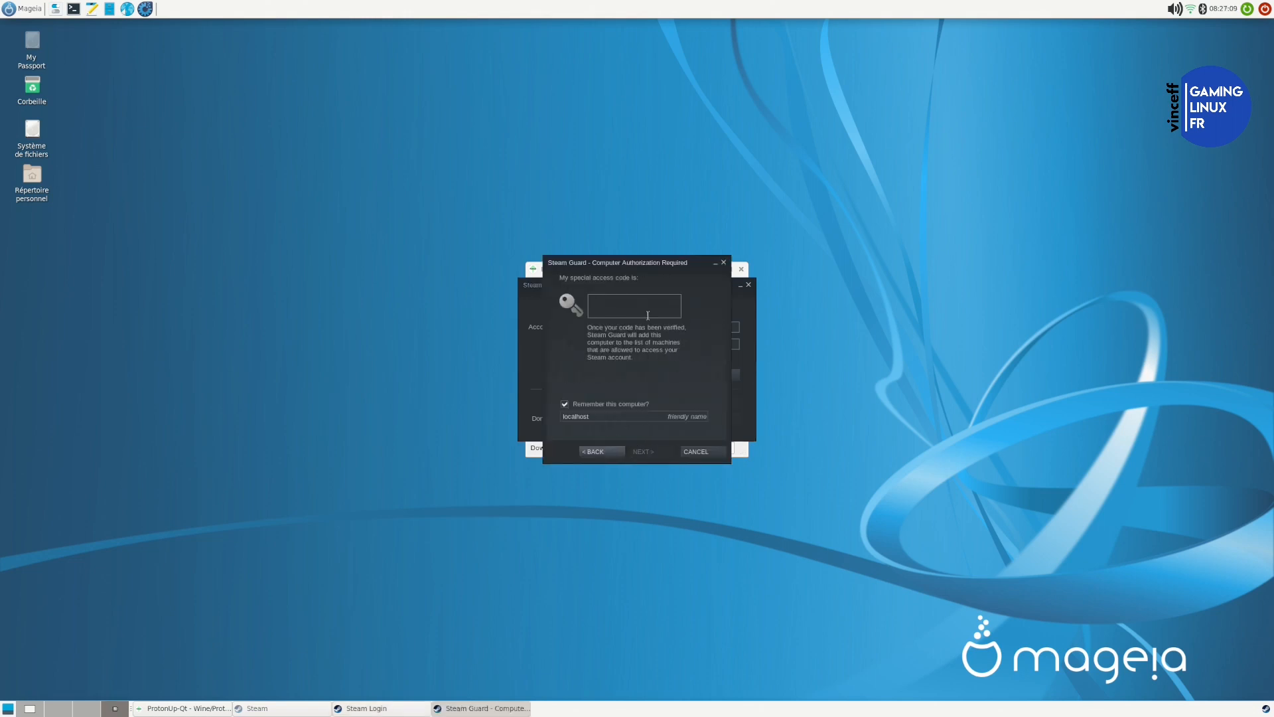
left_click(643, 451)
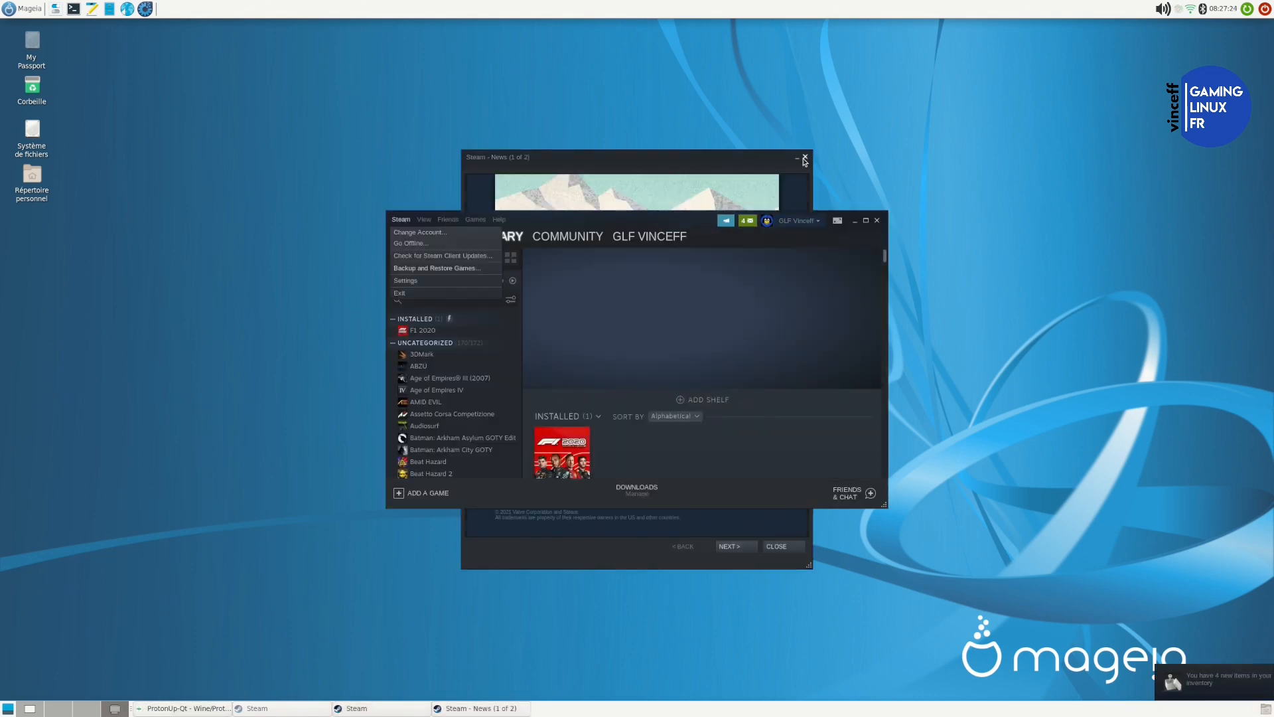
Close the news and friends windows and set Steam's interface language to French.
left_click(804, 160)
left_click(401, 219)
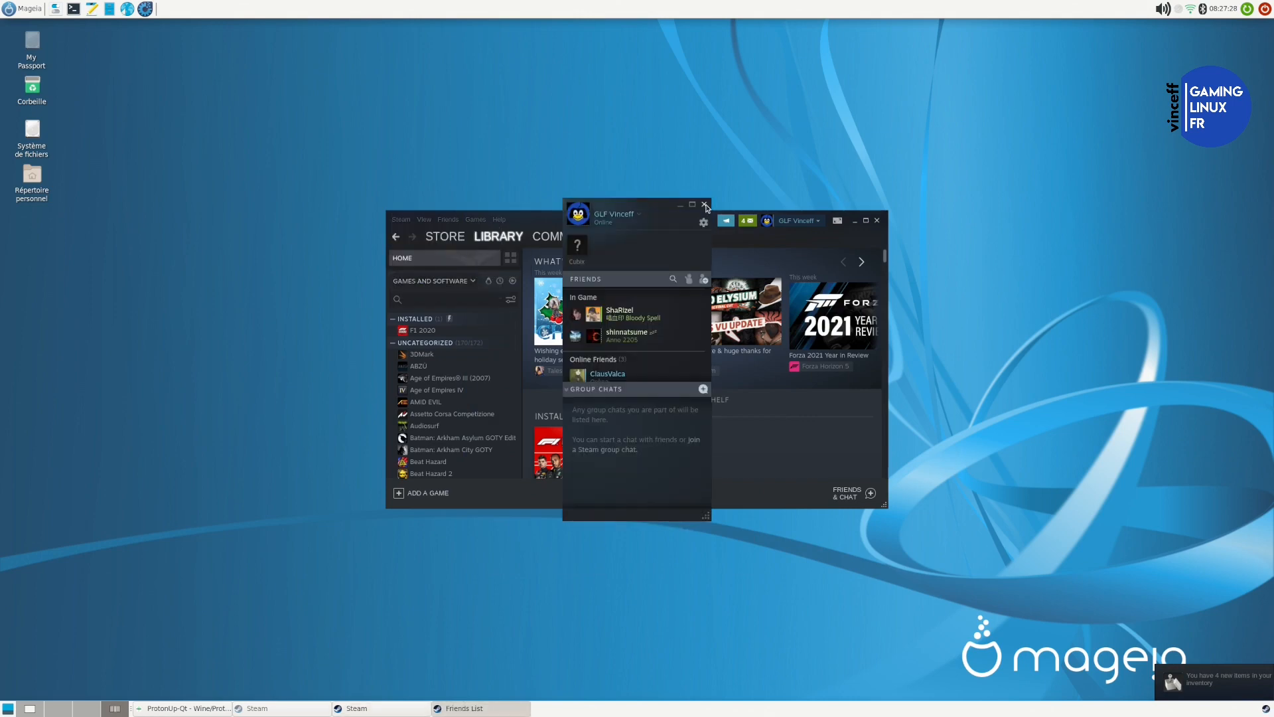
left_click(705, 204)
left_click(401, 220)
left_click(428, 281)
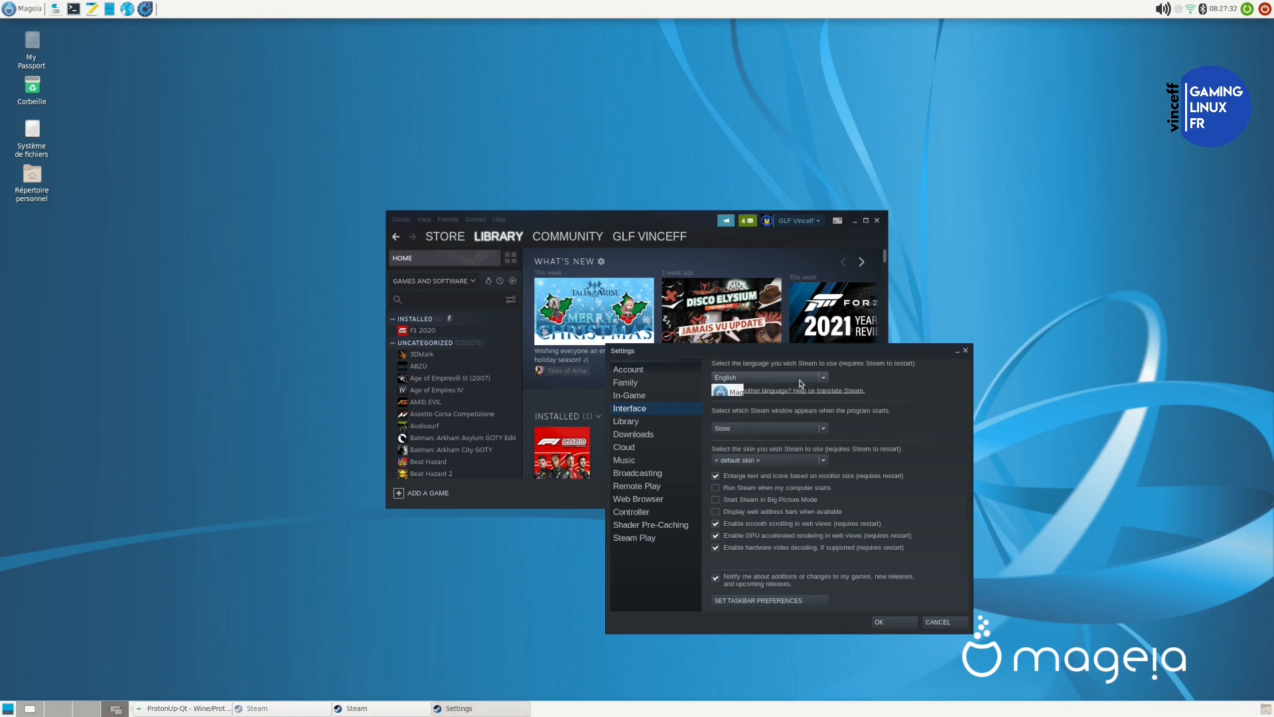
left_click(766, 377)
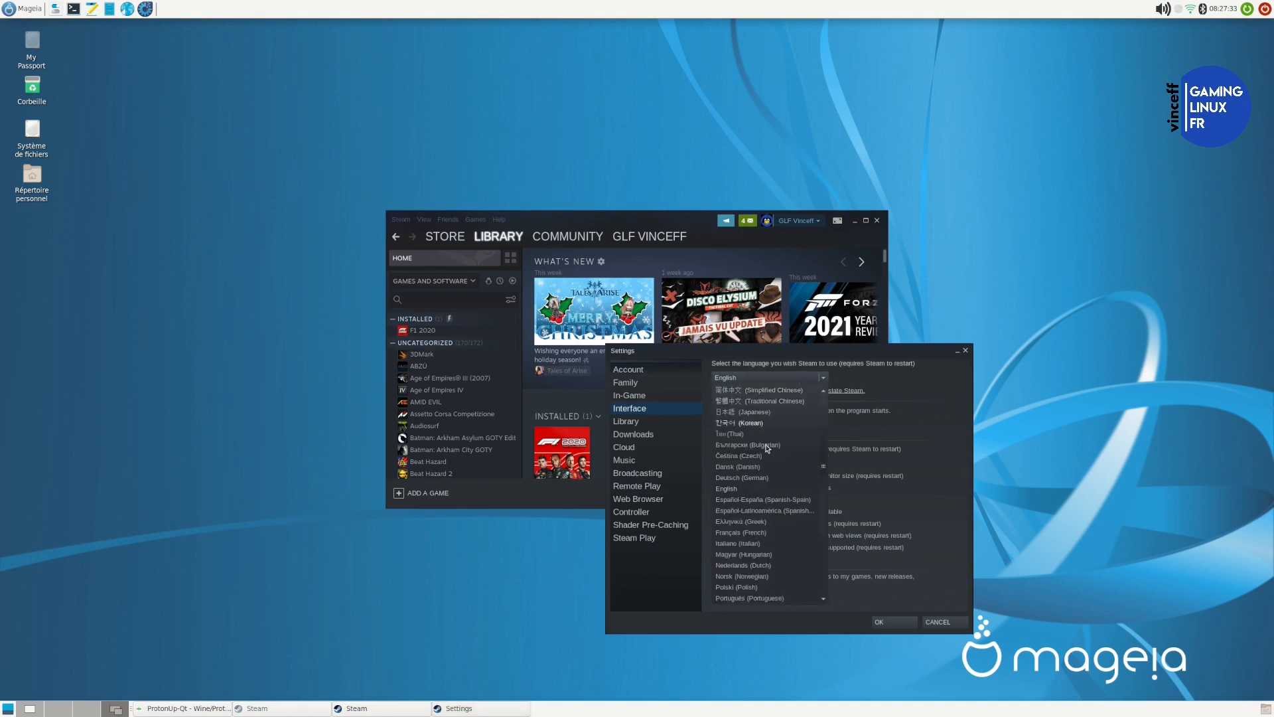
left_click(754, 534)
Enable Steam Play for all other titles with Proton-GE 6.21-GE-2, apply, and restart Steam.
left_click(652, 539)
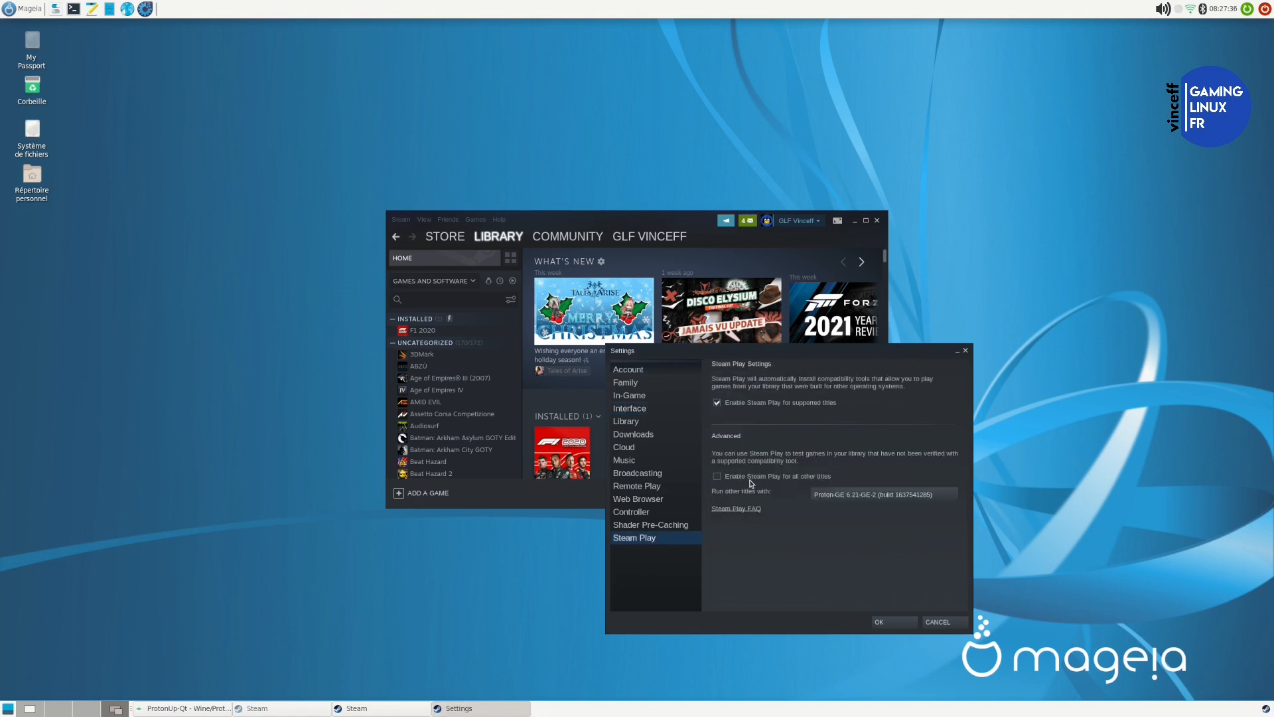
left_click(787, 477)
left_click(952, 495)
left_click(953, 496)
left_click(902, 622)
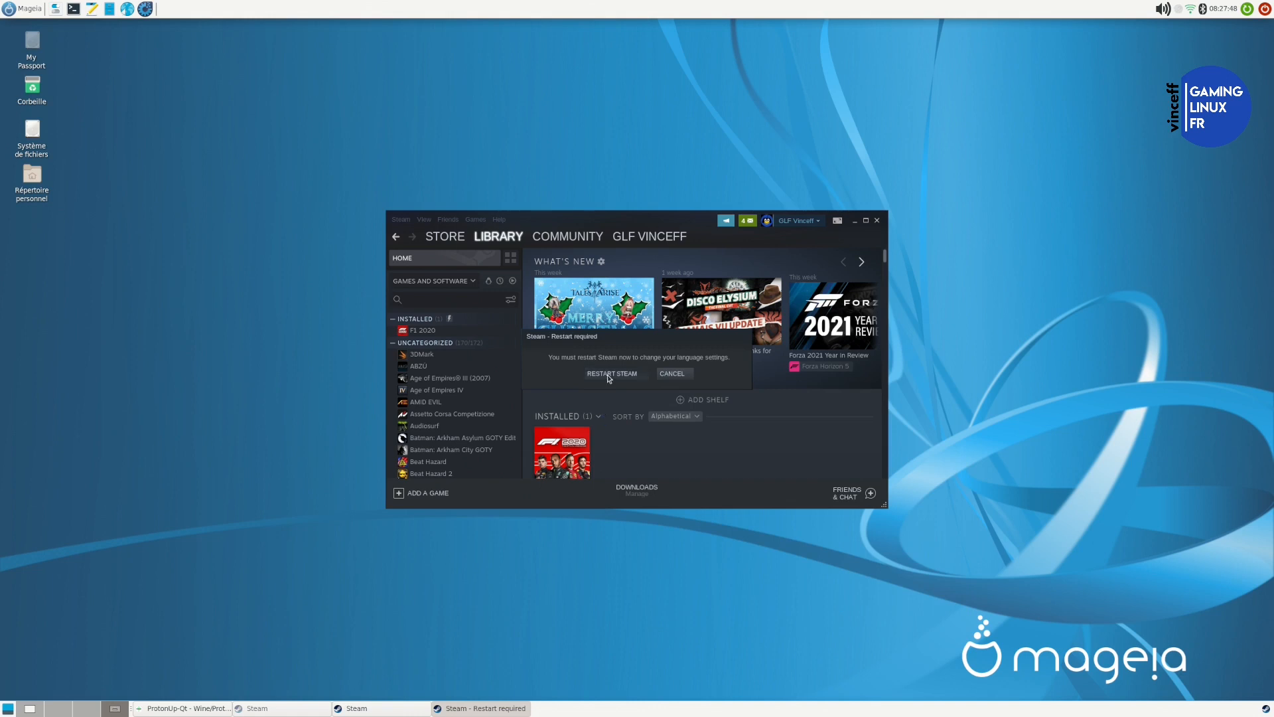
left_click(608, 376)
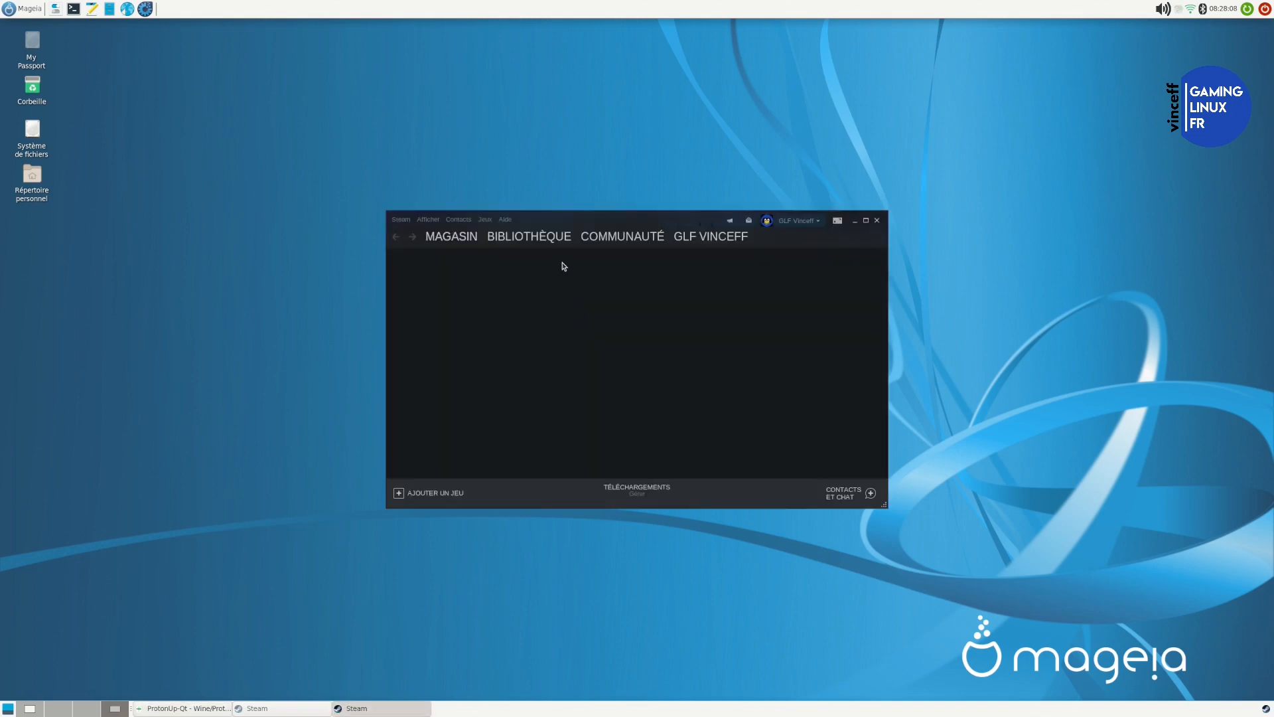
Place the Steam window left of ProtonUp-Qt and dismiss the Steam news popup.
left_click_drag(609, 217, 332, 280)
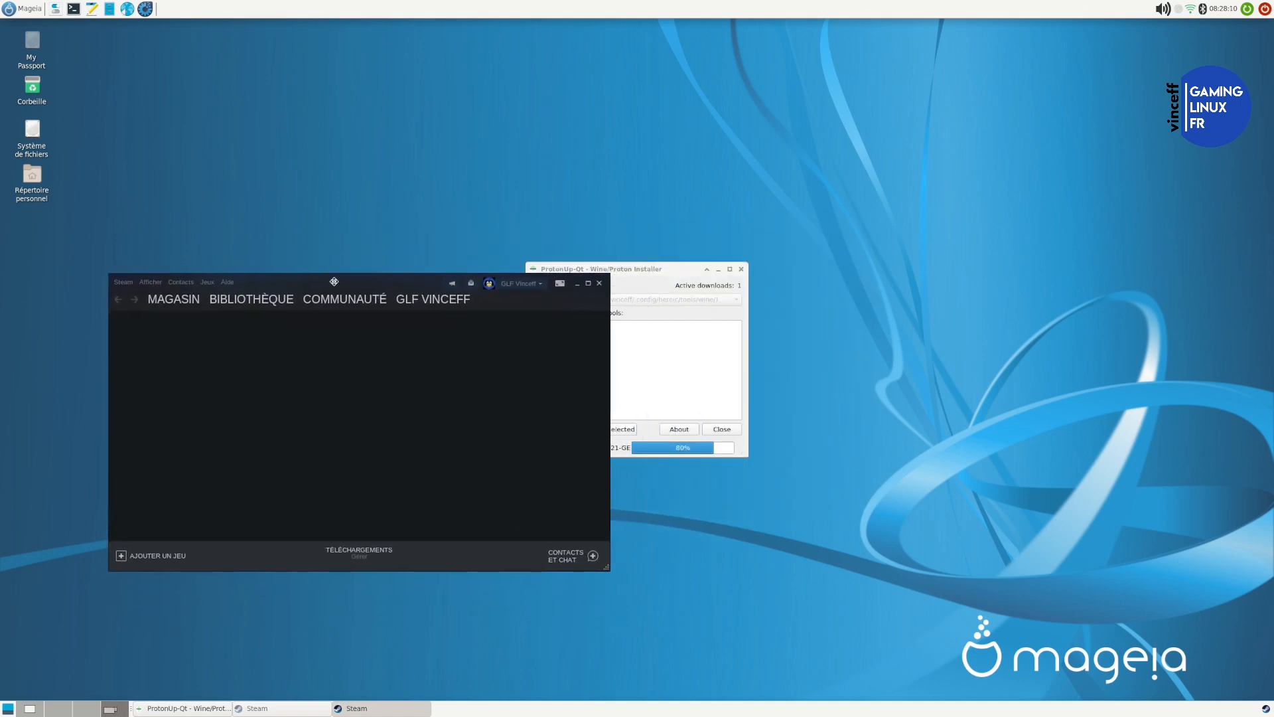
left_click(787, 548)
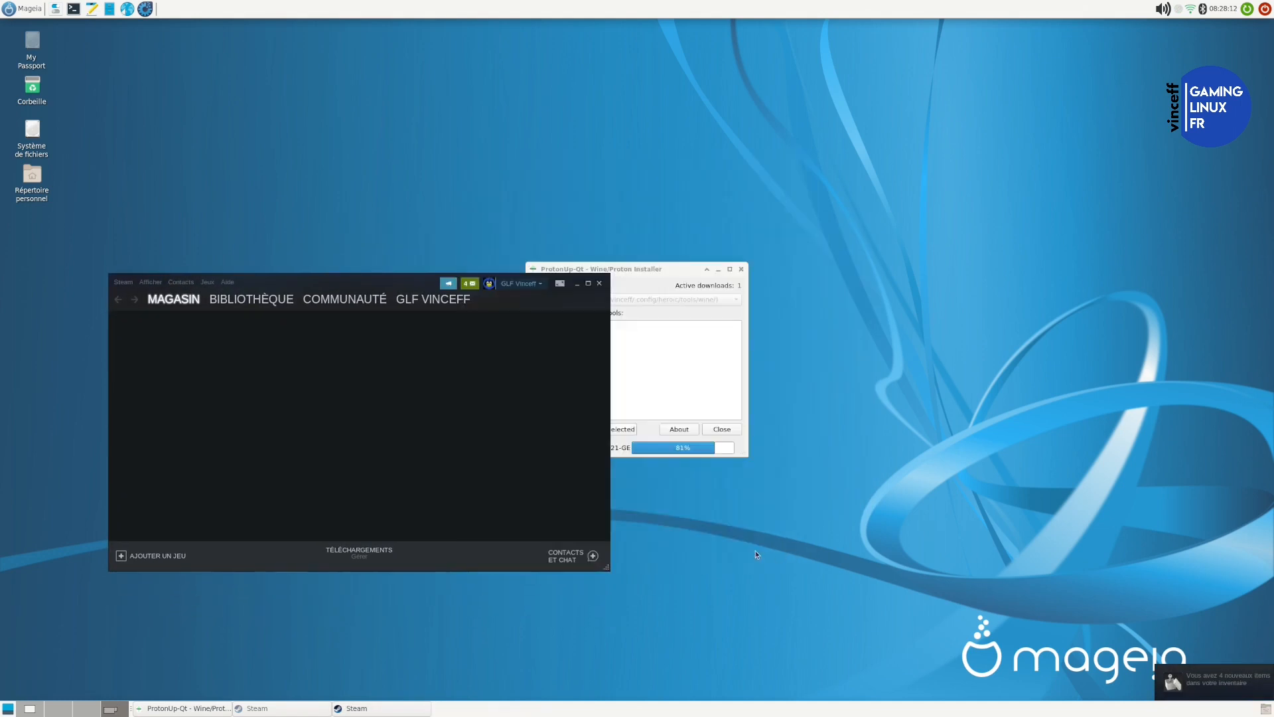
left_click_drag(641, 272, 894, 261)
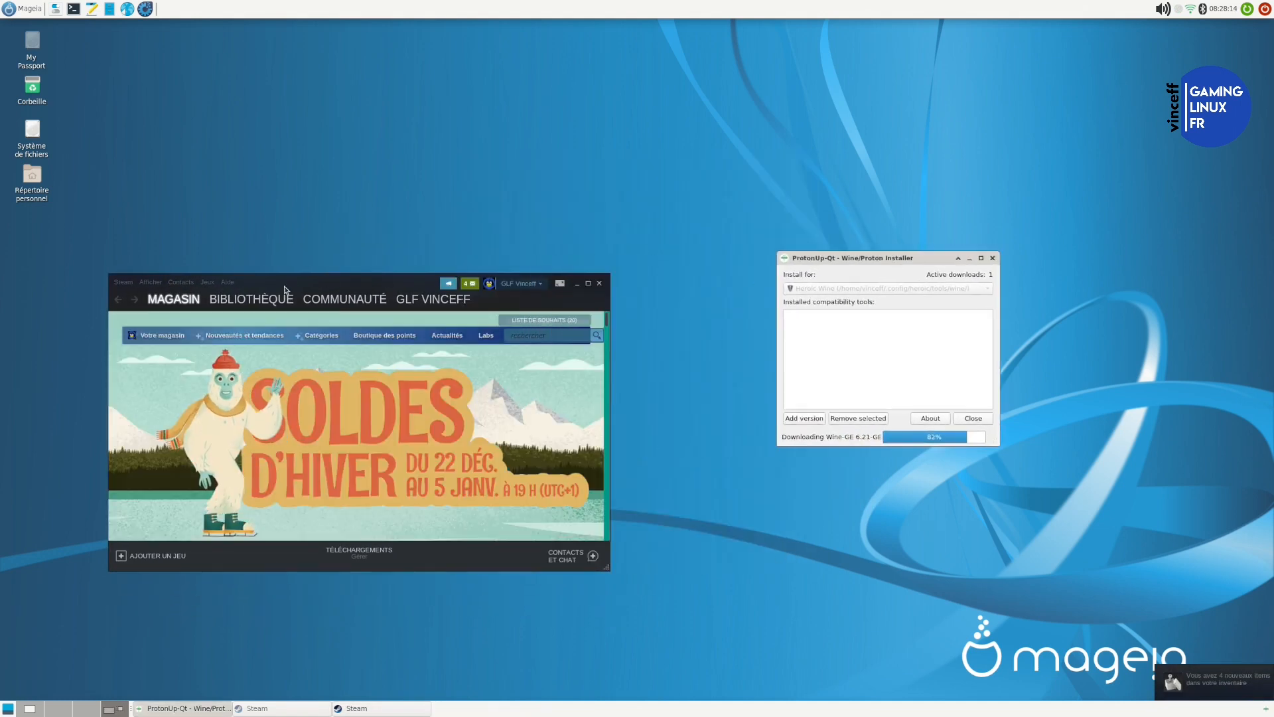
left_click_drag(432, 282, 558, 183)
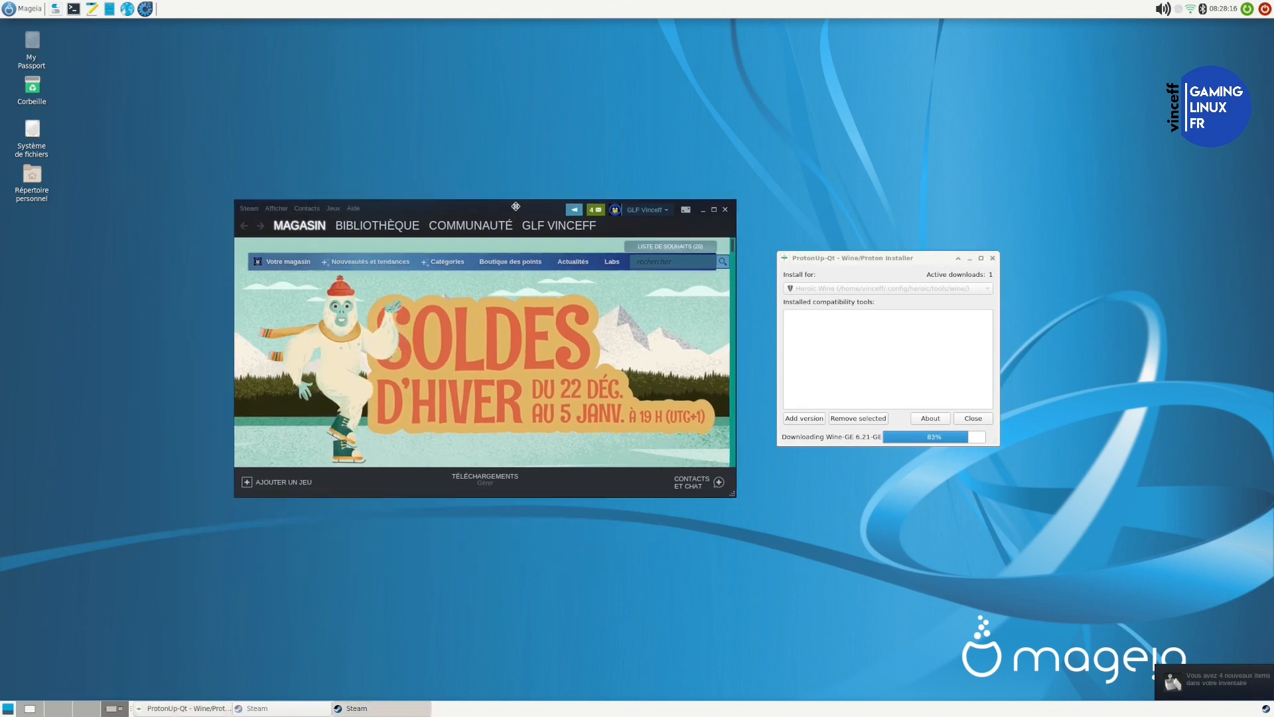
Open Steam's game library (BIBLIOTHÈQUE) and bring ProtonUp-Qt back to the front.
left_click(380, 227)
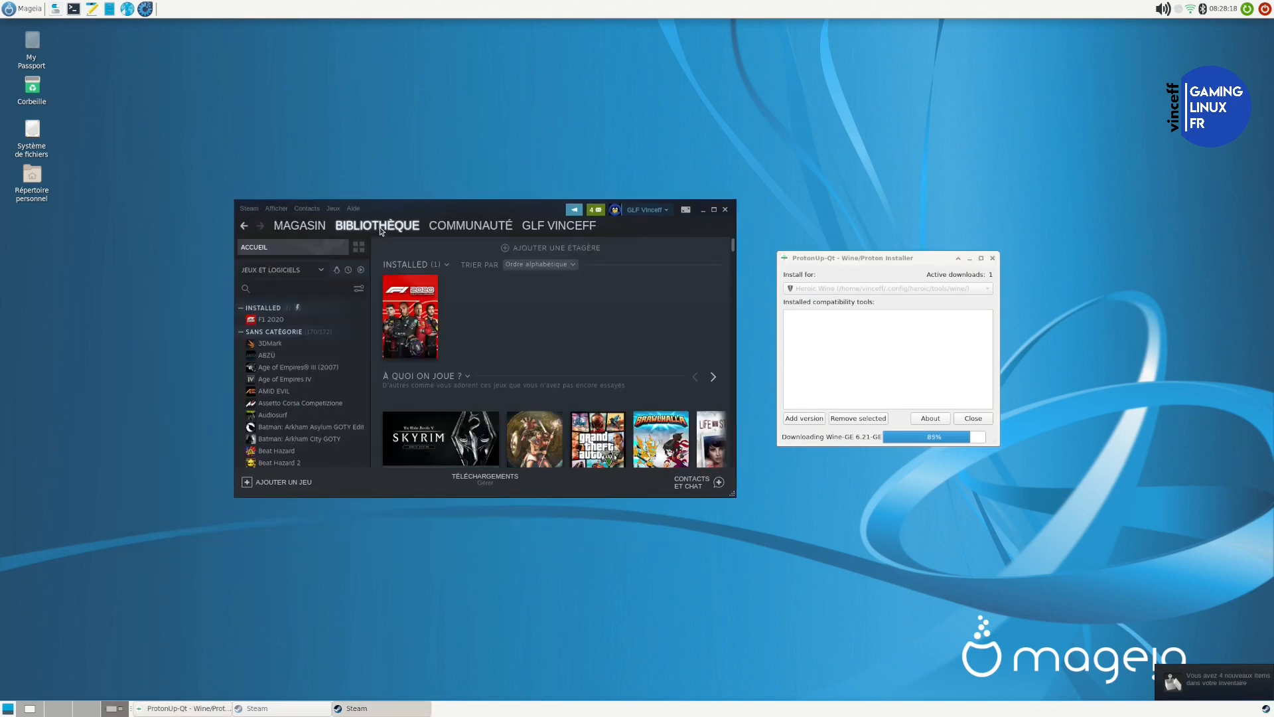
left_click(813, 261)
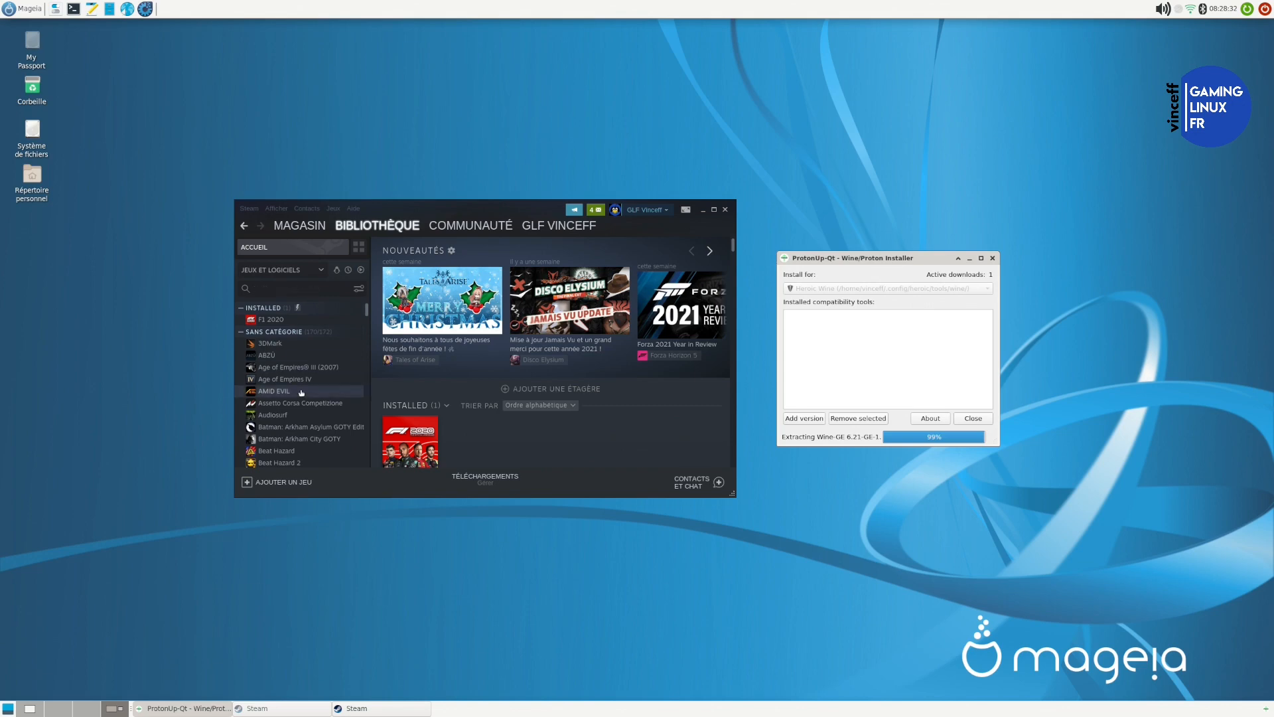
scroll(300, 392, "down", 6)
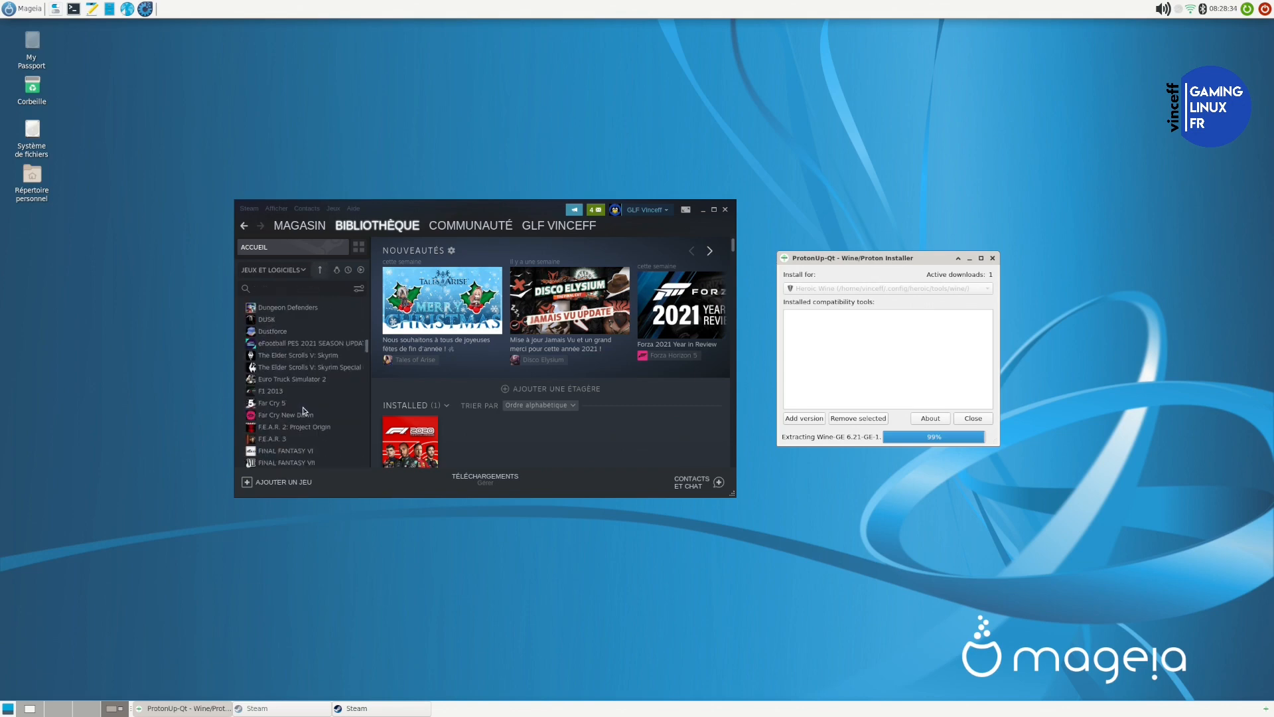
scroll(304, 402, "down", 4)
Start installing Final Fantasy VI from its page and accept the licence agreement.
left_click(292, 361)
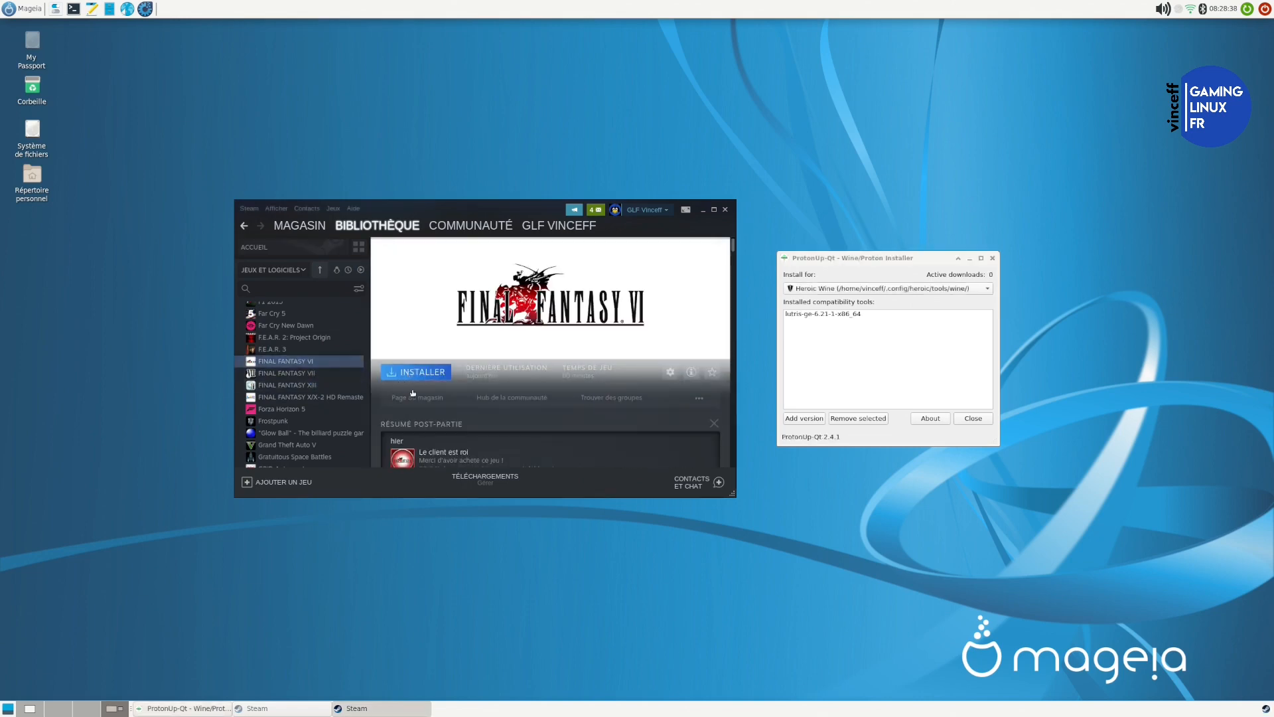
left_click(416, 372)
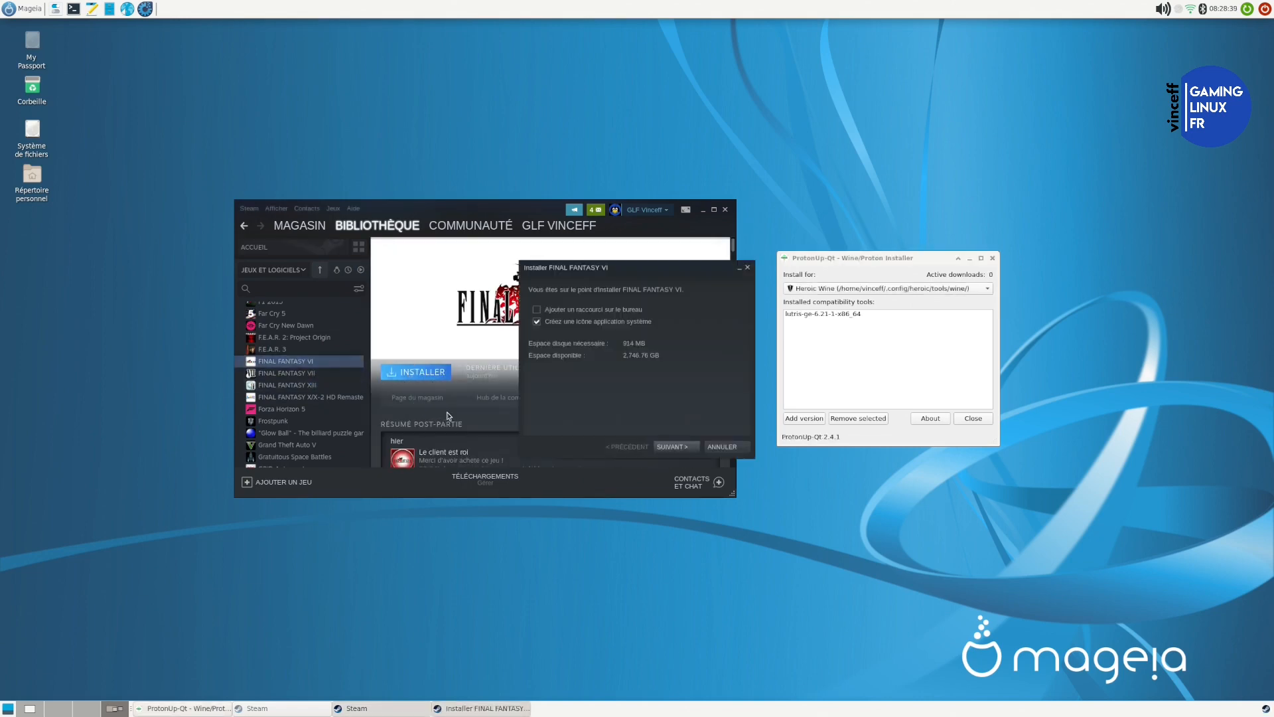
left_click(604, 322)
left_click(680, 446)
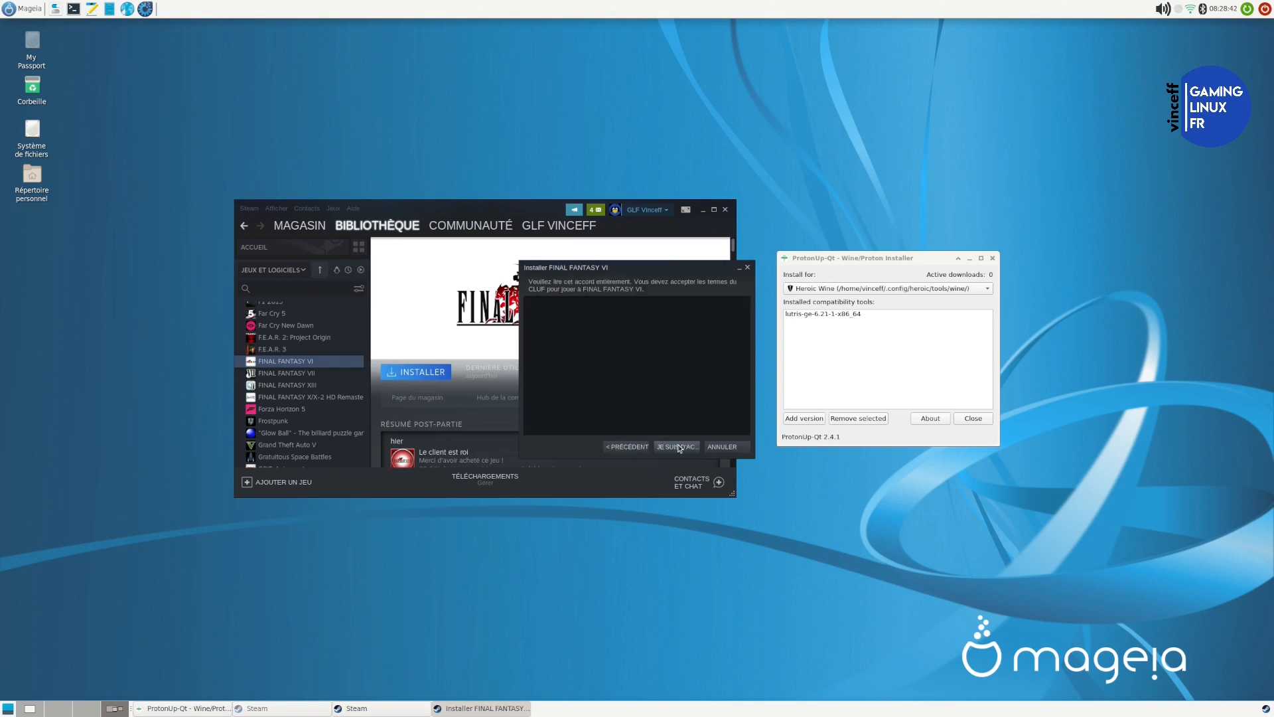
left_click(680, 447)
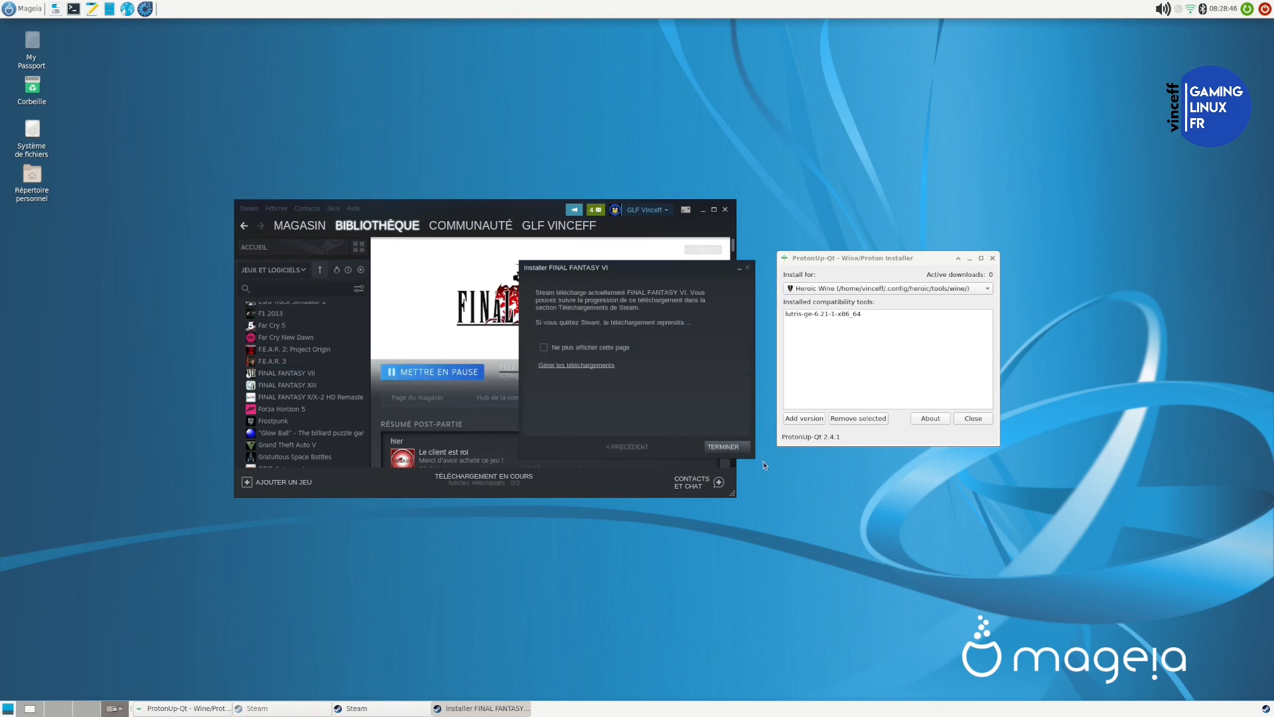
Finish the Final Fantasy VI installer and set ProtonUp-Qt's install target to Heroic Proton.
left_click(737, 447)
scroll(325, 387, "up", 10)
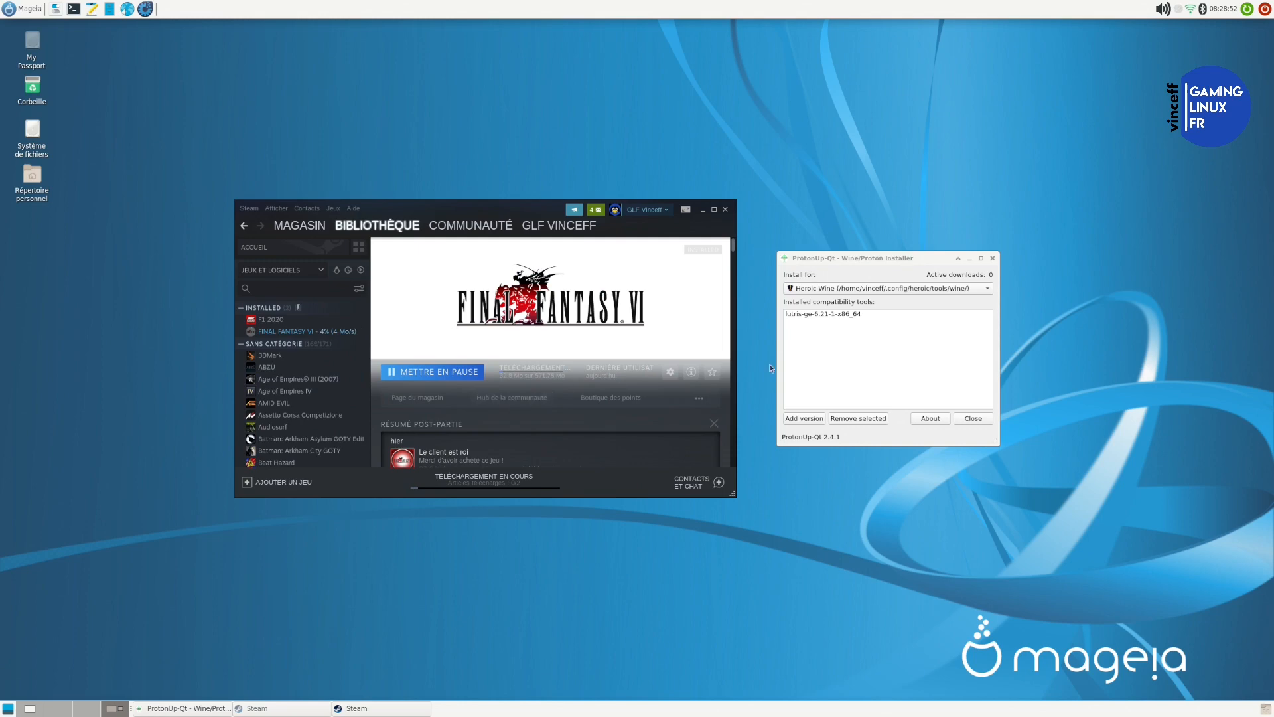
left_click(926, 288)
left_click(924, 301)
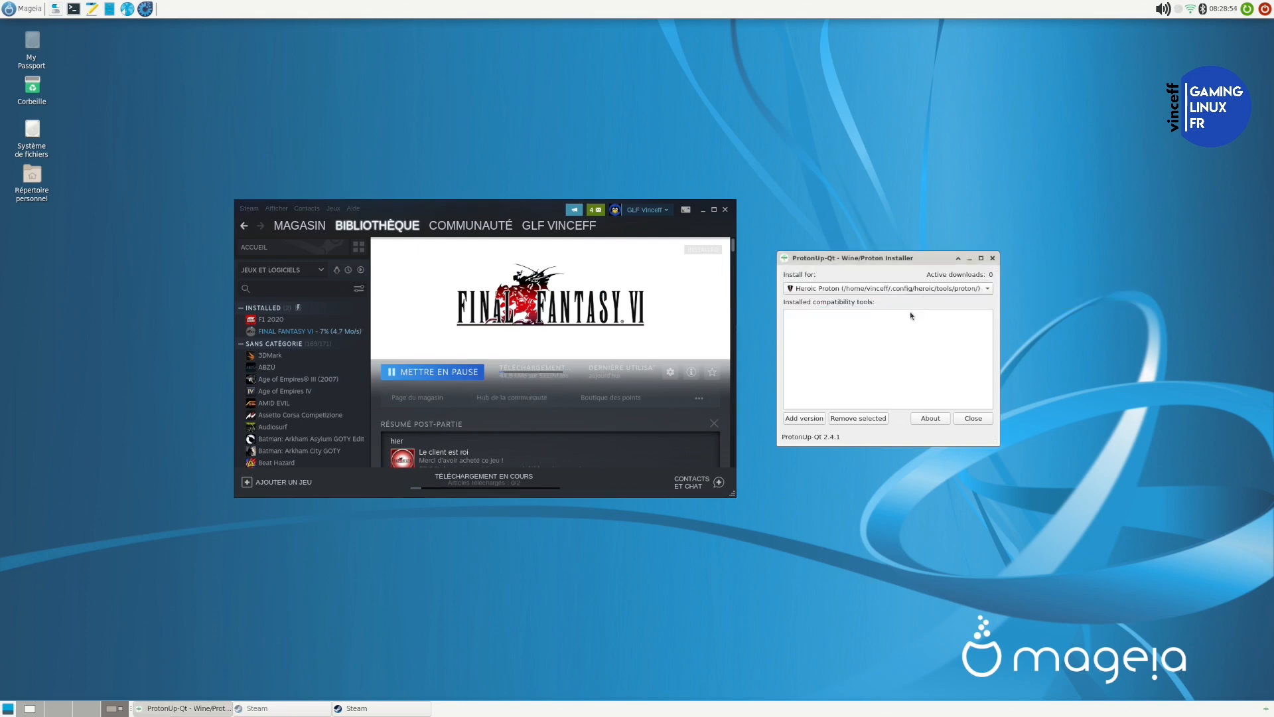
Add the Proton-GE 6.21 version in ProtonUp-Qt and install it for Heroic Proton.
left_click(811, 420)
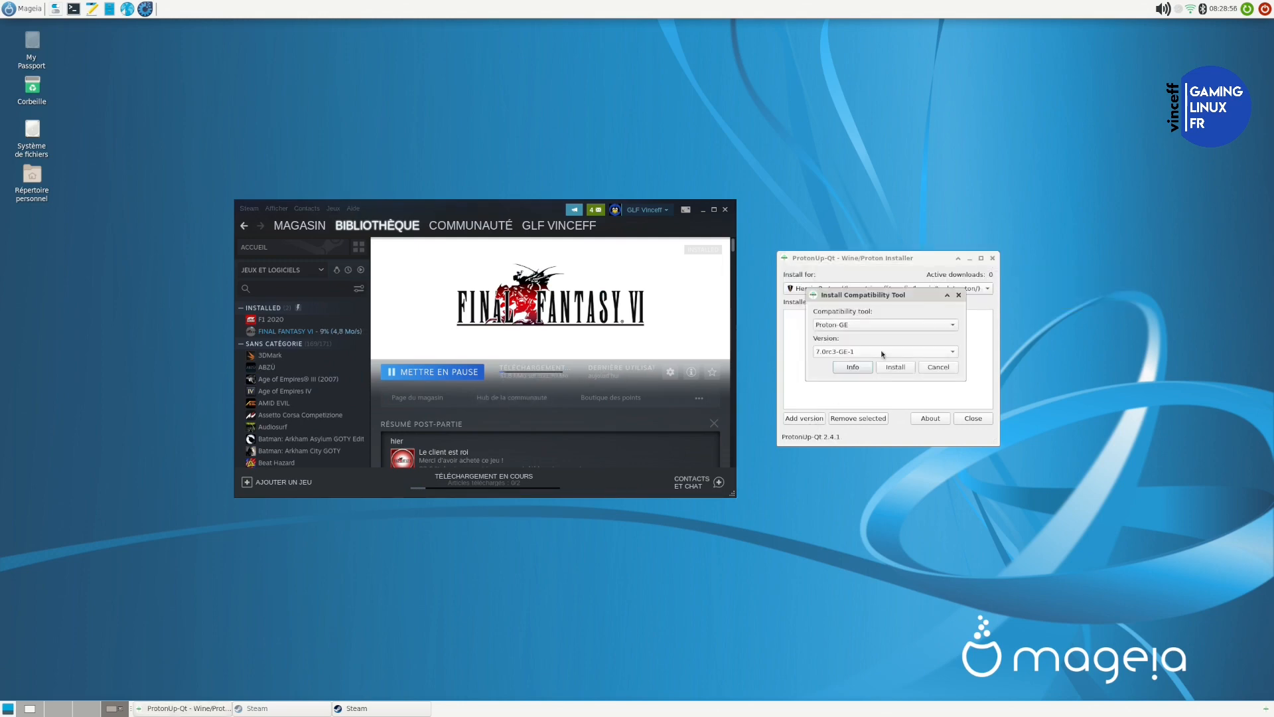
left_click(883, 351)
left_click(905, 53)
left_click(887, 368)
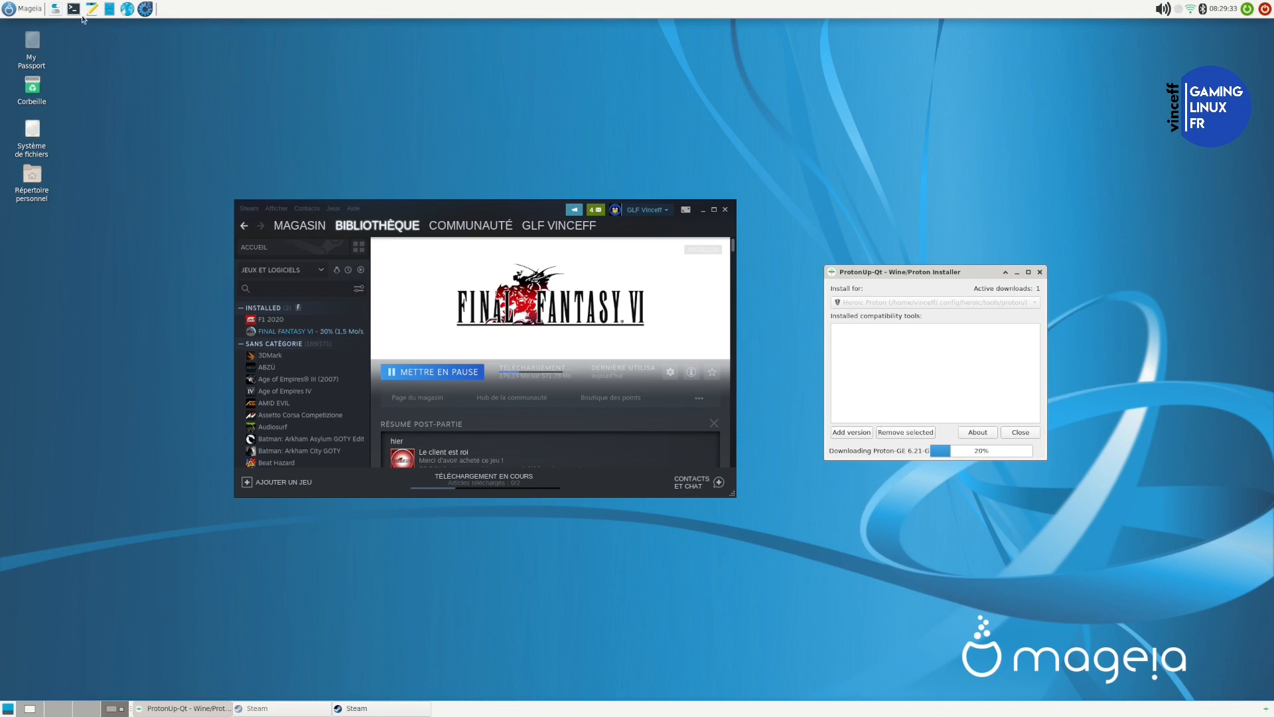
Create a new folder named 'Games' in the home folder and open it.
left_click(109, 10)
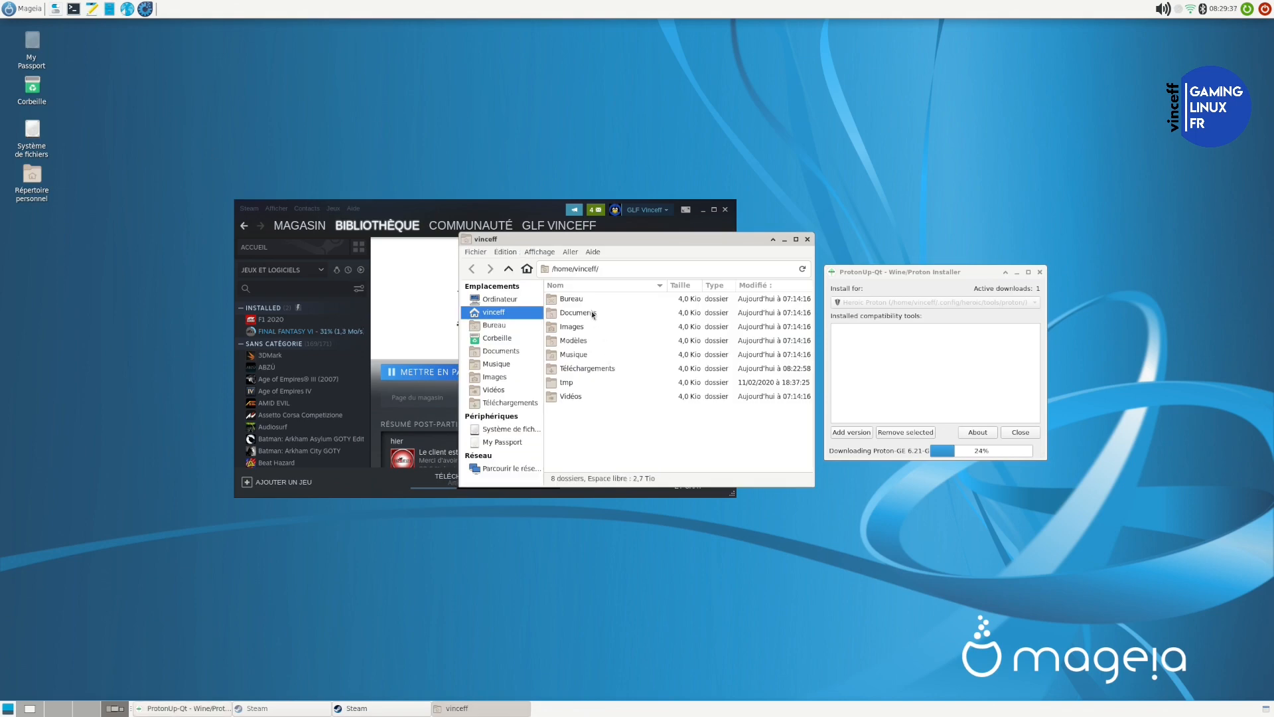
left_click_drag(634, 240, 646, 292)
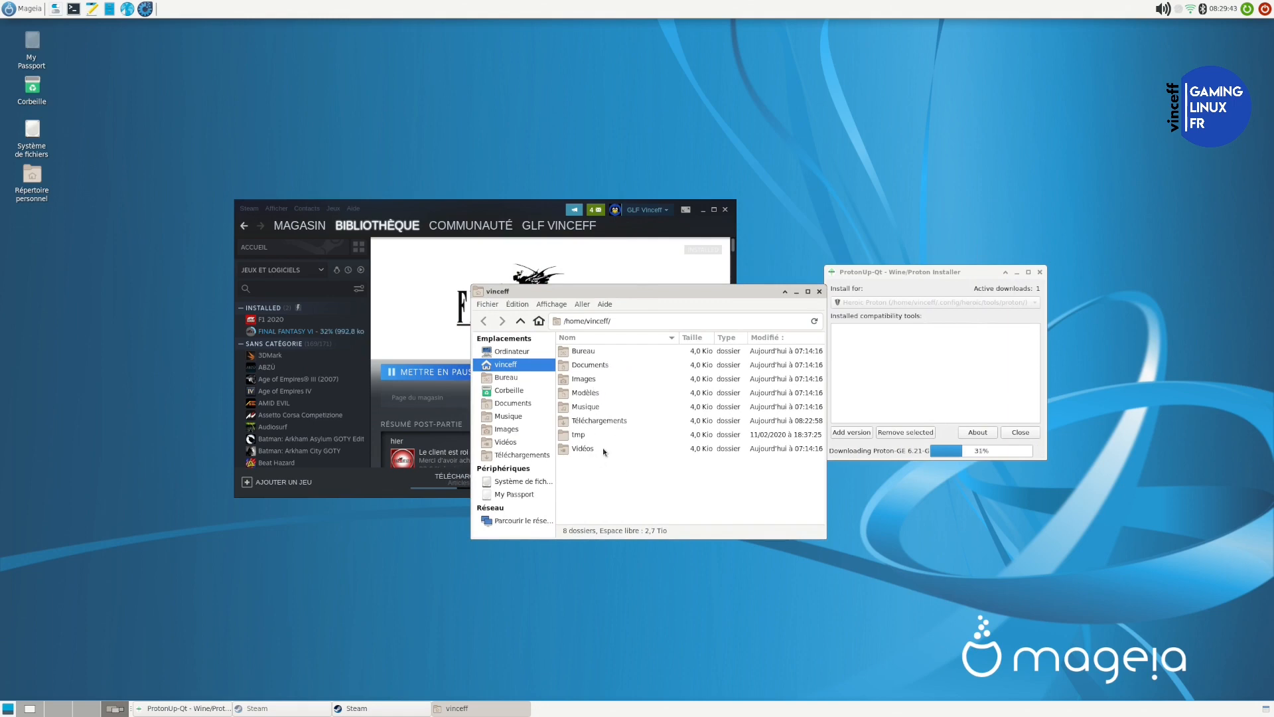
right_click(620, 485)
left_click(636, 489)
type("Games")
key("Return")
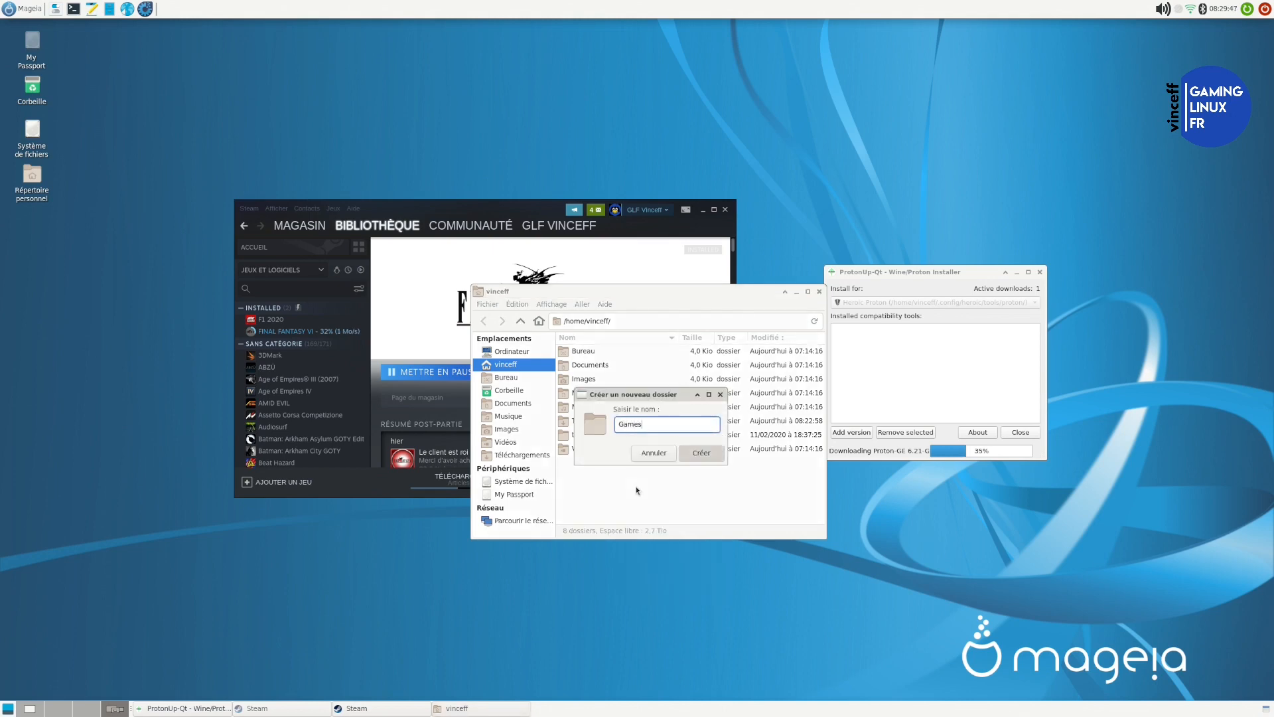
double_click(599, 378)
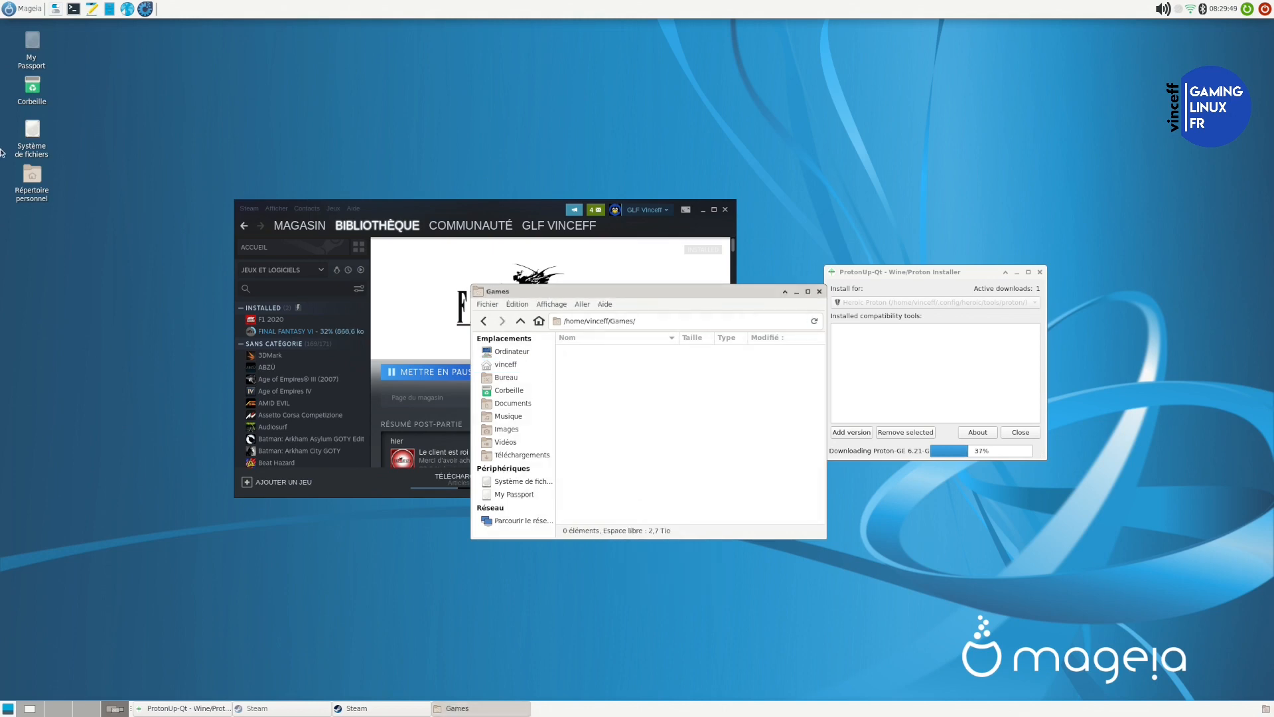
Open the backups folder on the My Passport drive, dismissing the mount error.
left_click(32, 50)
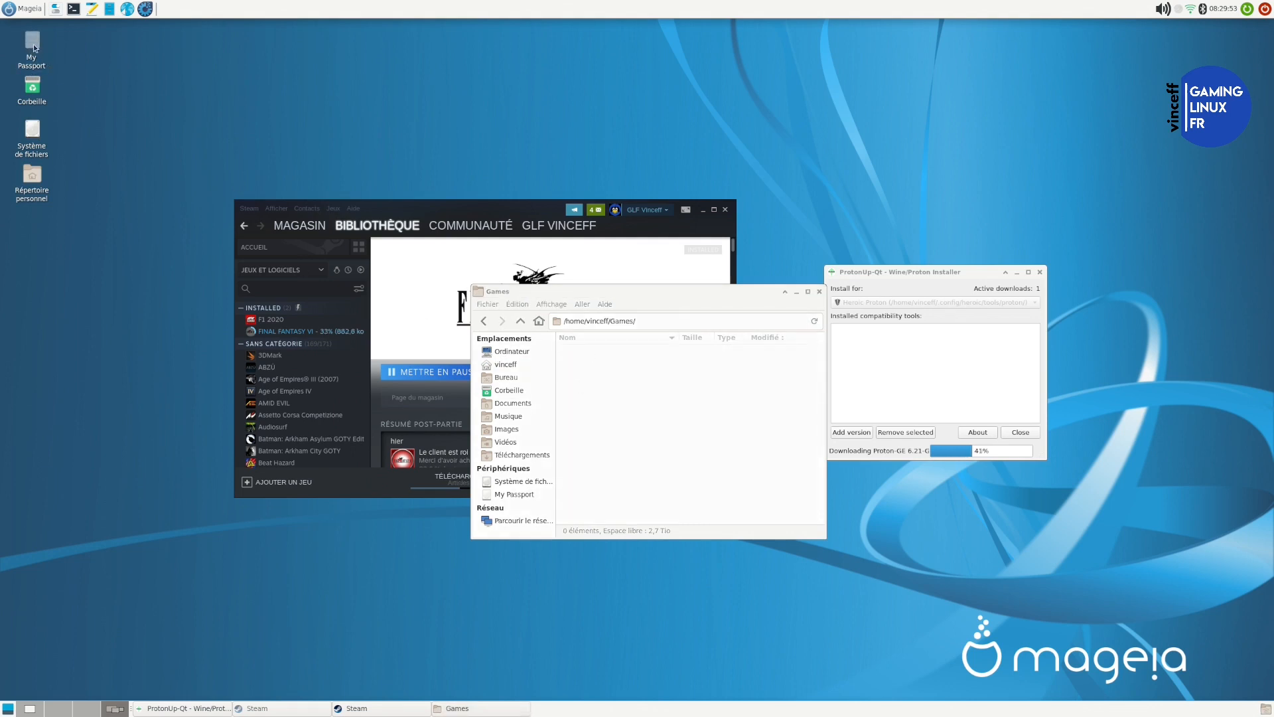
mouse_move(33, 44)
double_click(33, 46)
left_click(628, 391)
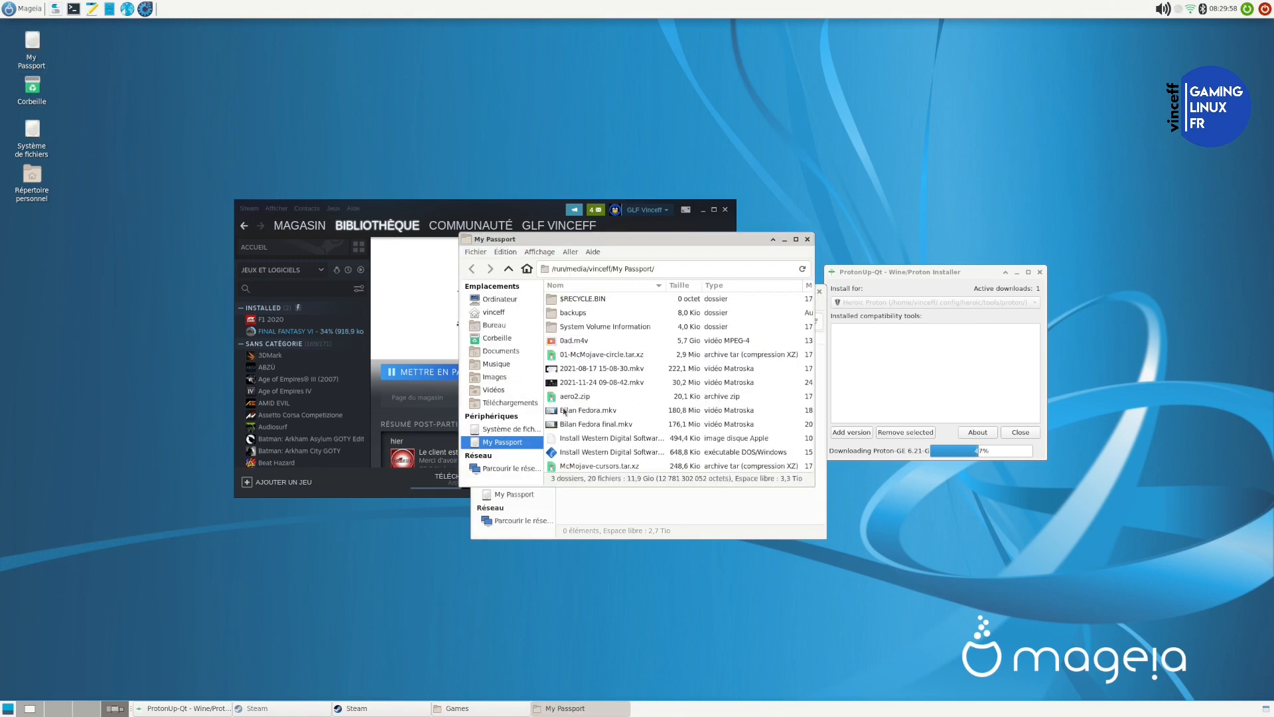
double_click(574, 313)
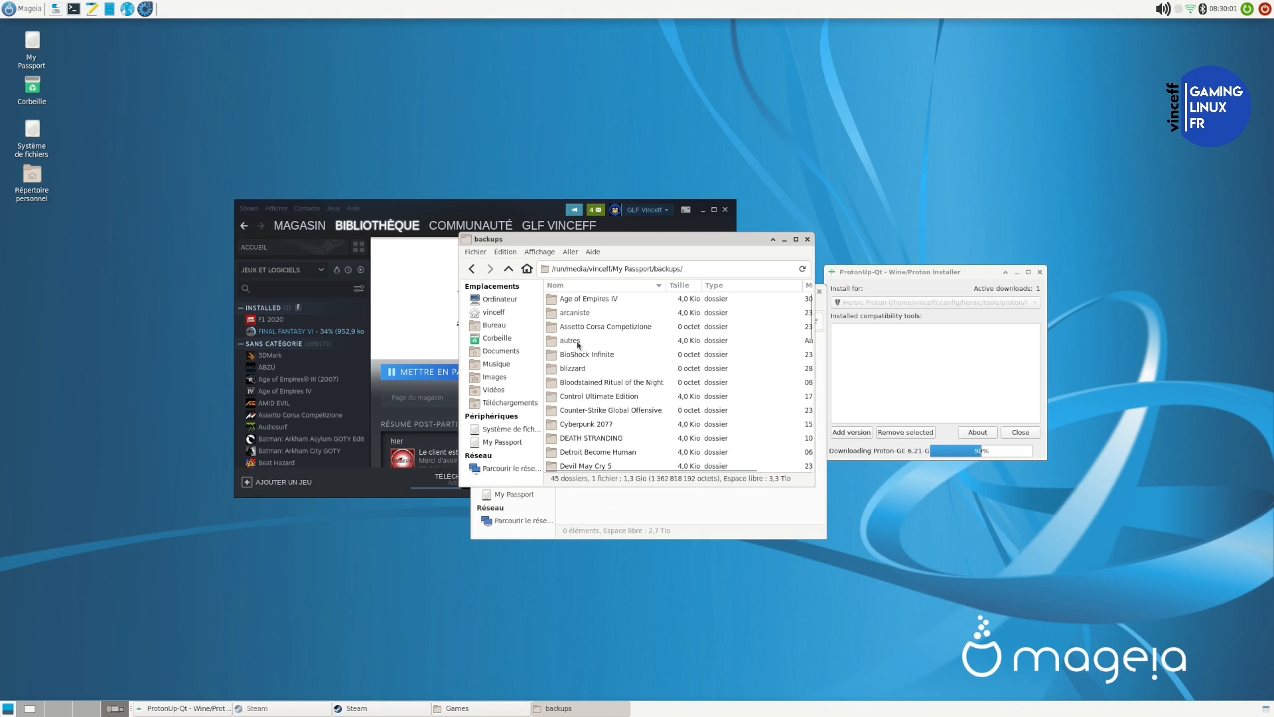
double_click(579, 342)
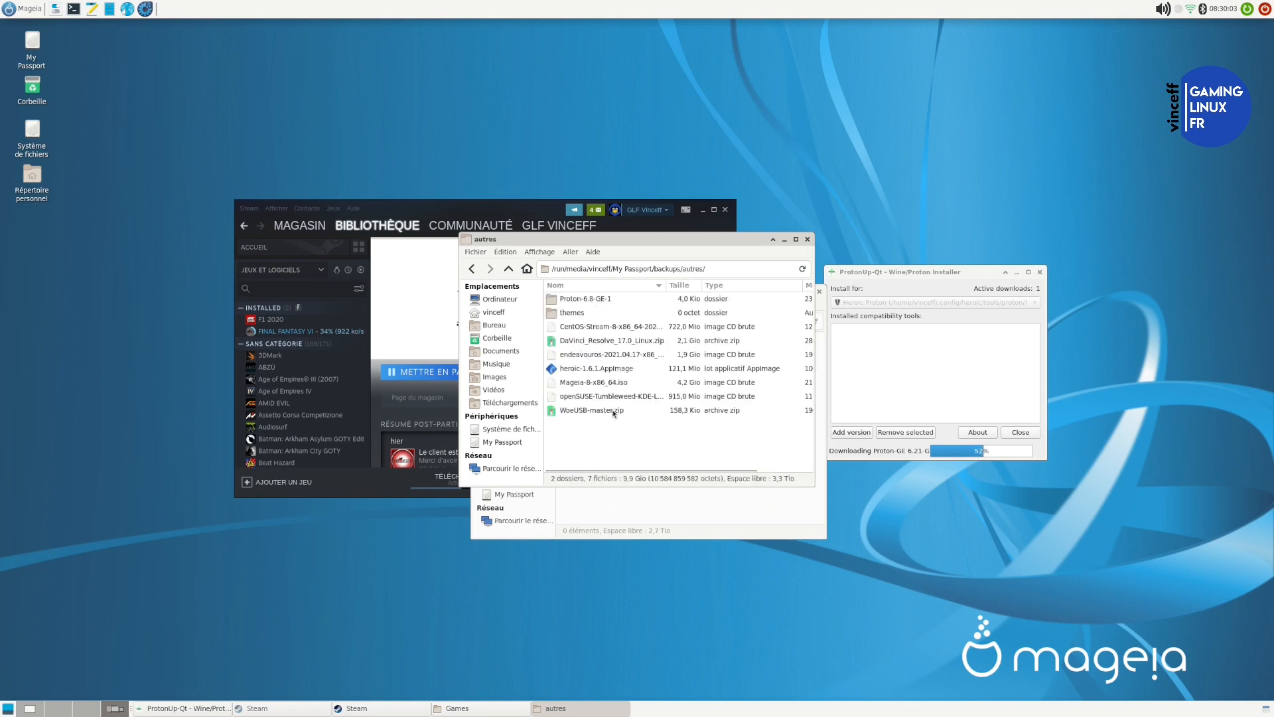
key("BackSpace")
Copy the Heroic backup folder into Games, then minimize both Caja windows.
scroll(597, 408, "down", 5)
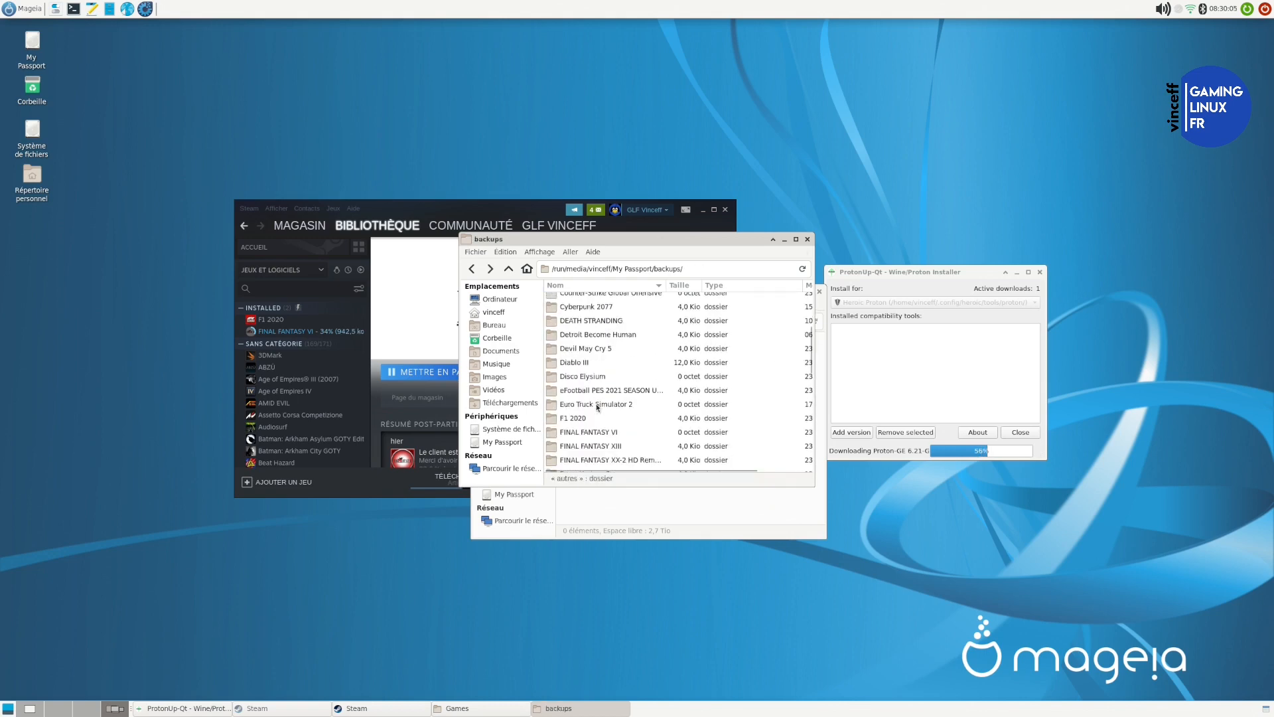
left_click_drag(587, 414, 609, 484)
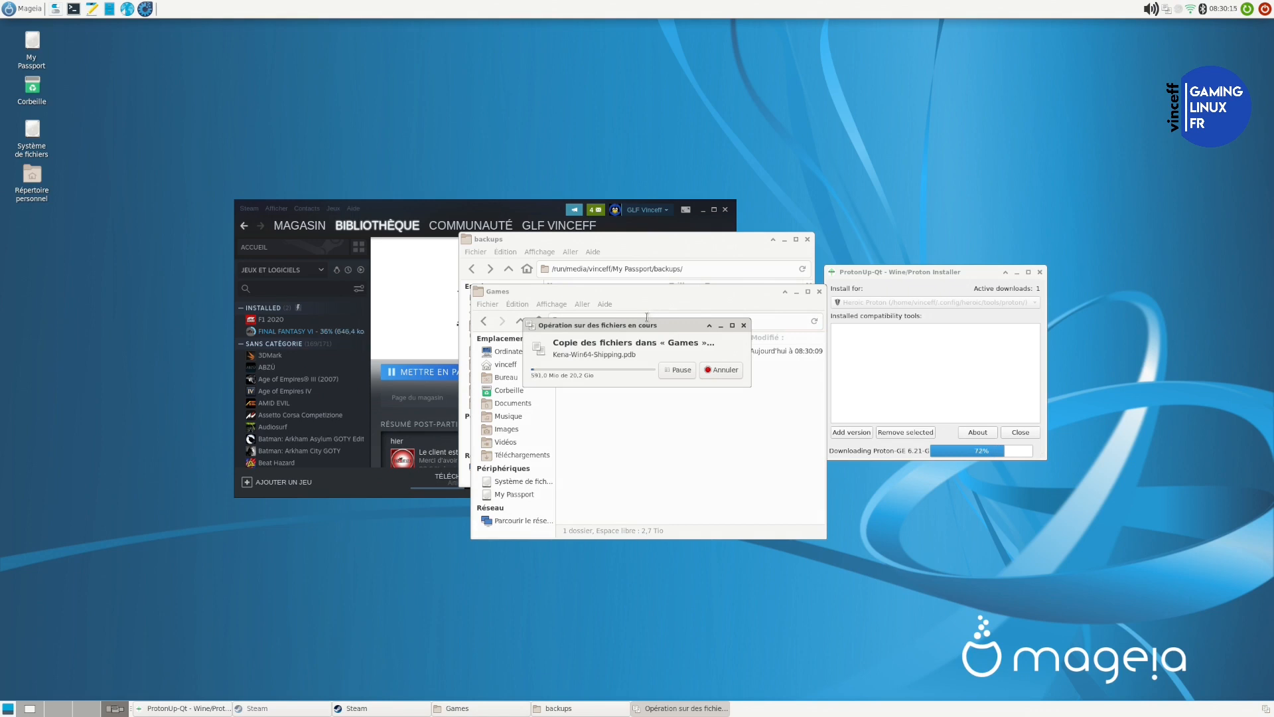
left_click_drag(641, 331, 476, 514)
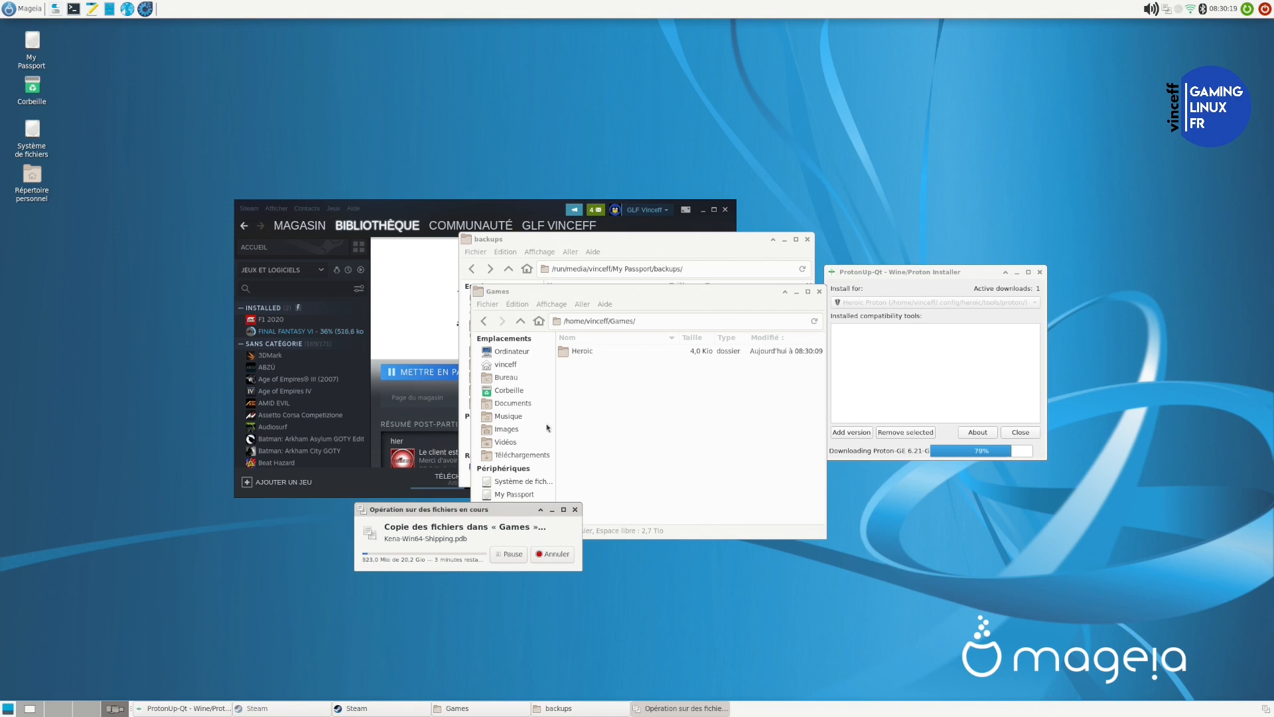
left_click(796, 292)
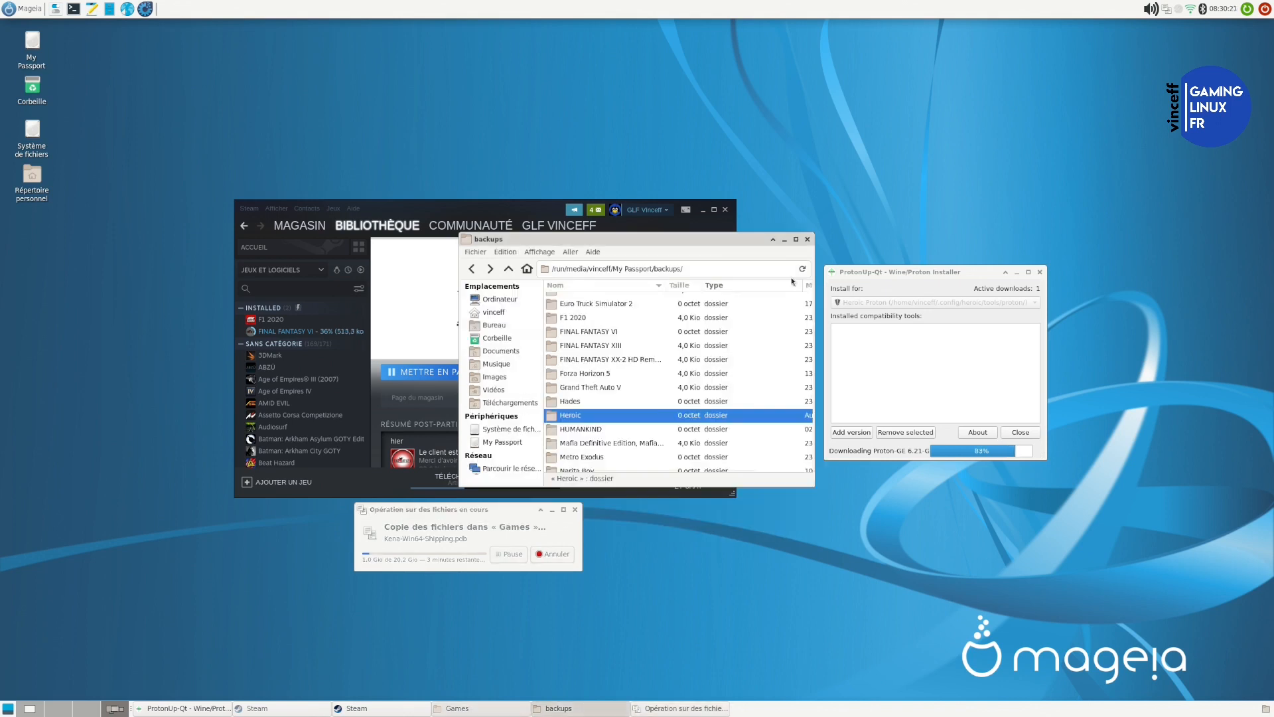
left_click(785, 240)
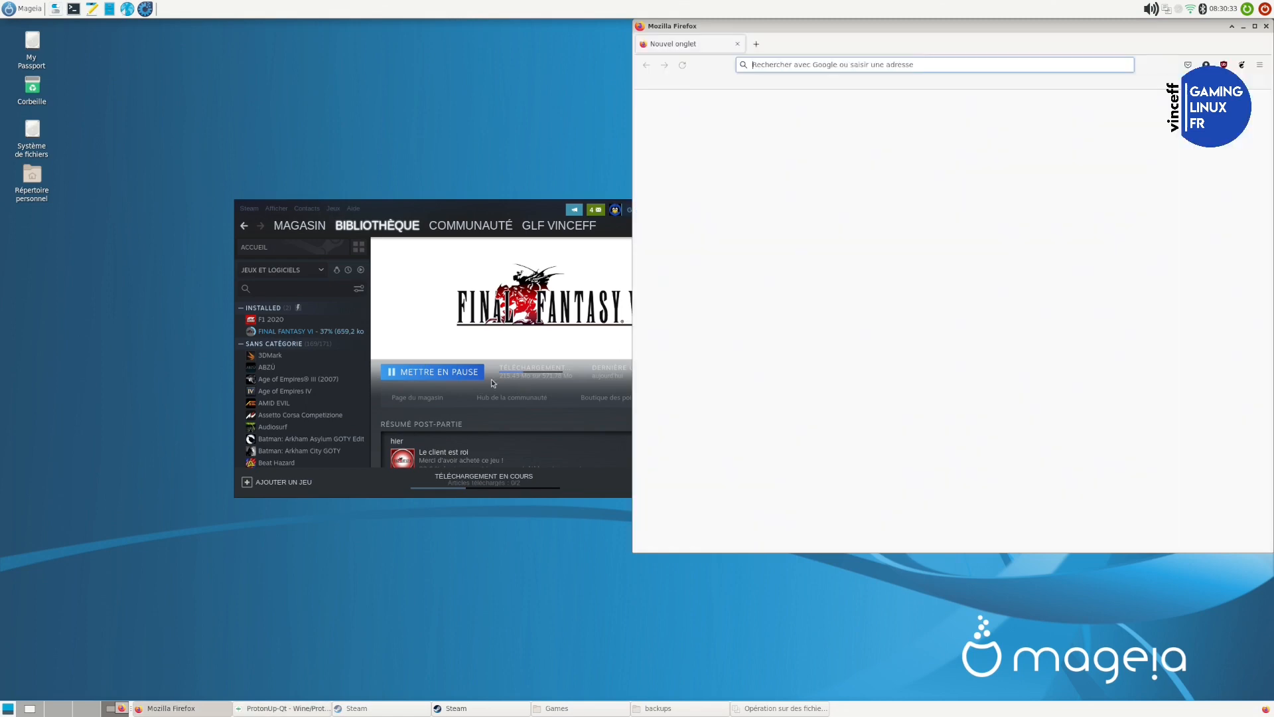
Search 'télécharger battle.net' and save Battle.net-Setup.exe from Blizzard's Windows download page.
left_click_drag(935, 32, 809, 93)
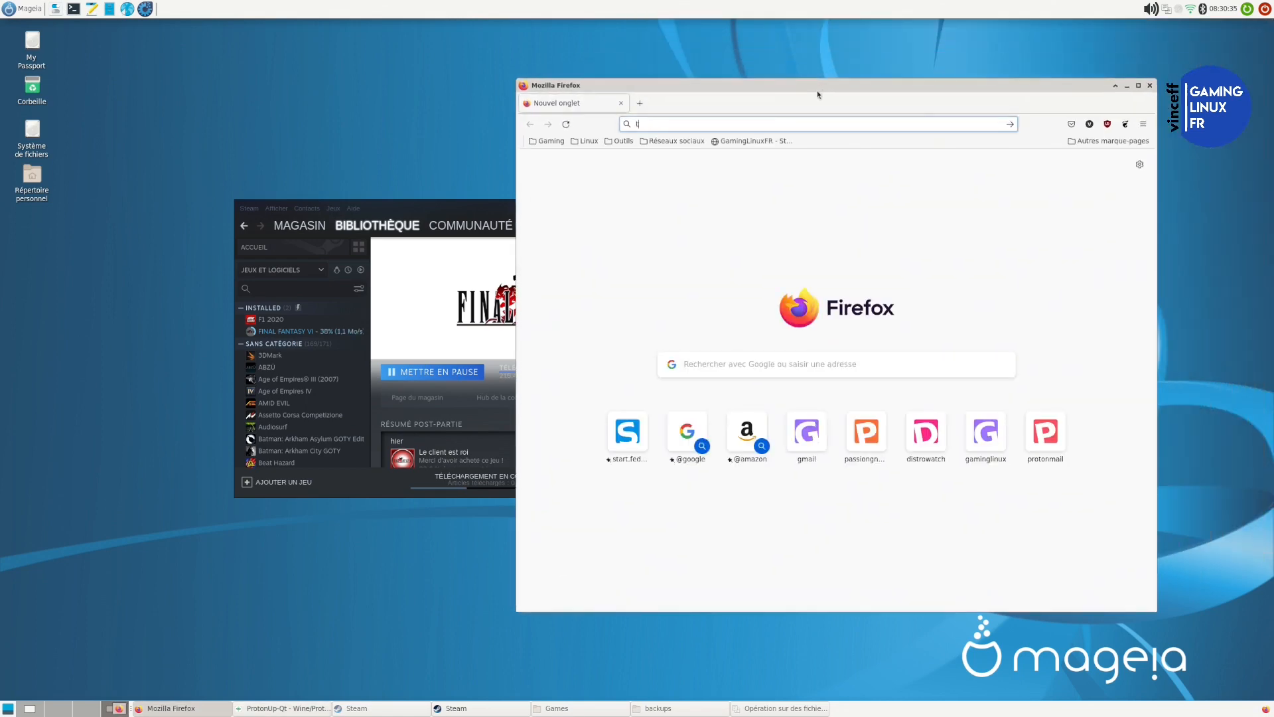
type("télécharger b")
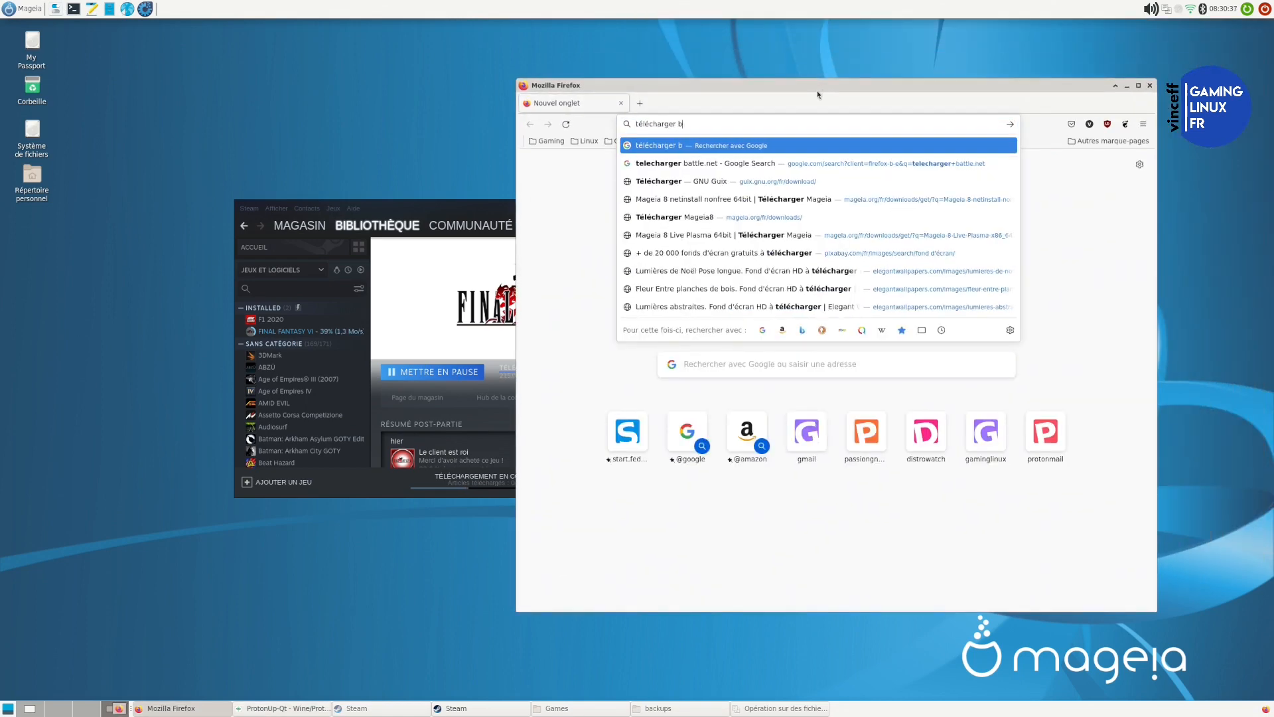
type("attle.net")
key("Return")
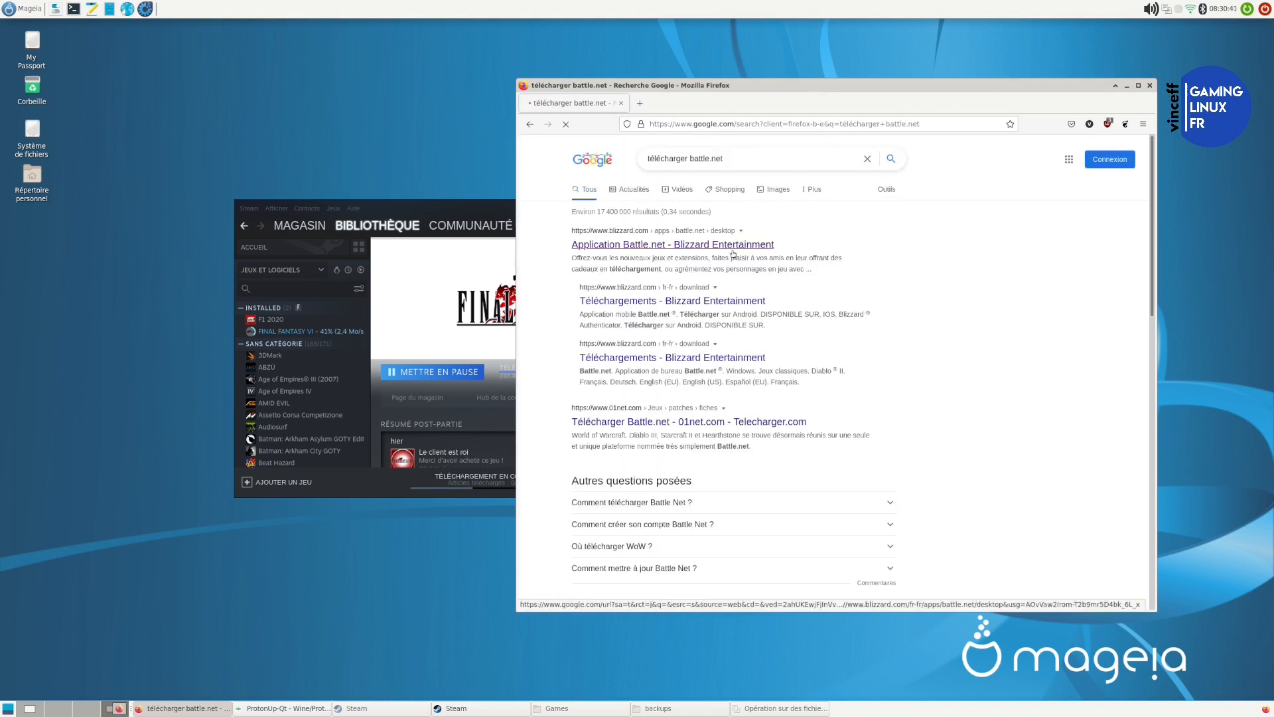
left_click(826, 252)
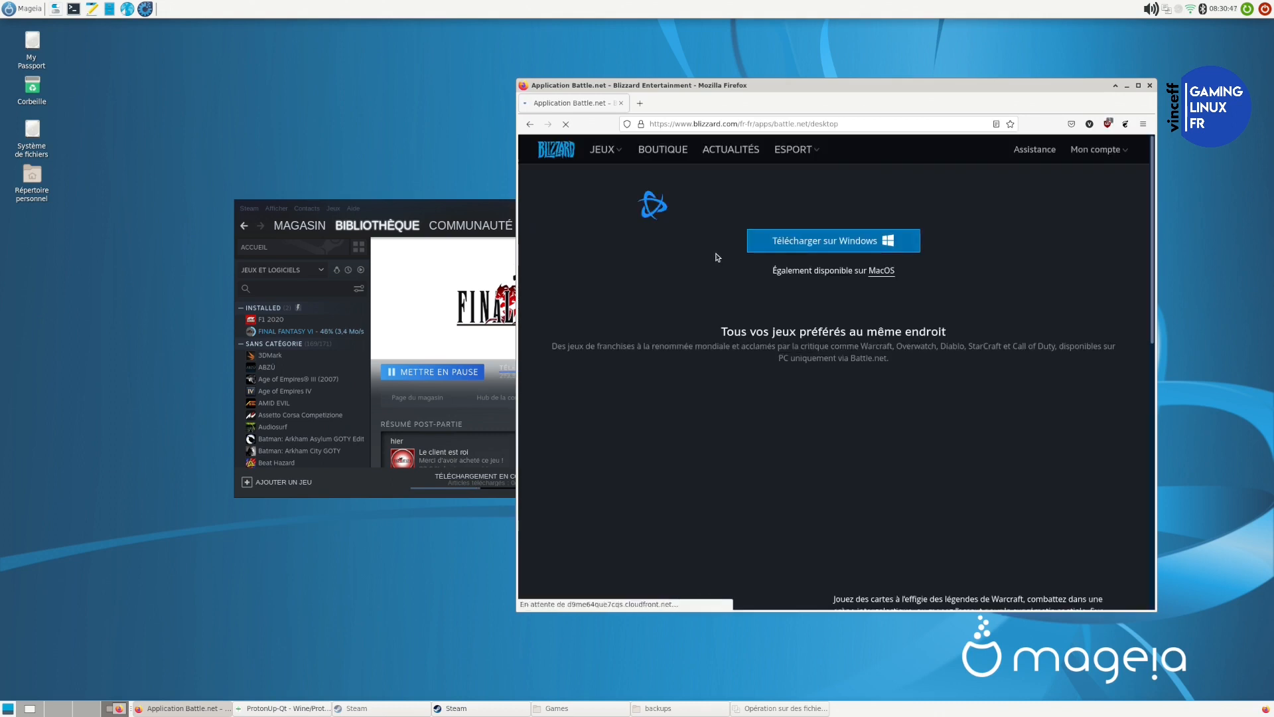
left_click(830, 241)
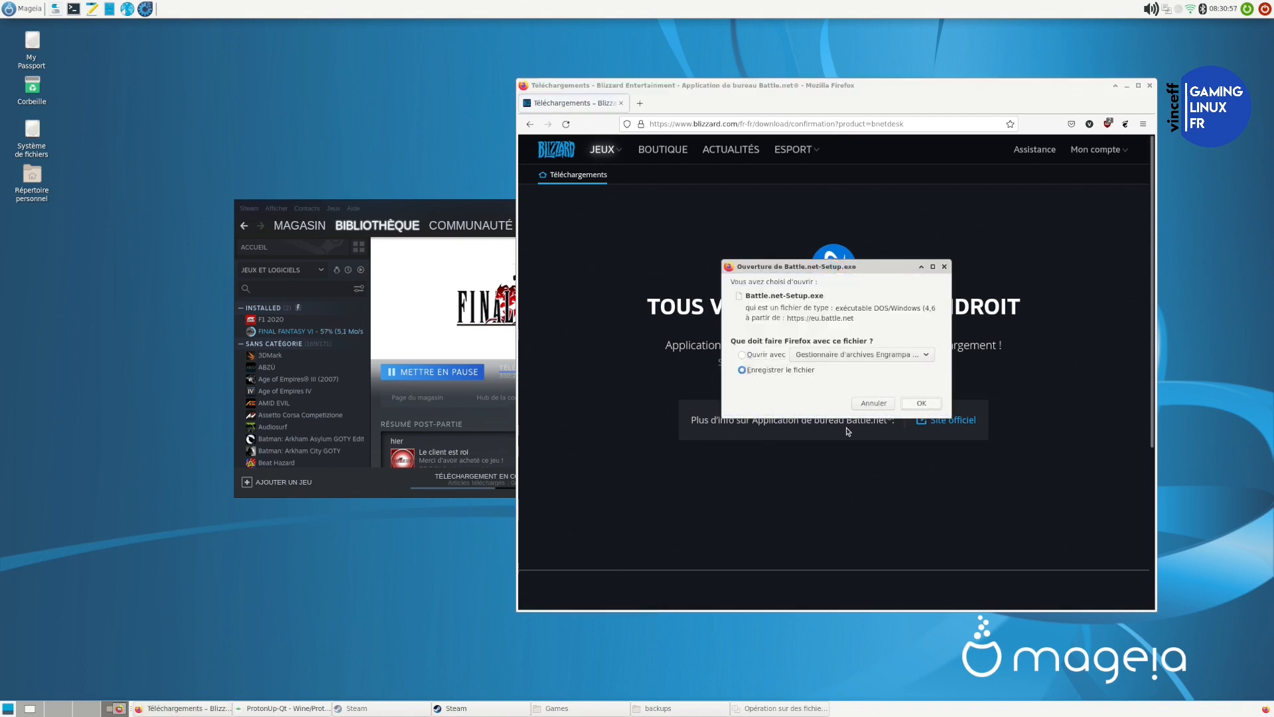
key("Return")
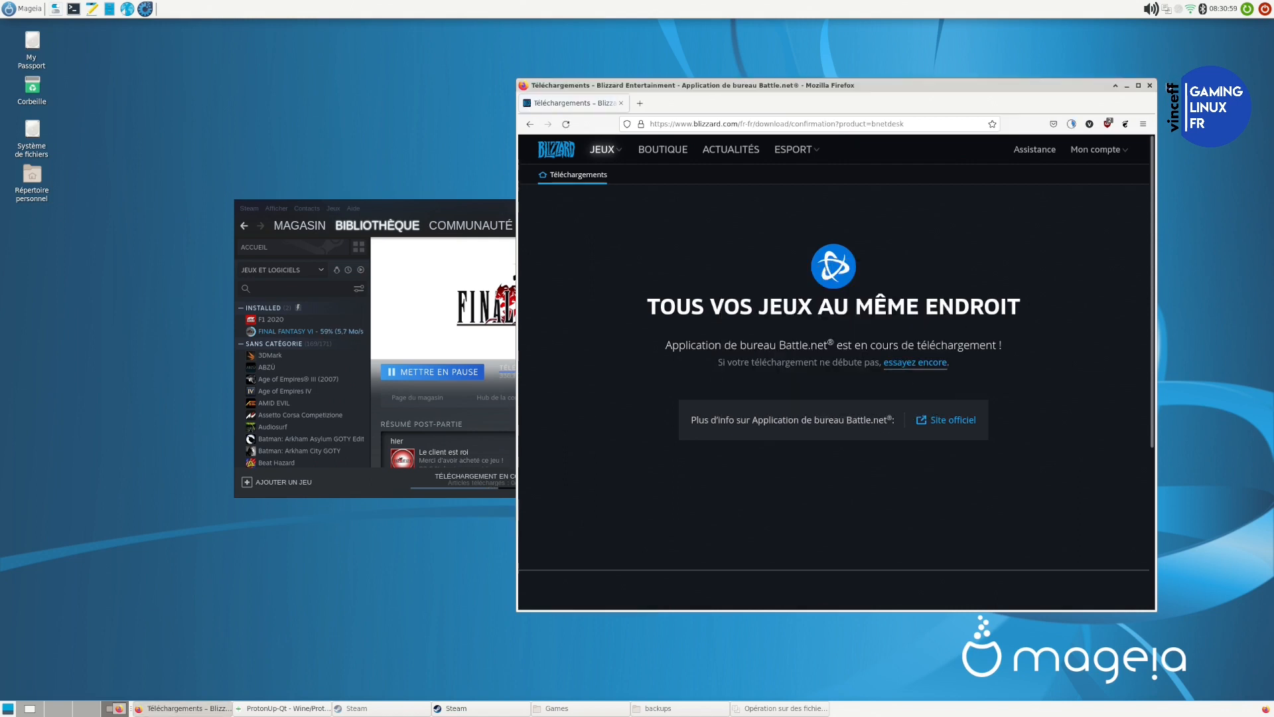
left_click(1127, 86)
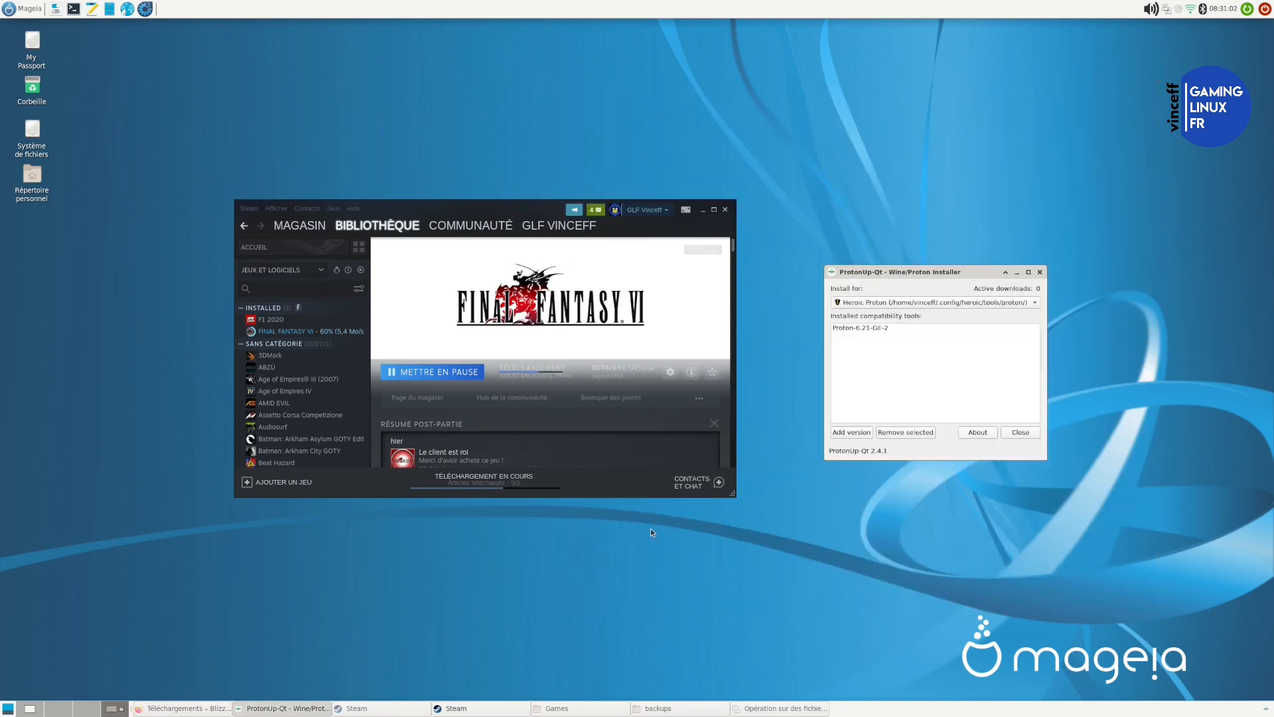
Keep Heroic Proton as ProtonUp-Qt's install target and place the copy progress window below Steam.
left_click(935, 303)
left_click(897, 377)
left_click(735, 709)
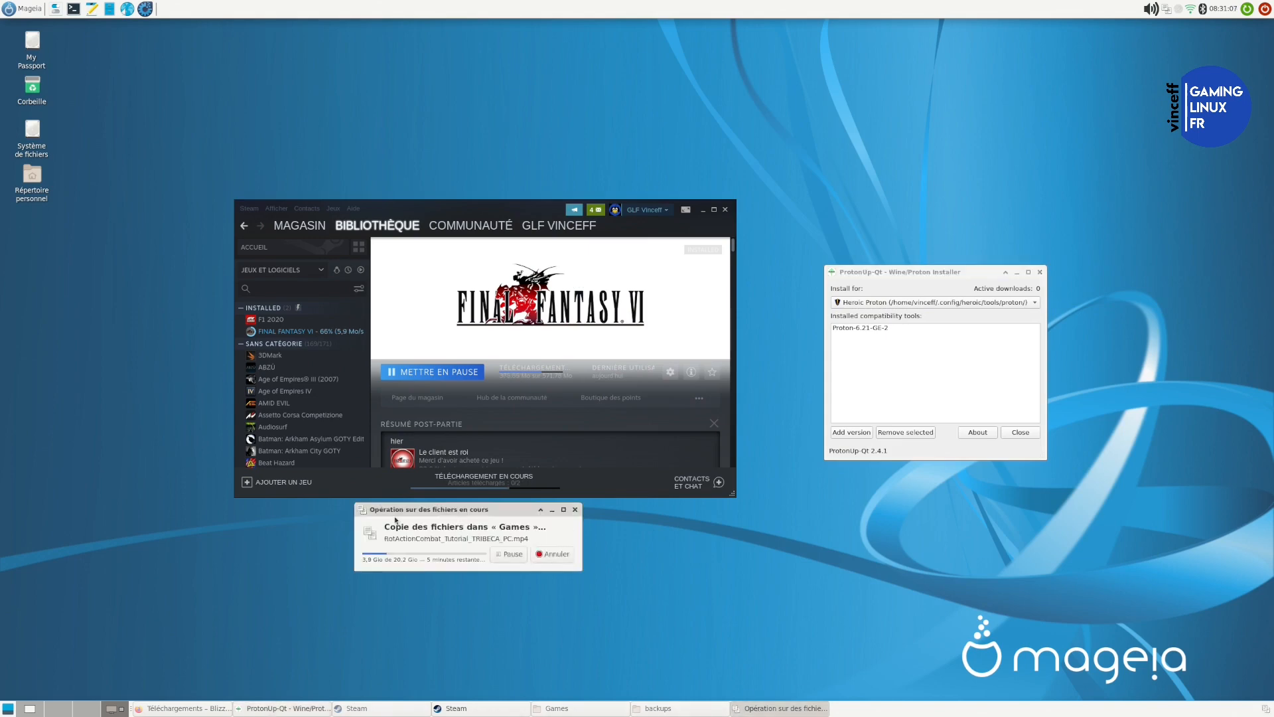
left_click_drag(410, 510, 383, 549)
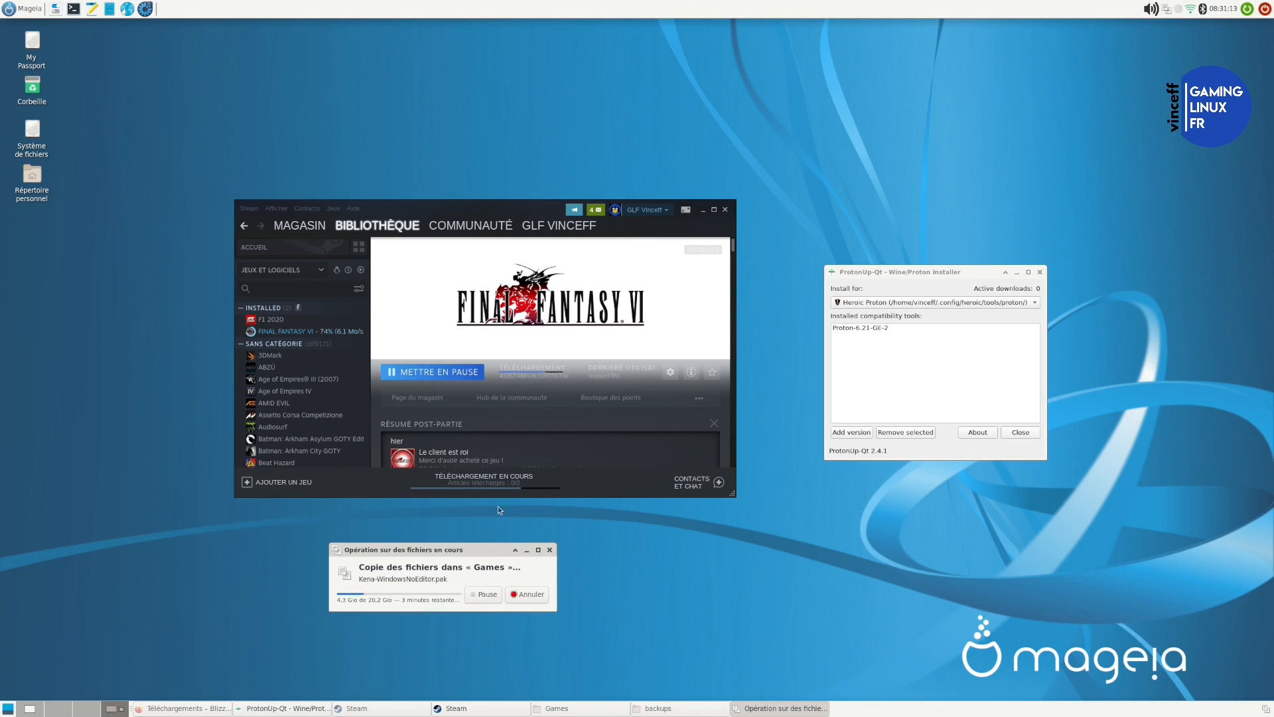
left_click(293, 331)
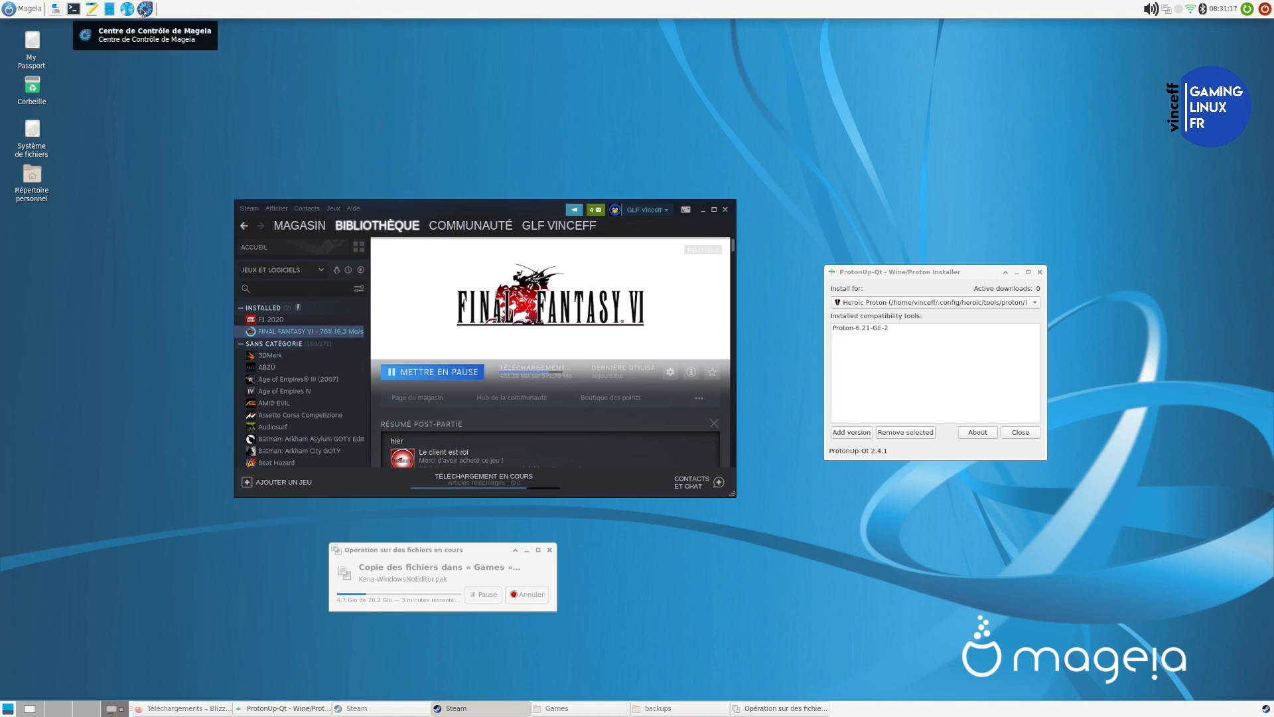
Launch the Discover software centre and search for 'plank'.
left_click(18, 5)
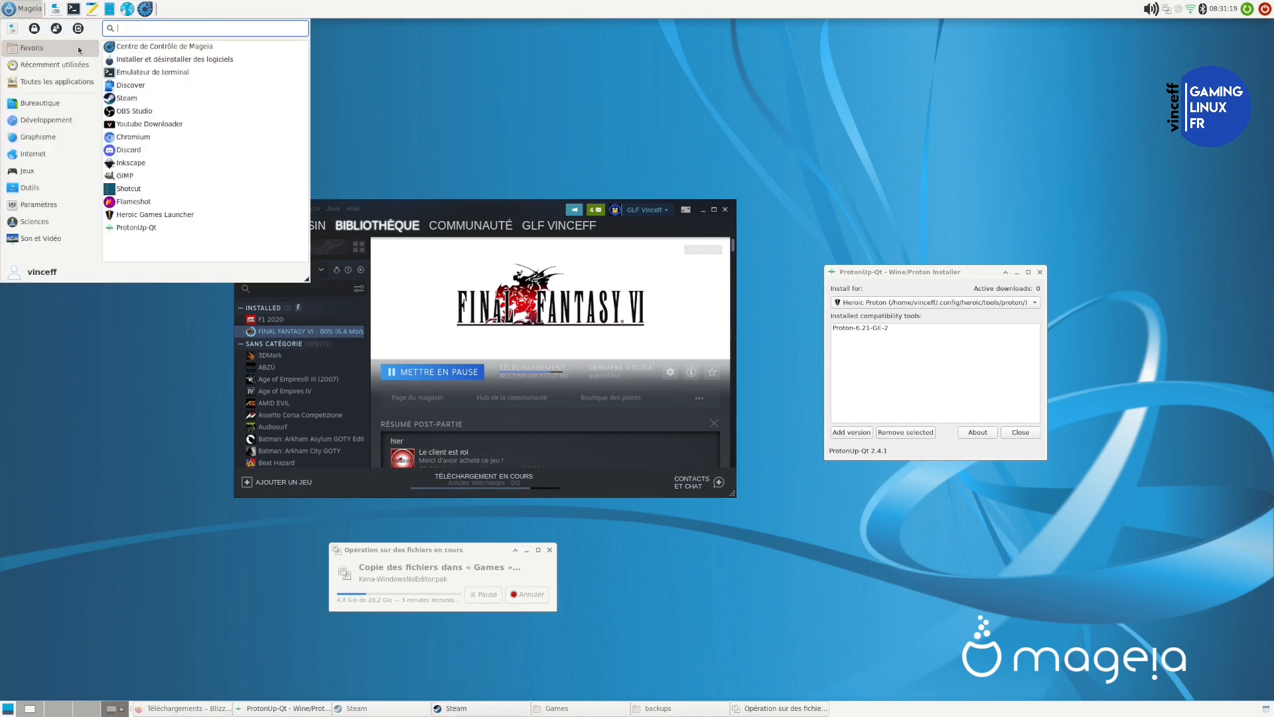
left_click(230, 86)
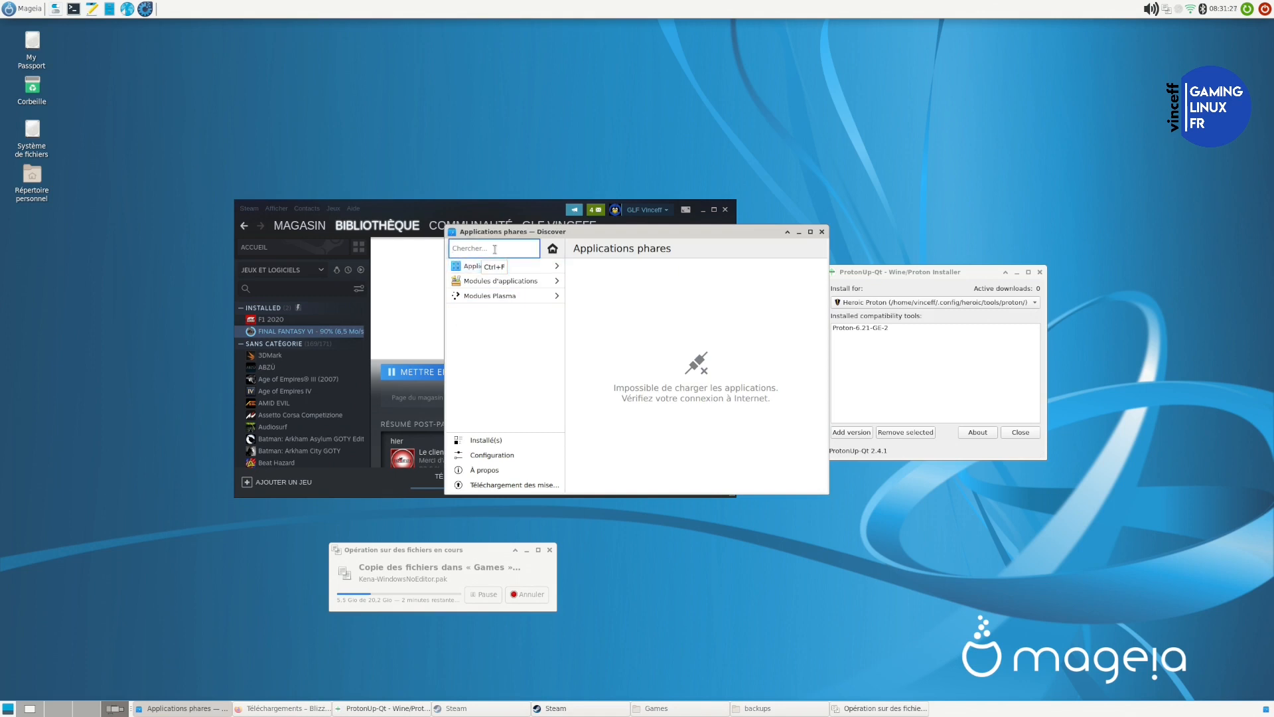
left_click(495, 249)
type("plank")
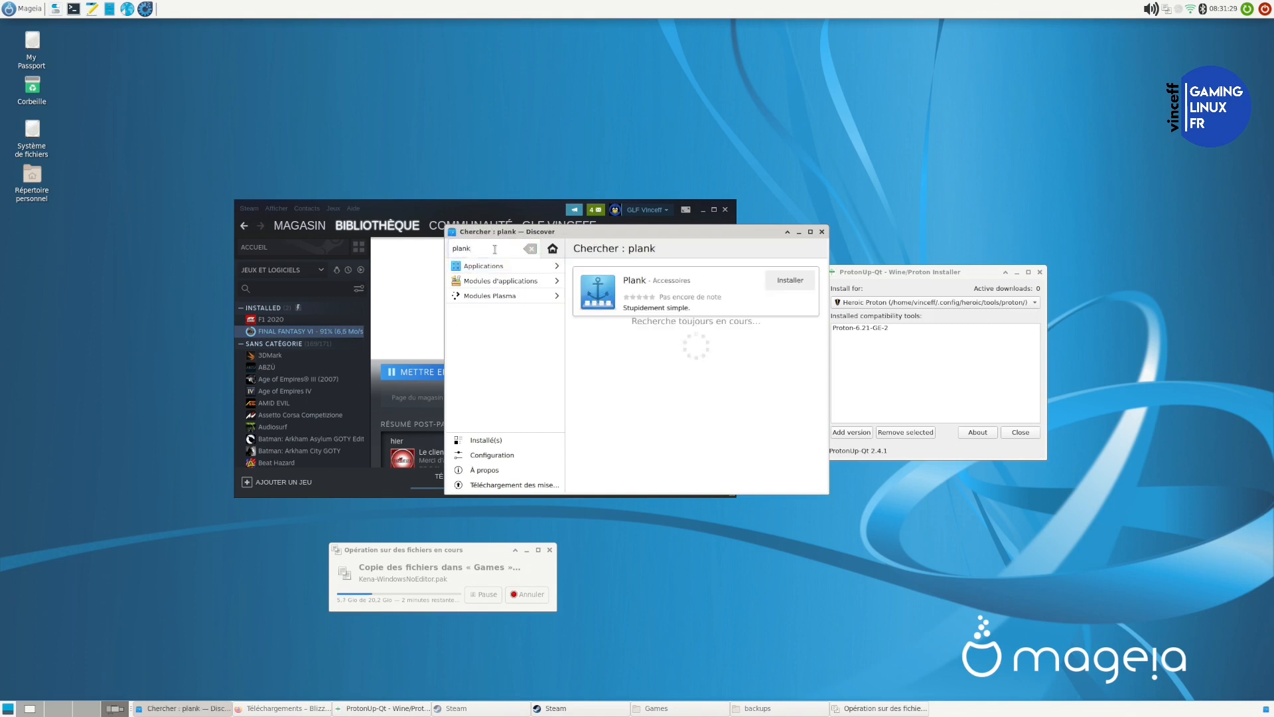
Install the Plank dock with root authorisation, check its details, and close Discover.
left_click(789, 280)
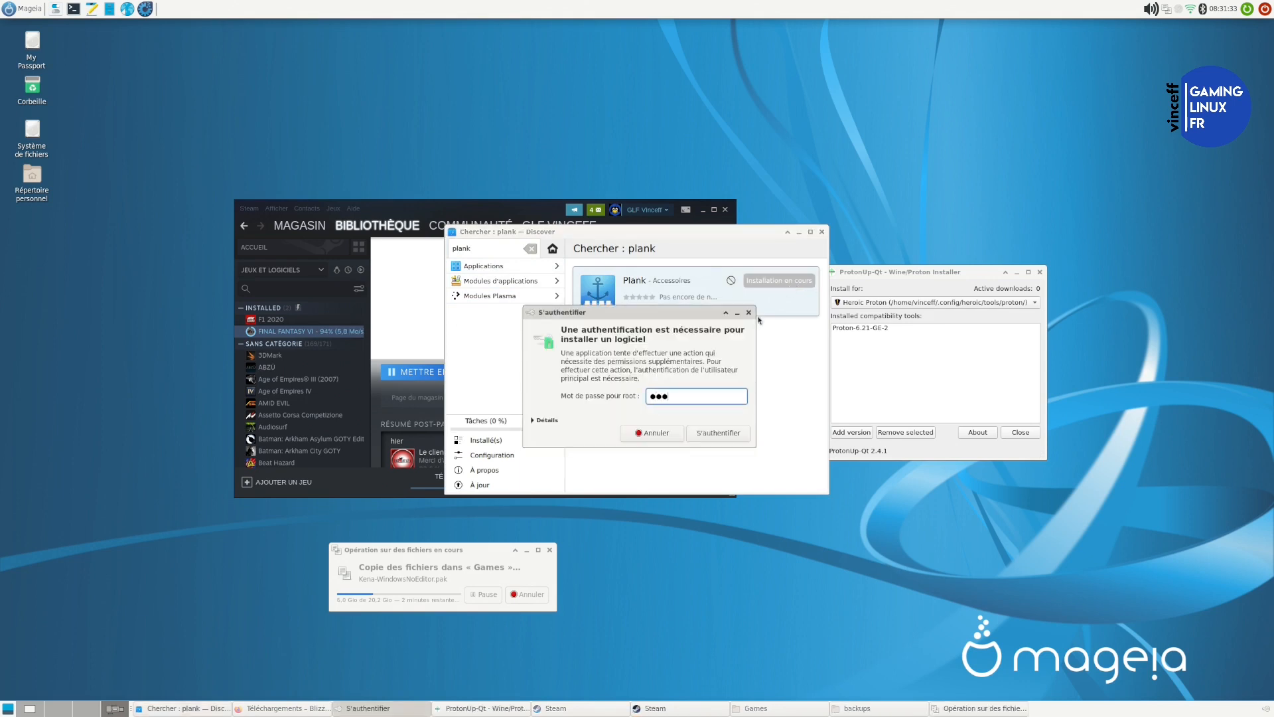
key("Return")
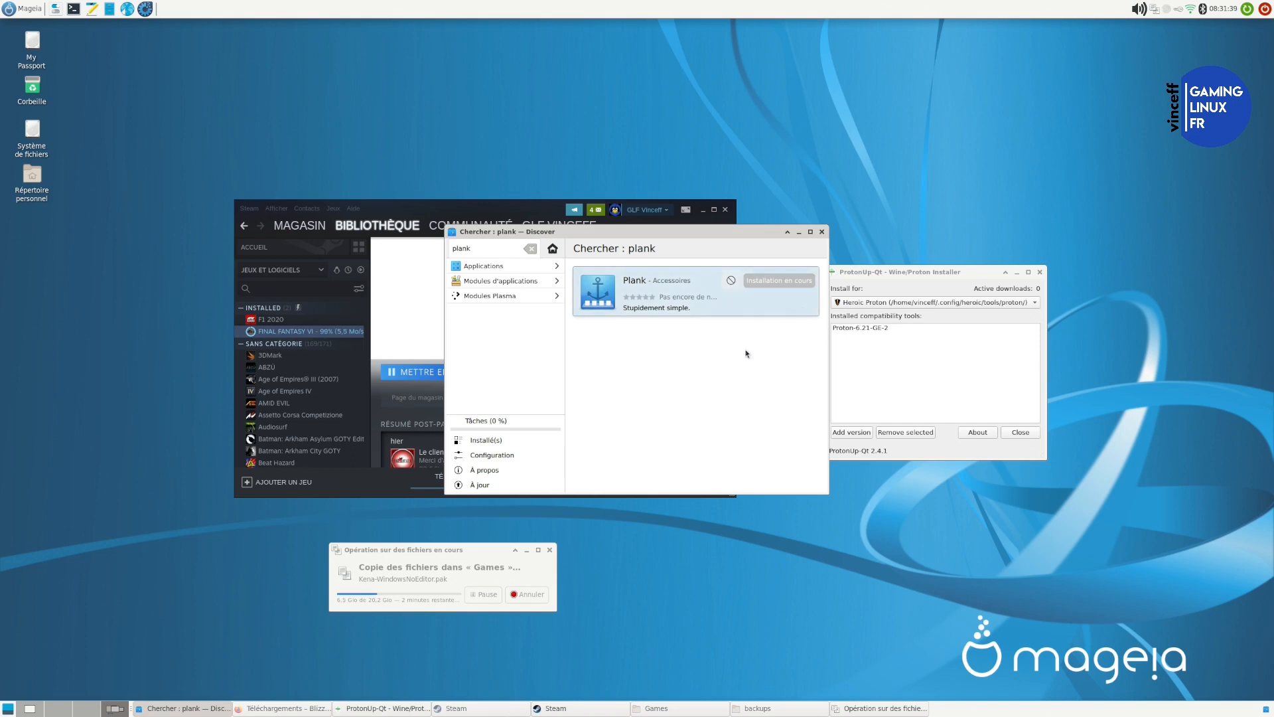
scroll(719, 372, "down", 3)
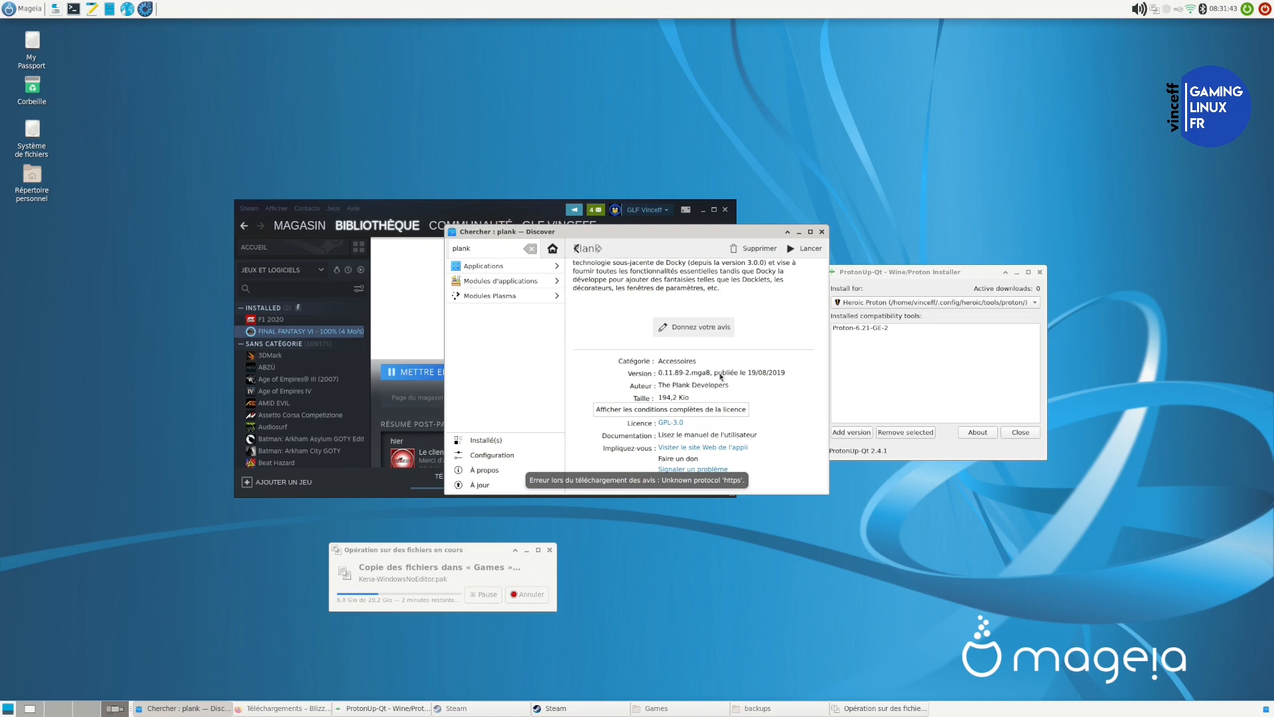
scroll(721, 377, "up", 3)
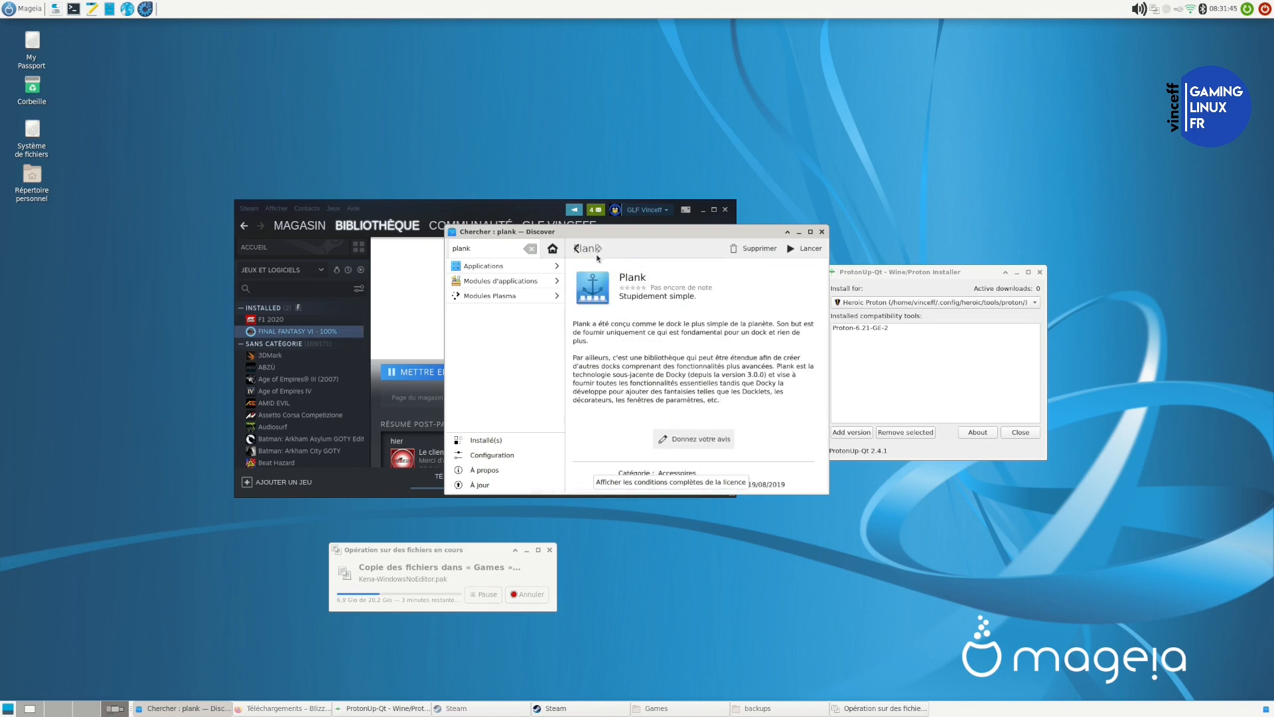
left_click(577, 248)
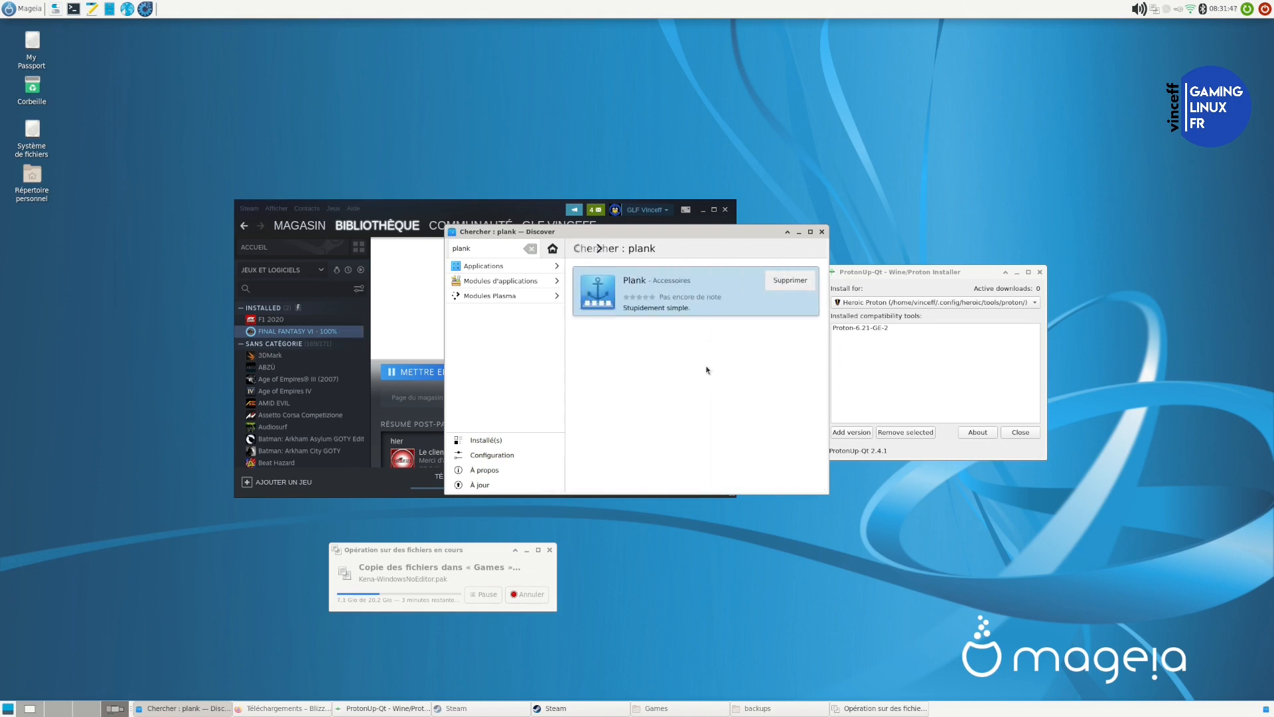
left_click(822, 232)
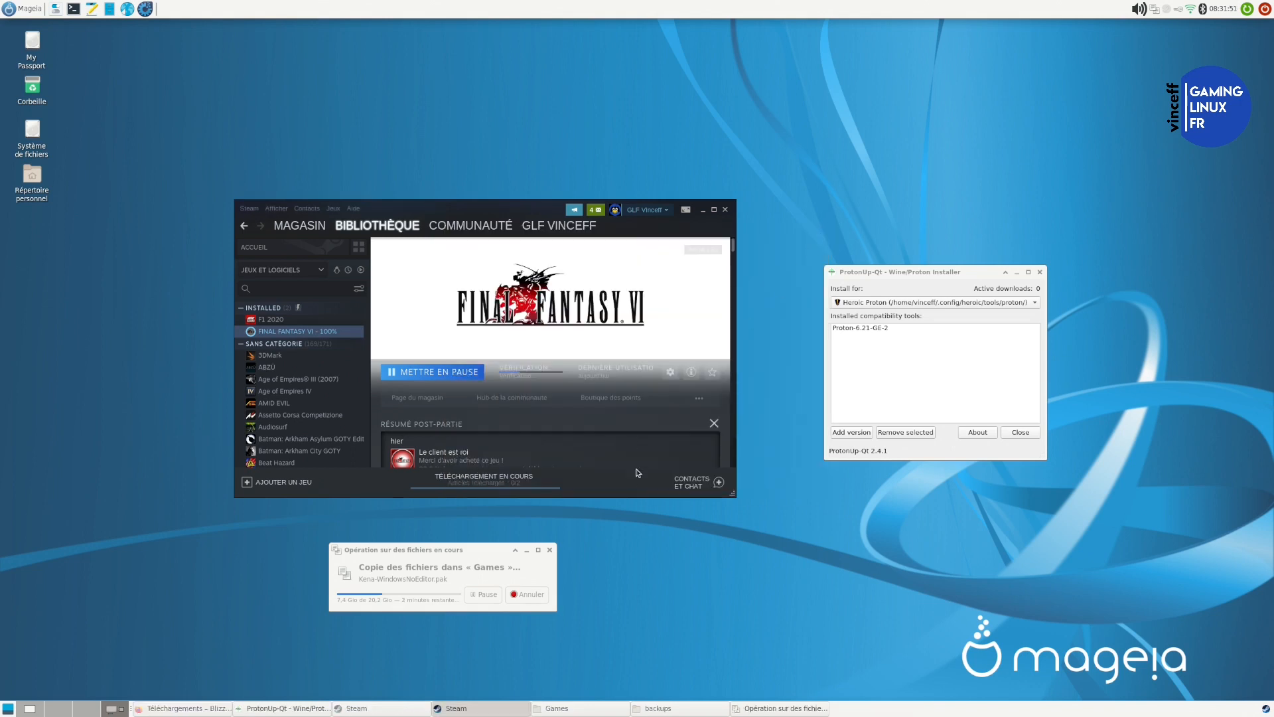
Start the Plank dock from the application menu search.
left_click(23, 9)
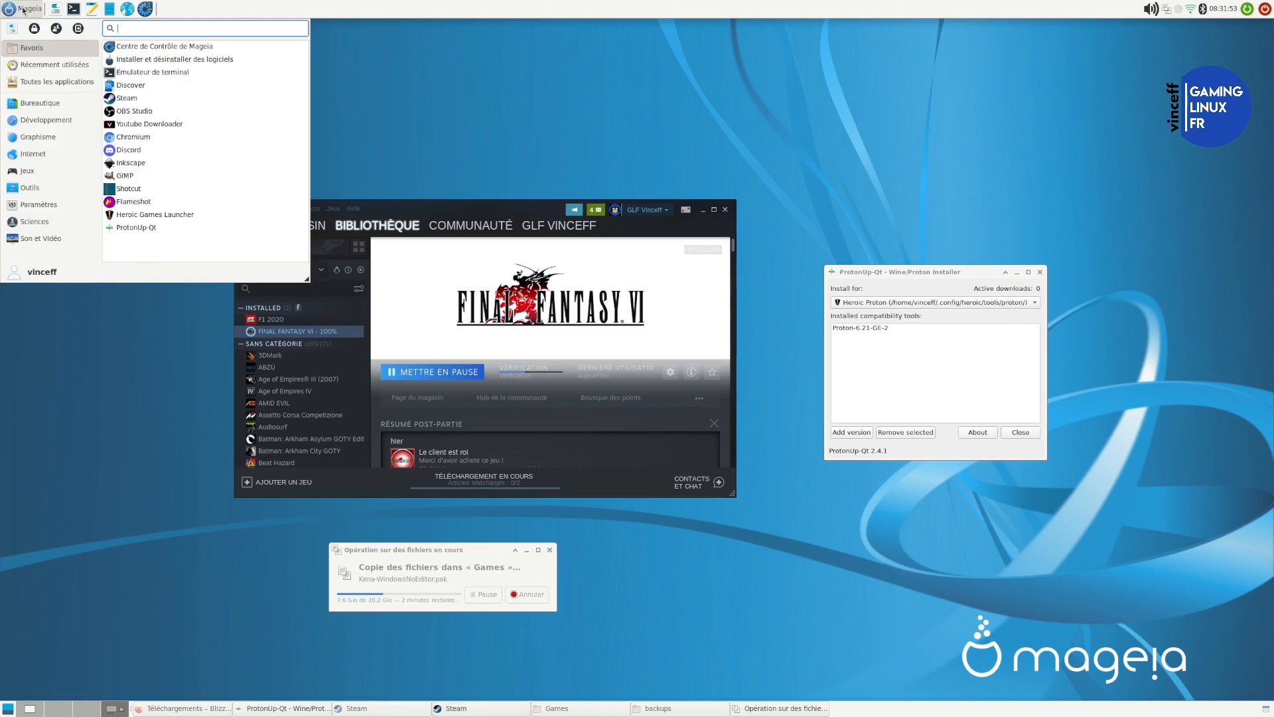
type("plank")
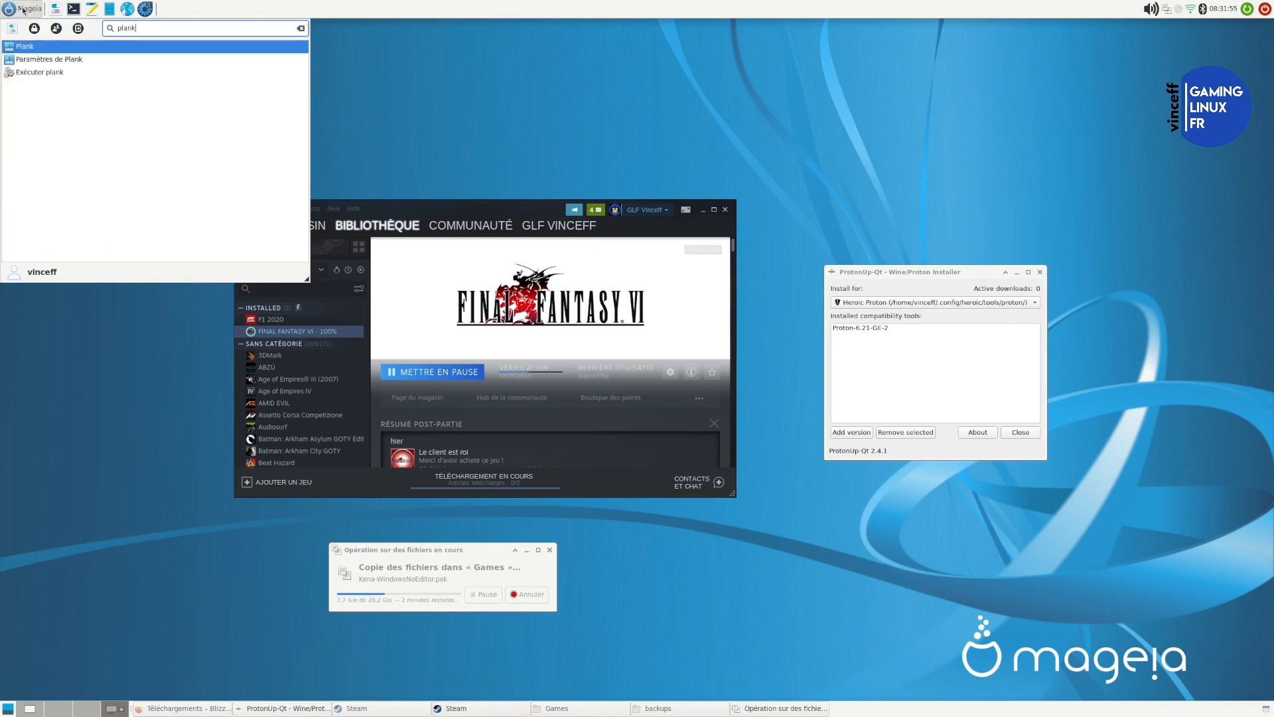
key("Return")
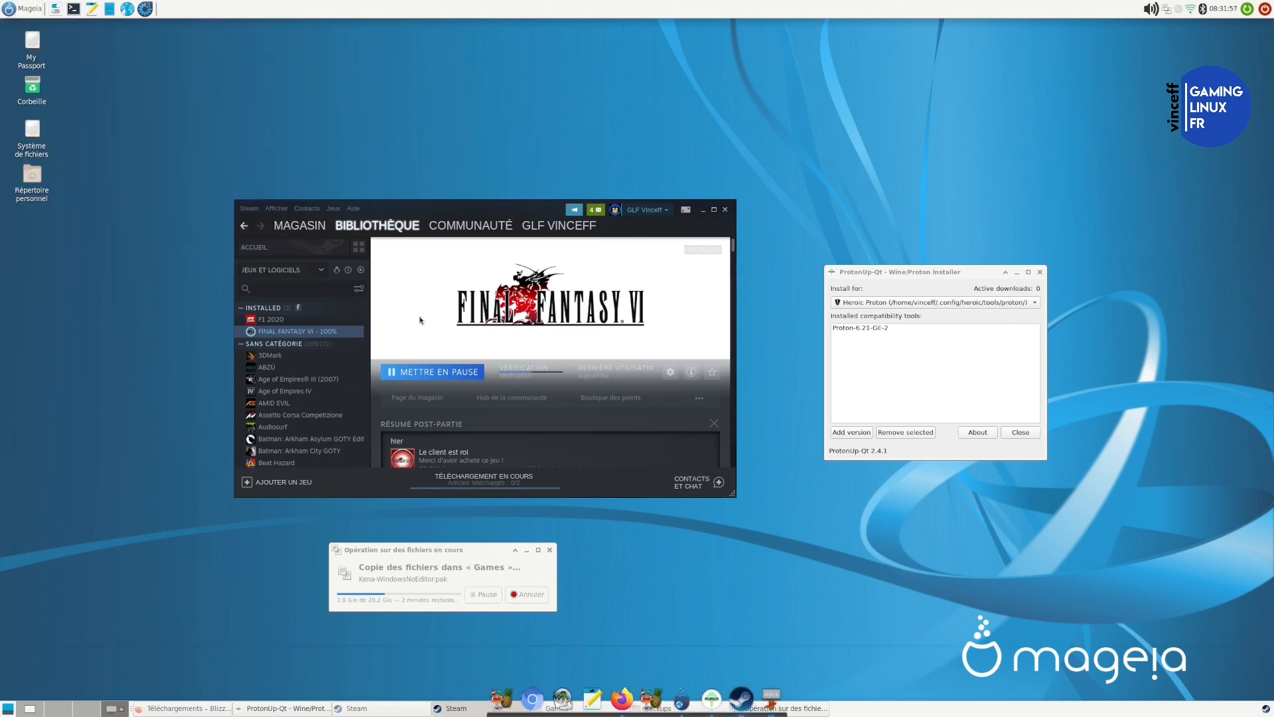
Remove the separator item from the bottom Xfce panel.
right_click(943, 708)
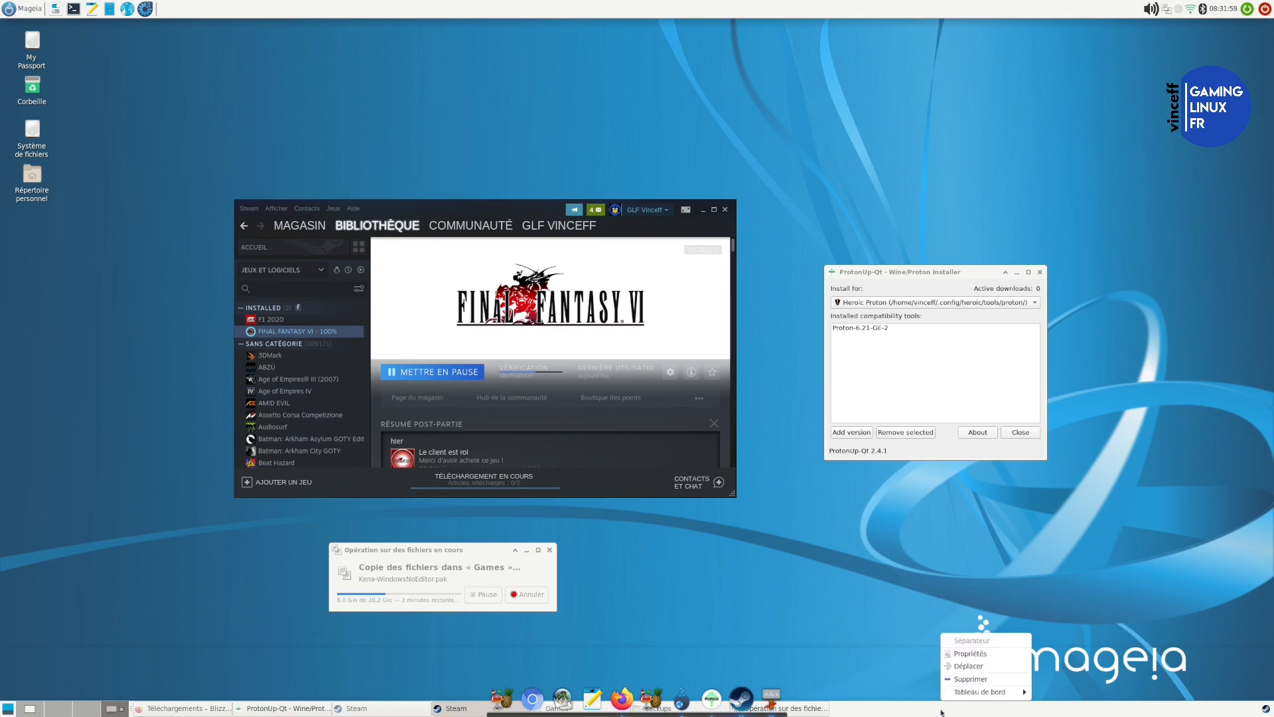
mouse_move(977, 699)
left_click(985, 680)
left_click(722, 381)
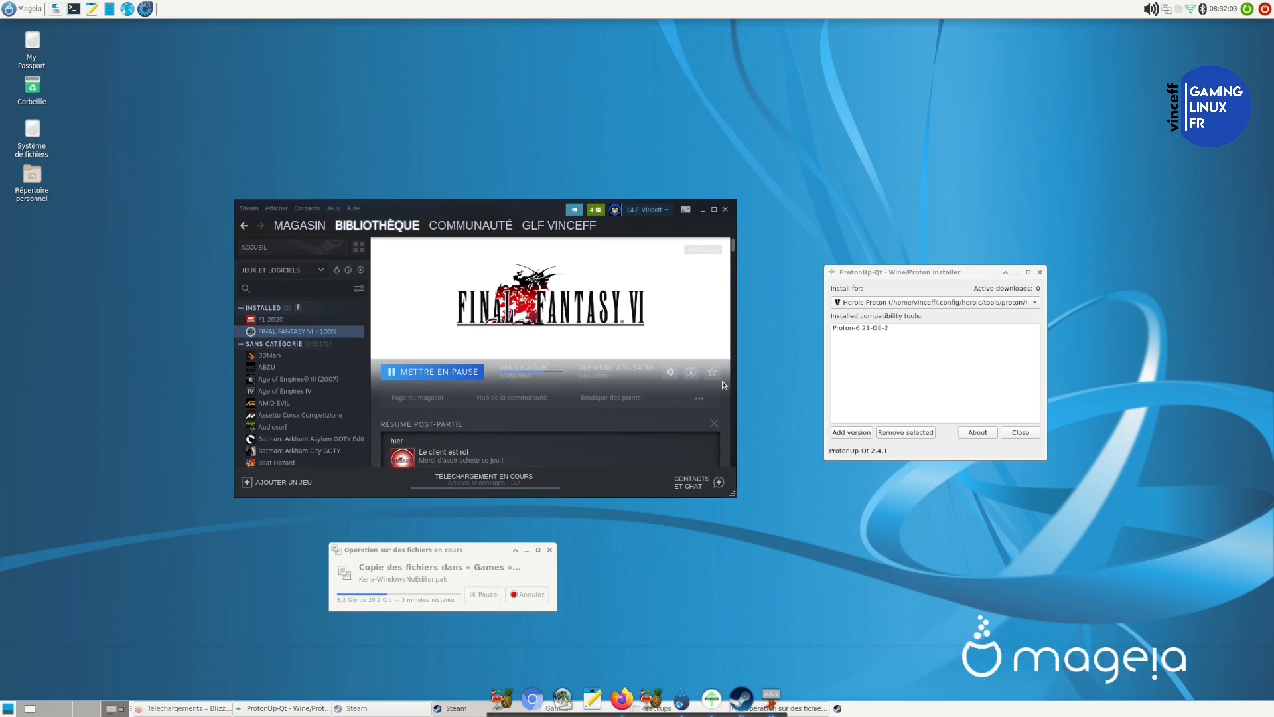
Delete panel 2 in Panel Preferences and confirm the deletion.
right_click(1007, 705)
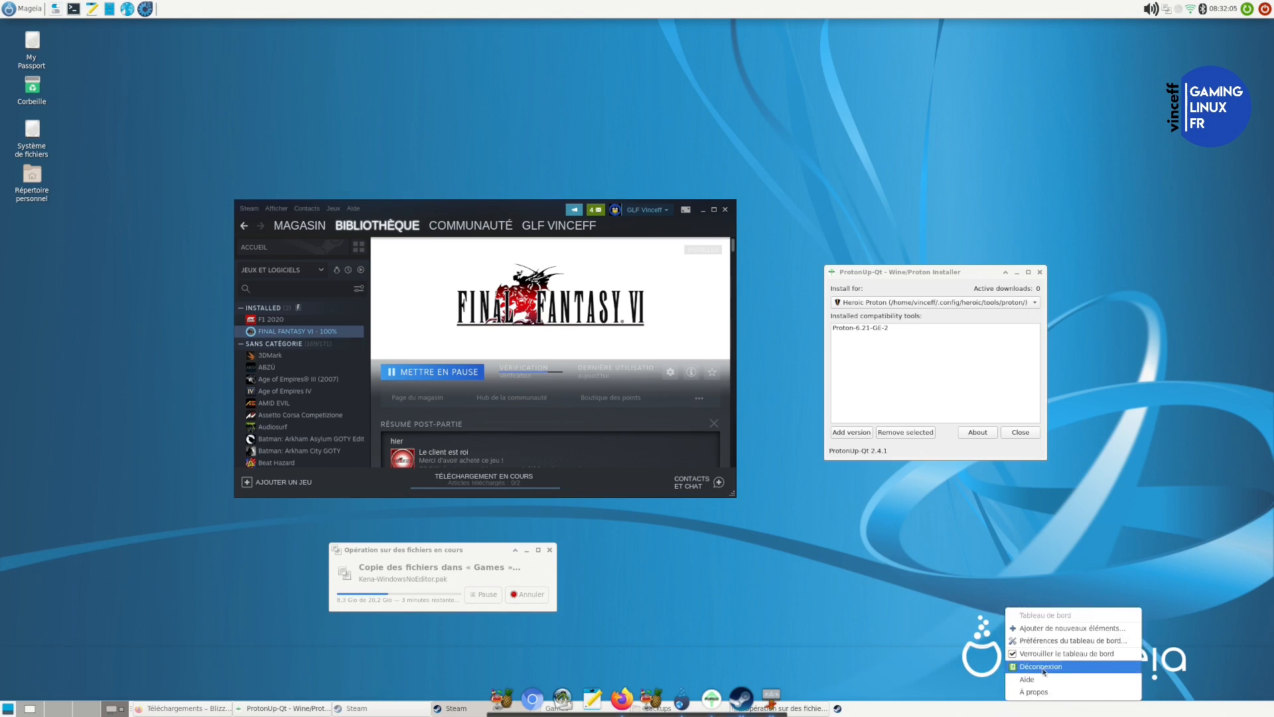
left_click(1058, 642)
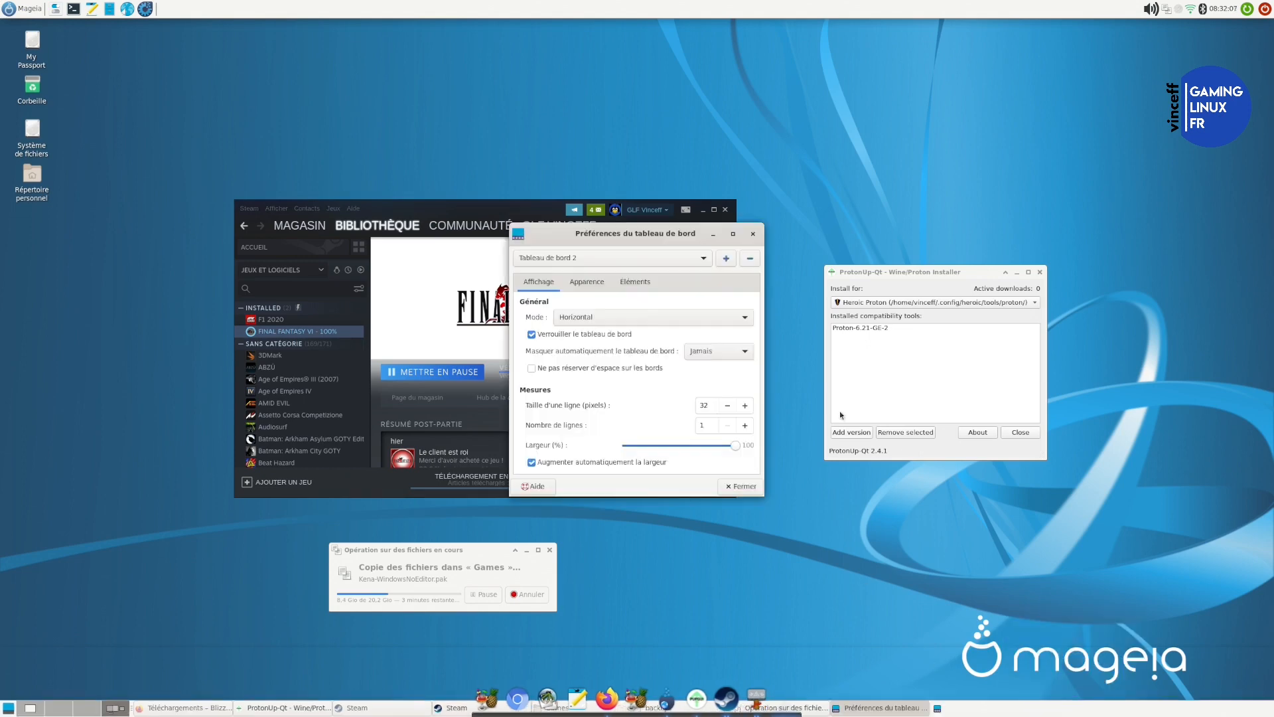
left_click(750, 258)
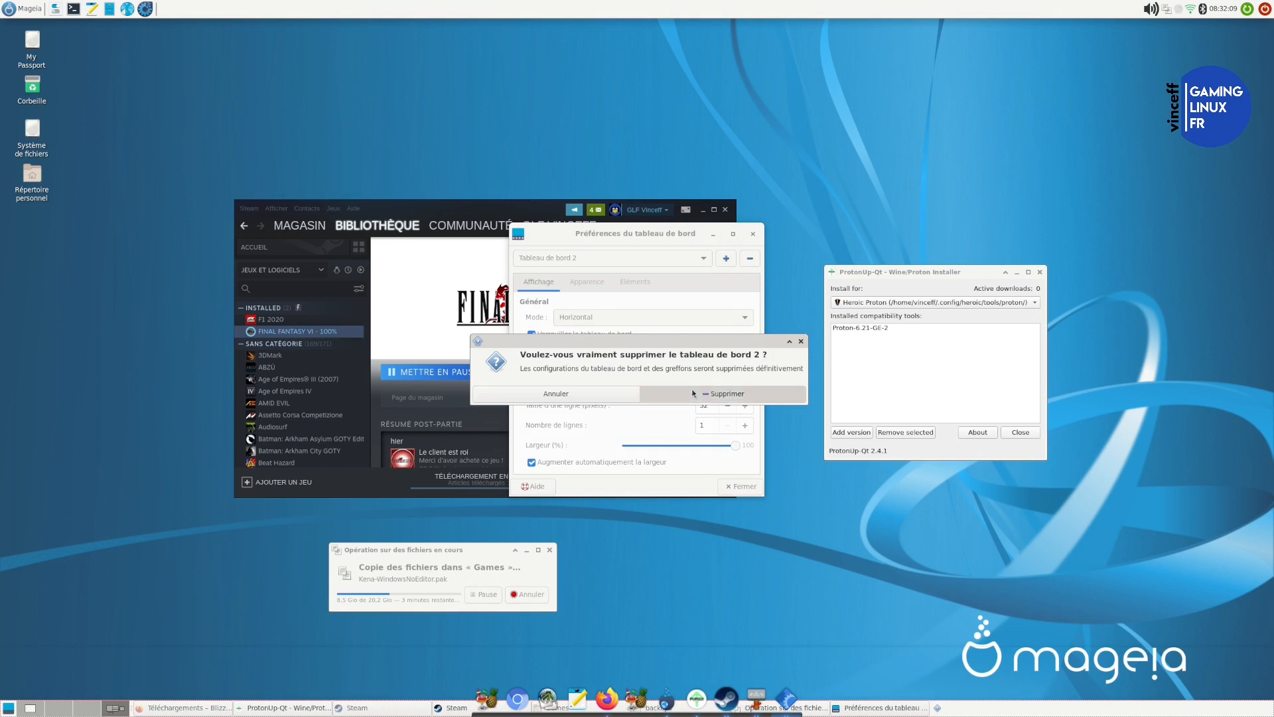
left_click(713, 382)
left_click(753, 234)
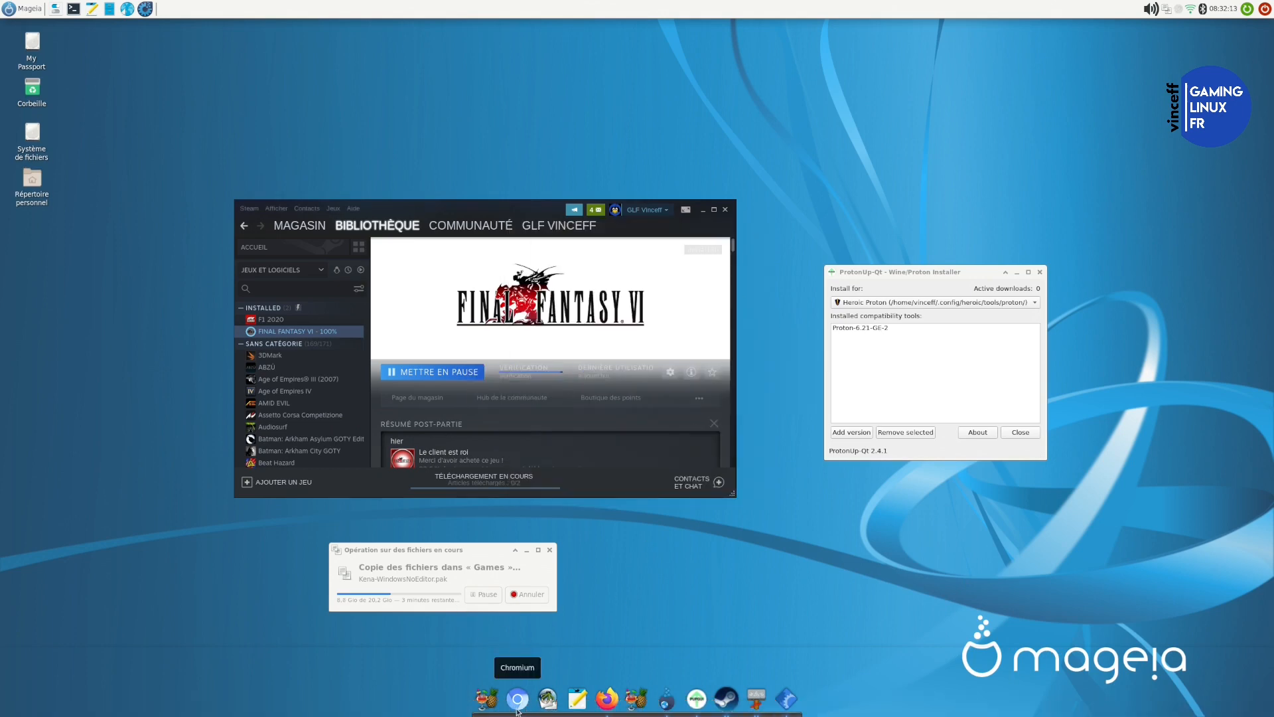
View Steam's downloads page, return to the library home, and close ProtonUp-Qt.
mouse_move(718, 707)
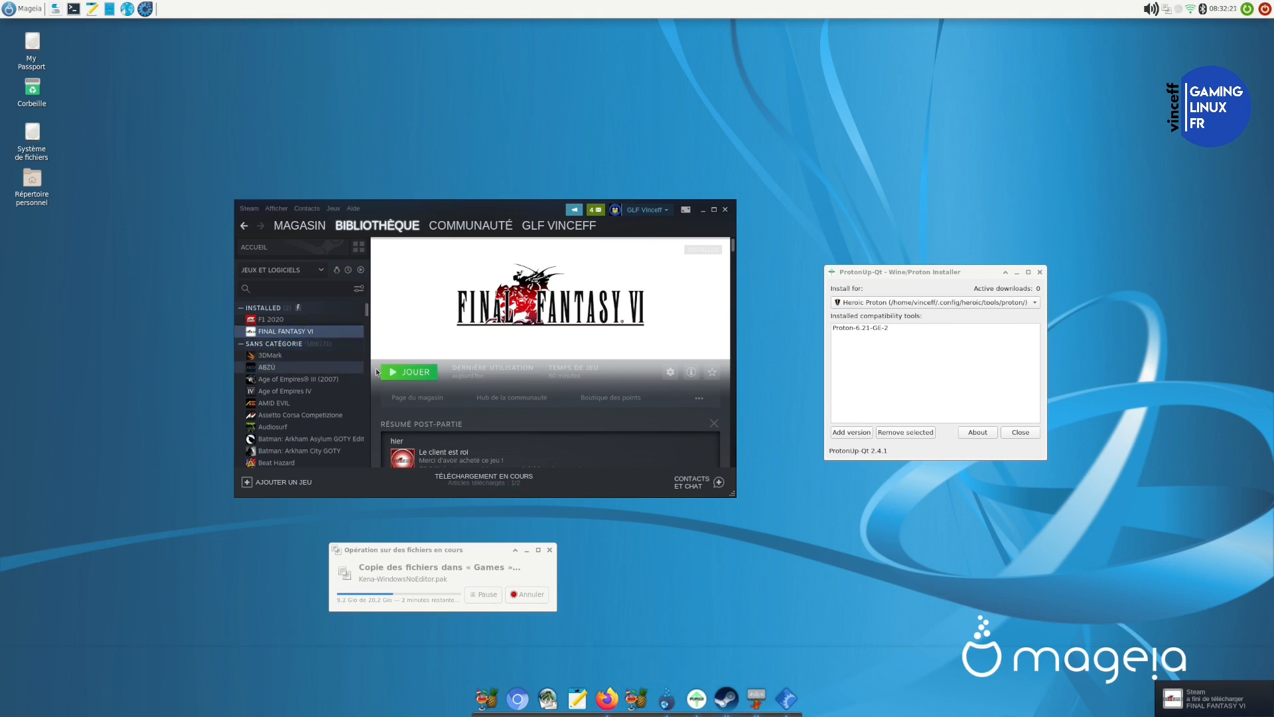
left_click(454, 481)
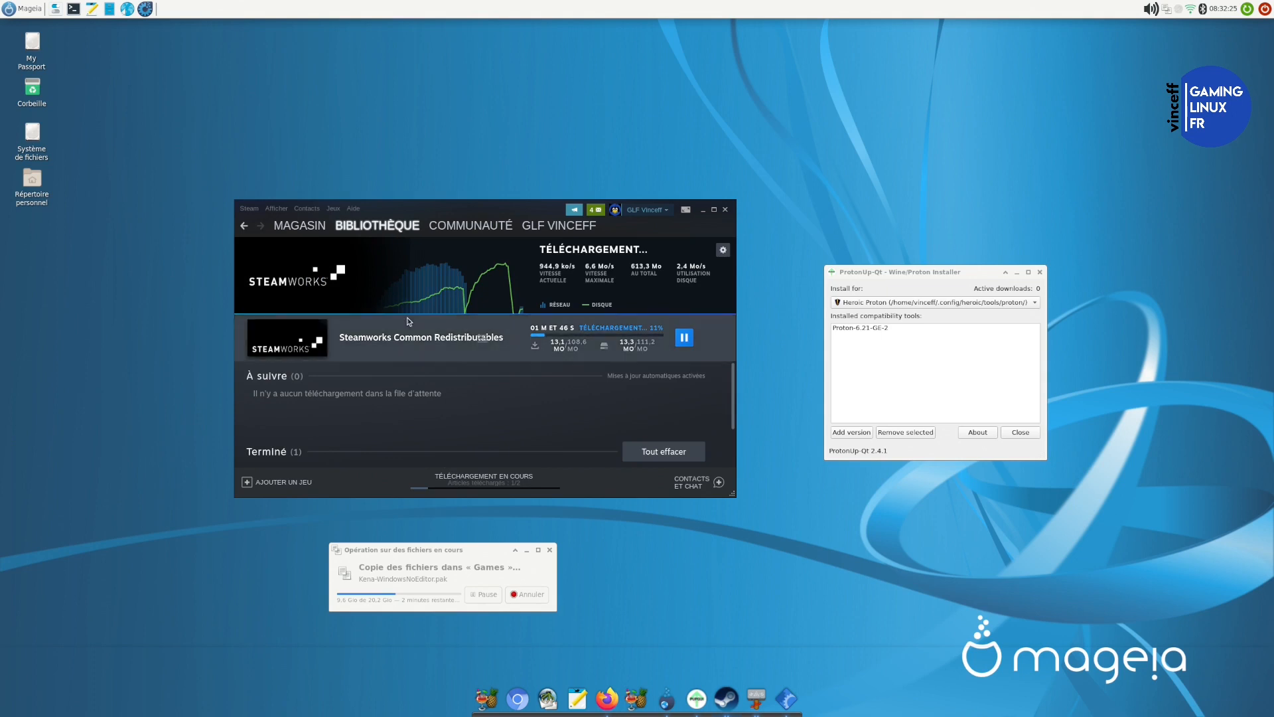
left_click(379, 227)
mouse_move(487, 237)
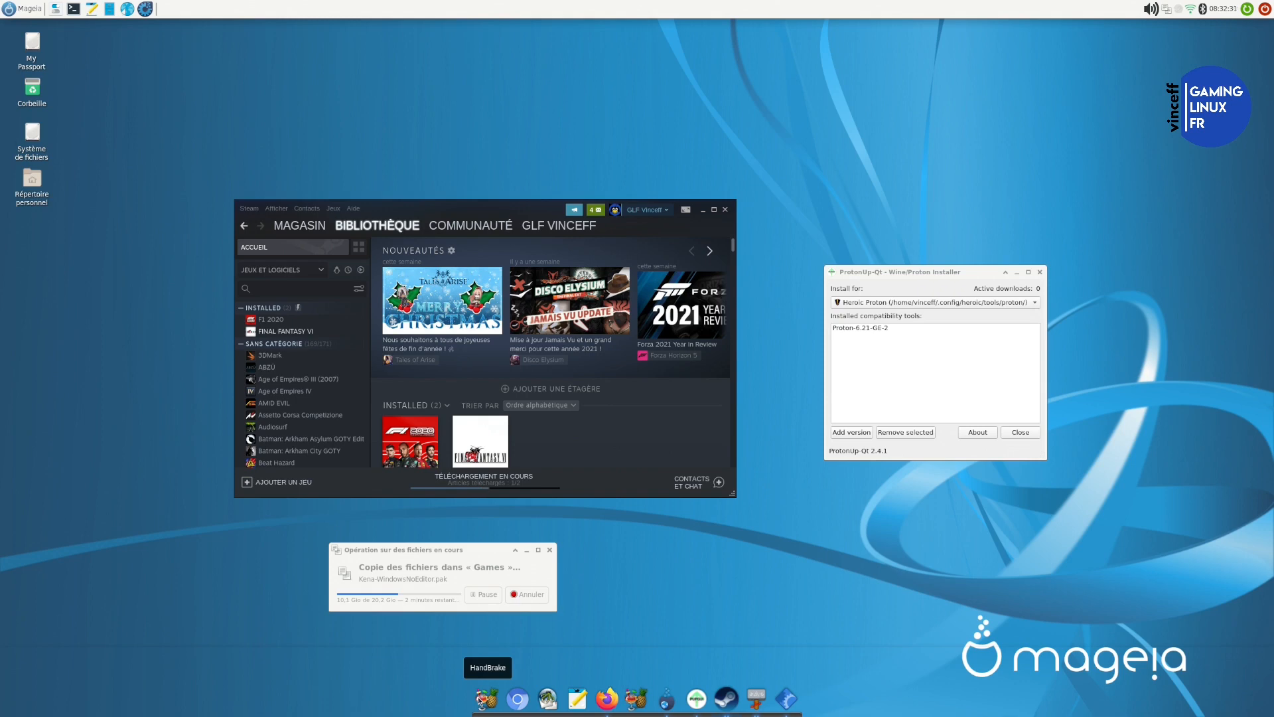
left_click(1021, 433)
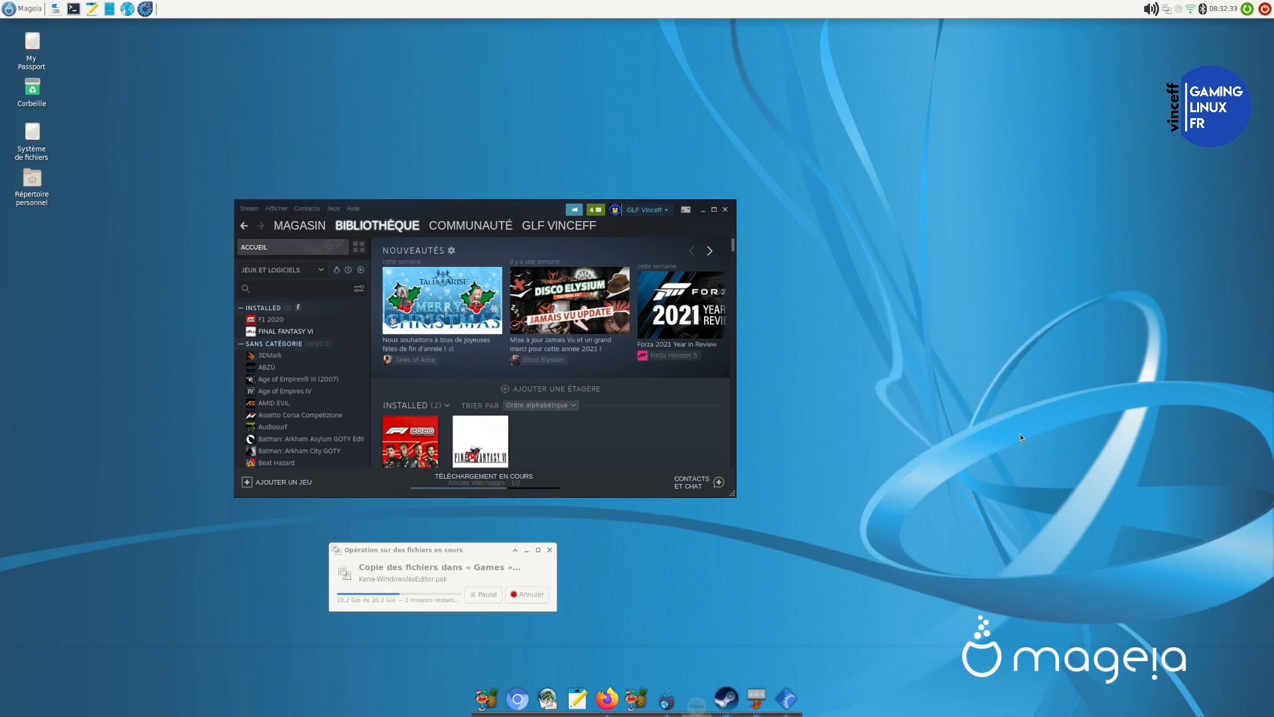
Pin Discover, OBS Studio, Youtube Downloader and Discord from the menu to the Plank dock.
left_click(8, 8)
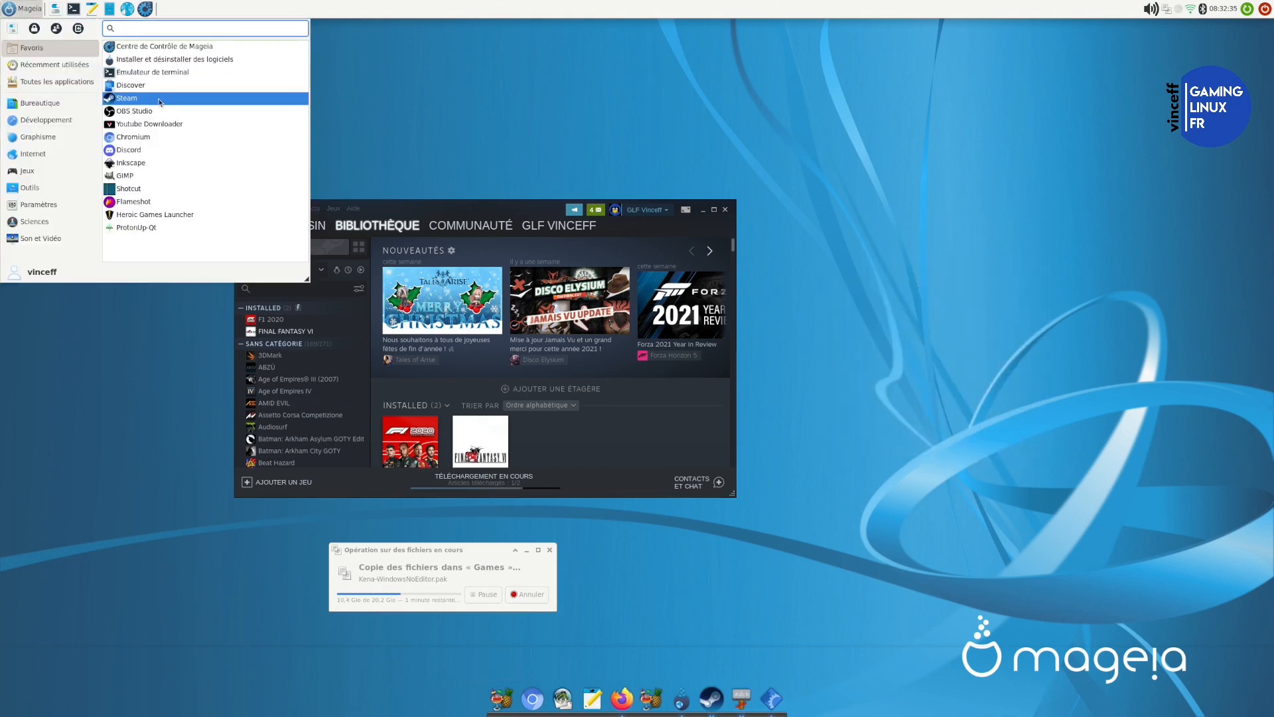
left_click_drag(133, 85, 549, 698)
left_click(11, 7)
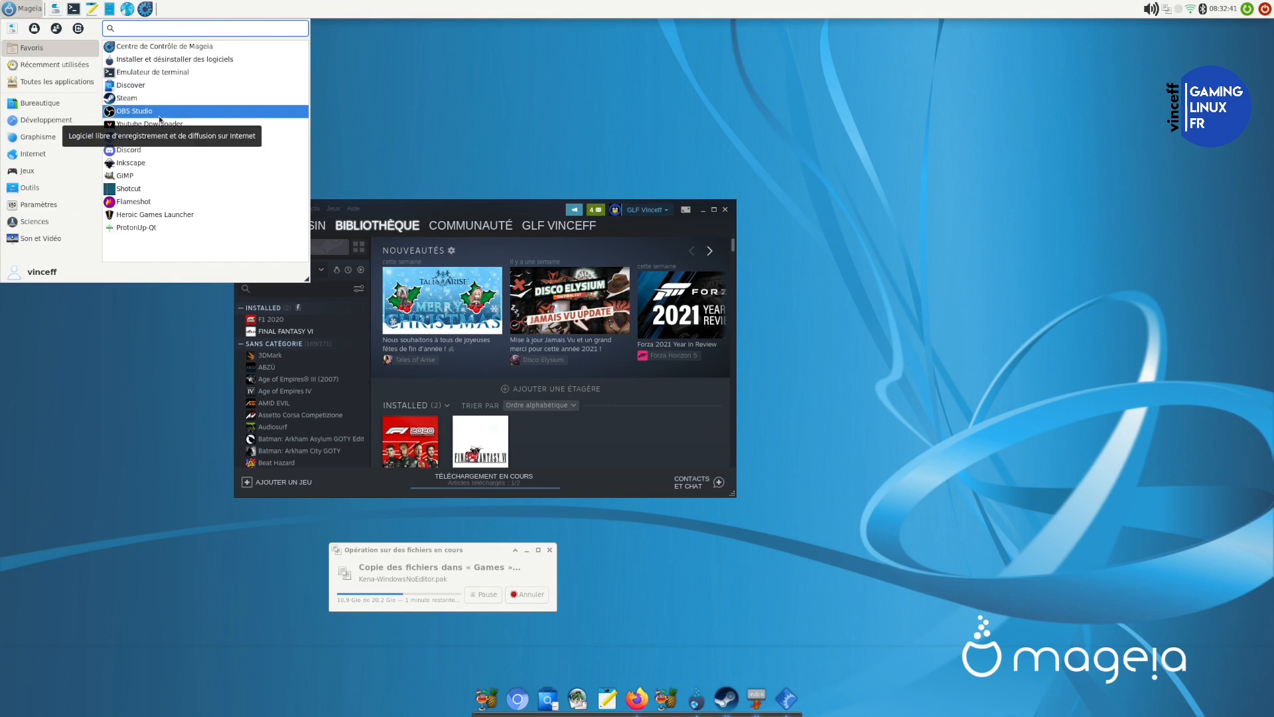
left_click_drag(163, 116, 531, 700)
left_click(20, 8)
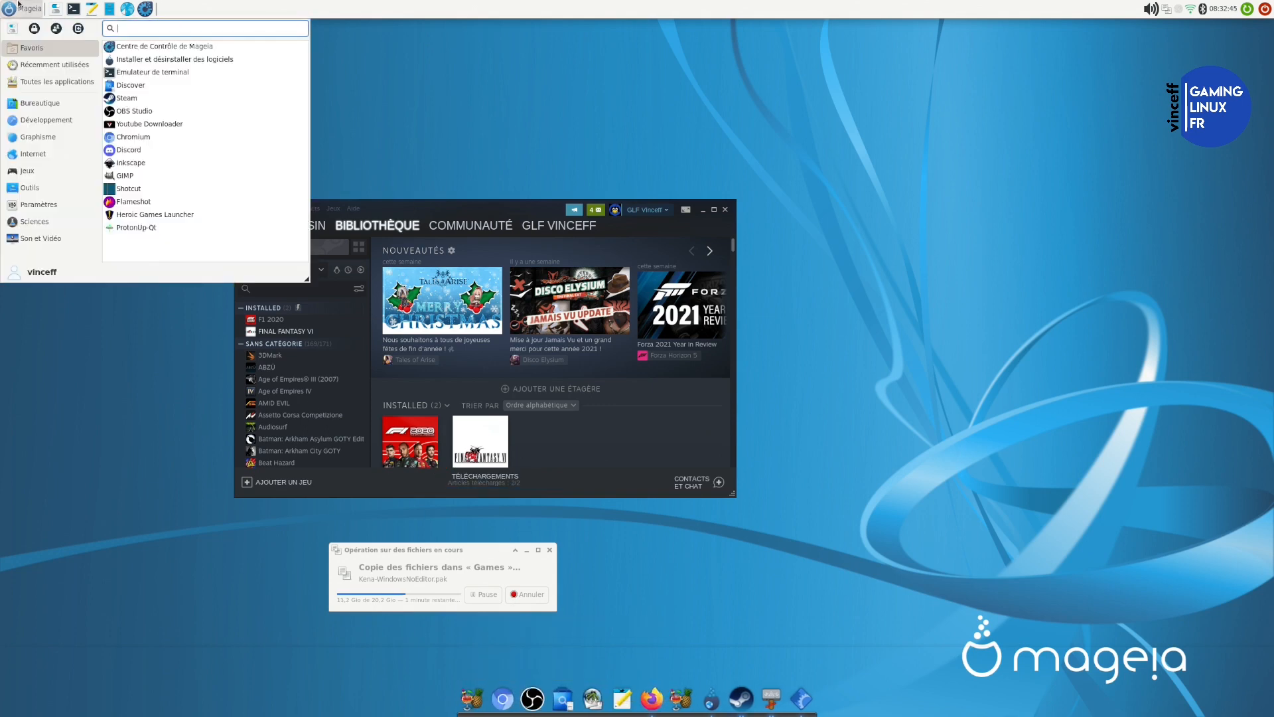
left_click_drag(174, 125, 550, 705)
left_click(20, 8)
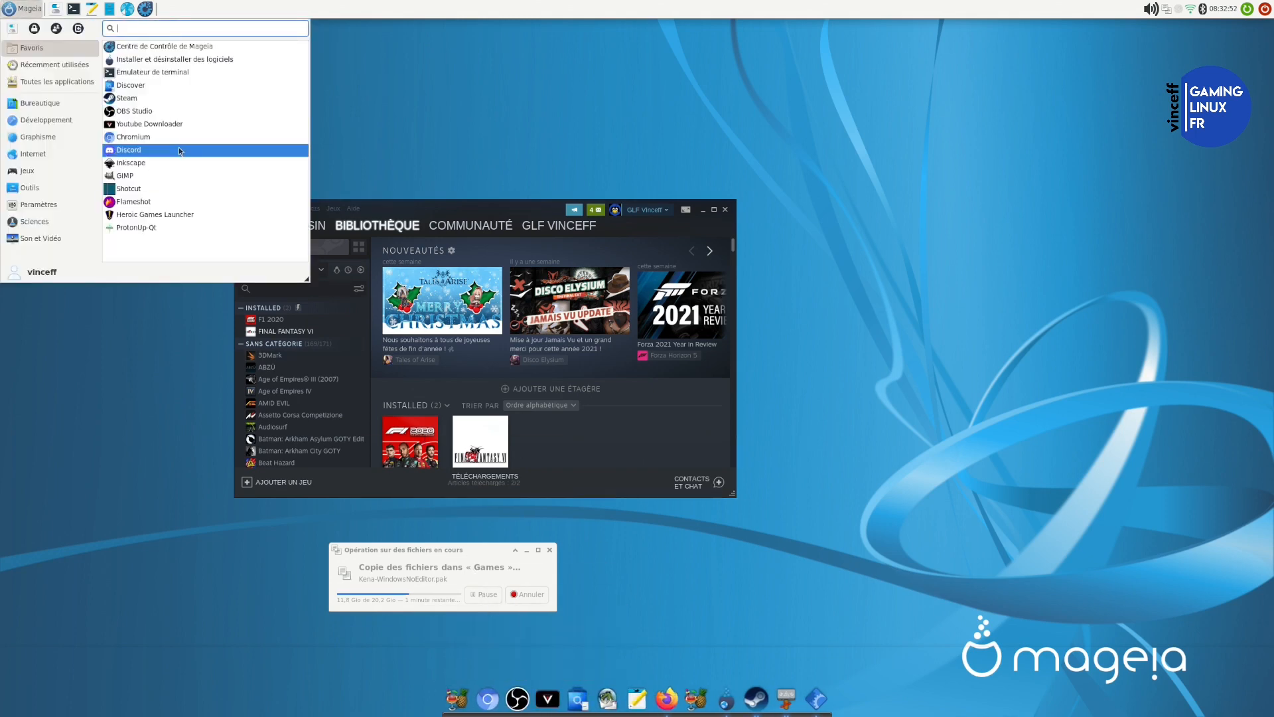
left_click_drag(177, 151, 548, 701)
Pin Inkscape, GIMP, Shotcut, Flameshot, Heroic and ProtonUp-Qt, then show Final Fantasy VI's Steam page.
left_click(22, 8)
left_click(21, 9)
left_click_drag(170, 177, 532, 701)
left_click(21, 9)
left_click_drag(195, 188, 503, 700)
left_click(21, 9)
left_click(22, 9)
left_click_drag(155, 214, 802, 700)
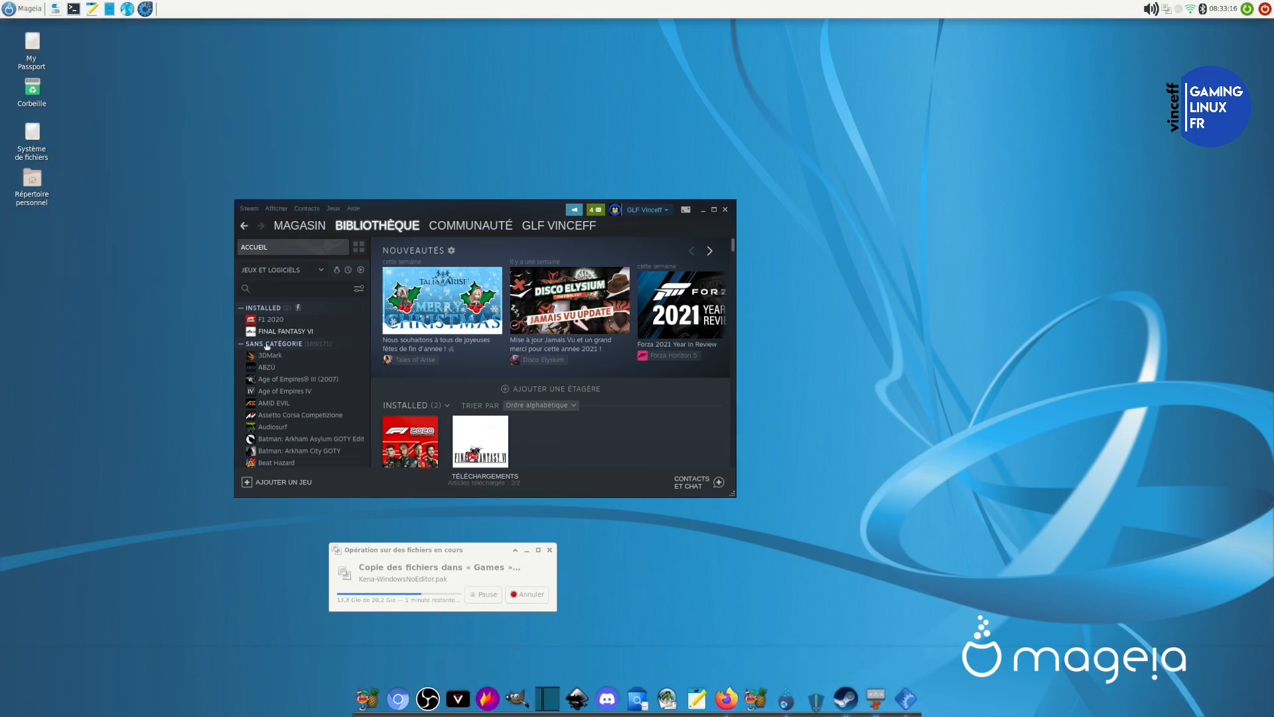
left_click(21, 9)
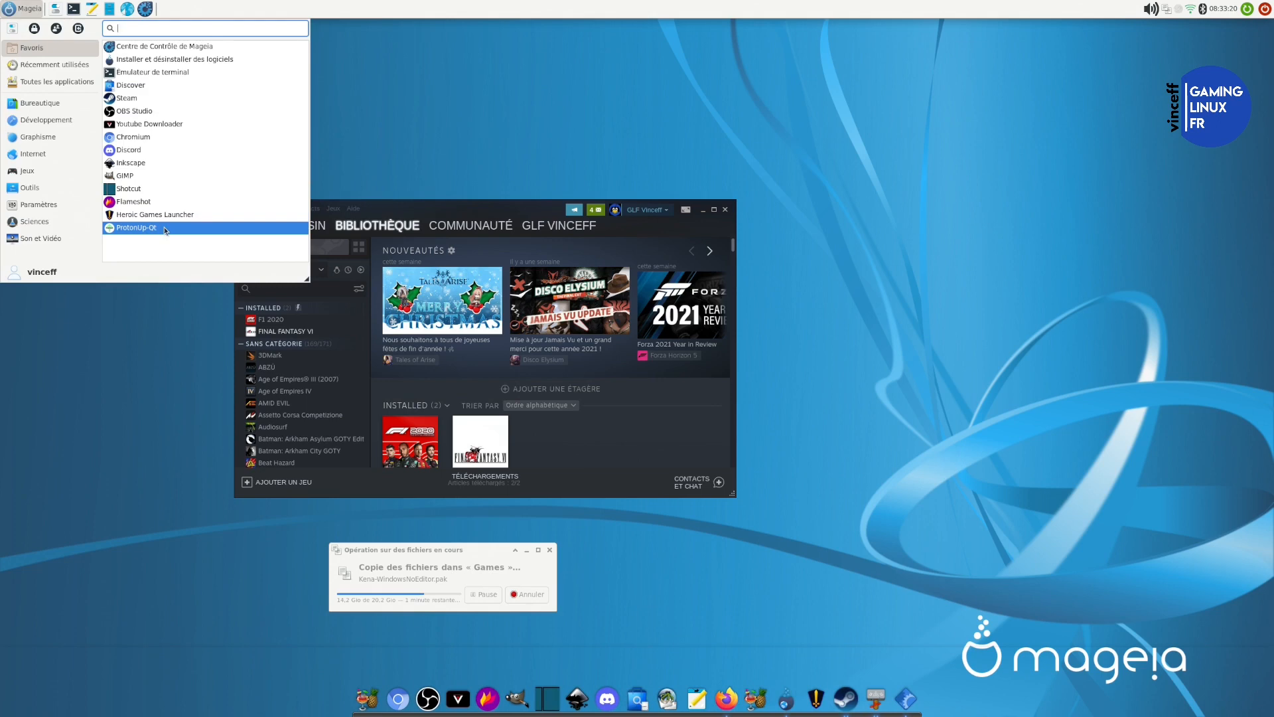
left_click_drag(165, 230, 835, 341)
left_click(285, 331)
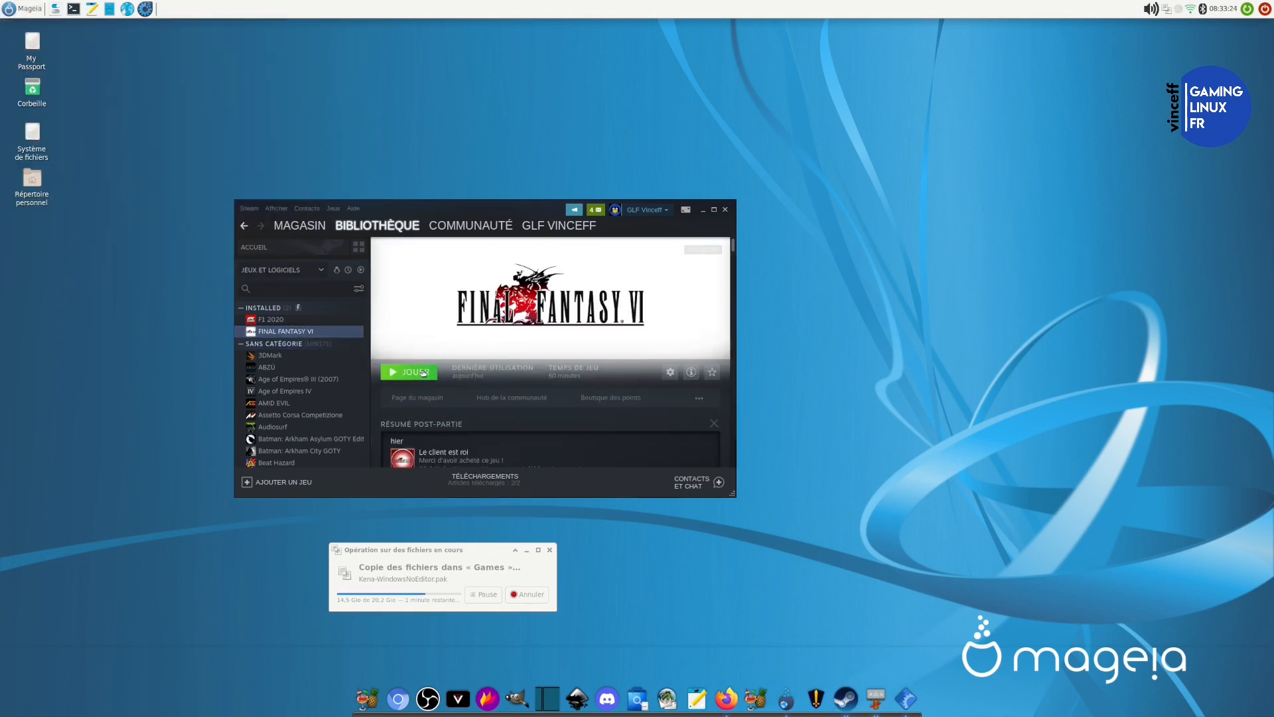
Launch Final Fantasy VI, accepting Steam Play and the default launch option.
left_click(424, 373)
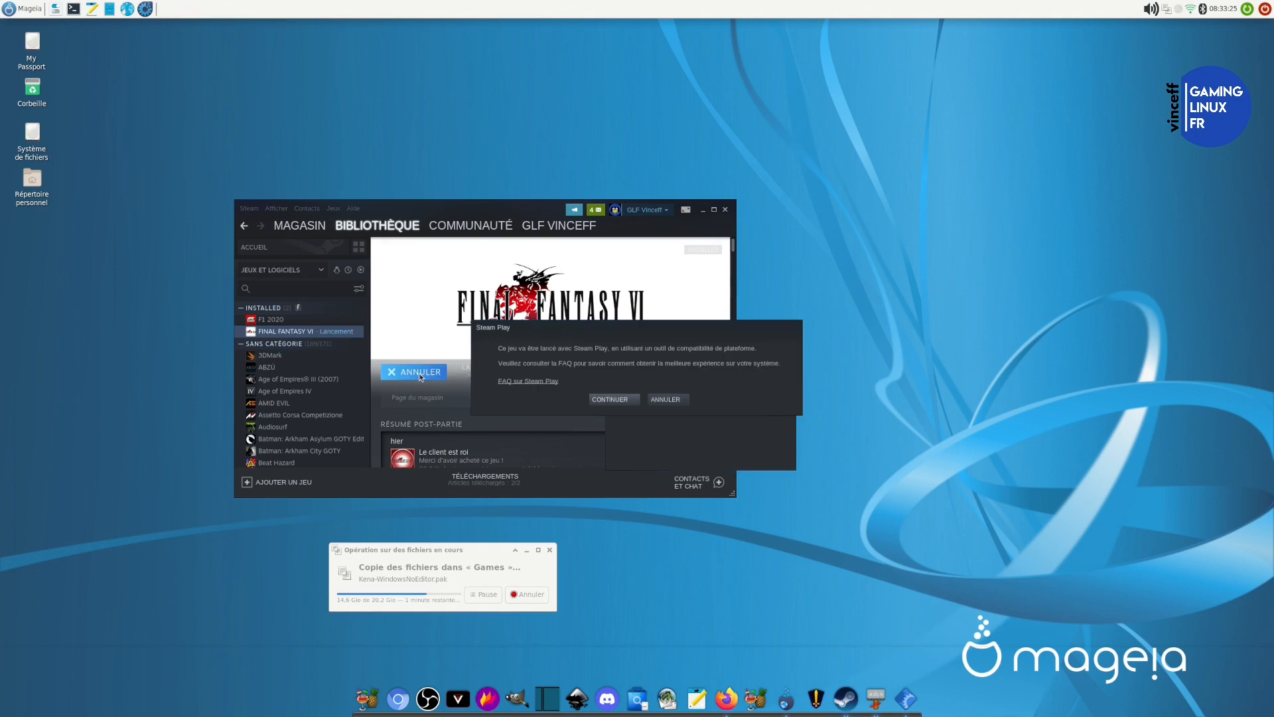
left_click(595, 401)
left_click(651, 402)
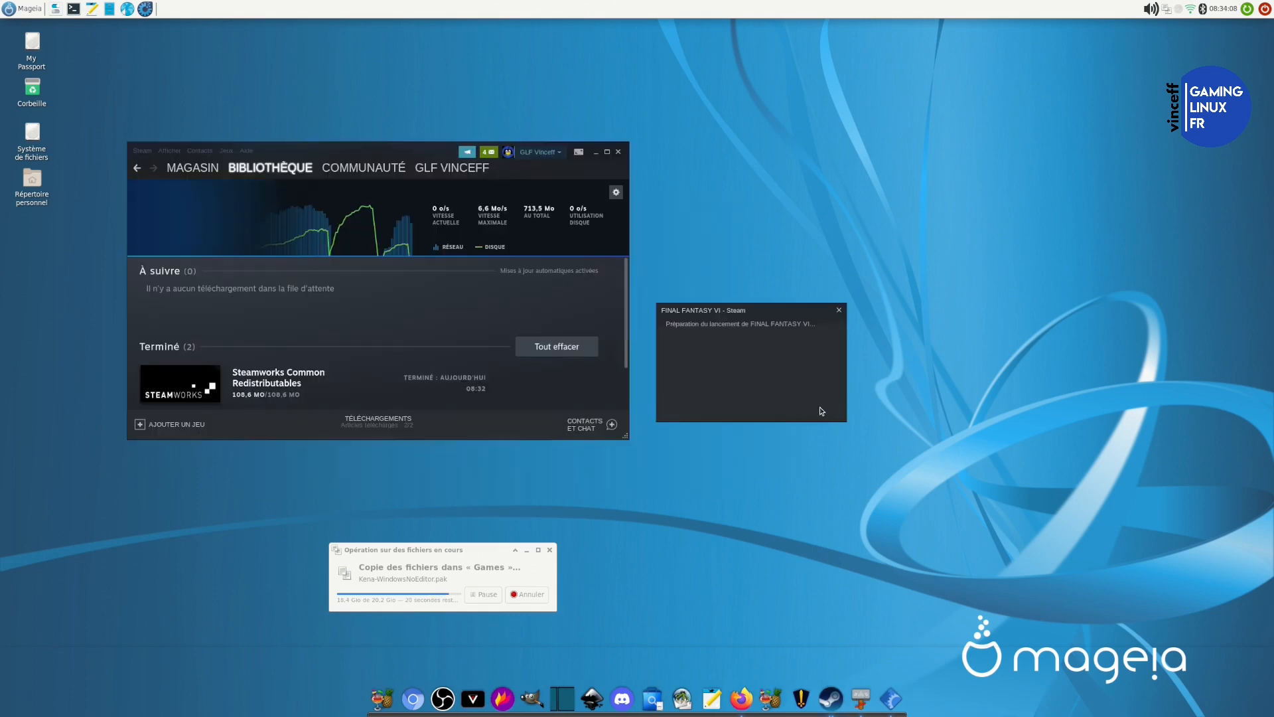
Open Peaufinage des fenêtres via 'peaufin' and uncheck dock window shadows under Compositeur.
left_click(6, 4)
type("peaufin")
key("Return")
left_click(776, 262)
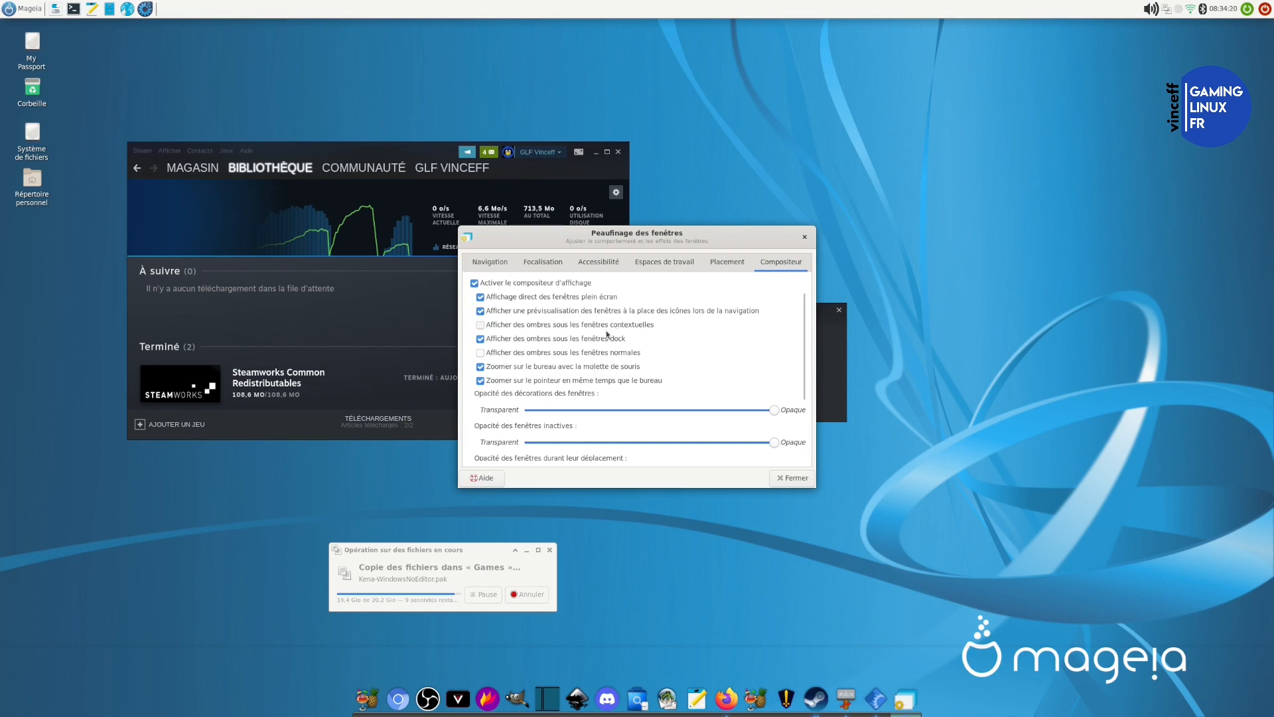
left_click(596, 342)
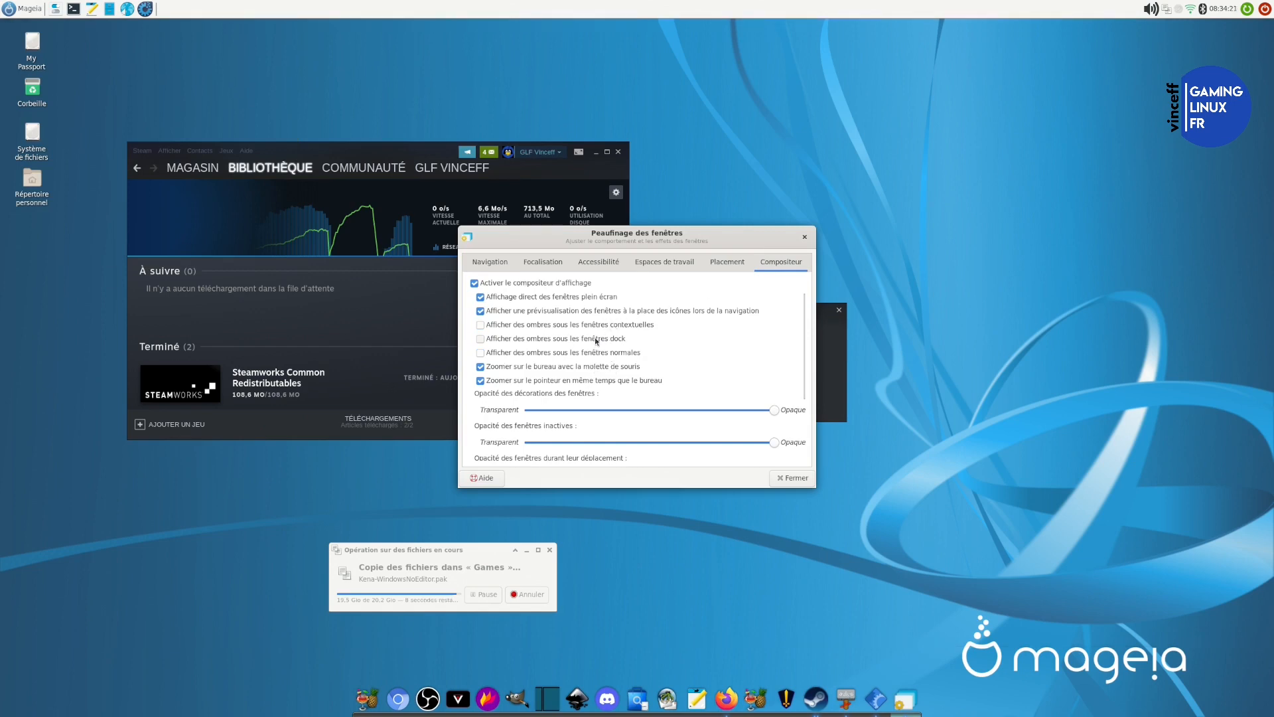
left_click(795, 478)
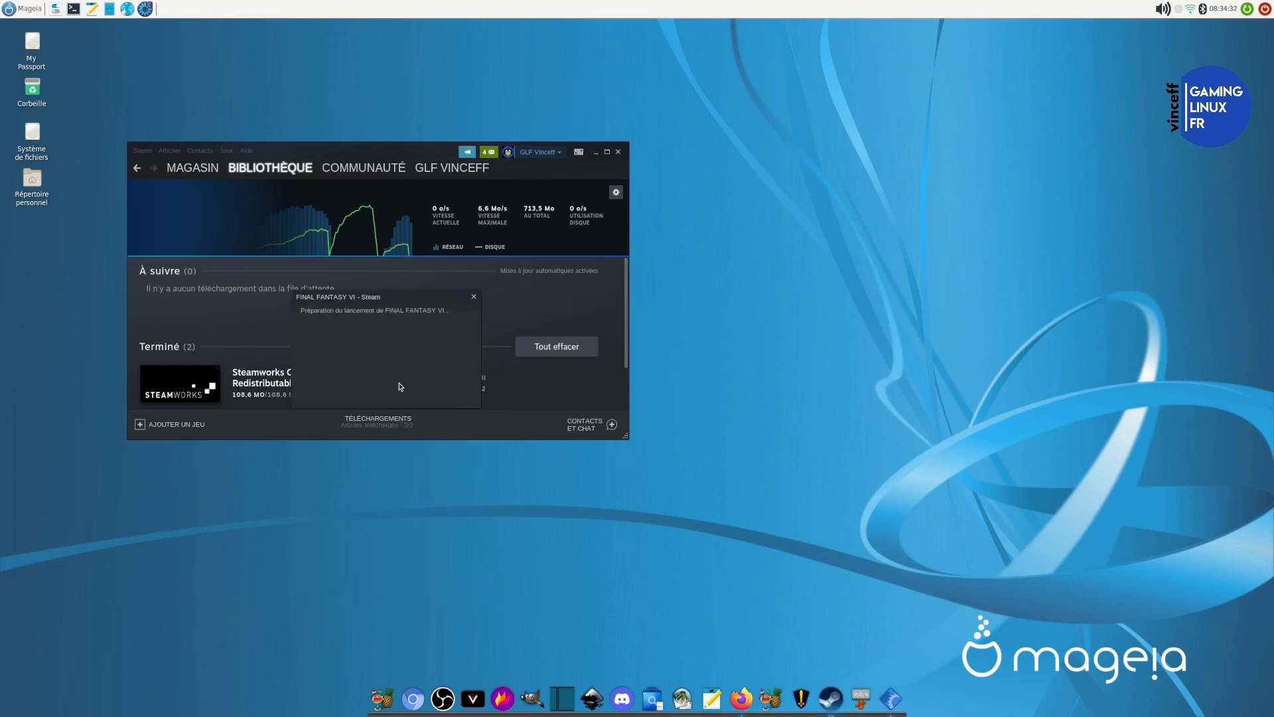
Open Final Fantasy VI's Compatibilité properties from the library, then close them.
left_click(270, 168)
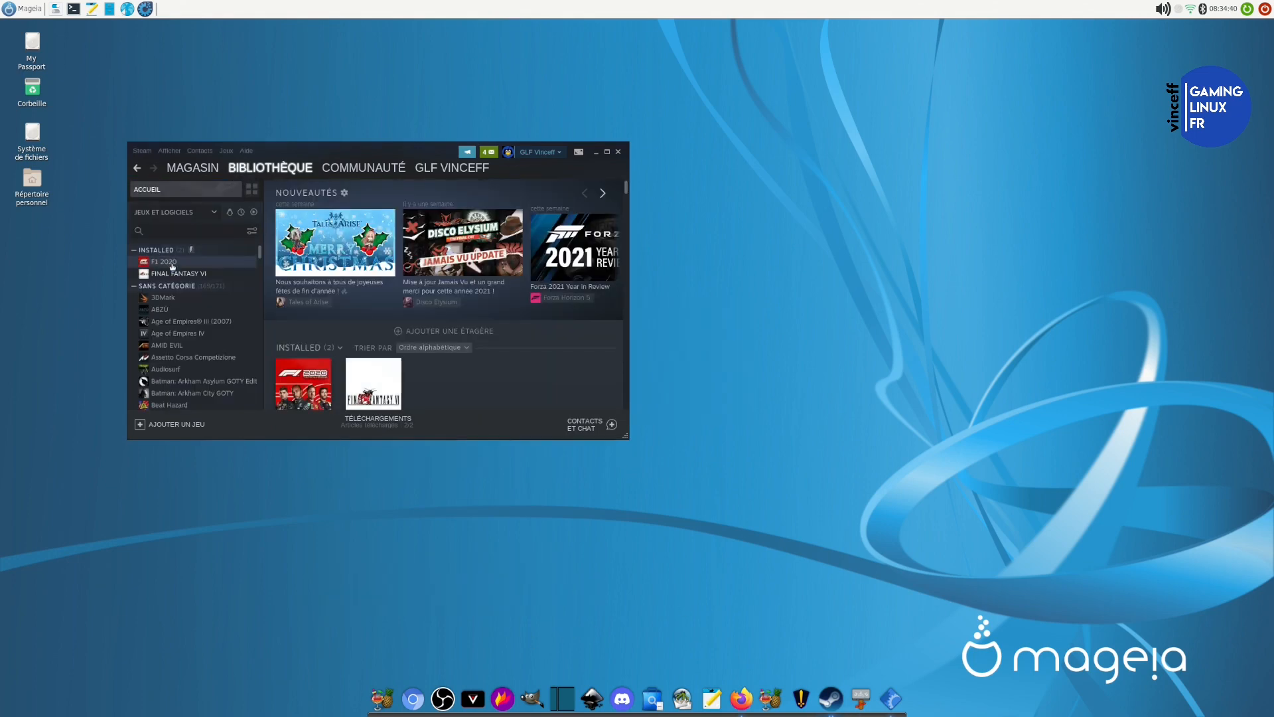
right_click(179, 272)
left_click(199, 344)
left_click(466, 276)
left_click(840, 225)
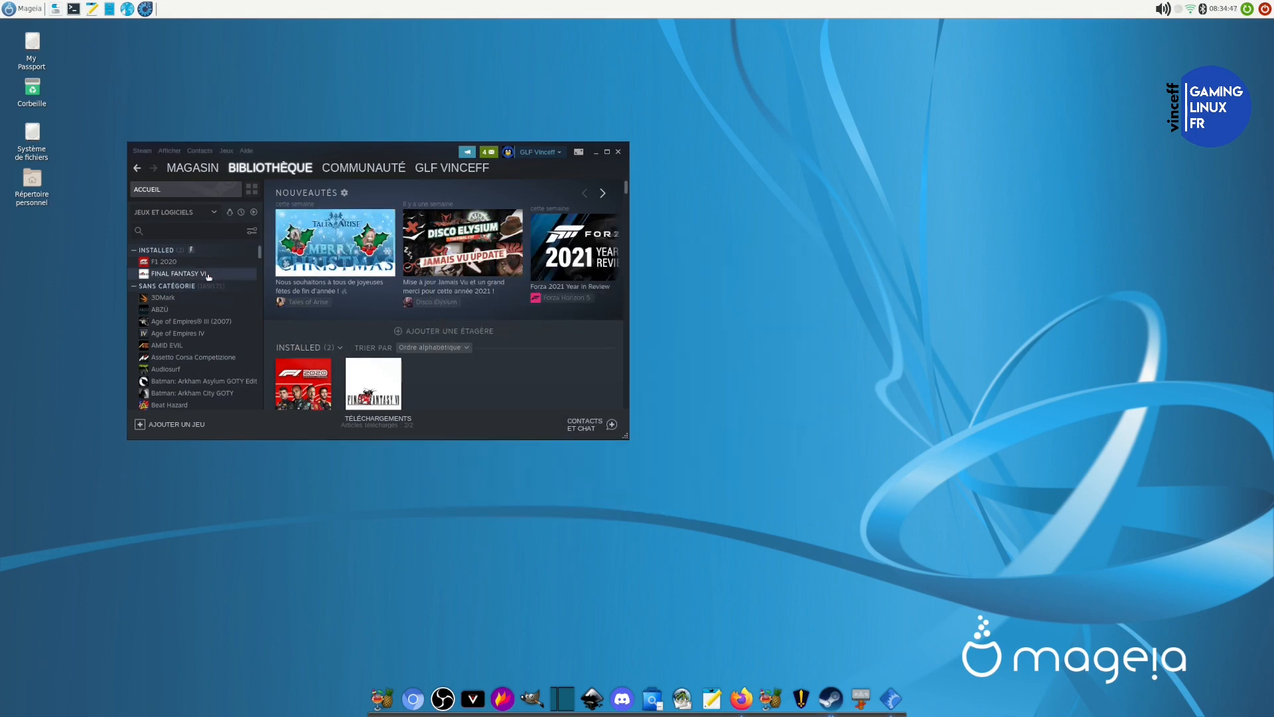
Force Proton 6.3-8 for Final Fantasy VI in its Compatibilité properties.
right_click(206, 274)
left_click(229, 349)
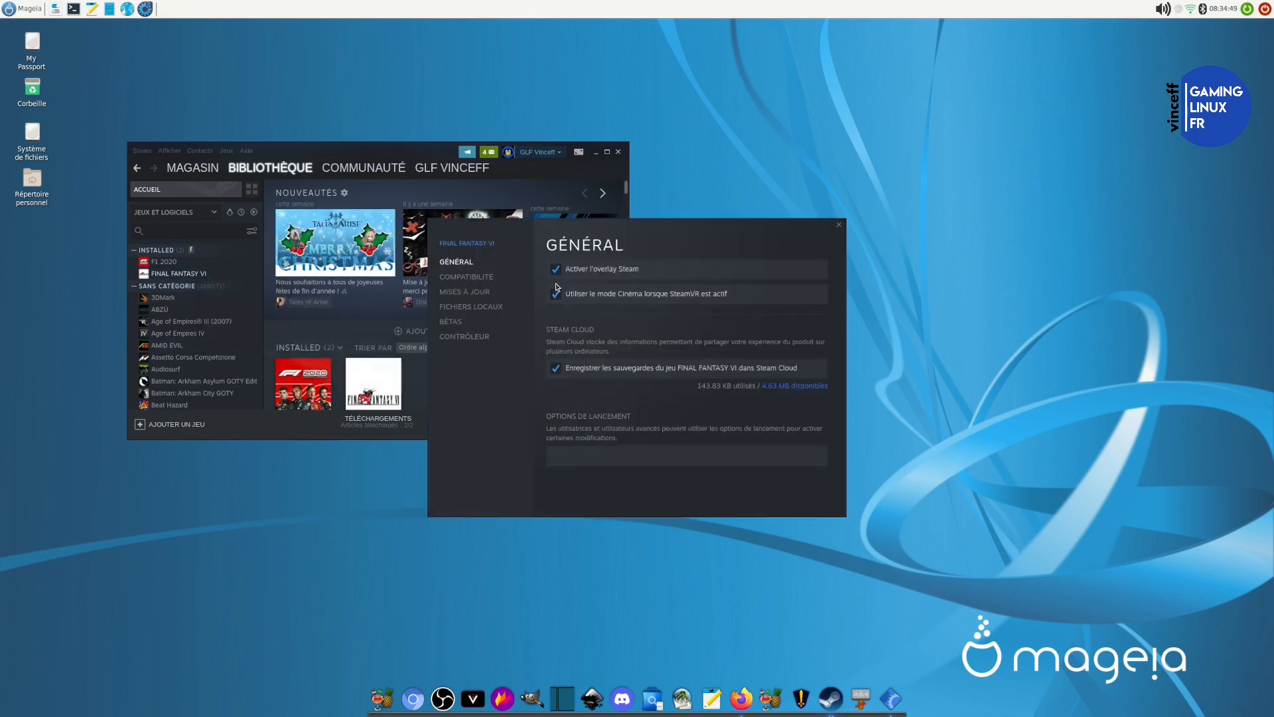
left_click(466, 276)
left_click(607, 296)
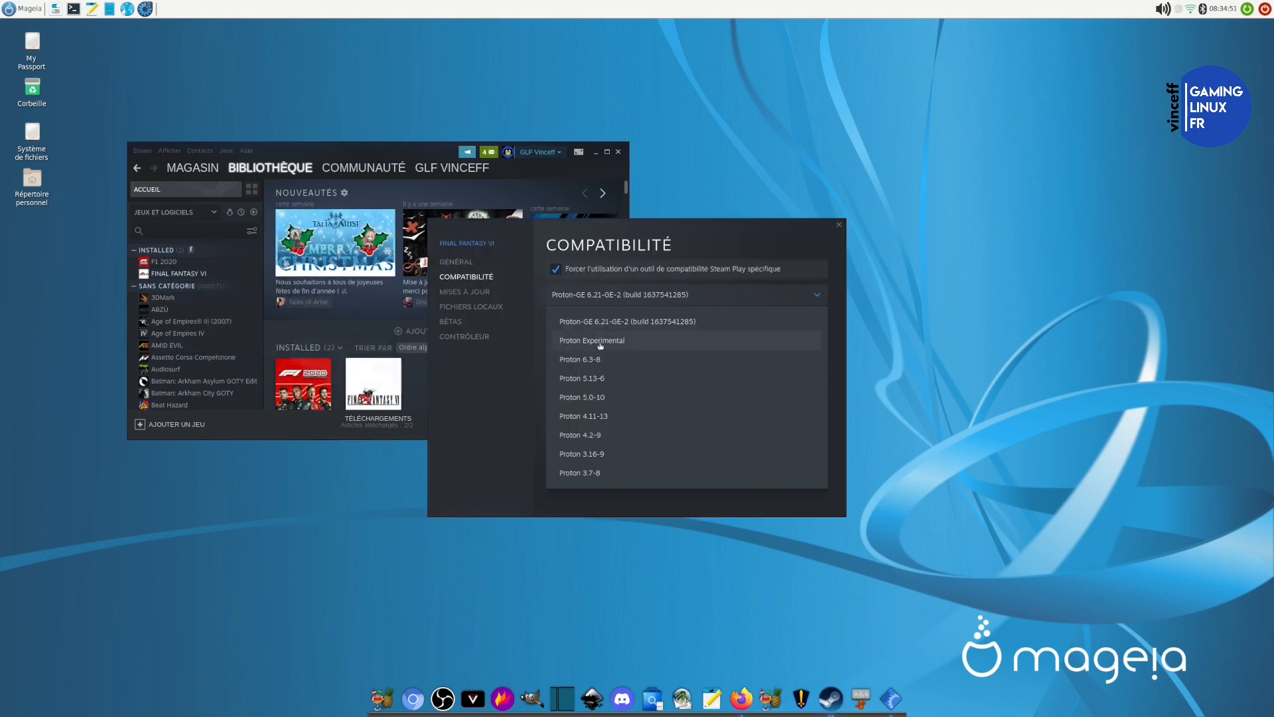
left_click(614, 354)
left_click(671, 300)
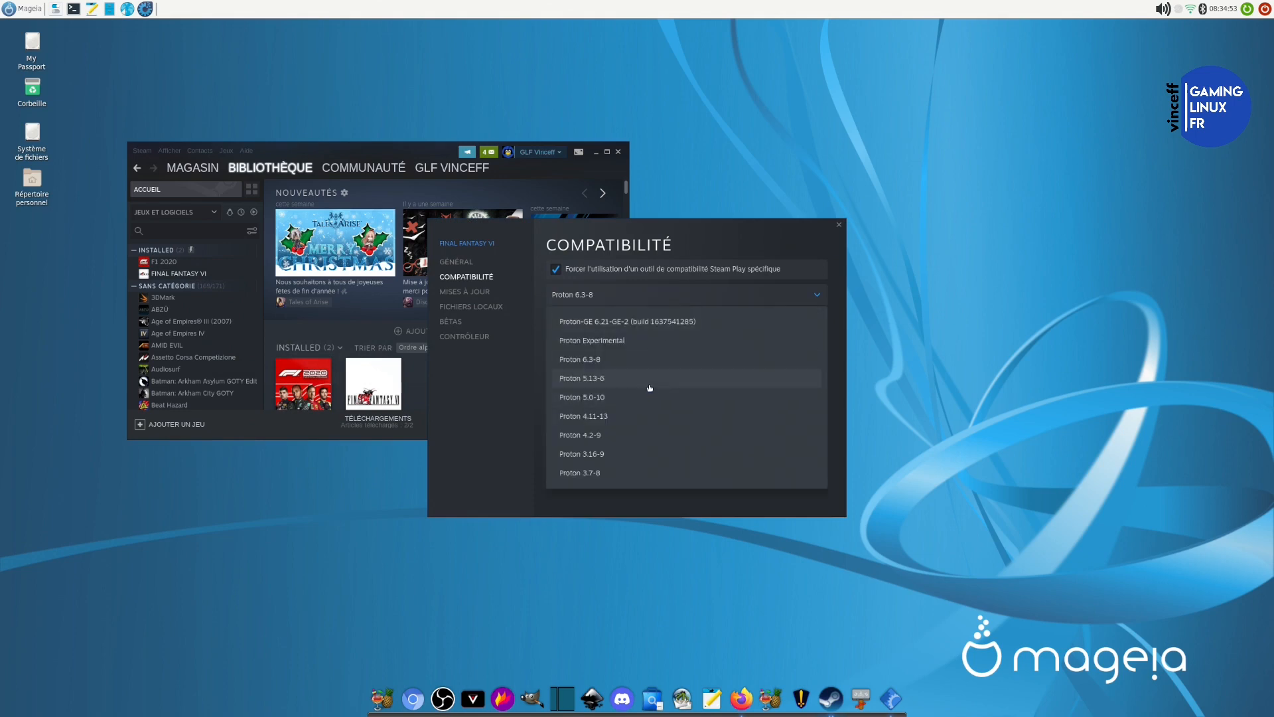
left_click(655, 366)
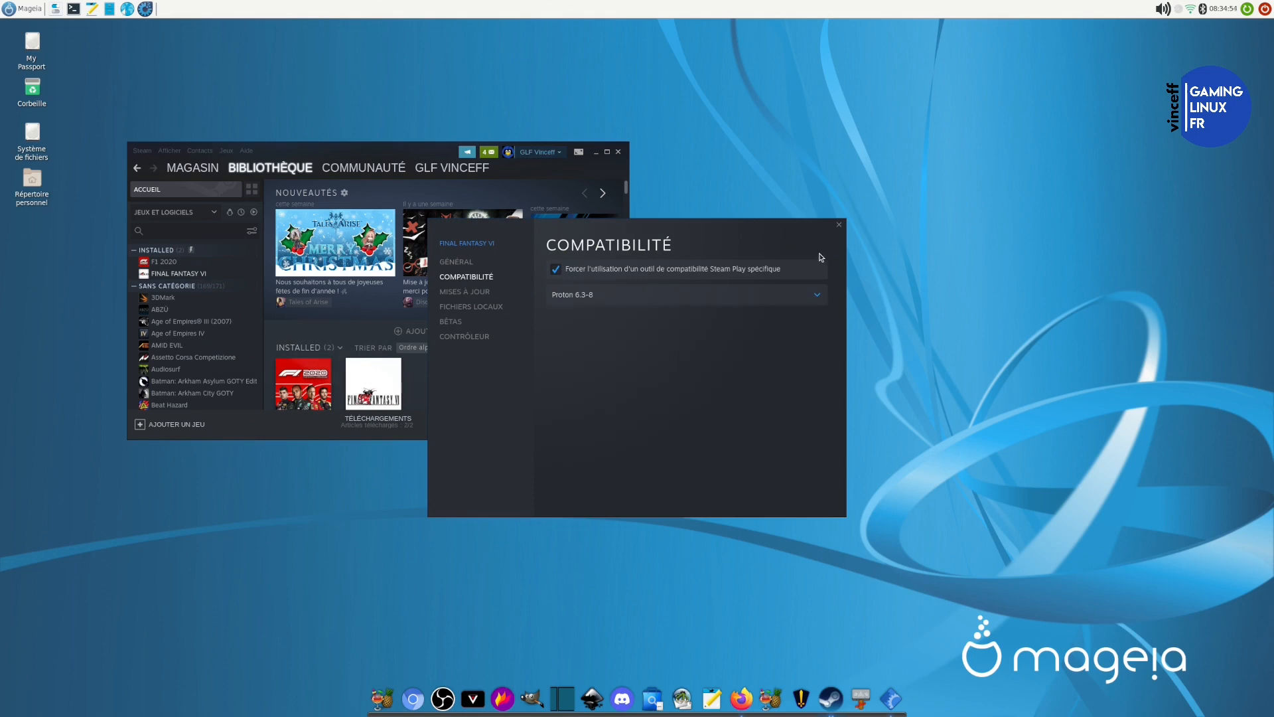
left_click(838, 225)
Launch Final Fantasy VI with the default option and view the downloads in progress.
left_click(178, 273)
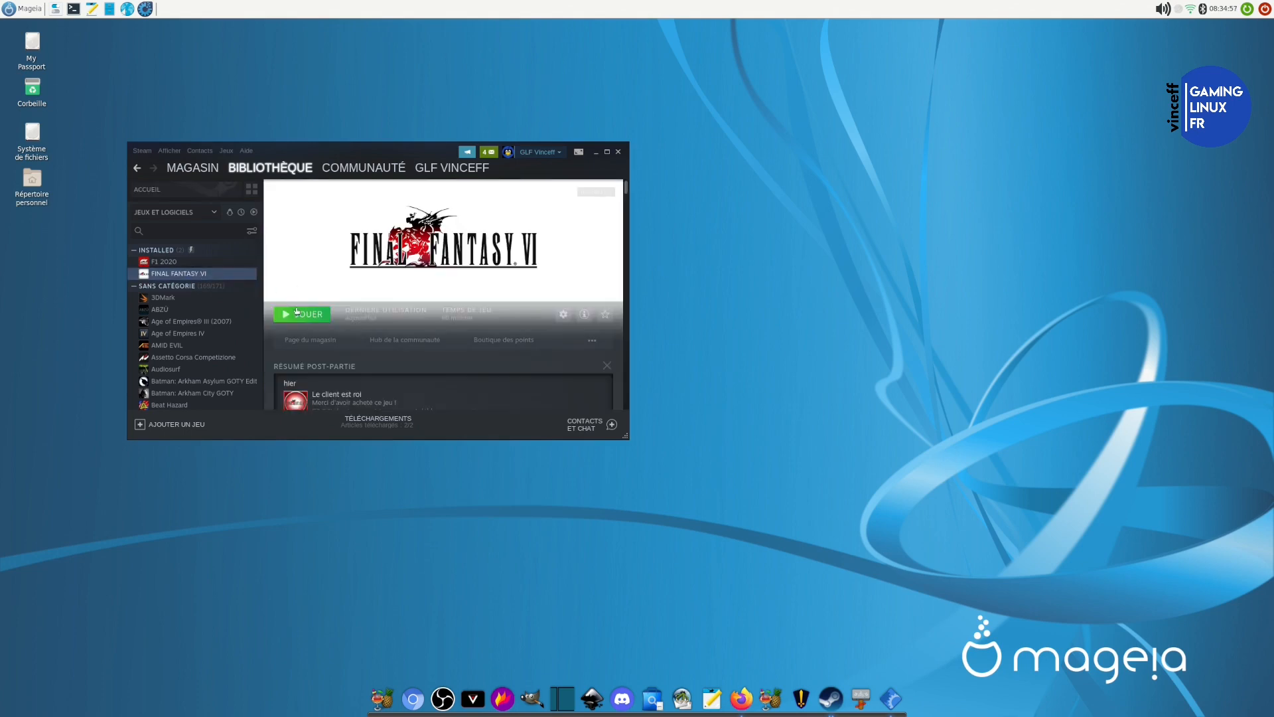
left_click(297, 312)
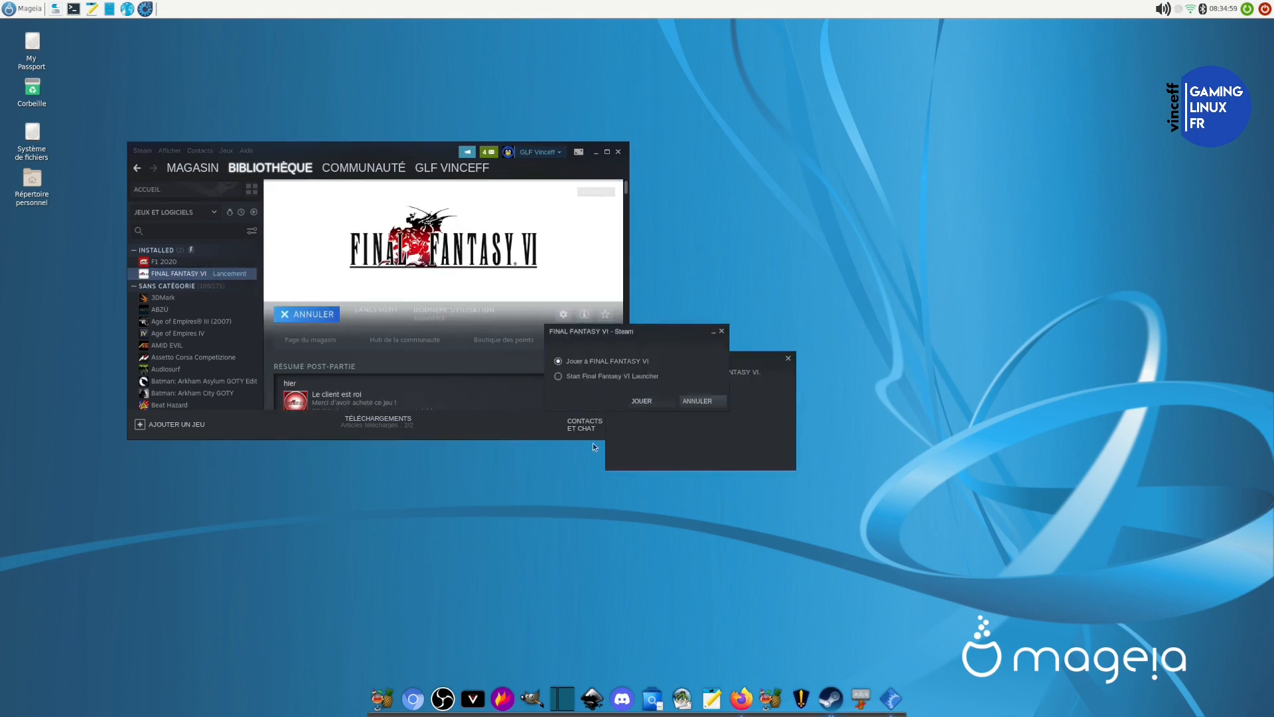
left_click(393, 424)
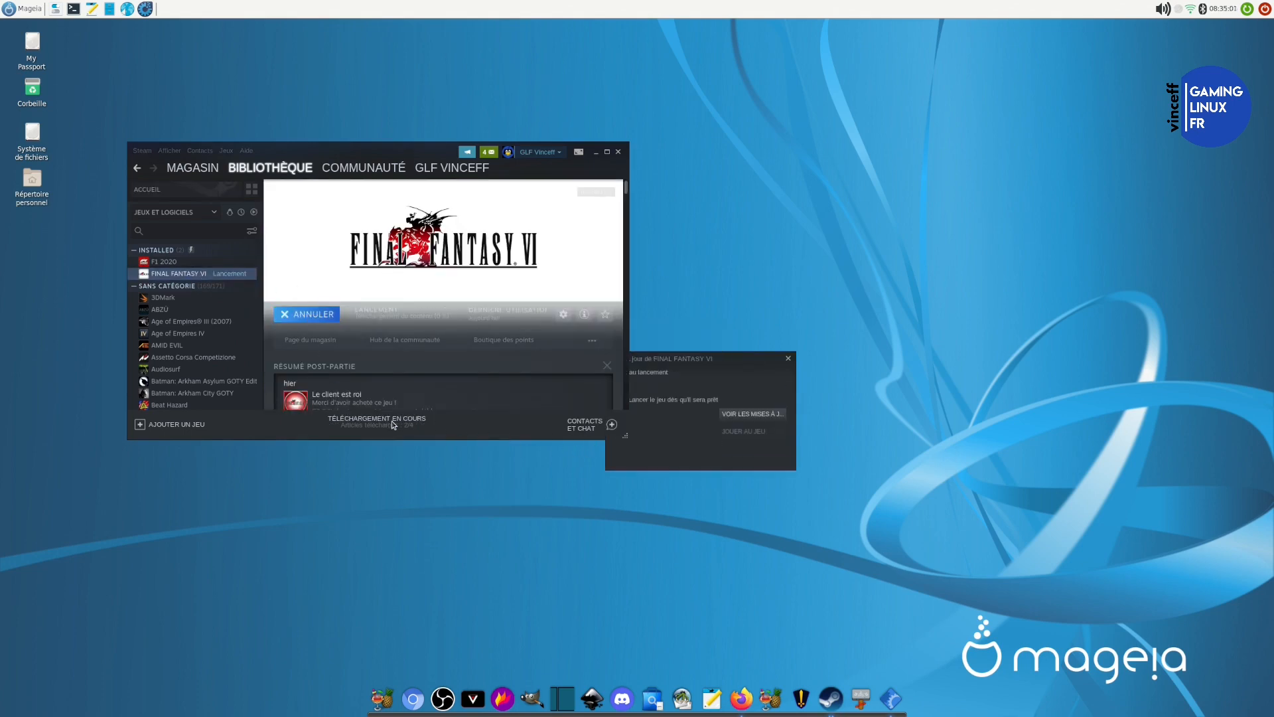
left_click(393, 425)
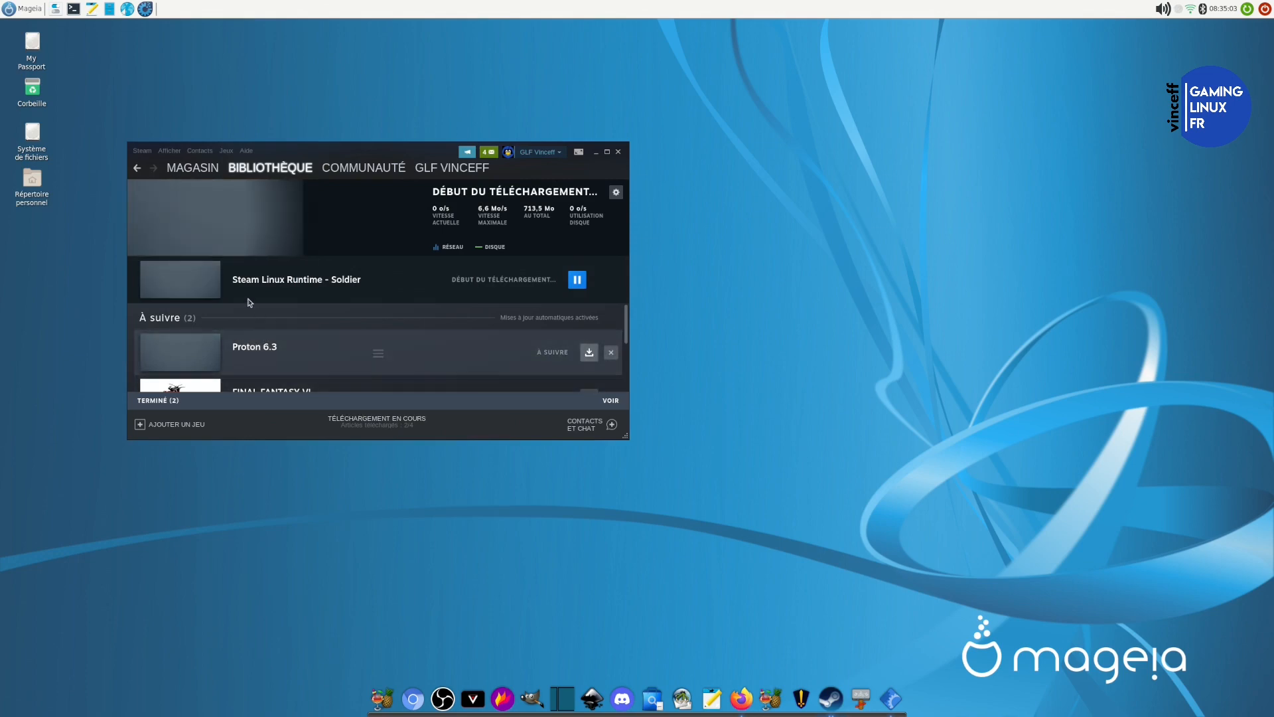
Drag the Steam downloads window to the centre-right, then minimise and restore it from the dock.
mouse_move(429, 170)
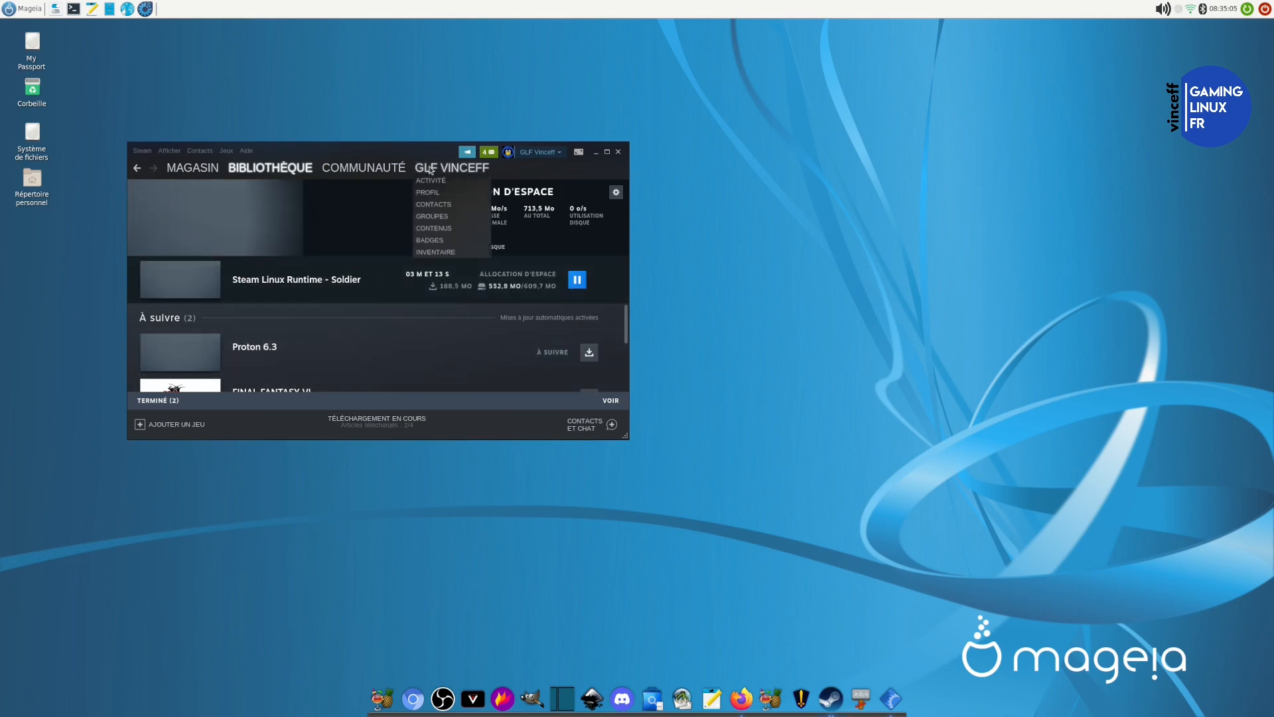
left_click_drag(422, 151, 796, 136)
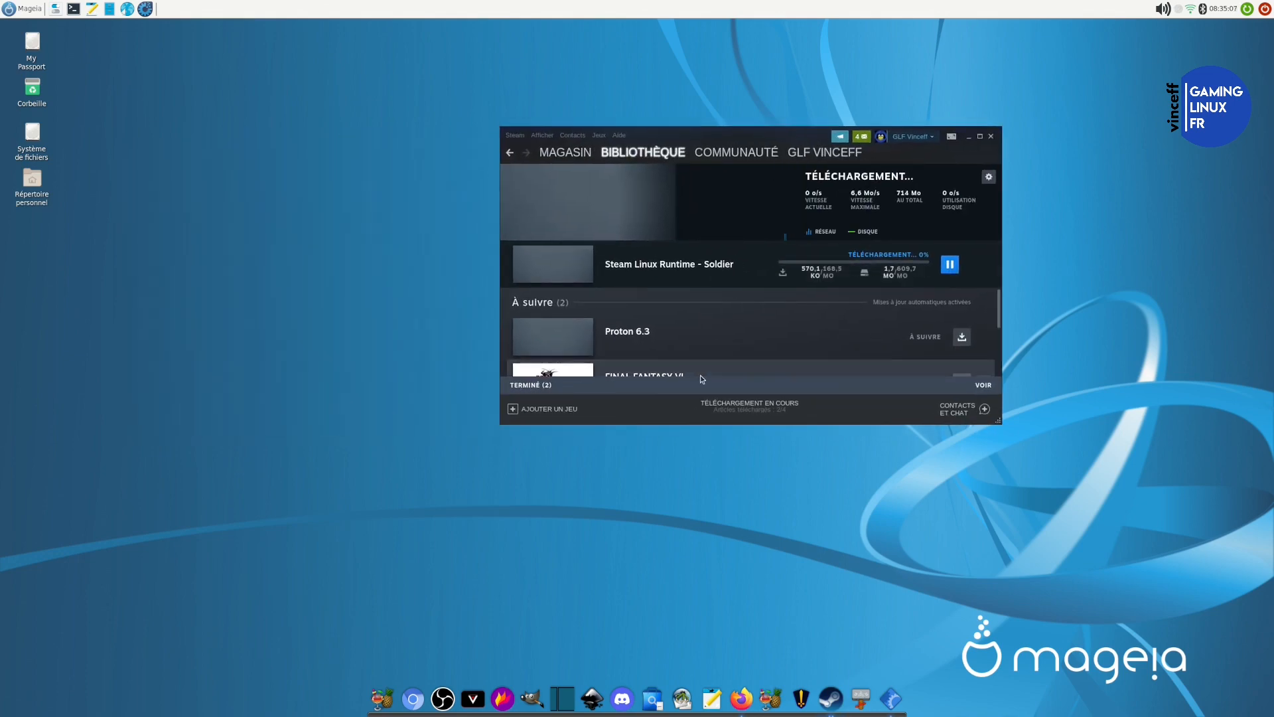
left_click(831, 700)
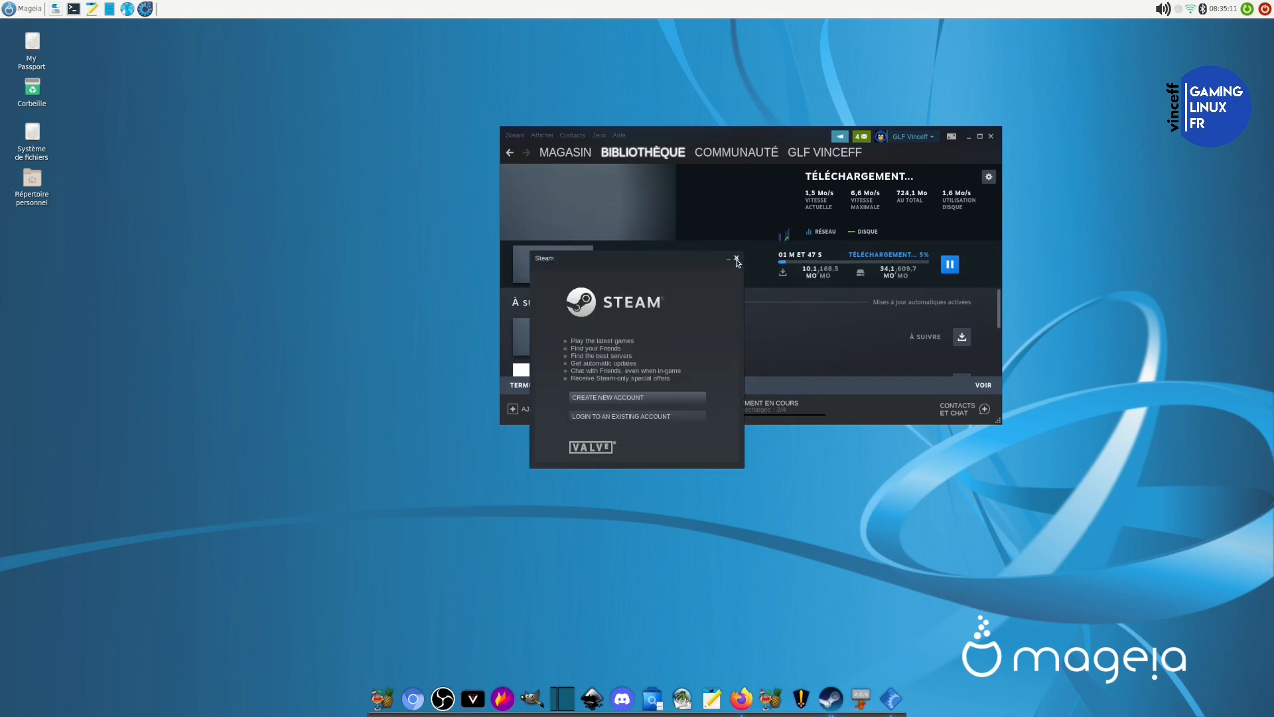
left_click(830, 699)
left_click(829, 700)
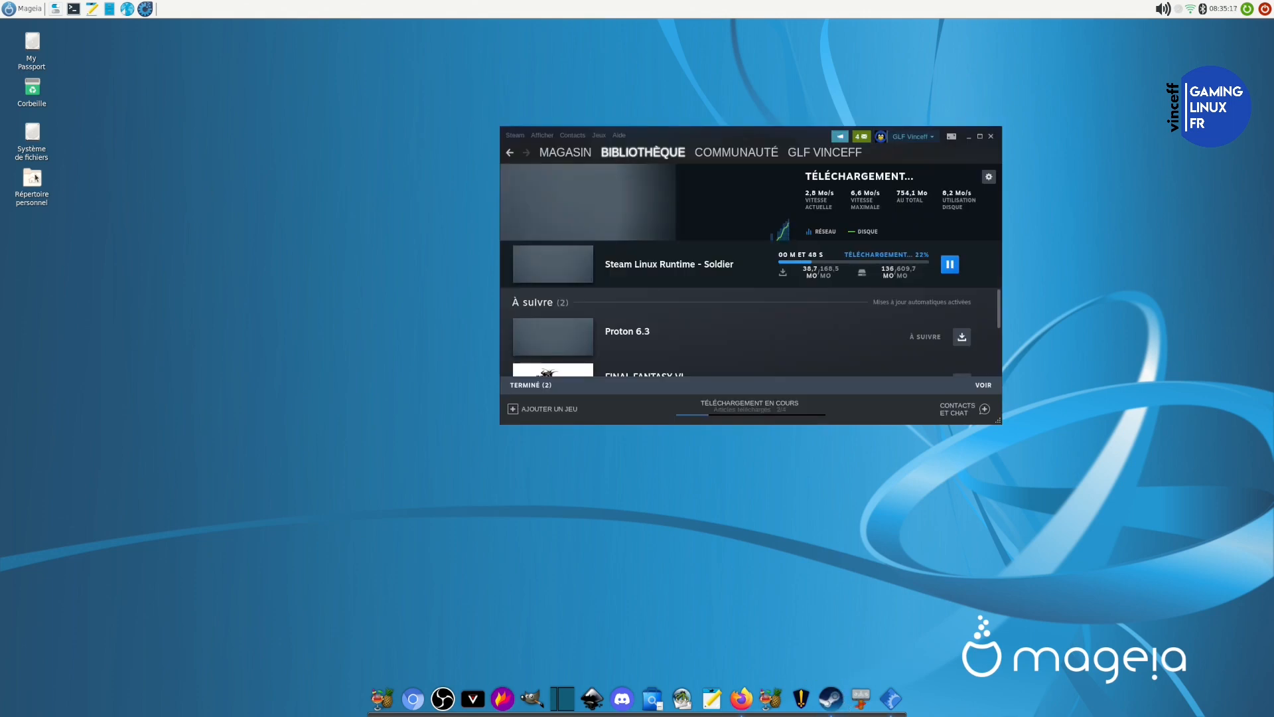
Launch Heroic Games Launcher from the Mageia applications menu.
left_click(25, 8)
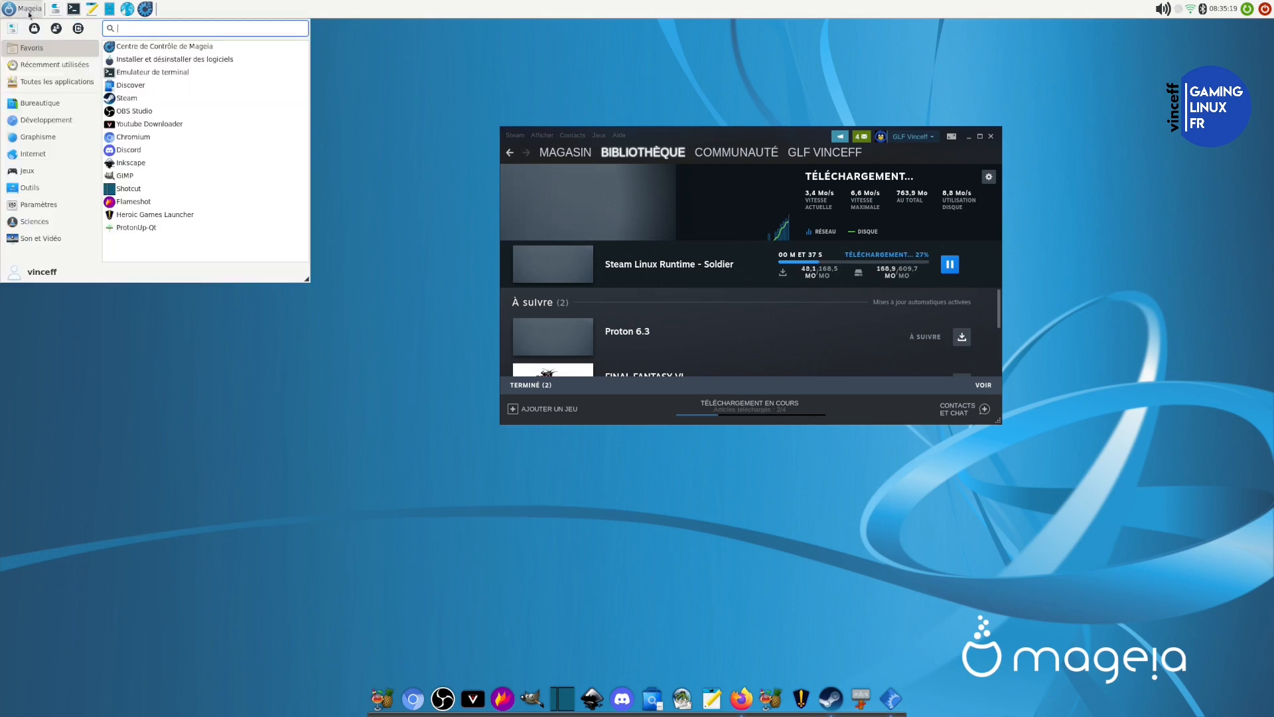
left_click(153, 214)
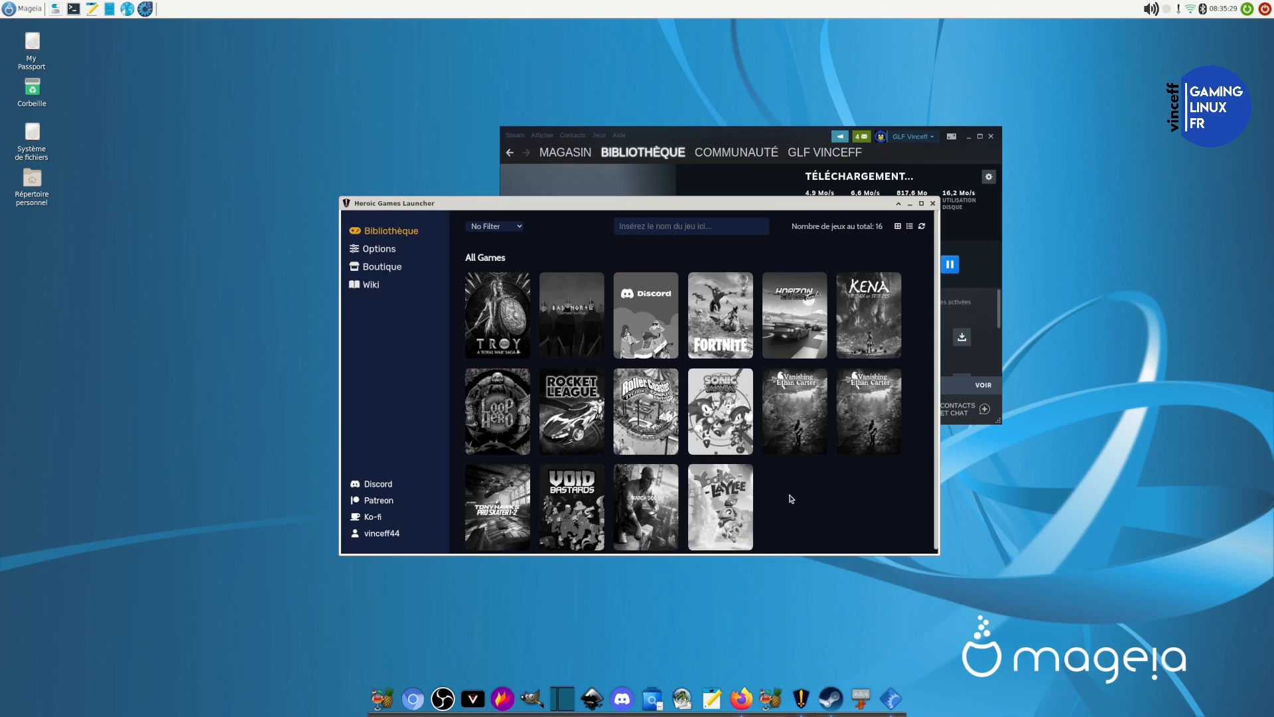
scroll(789, 502, "down", 1)
scroll(764, 481, "up", 1)
Set Heroic's Wine version to Proton-6.21-GE-2 under Options > Wine.
left_click(377, 249)
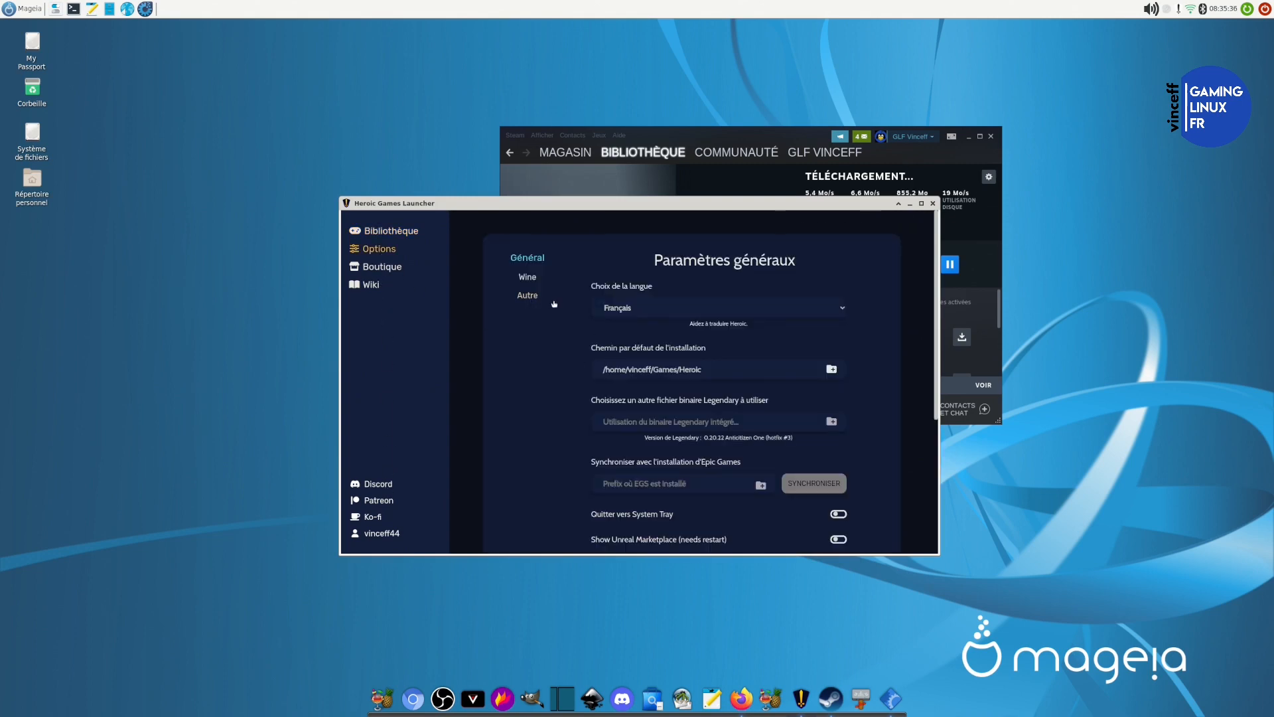
left_click(527, 276)
left_click(777, 415)
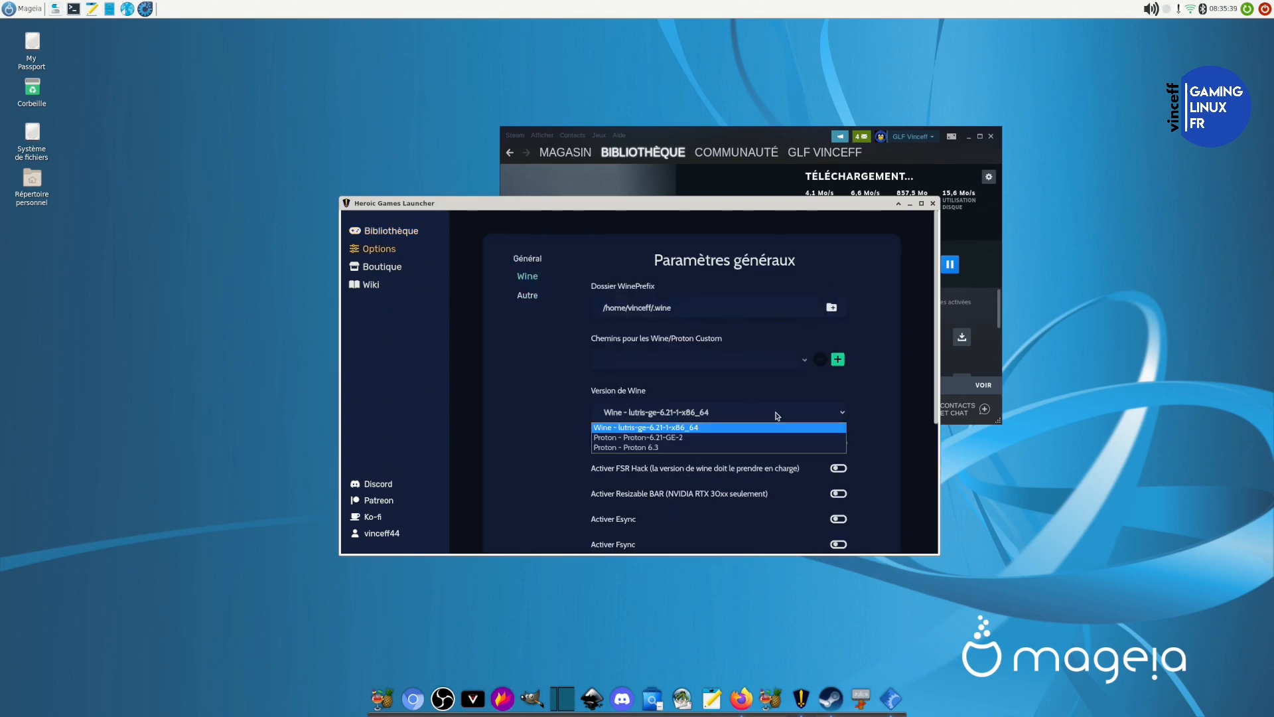
left_click(736, 440)
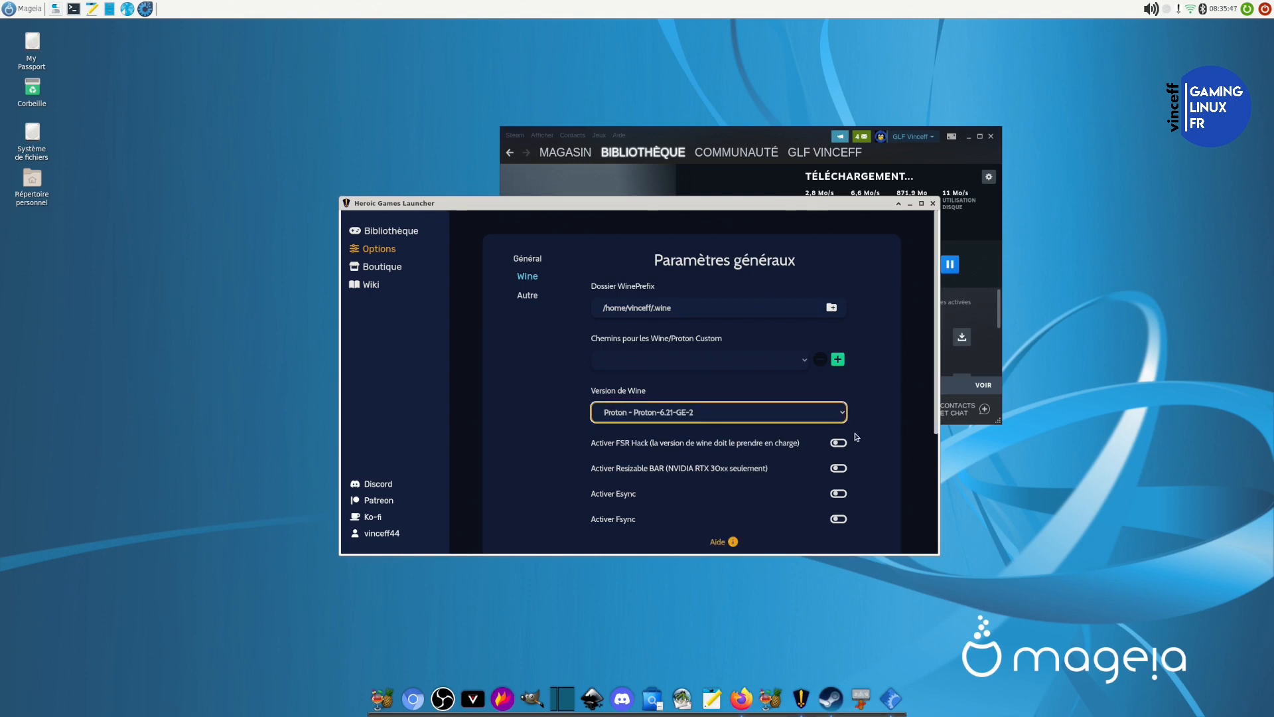
scroll(879, 422, "down", 3)
scroll(866, 398, "up", 3)
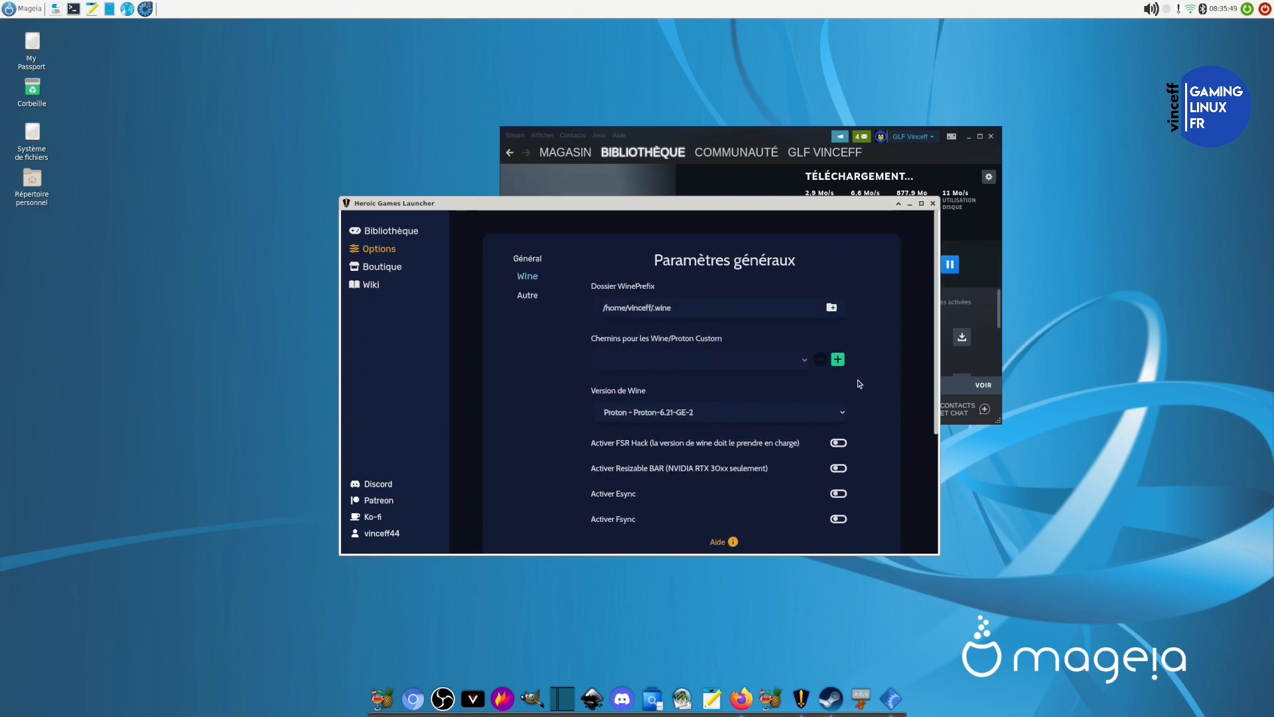
Return to Heroic's Bibliothèque and close the launcher window.
left_click(388, 230)
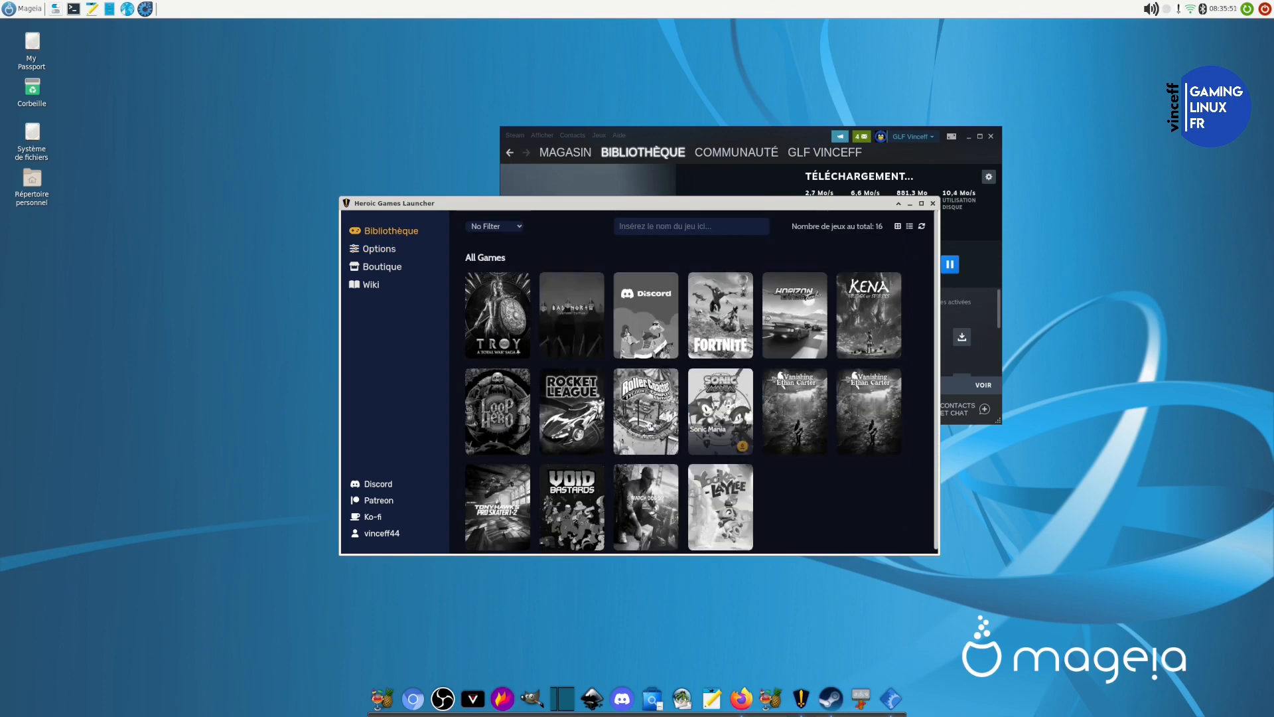
scroll(875, 456, "down", 2)
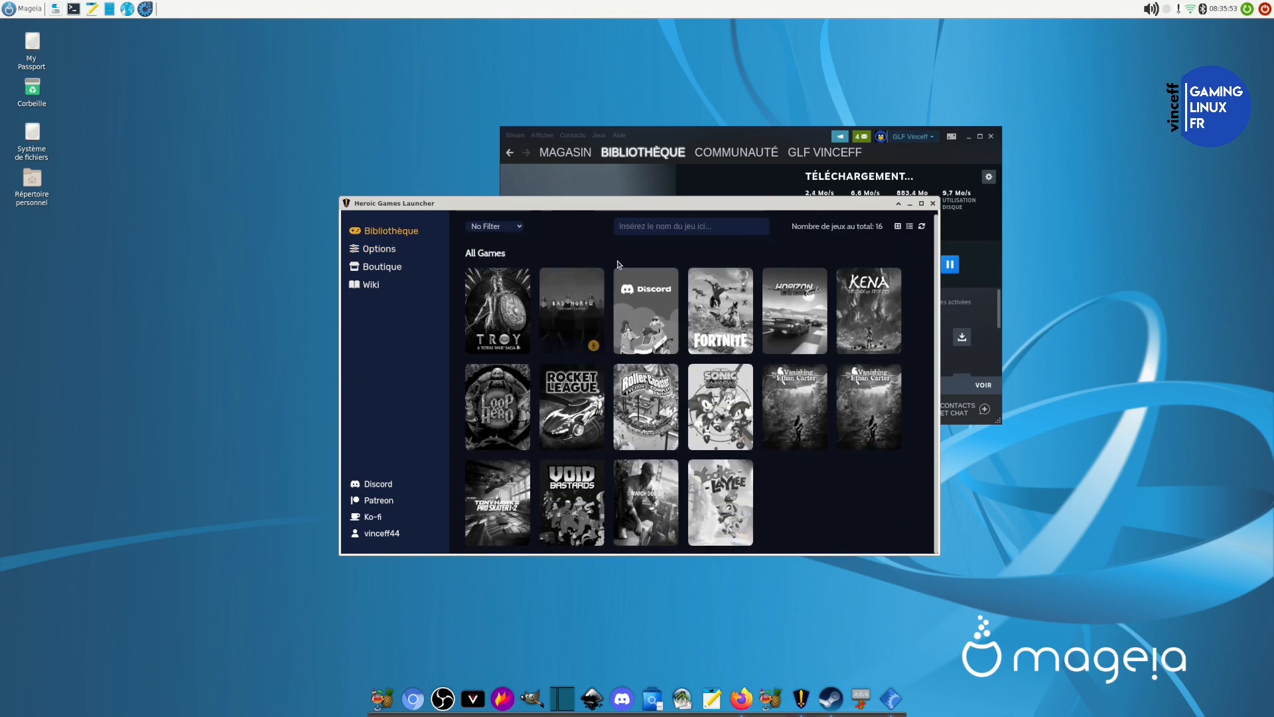
left_click_drag(640, 210, 468, 270)
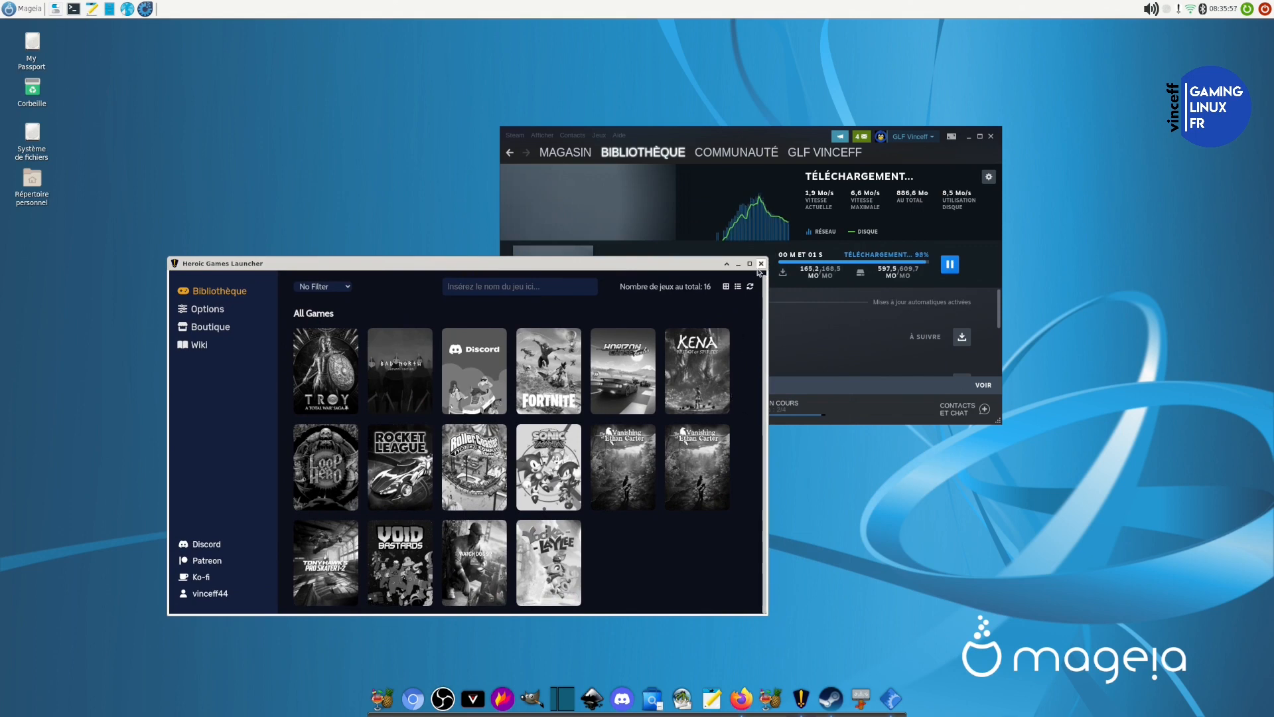
left_click(762, 264)
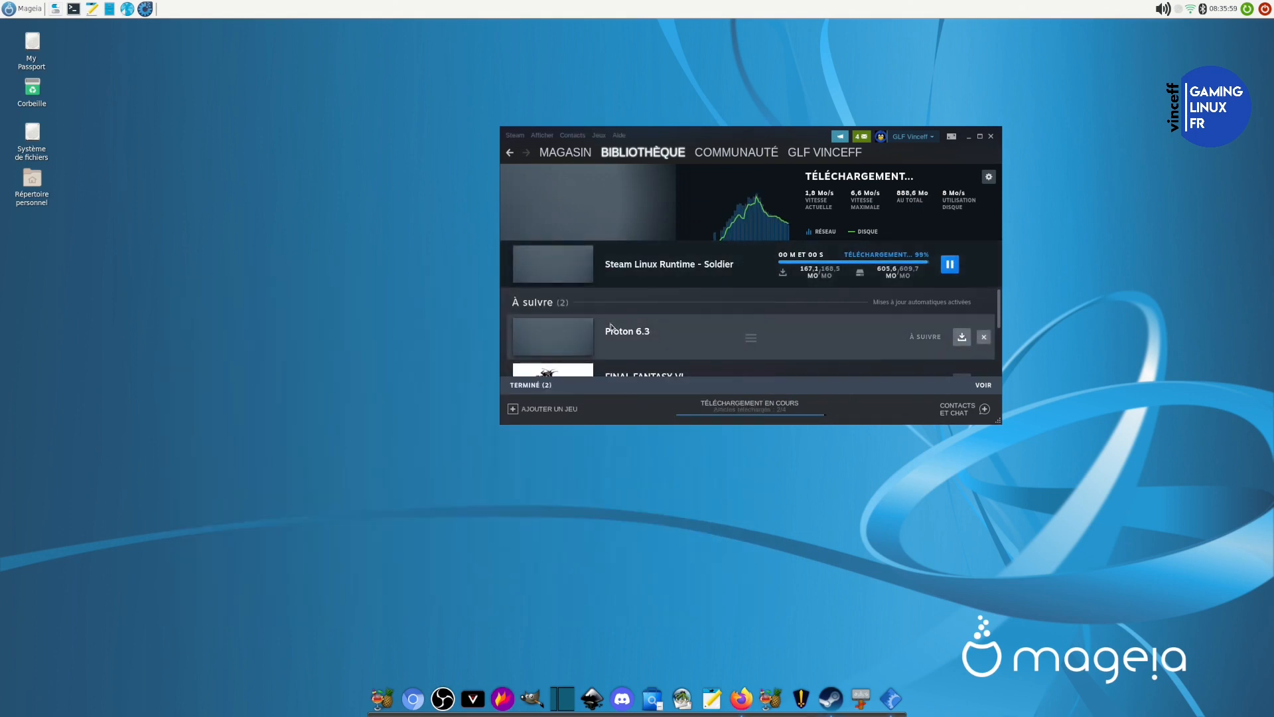
Browse the My Passport drive to the backups > autres > themes folder.
double_click(32, 178)
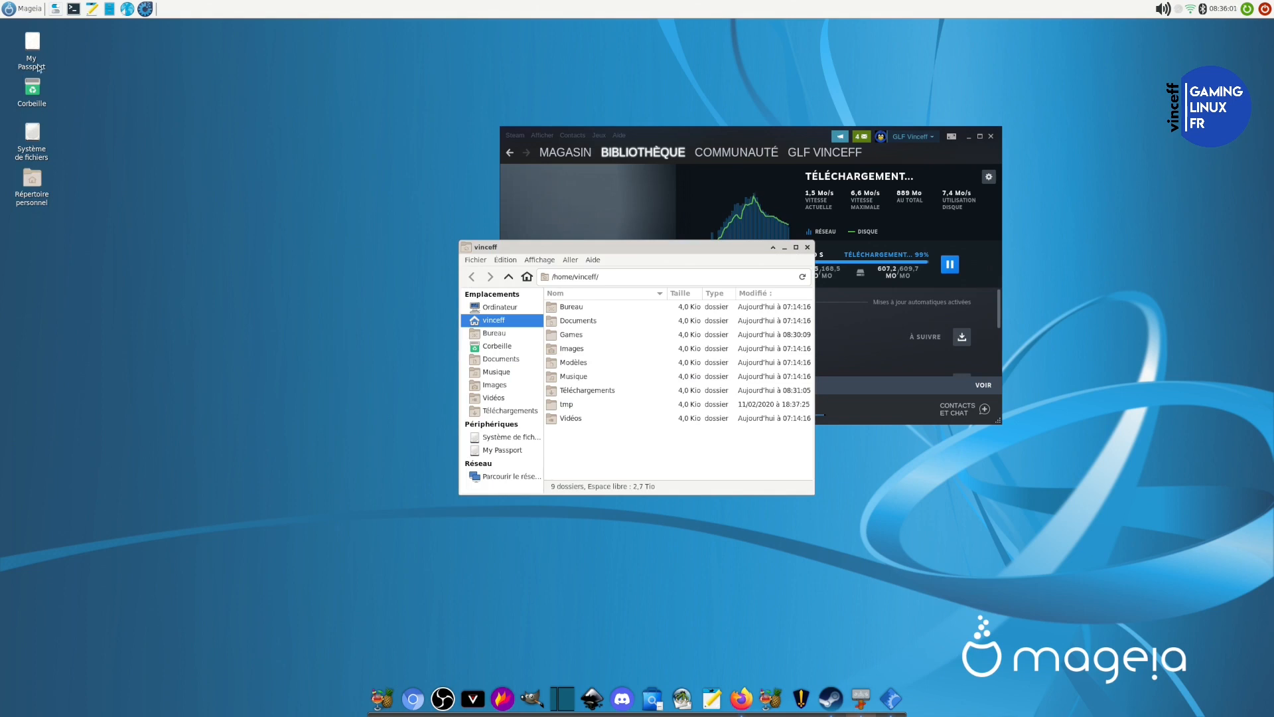
double_click(36, 49)
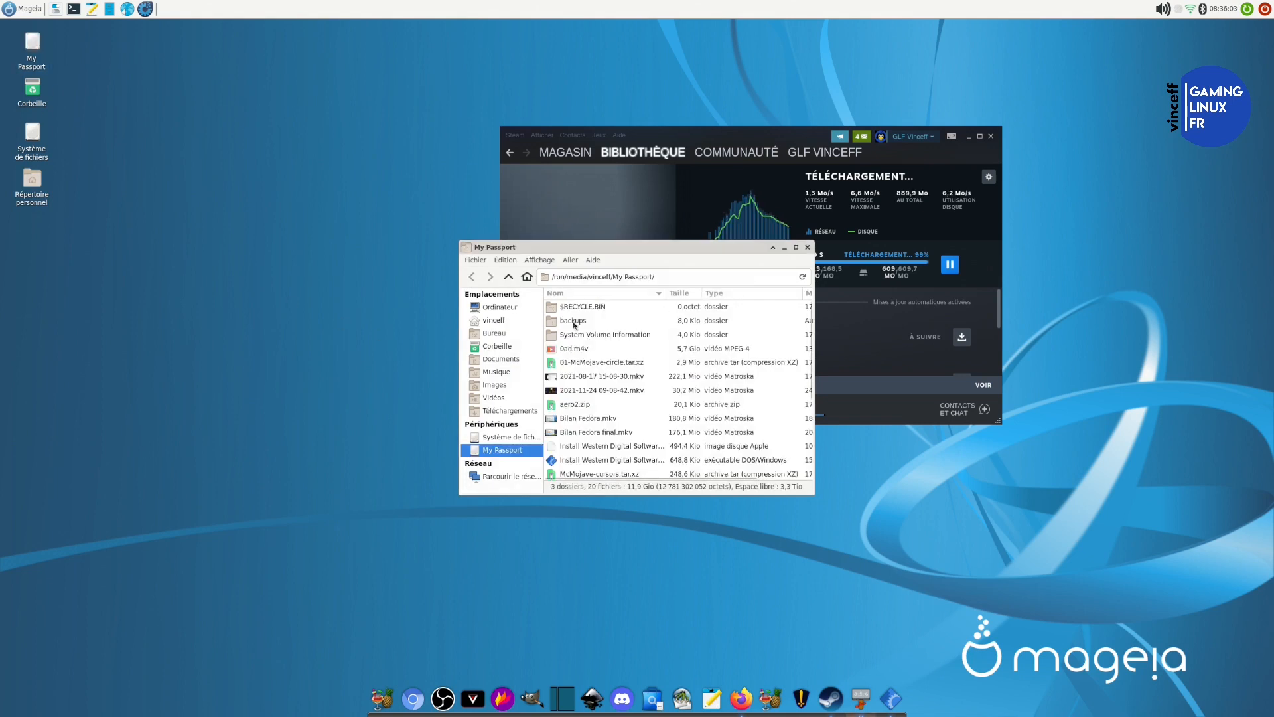
left_click(575, 324)
double_click(574, 323)
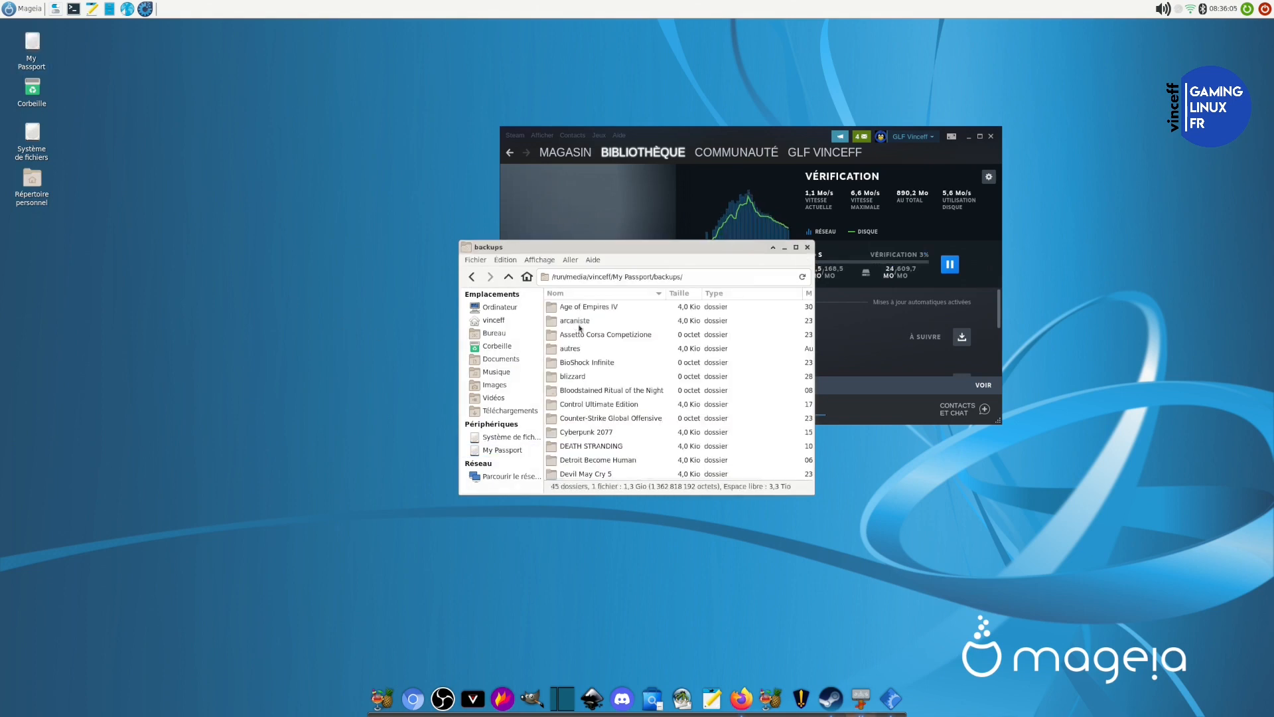
left_click(572, 351)
double_click(572, 351)
left_click(572, 321)
double_click(572, 322)
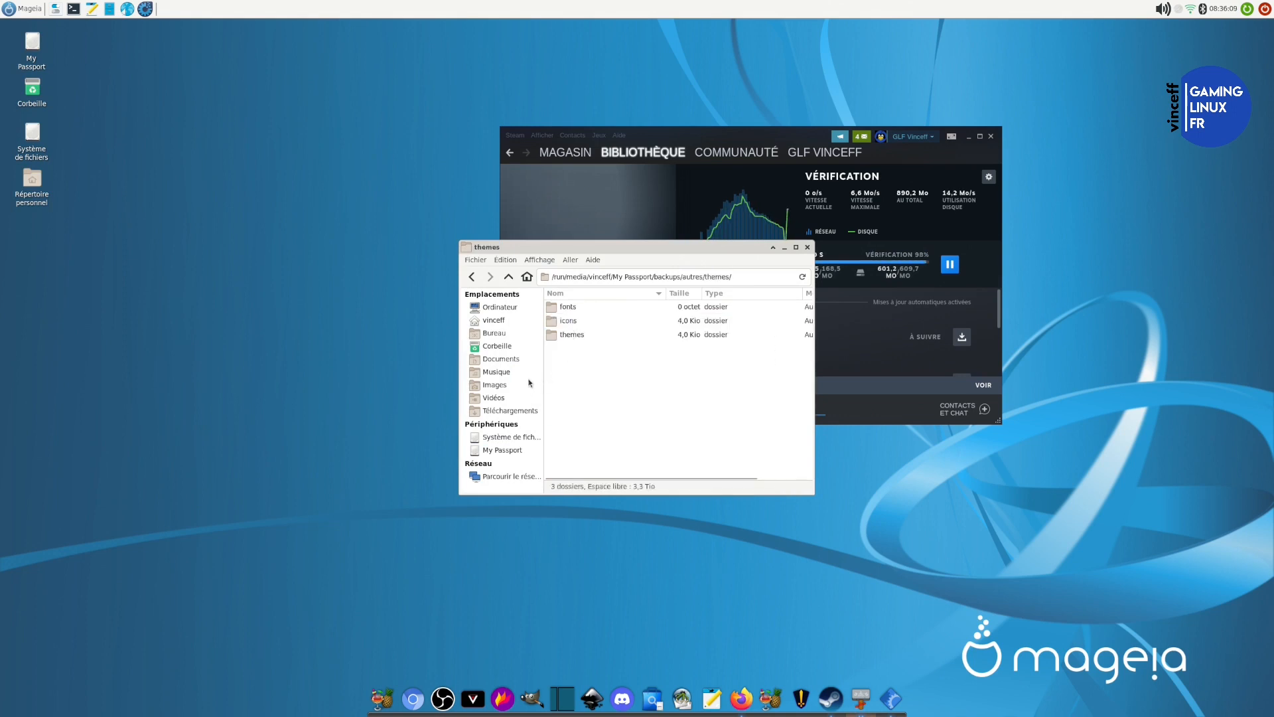
Open the home folder in a new window with hidden files shown and create a .themes folder.
right_click(502, 319)
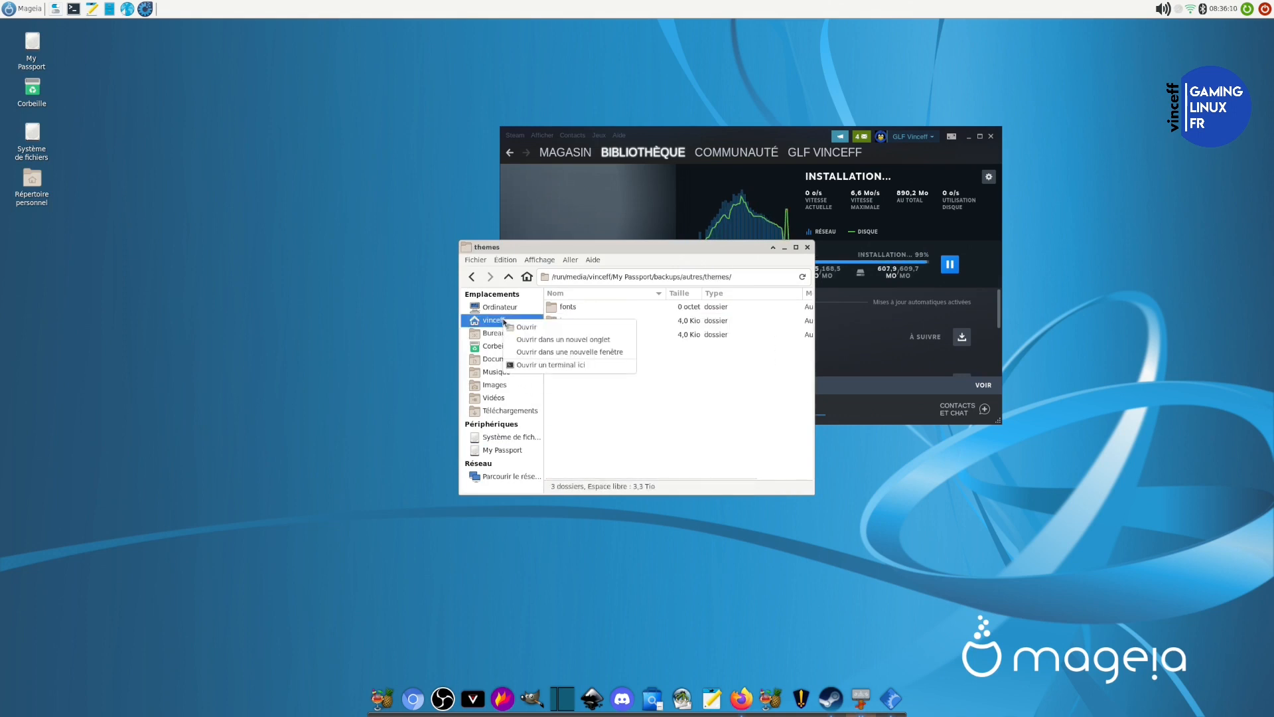
left_click(562, 351)
key("ctrl+h")
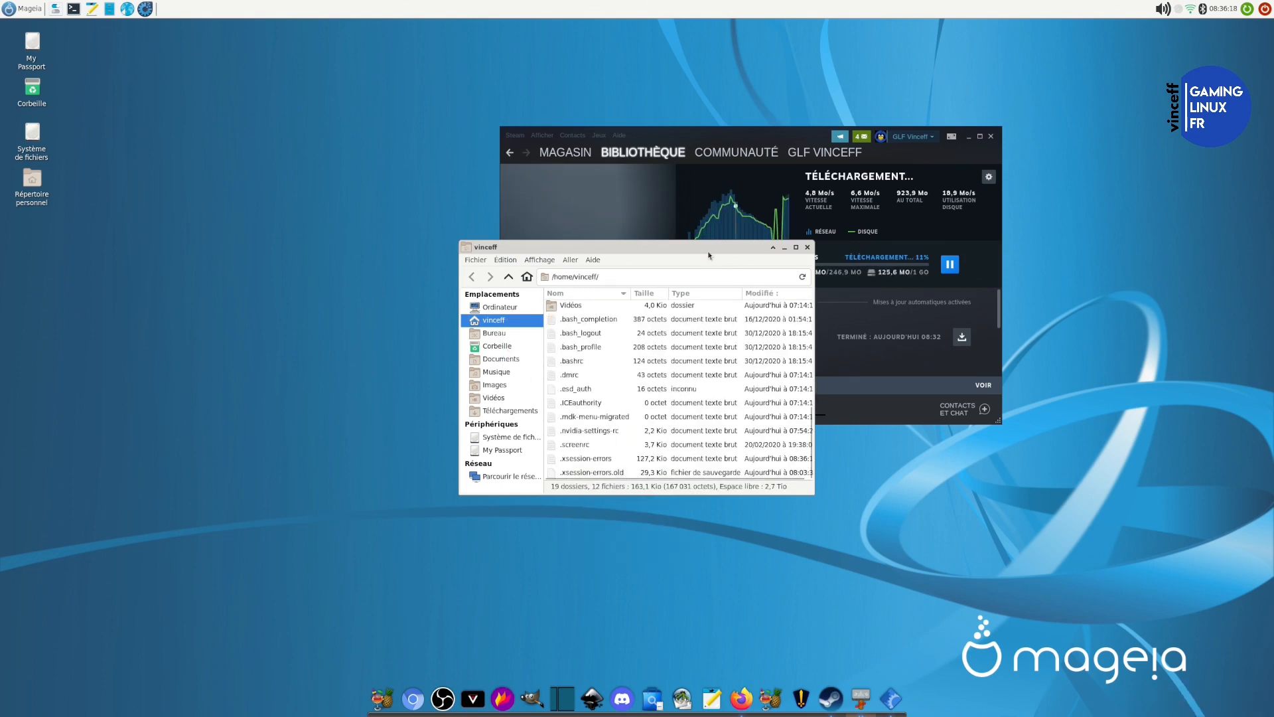
left_click(540, 260)
left_click(558, 399)
key("ctrl+shift+n")
right_click(791, 457)
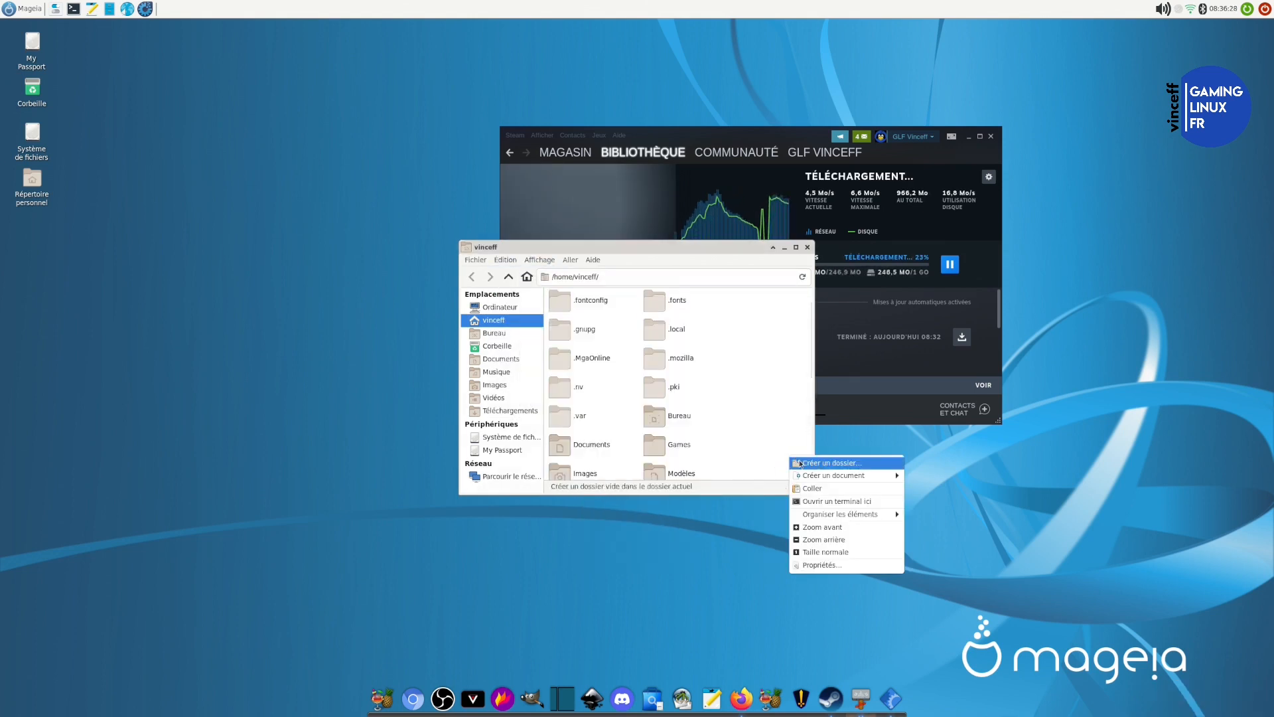
left_click(803, 464)
type(".themes")
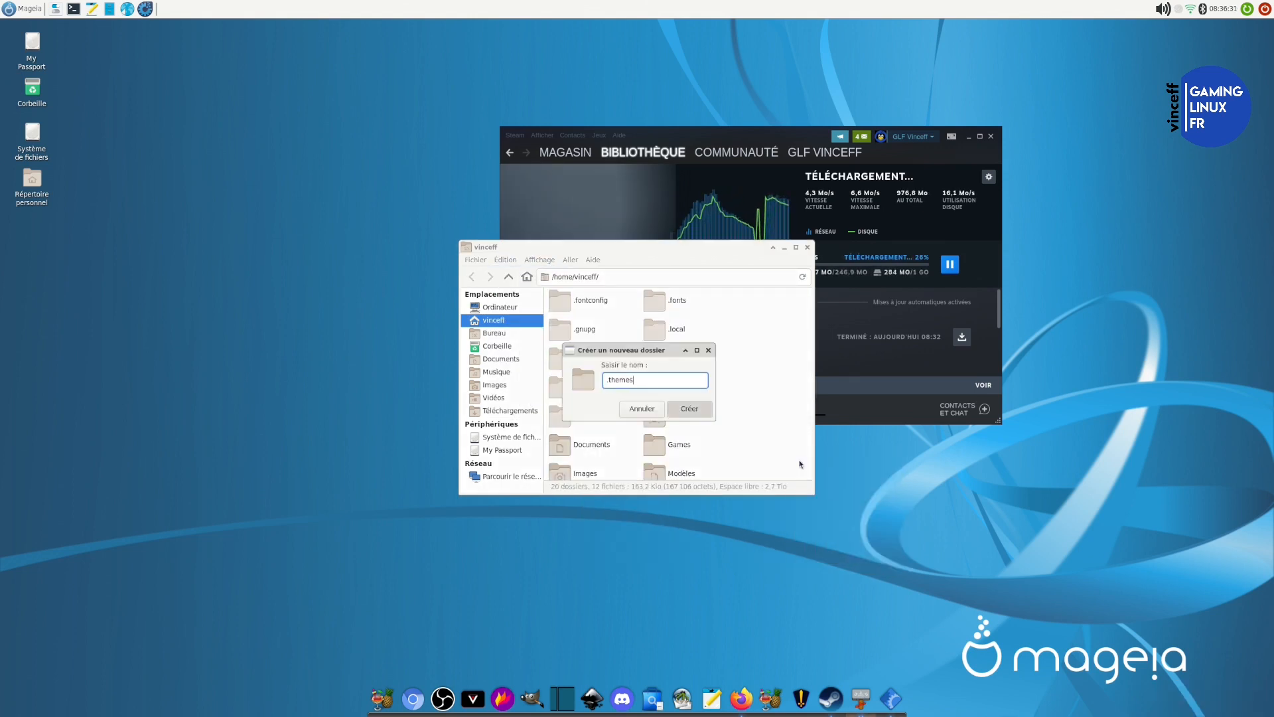
key("Return")
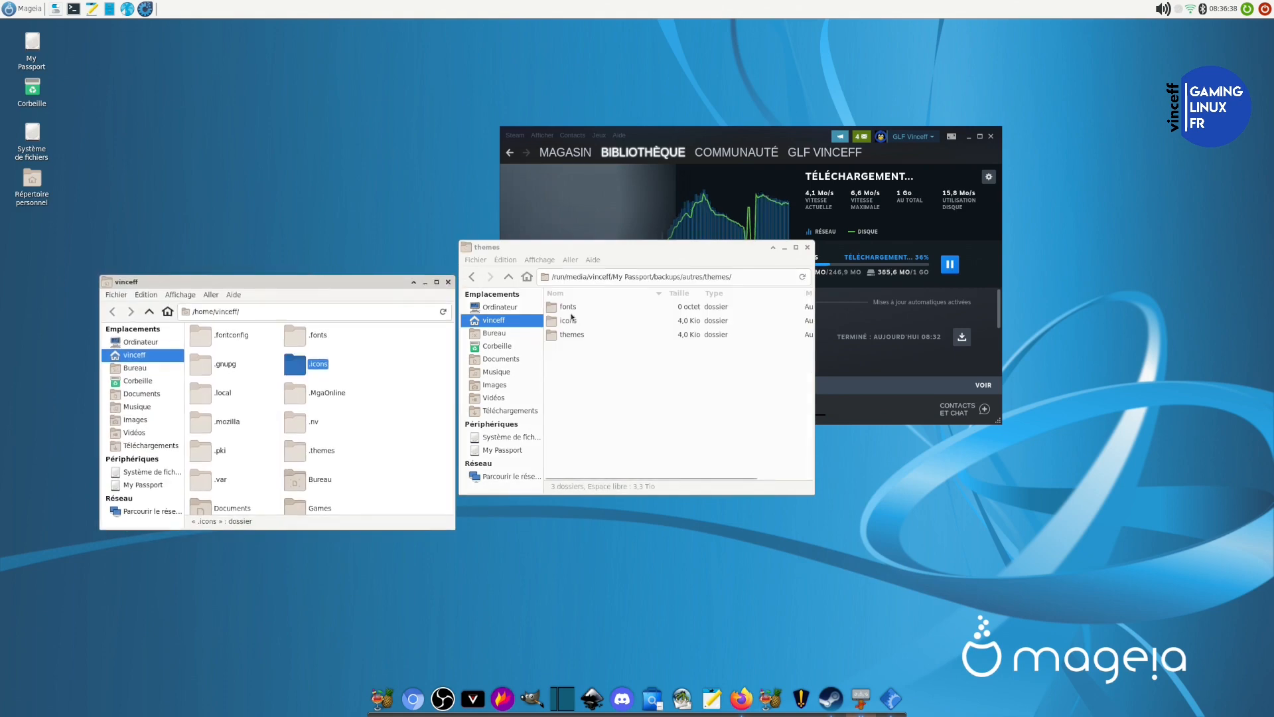
Paste the backed-up fonts and themes into the home .fonts and .themes folders.
key("ctrl+a")
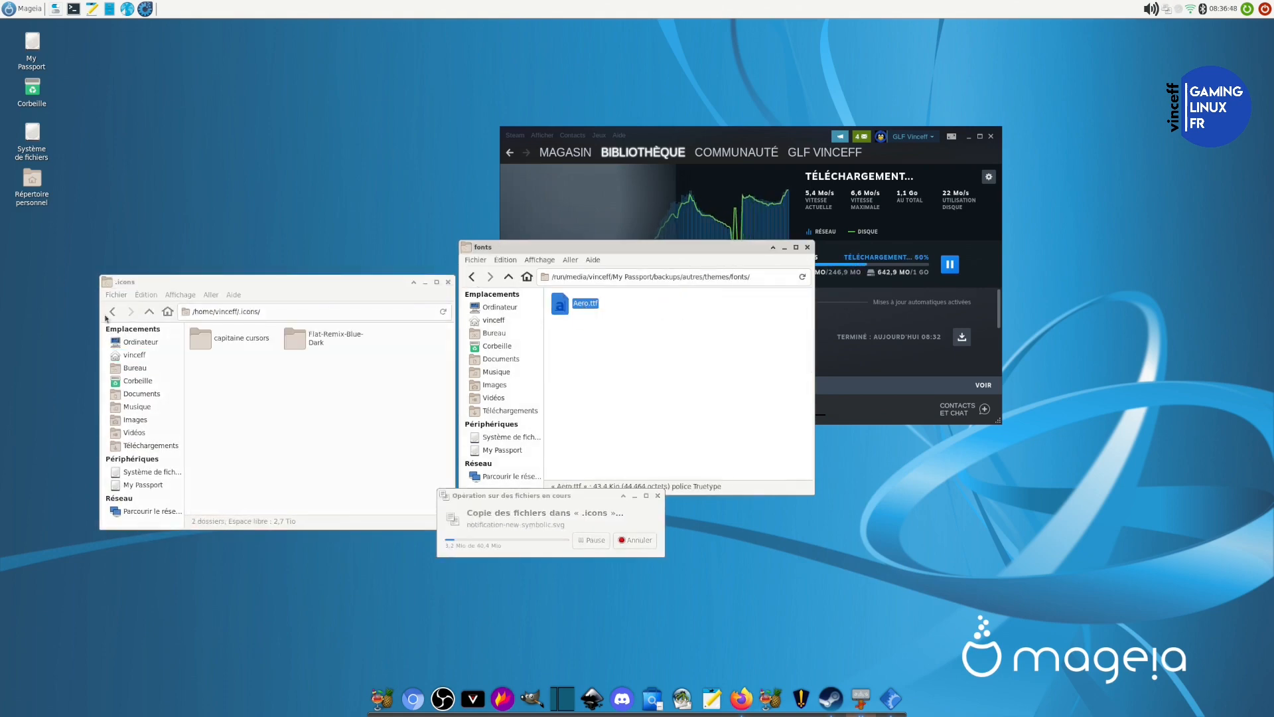
double_click(305, 367)
key("ctrl+v")
left_click(471, 277)
double_click(561, 333)
key("ctrl+a")
left_click(112, 312)
scroll(245, 412, "down", 1)
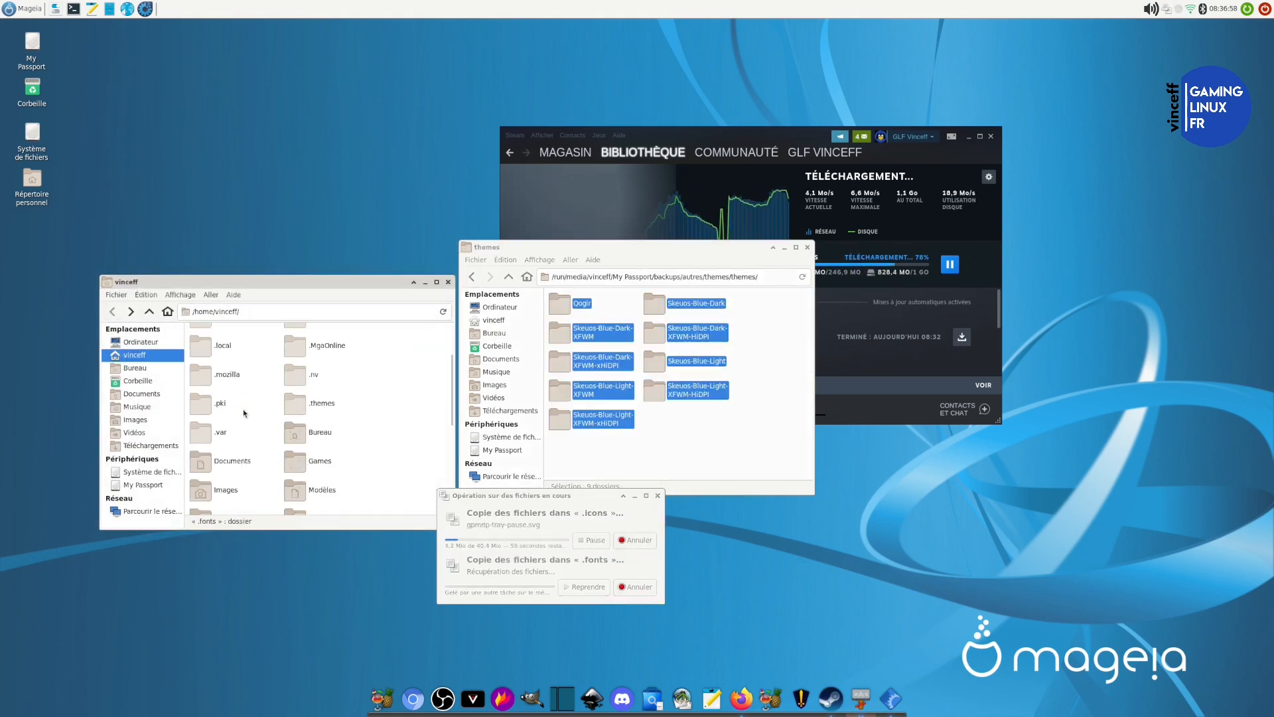
double_click(315, 432)
key("ctrl+v")
Set wallpaperflare.com_wallpaper.jpg from Téléchargements as the desktop wallpaper.
left_click_drag(501, 495, 134, 400)
left_click_drag(702, 248, 1100, 358)
left_click_drag(637, 247, 544, 370)
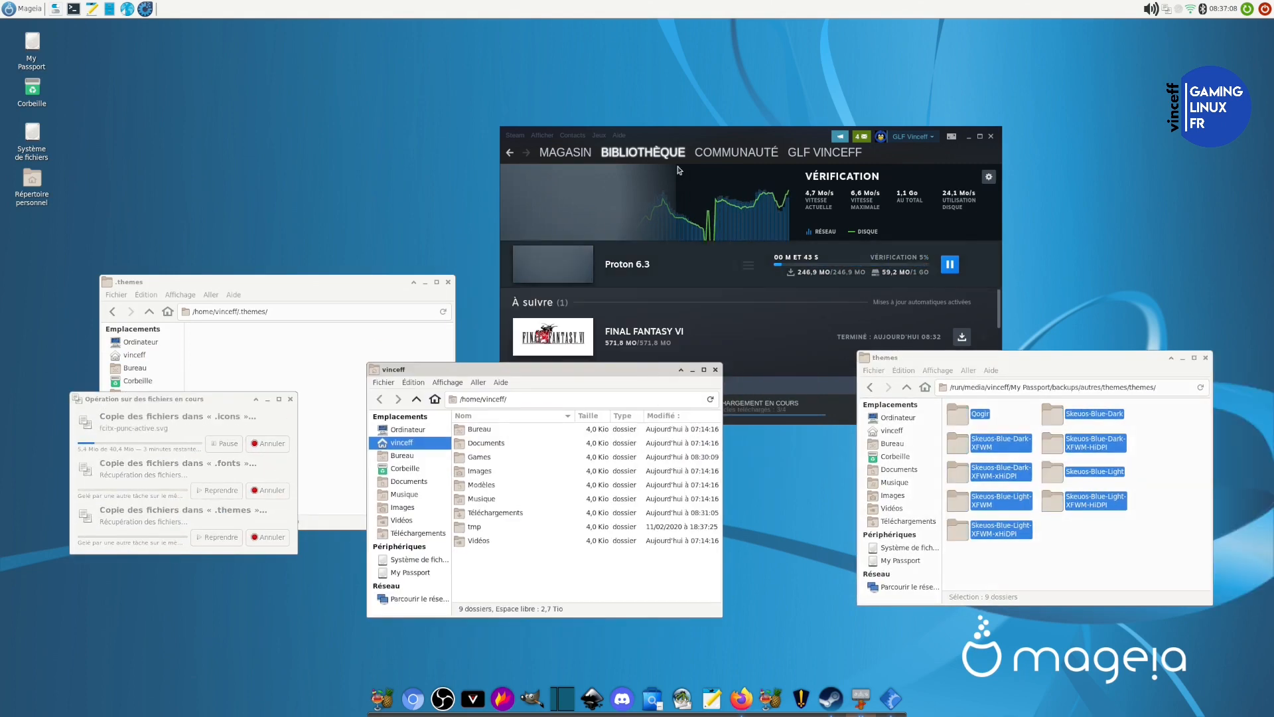
left_click_drag(687, 136, 716, 95)
double_click(495, 513)
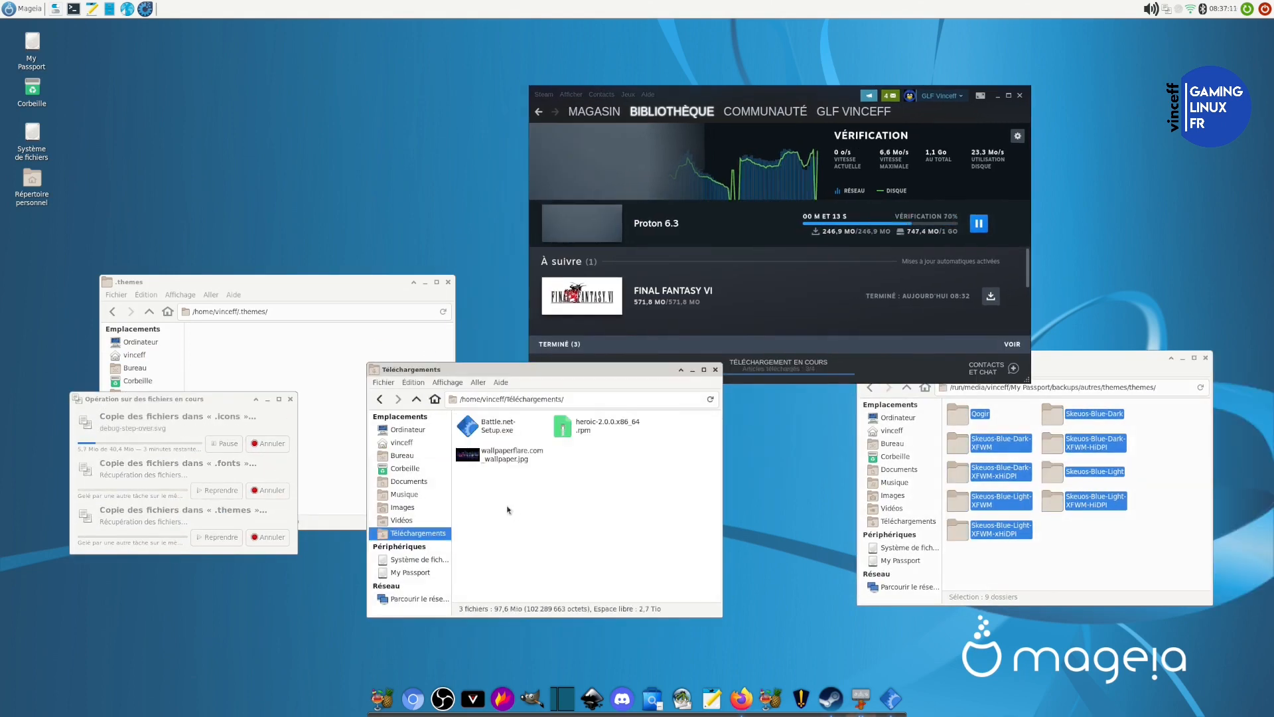
right_click(509, 454)
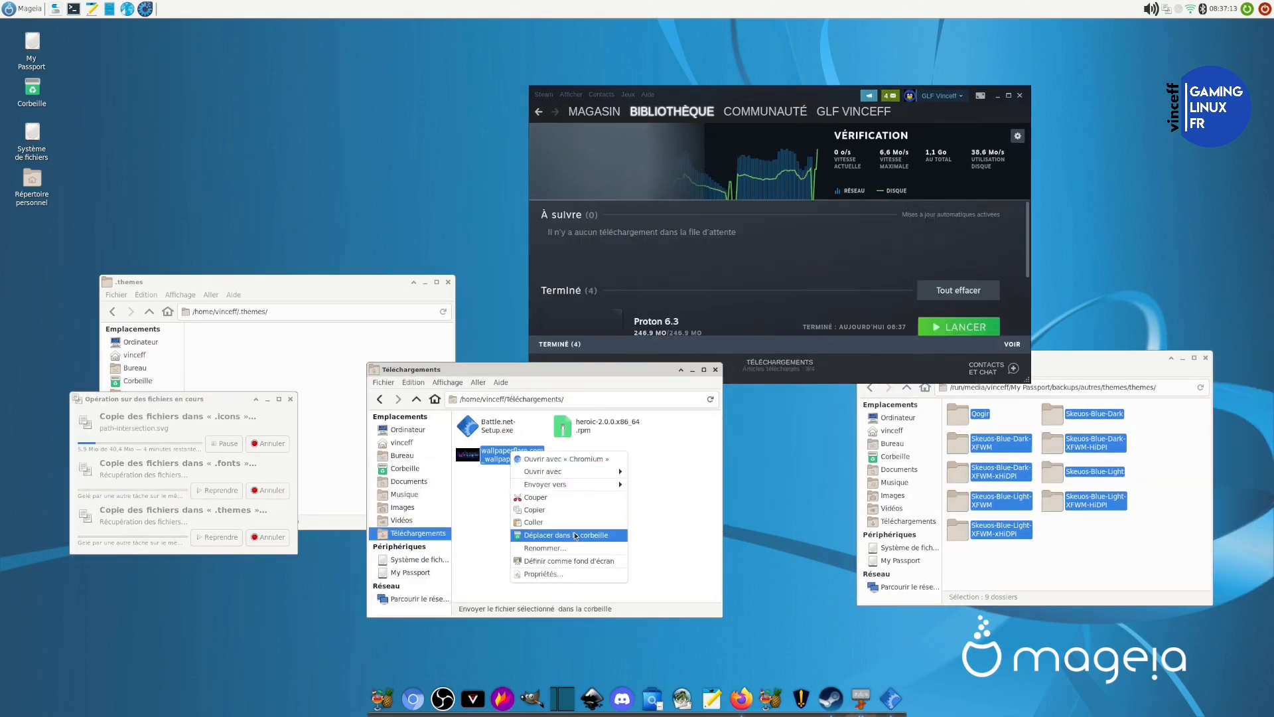
left_click(577, 563)
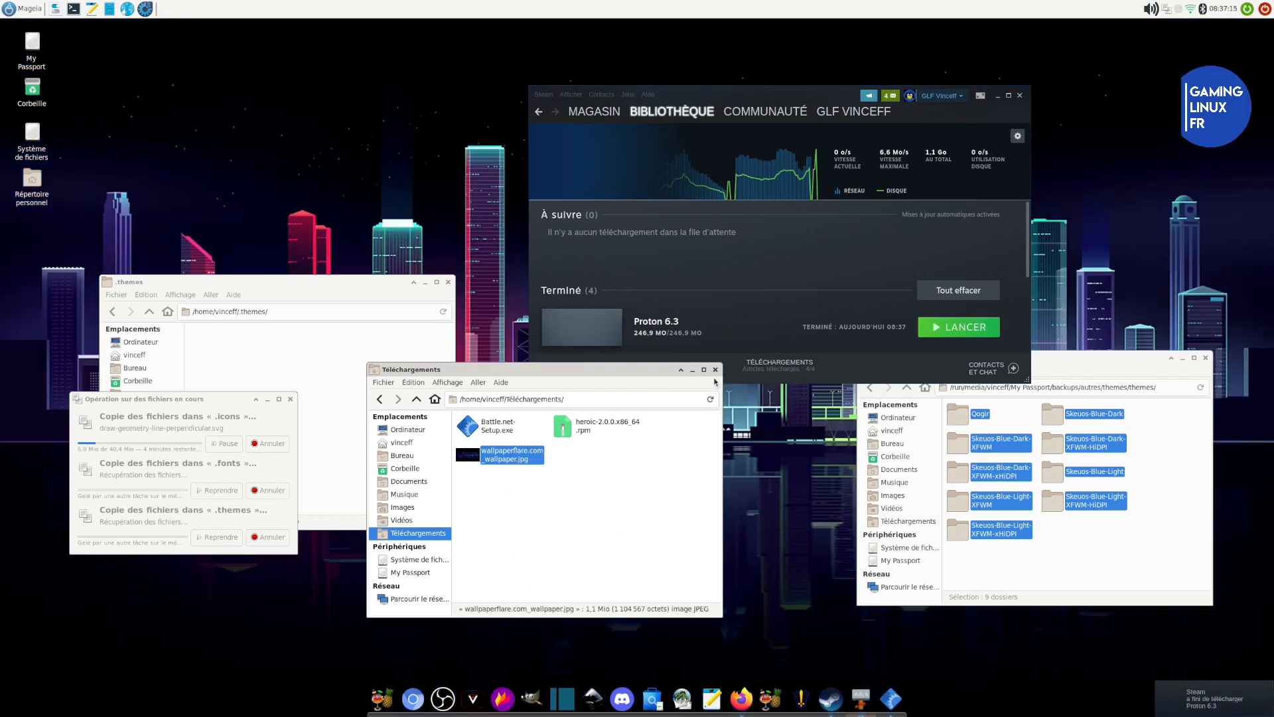
Confirm Final Fantasy VI's Compatibilité setting is still Proton 6.3-8 in the Steam library.
left_click(715, 371)
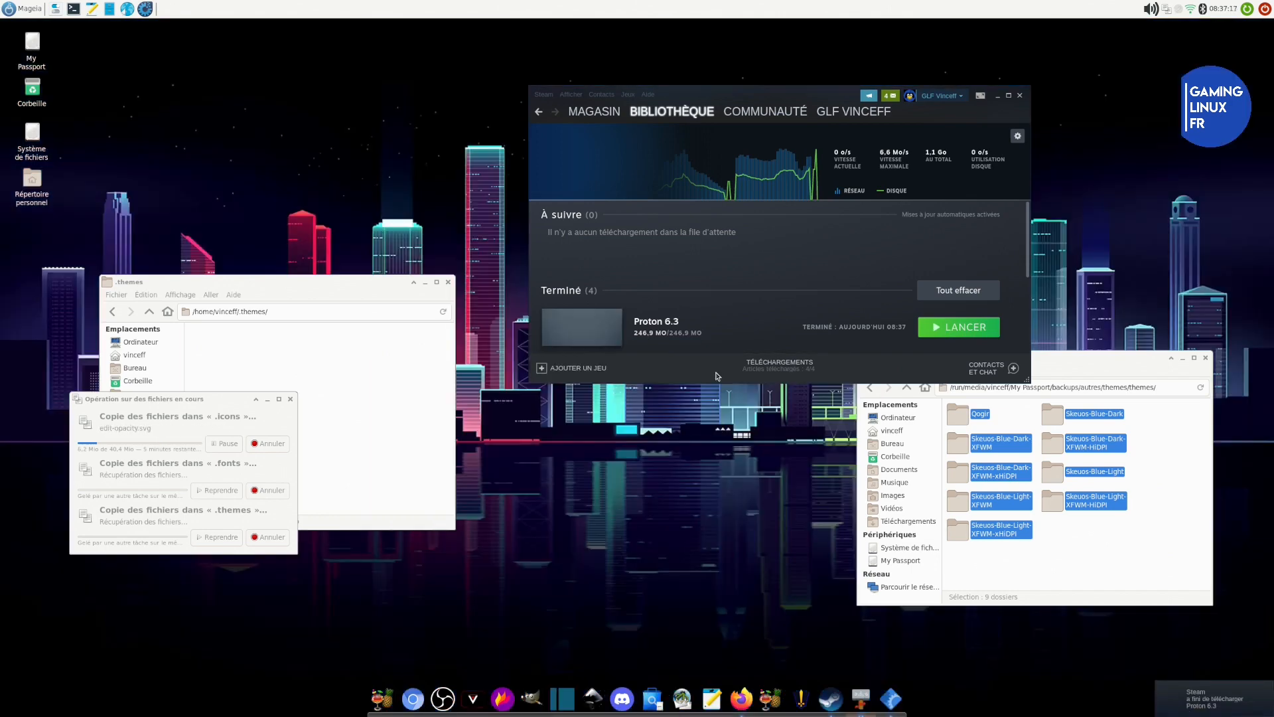
left_click(669, 114)
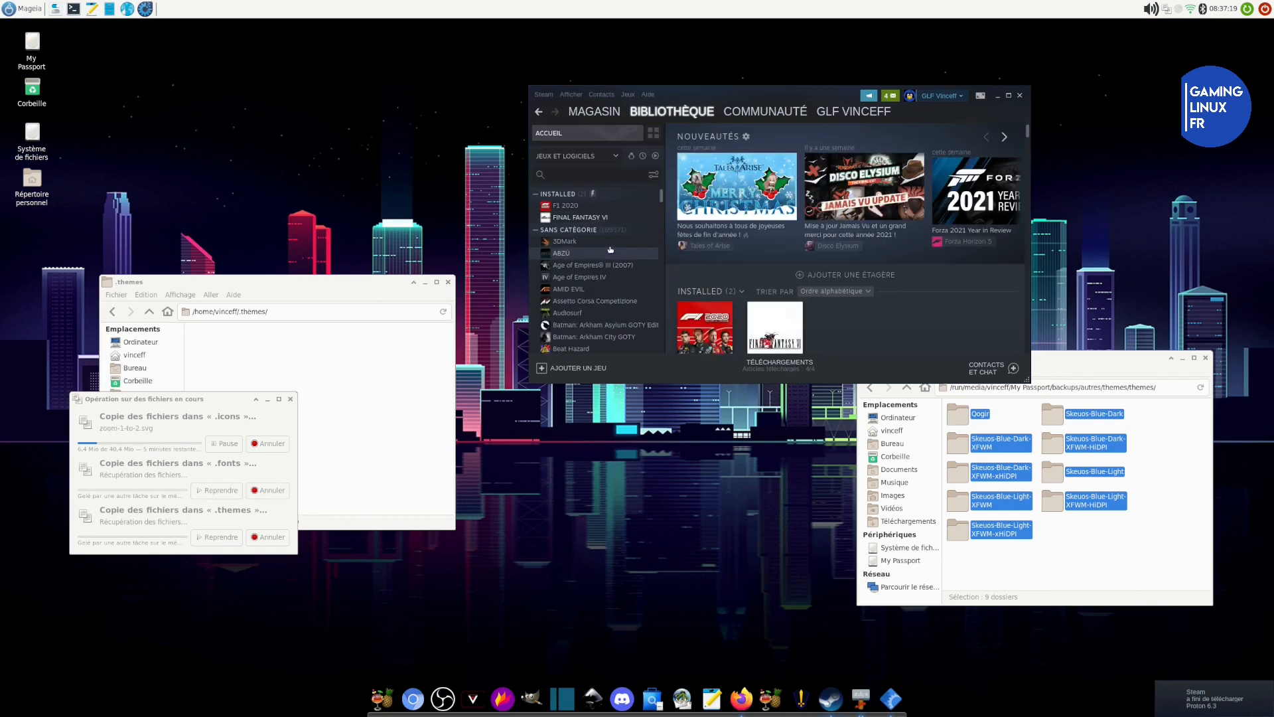
left_click(597, 217)
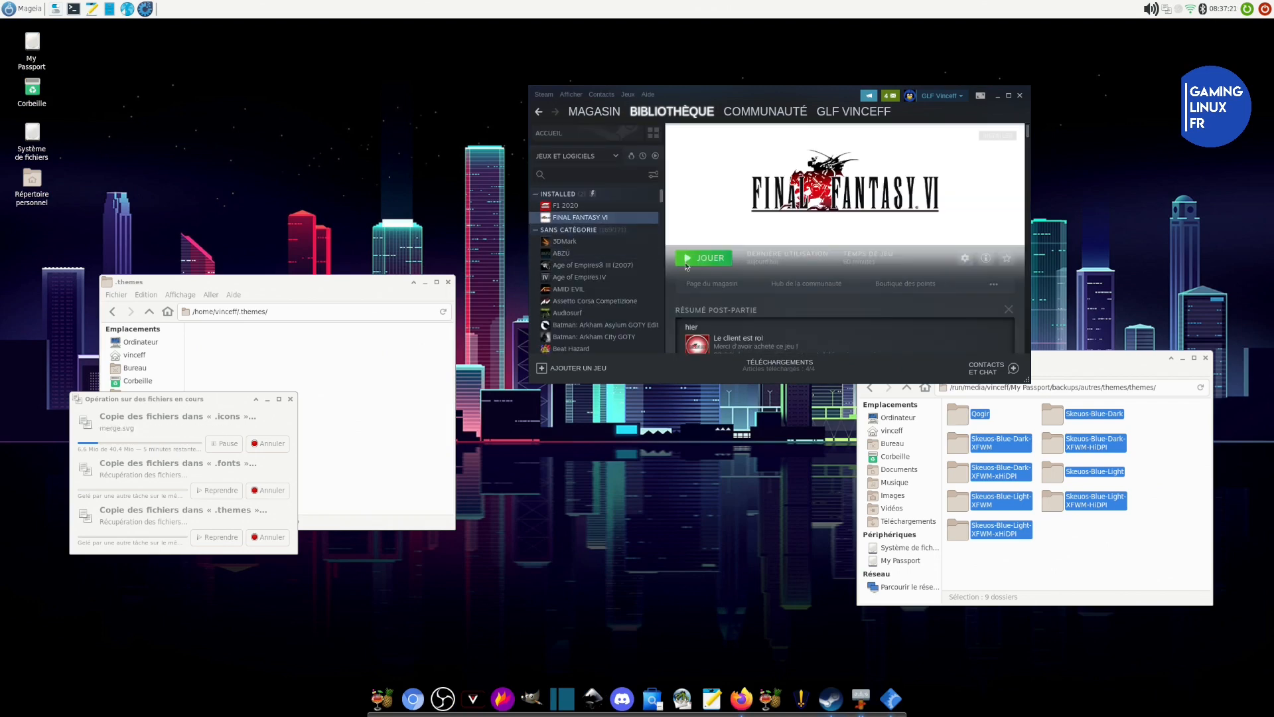
right_click(586, 219)
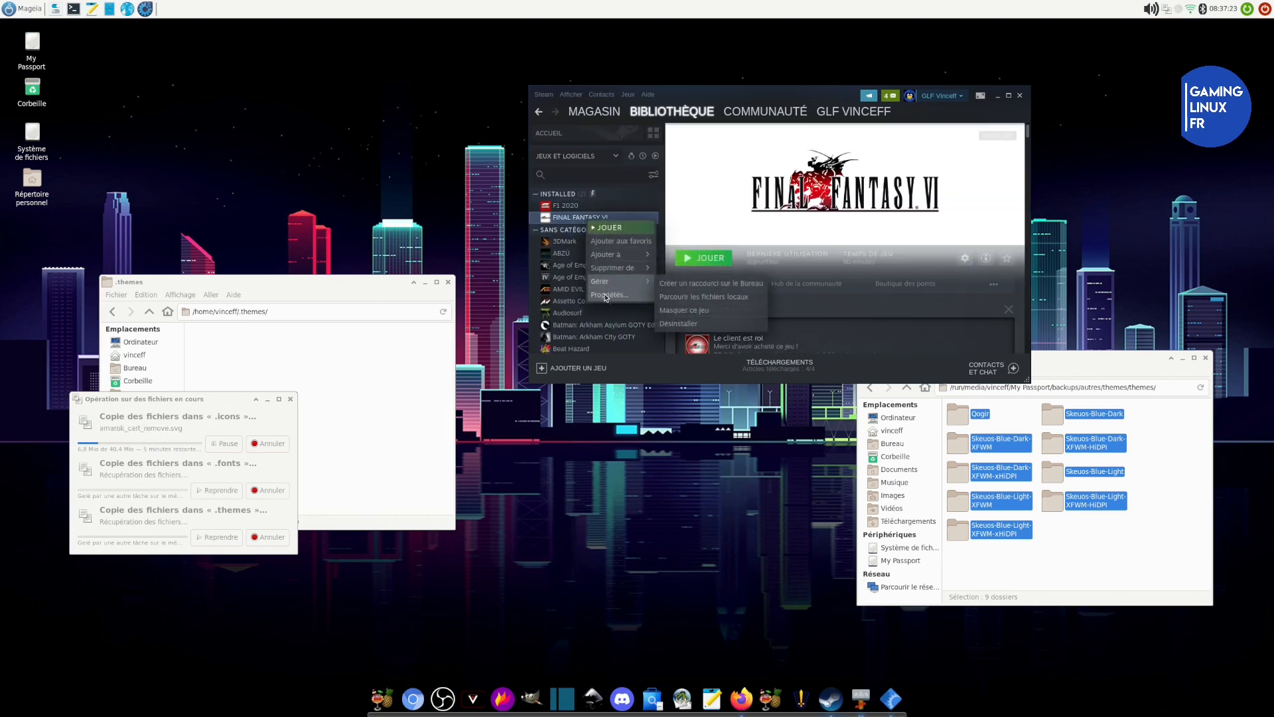
left_click(611, 300)
left_click(485, 277)
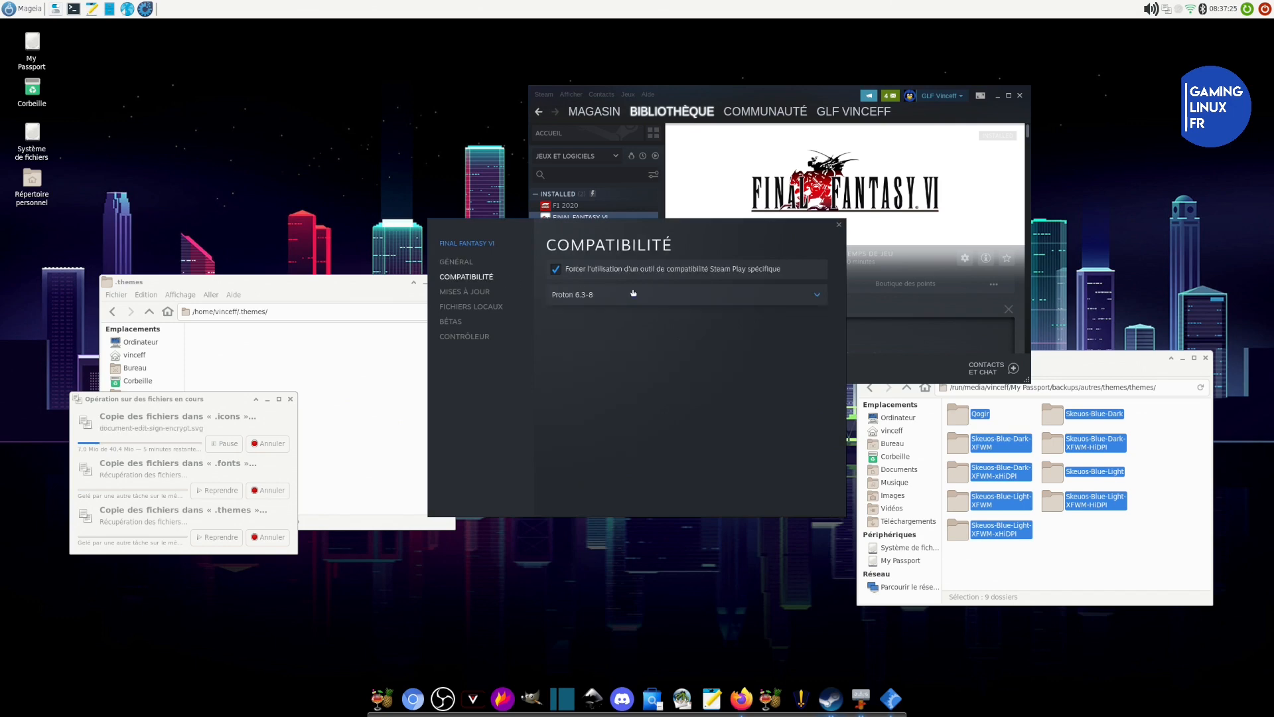
left_click(634, 294)
left_click(797, 289)
left_click(839, 227)
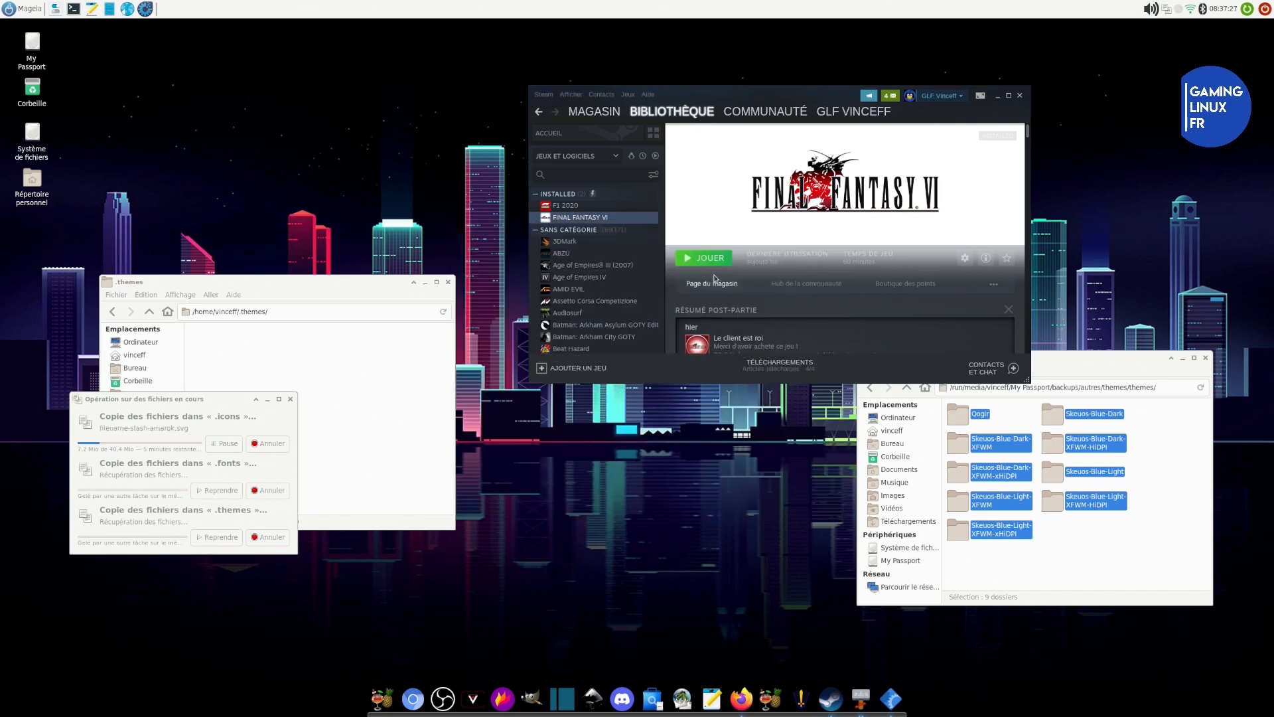
Launch Final Fantasy VI and close its window once the Square Enix splash appears.
left_click(707, 258)
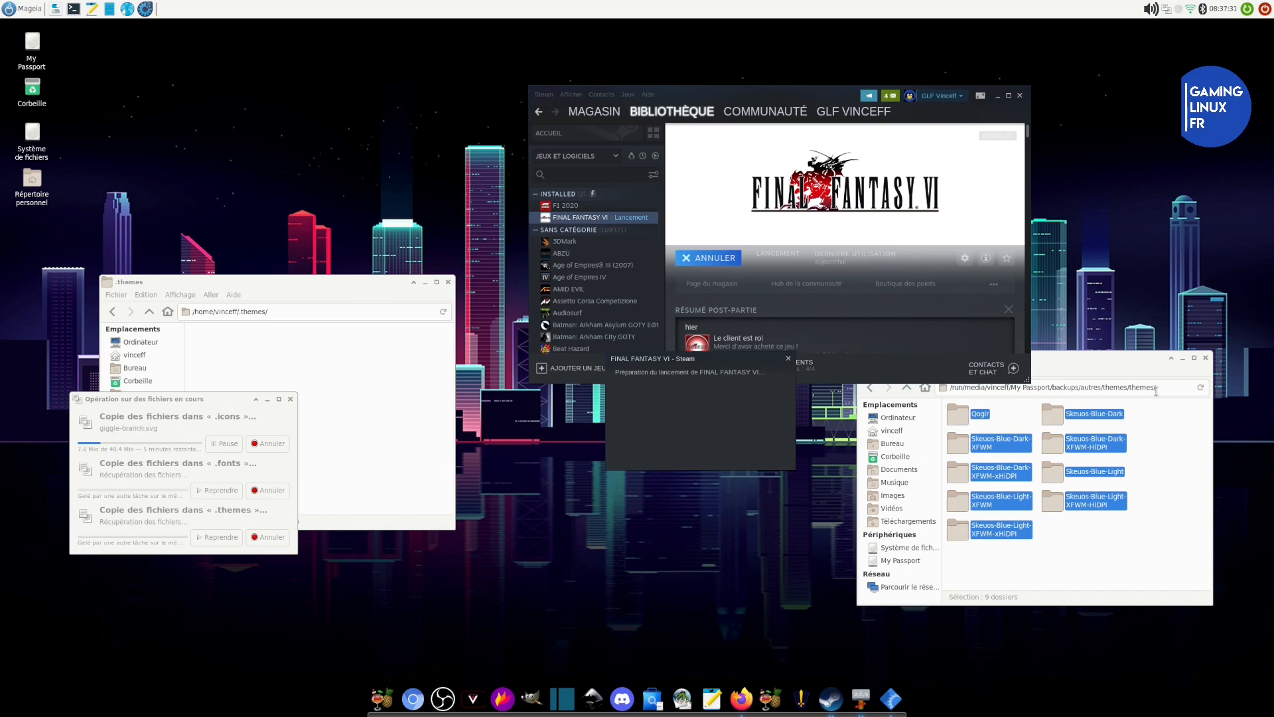
left_click_drag(1123, 355, 417, 304)
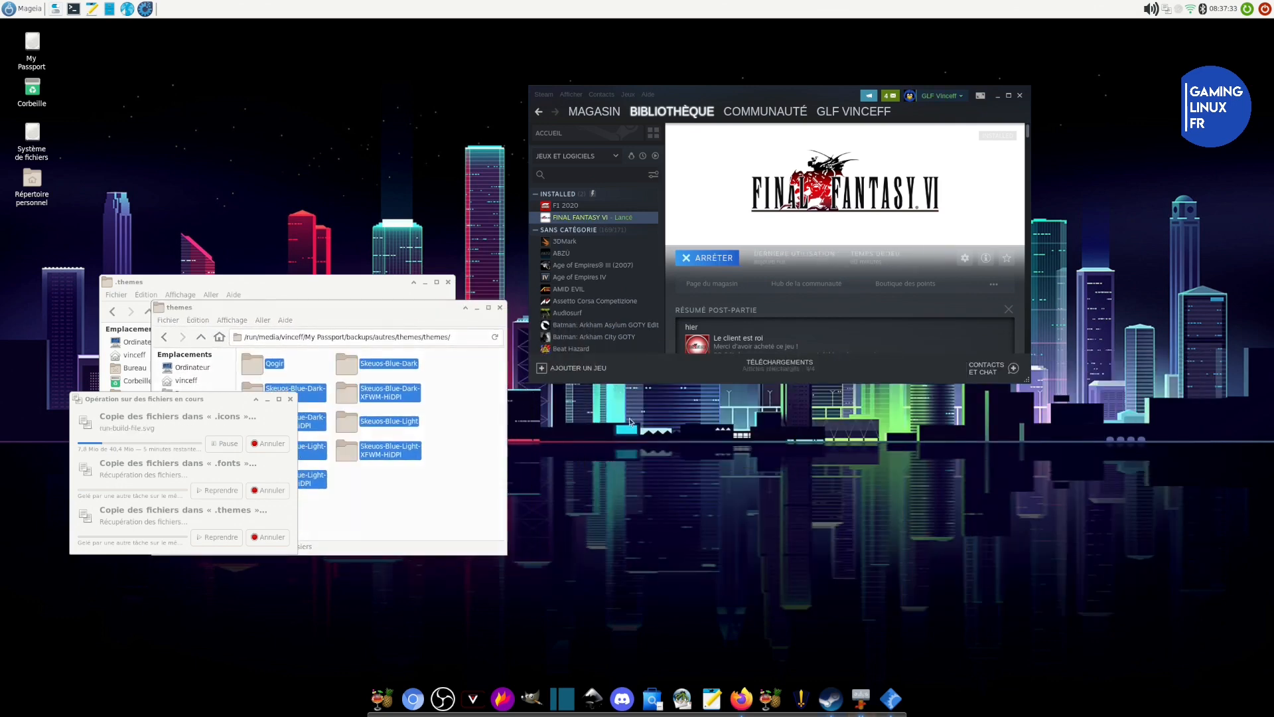
left_click_drag(776, 95, 824, 168)
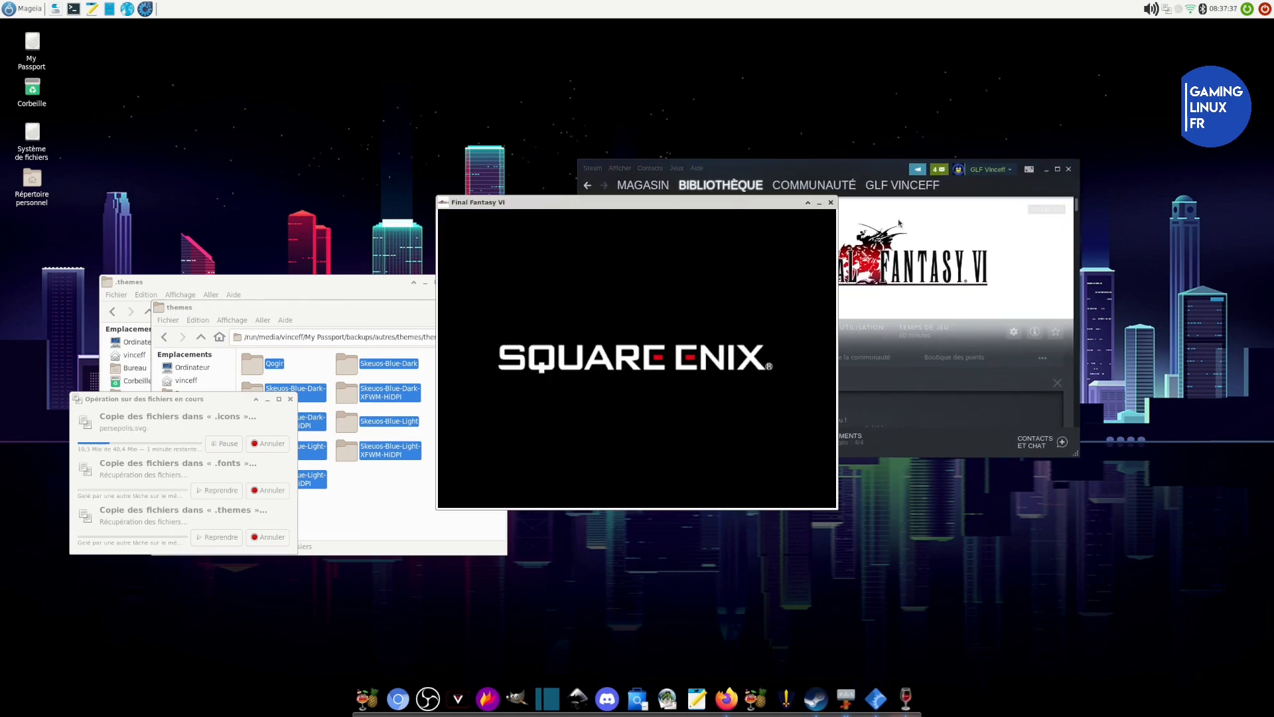
left_click(830, 203)
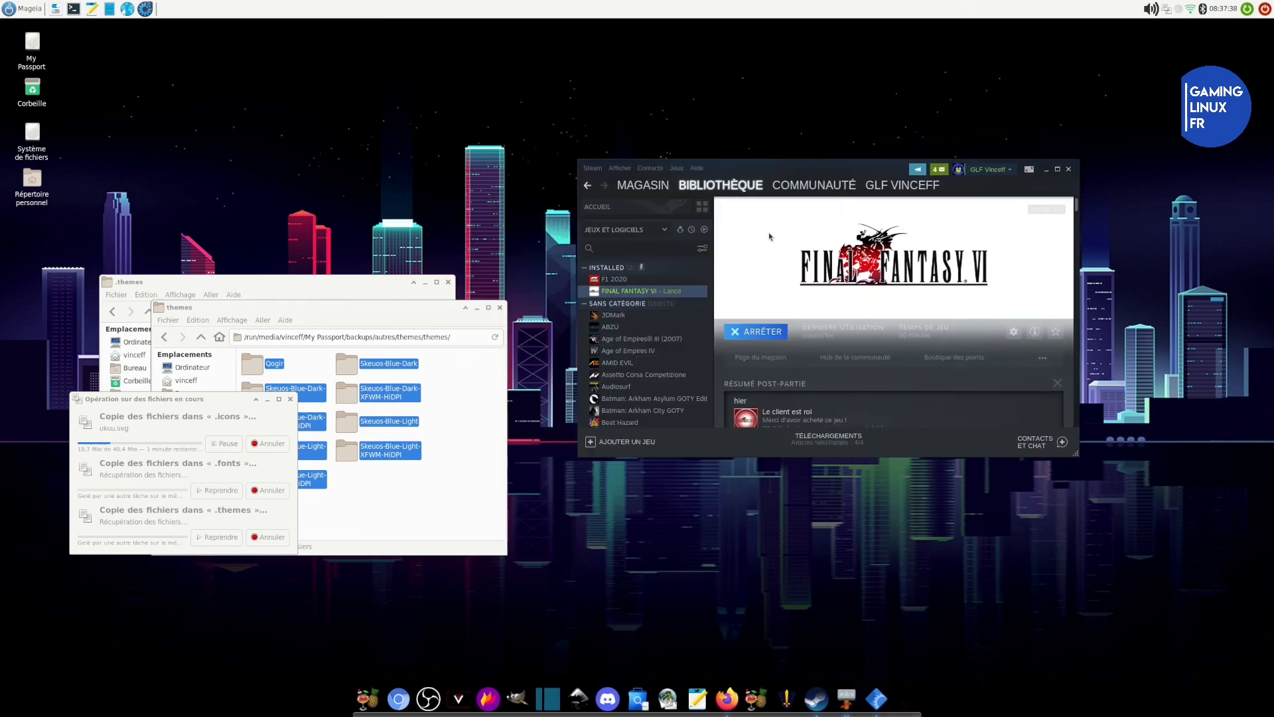
Start adding a non-Steam game and browse from the filesystem root to the user's home folder.
left_click(676, 169)
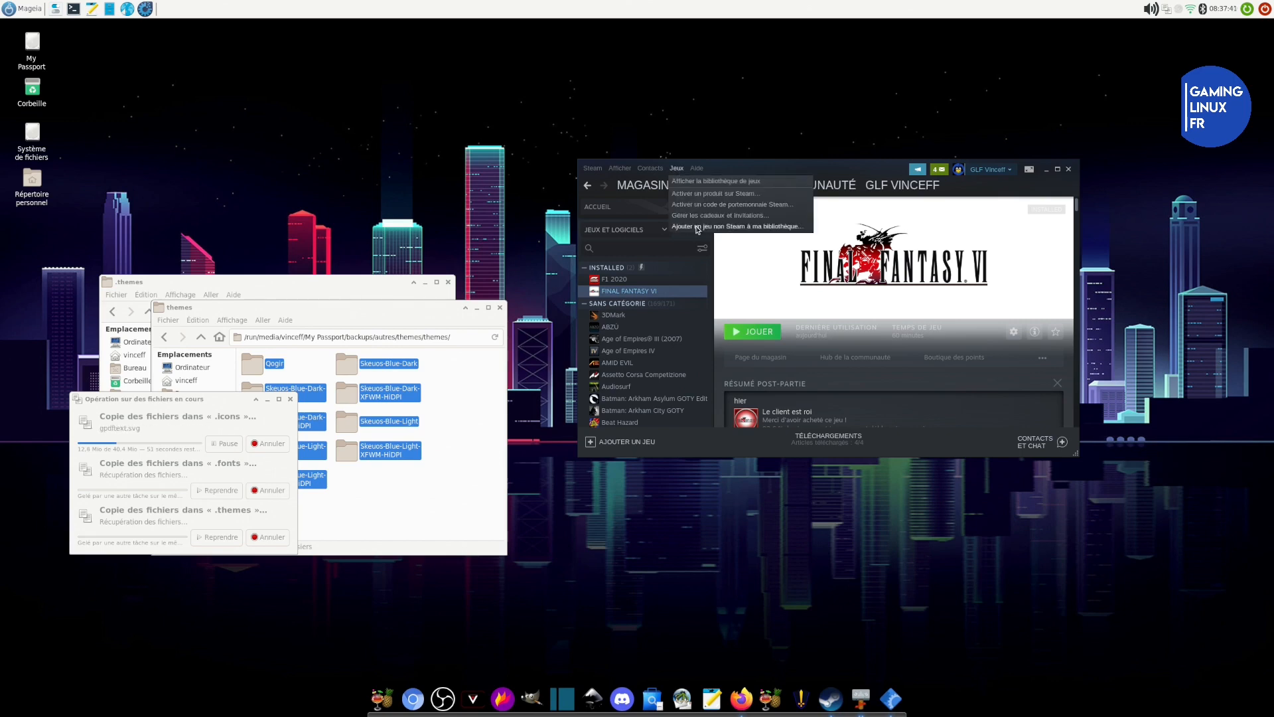
left_click(698, 227)
left_click(631, 449)
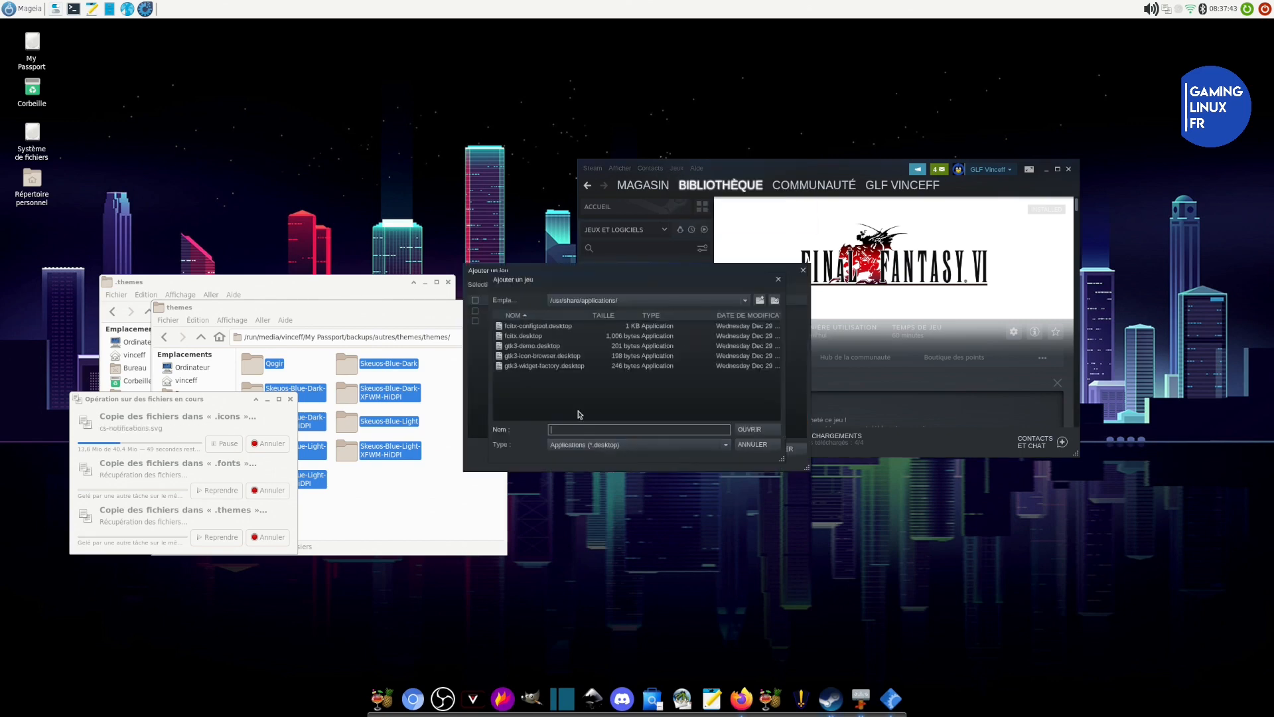
left_click(630, 301)
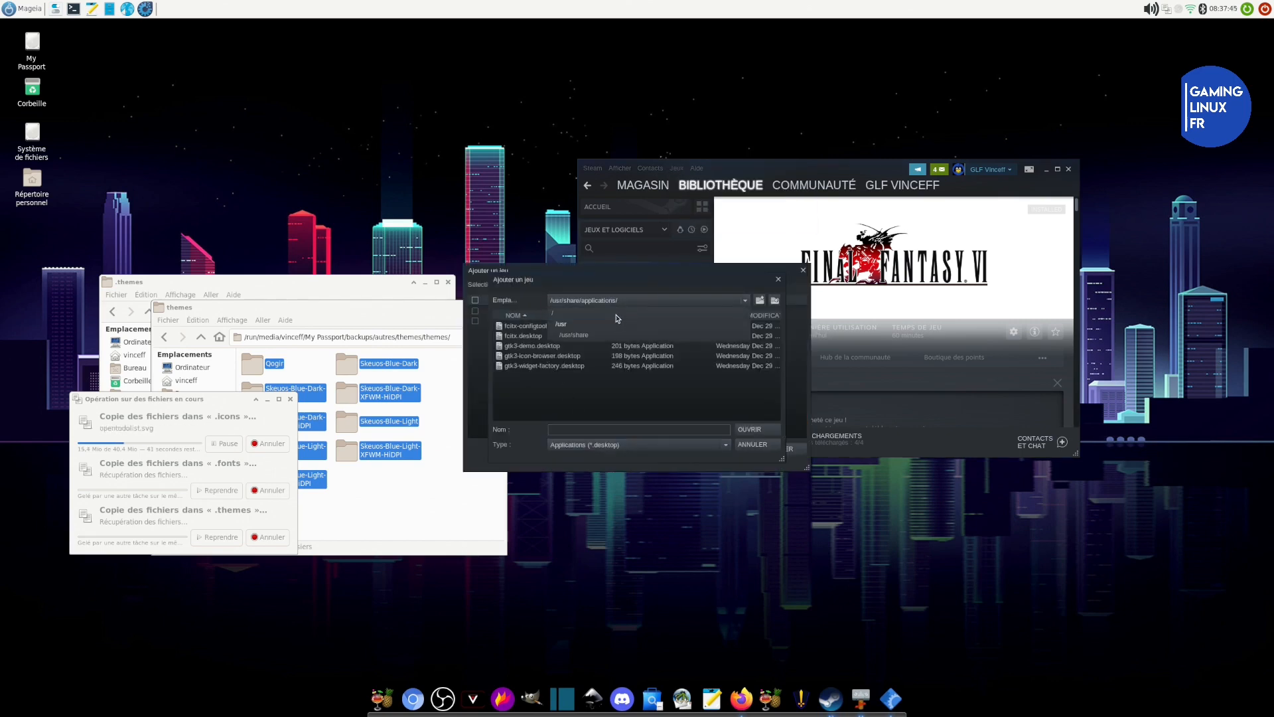
left_click(597, 339)
double_click(514, 356)
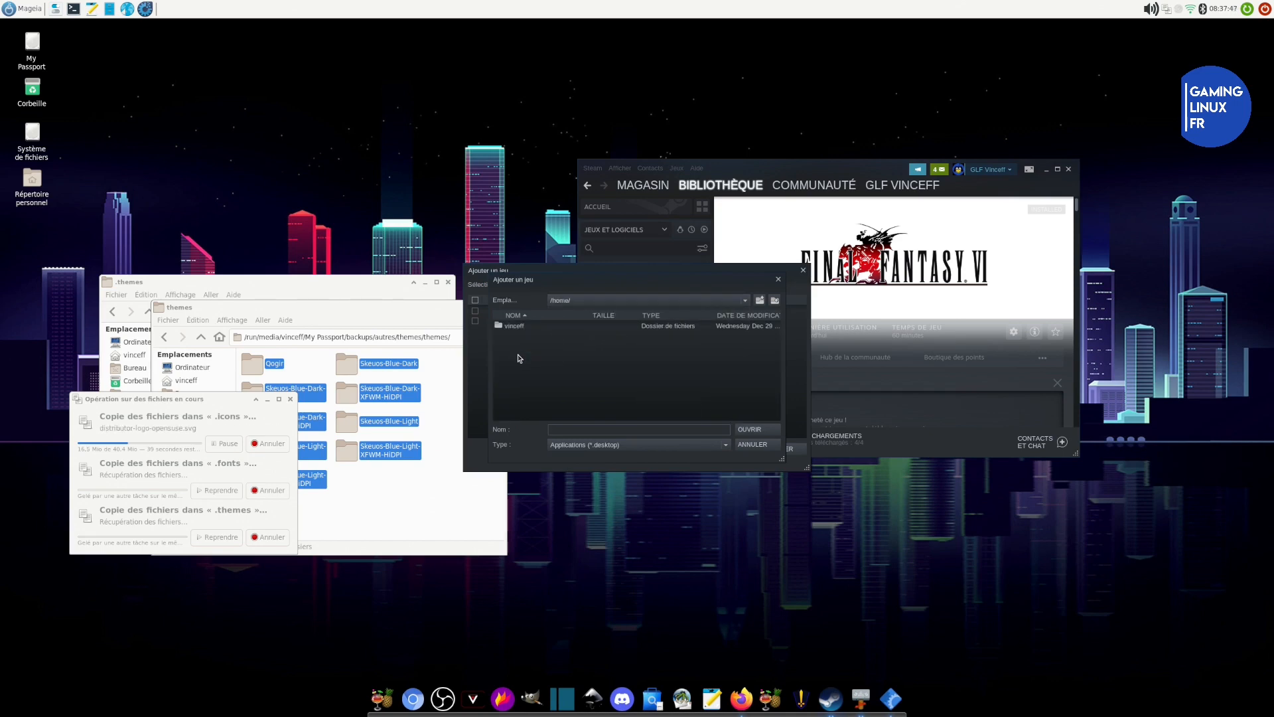
double_click(522, 328)
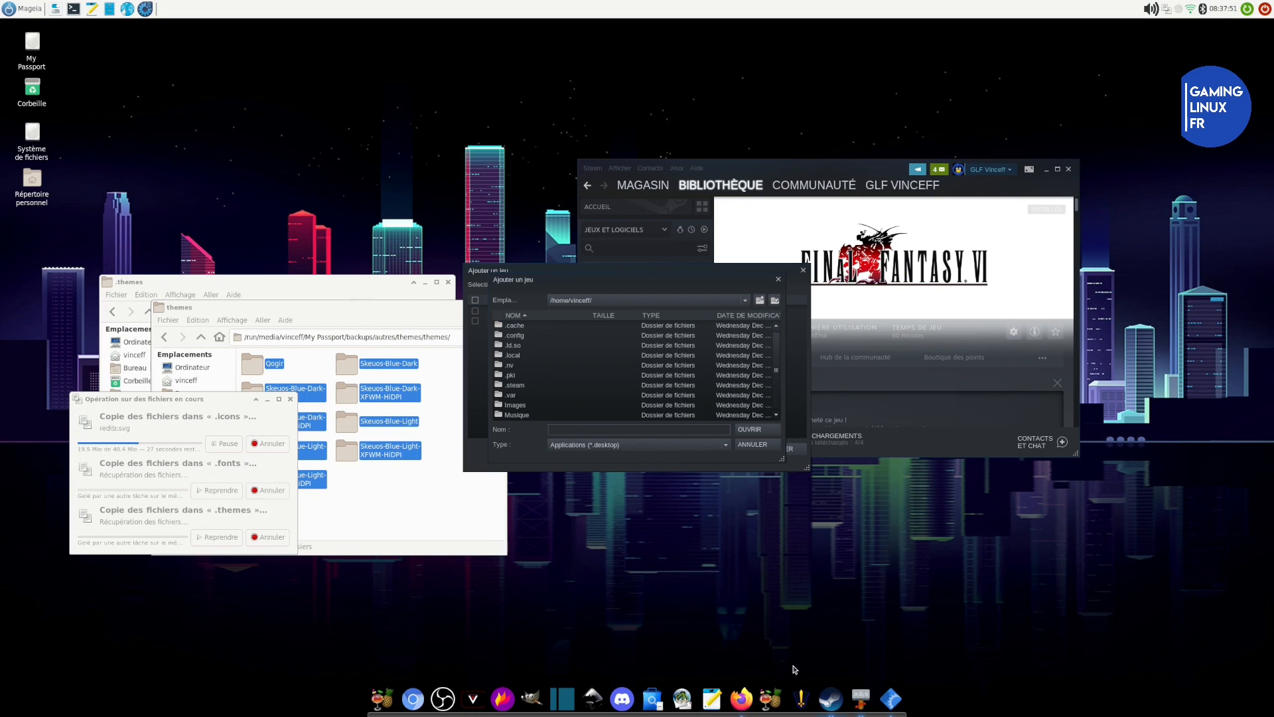
Copy Battle.net-Setup.exe from Téléchargements and paste it into the Musique folder.
left_click(870, 699)
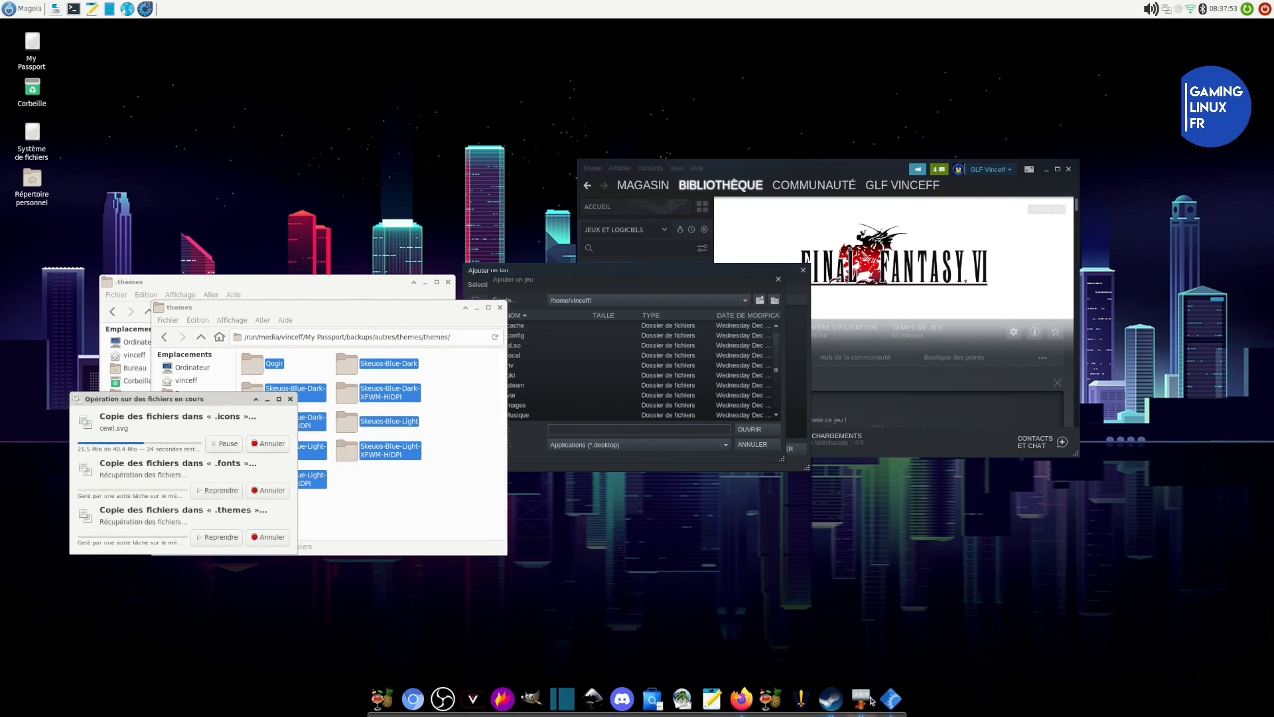
left_click(461, 507)
left_click_drag(270, 316, 671, 311)
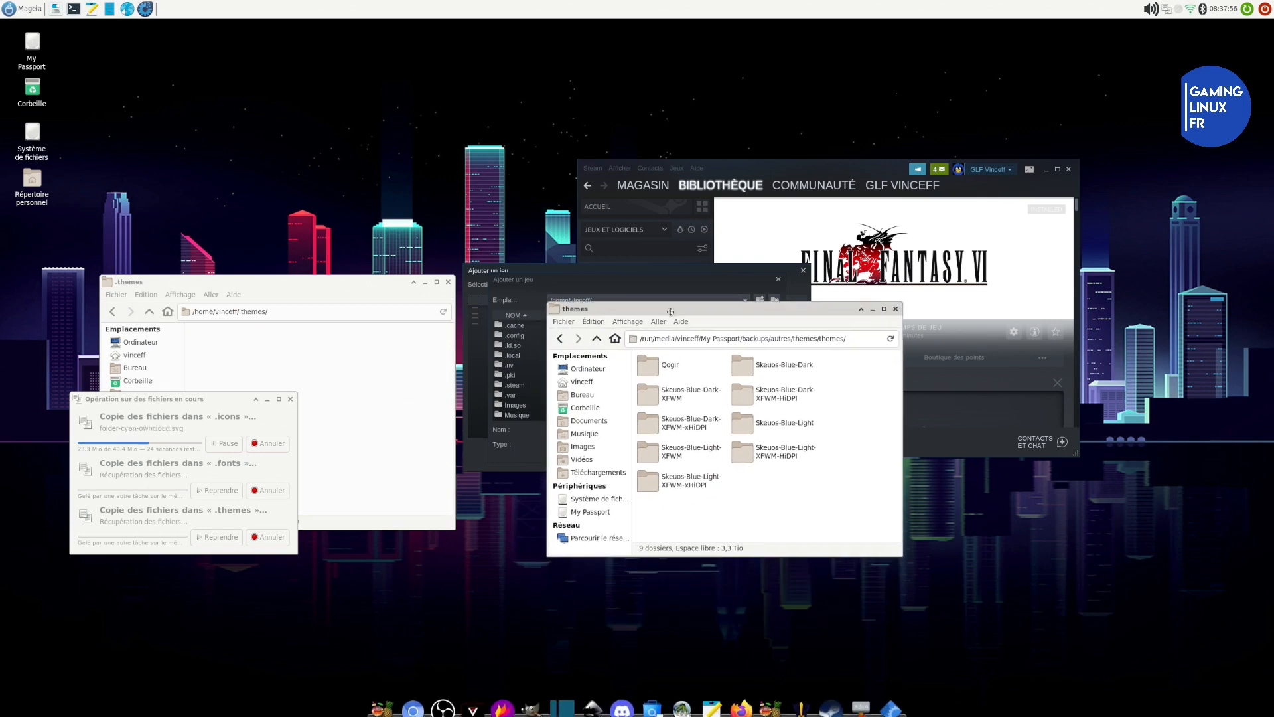
left_click(598, 474)
right_click(682, 377)
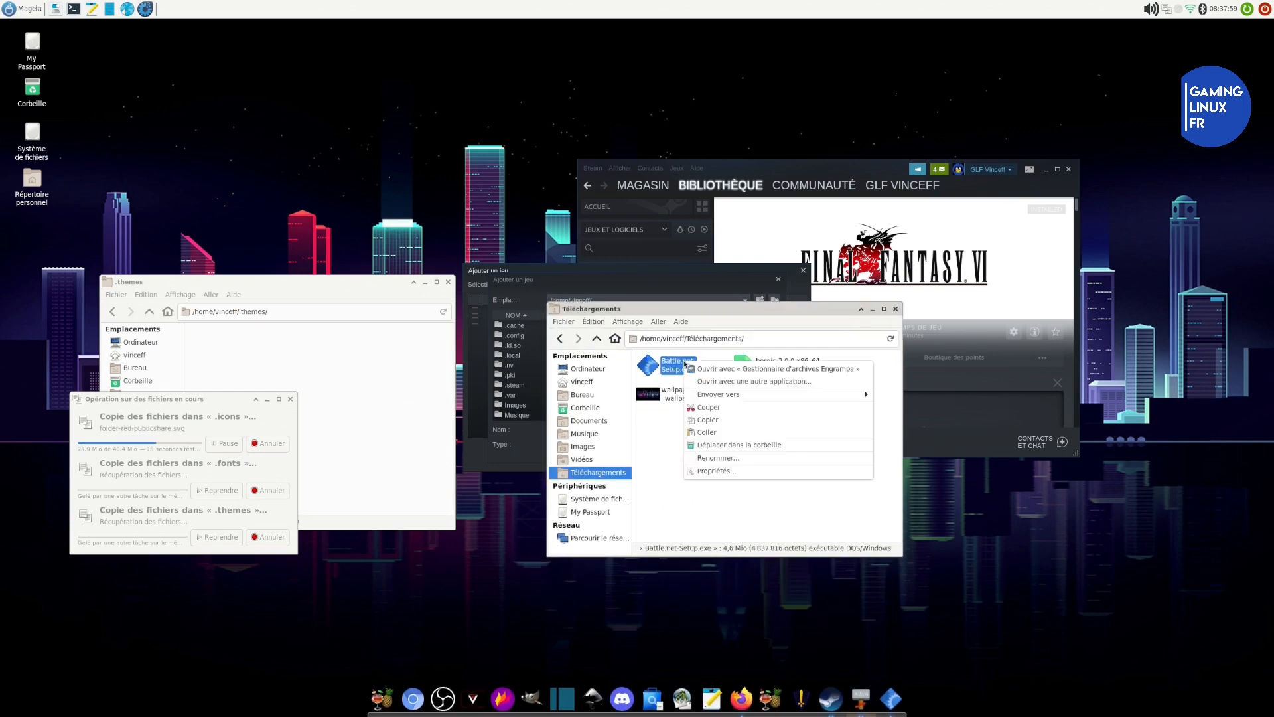
left_click(731, 421)
left_click_drag(729, 319, 1005, 333)
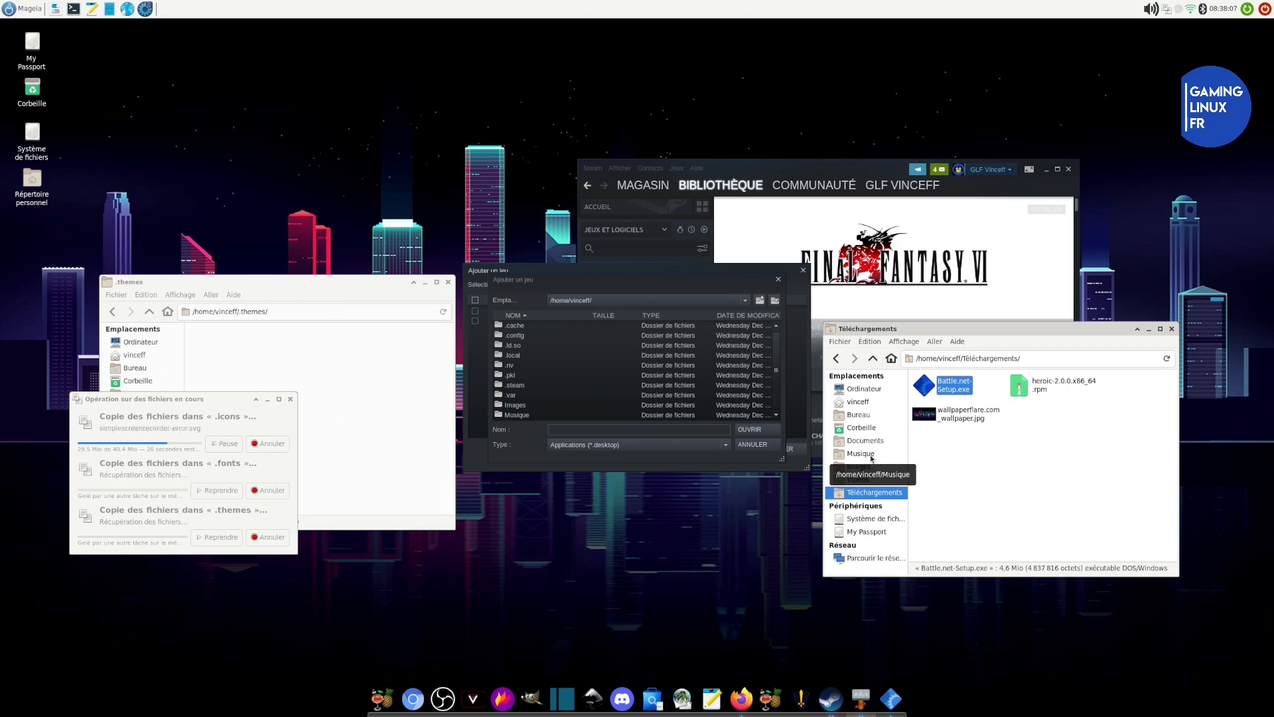
left_click(872, 456)
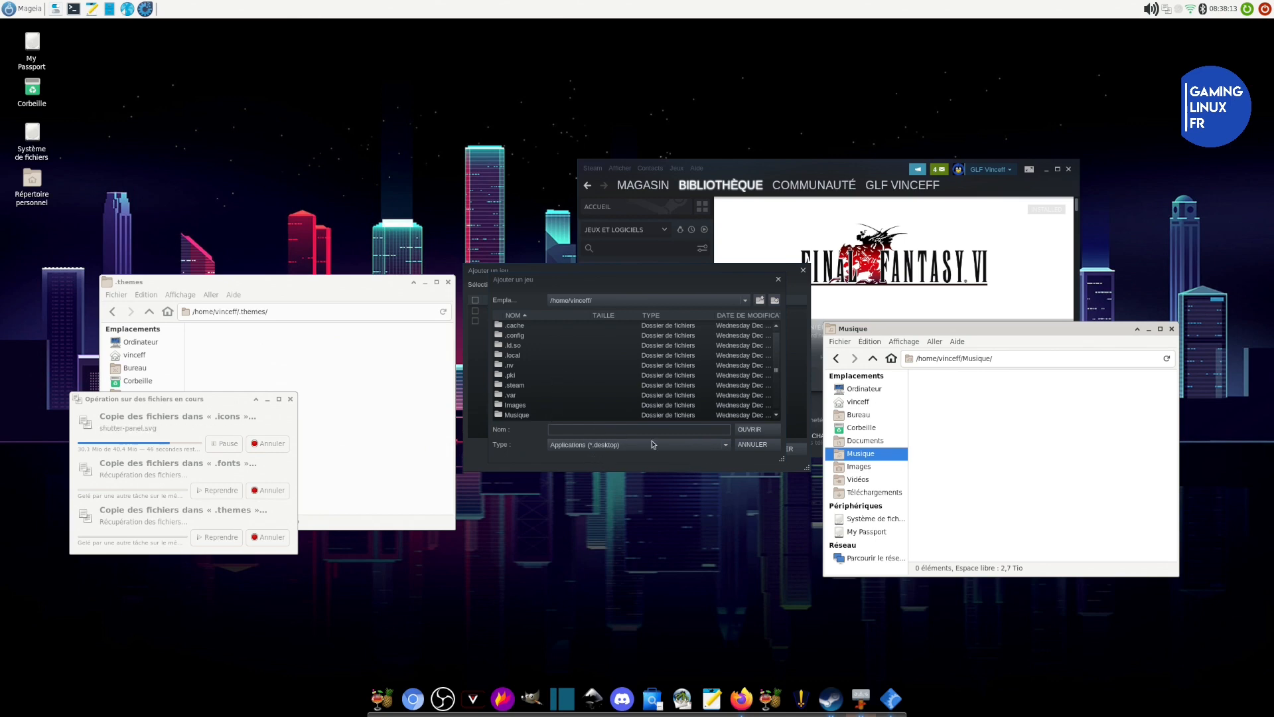
right_click(947, 478)
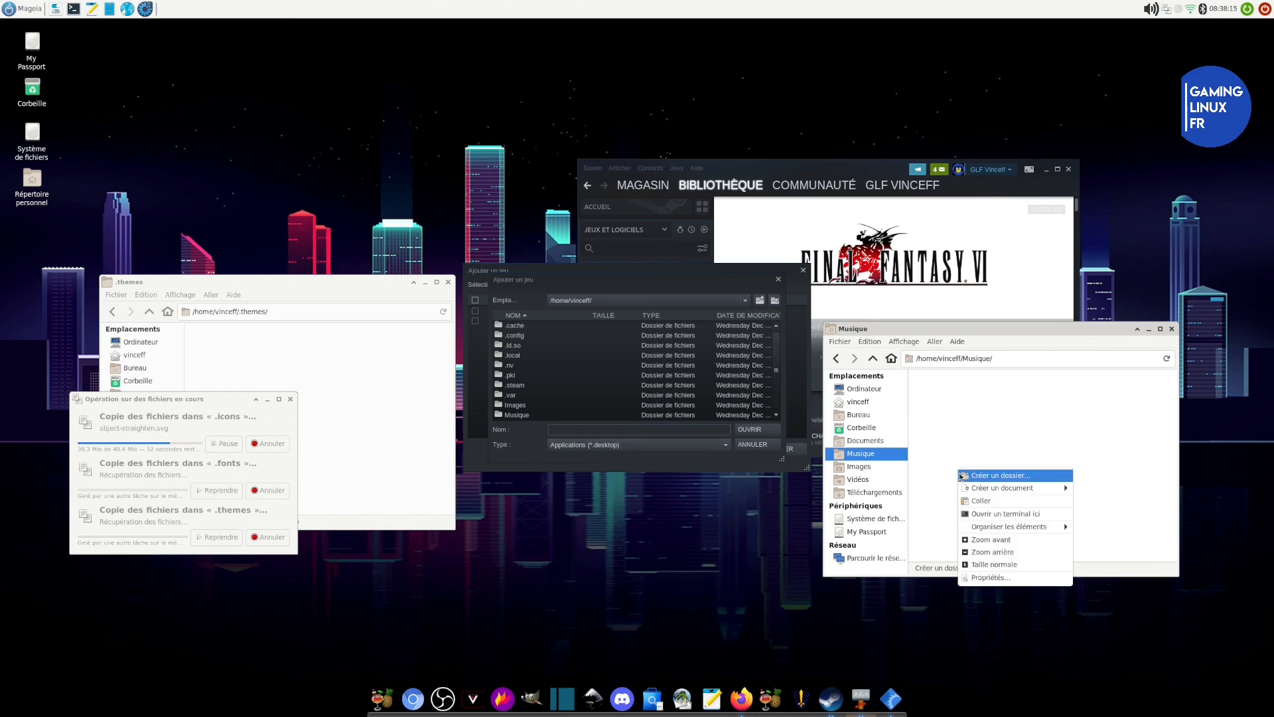
left_click(982, 506)
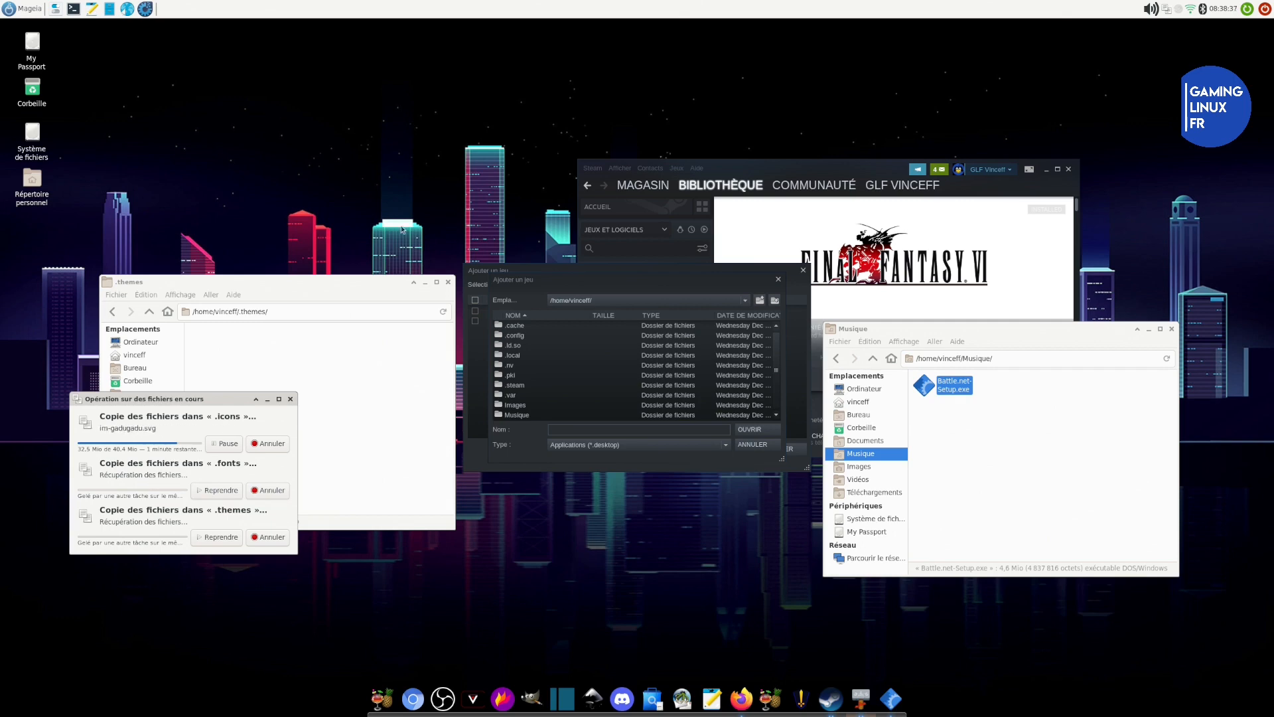
Shrink the top Xfce panel's row size to 30 pixels in Panel Preferences and close them.
right_click(430, 11)
mouse_move(488, 77)
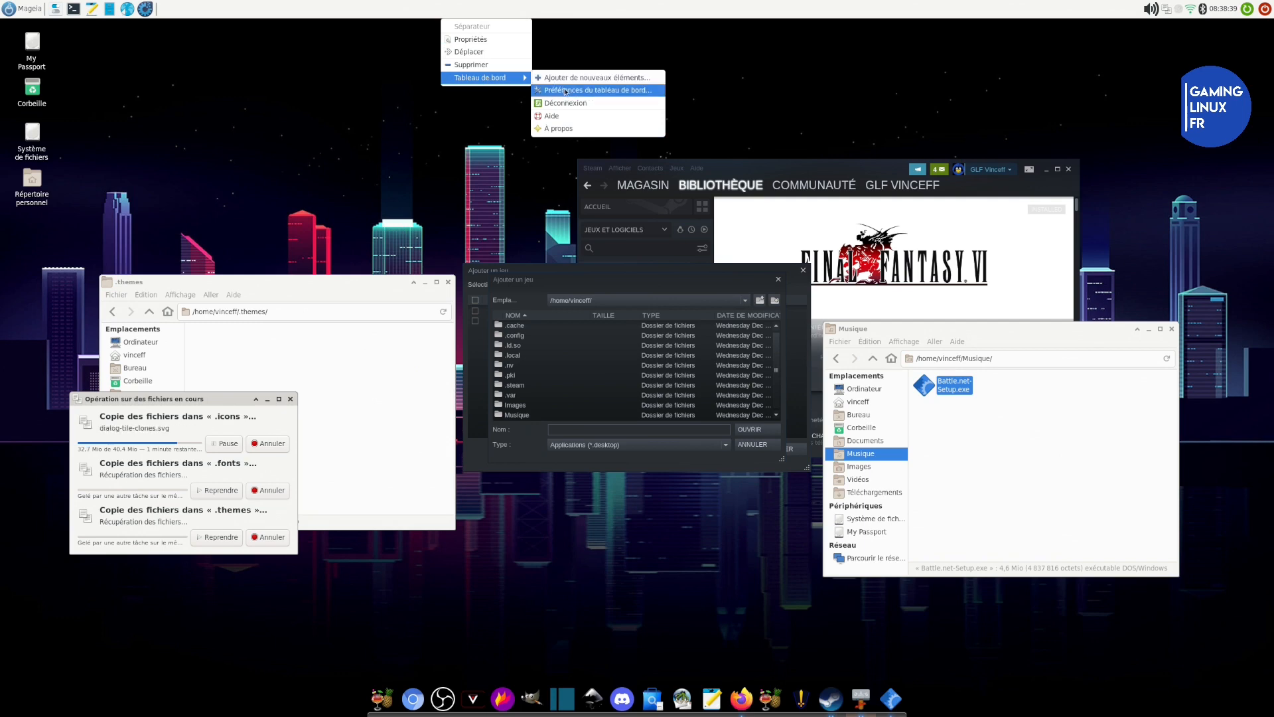
left_click(584, 88)
left_click(728, 413)
left_click(729, 414)
left_click(728, 413)
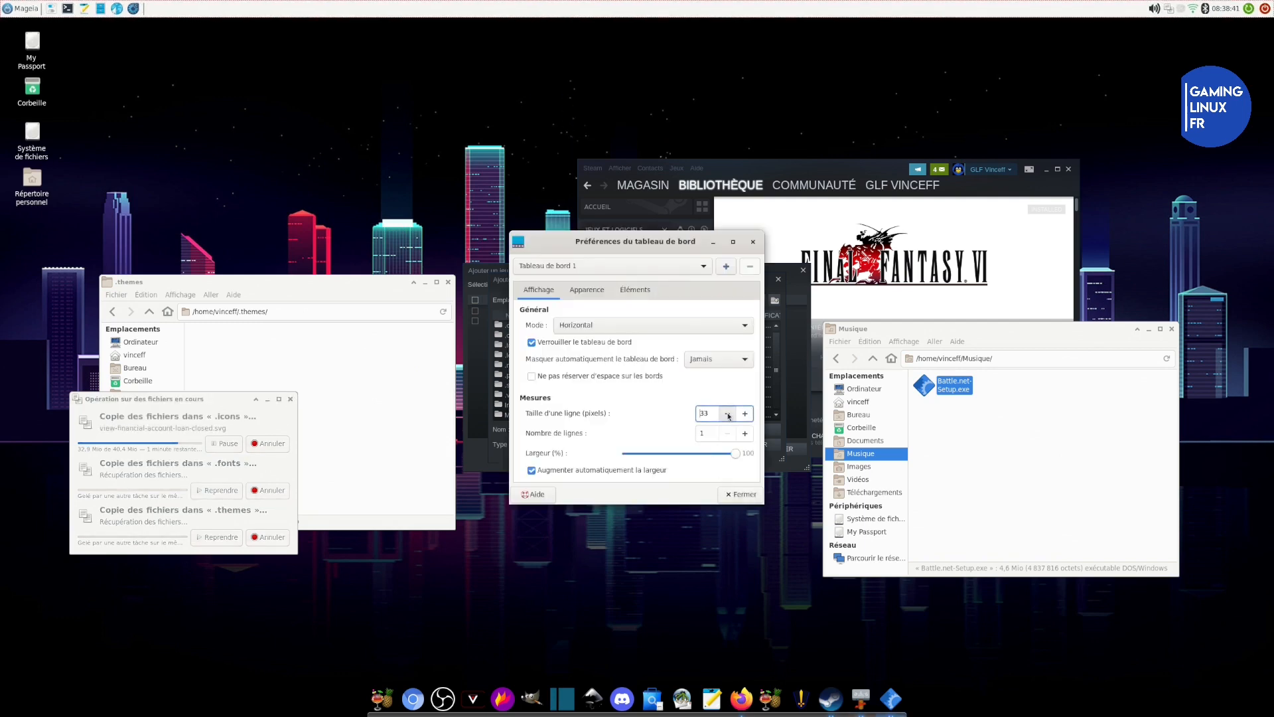
left_click(728, 414)
left_click(729, 414)
left_click(728, 414)
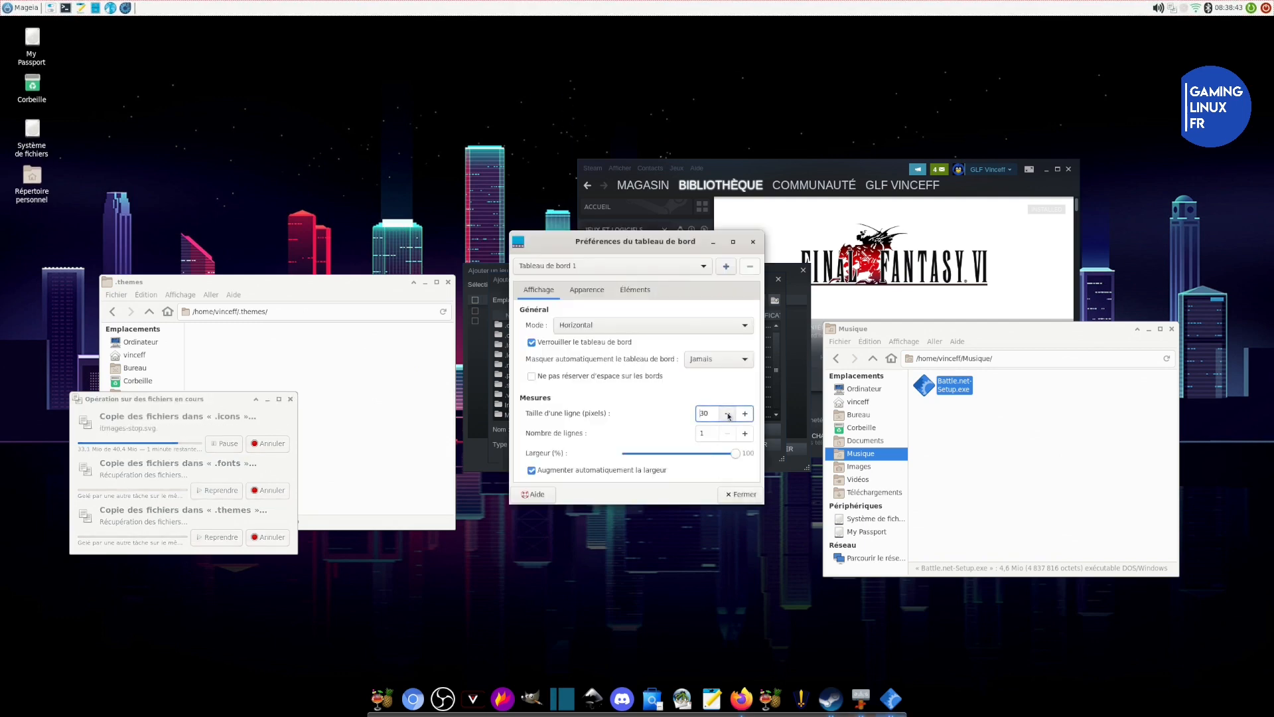
left_click(741, 495)
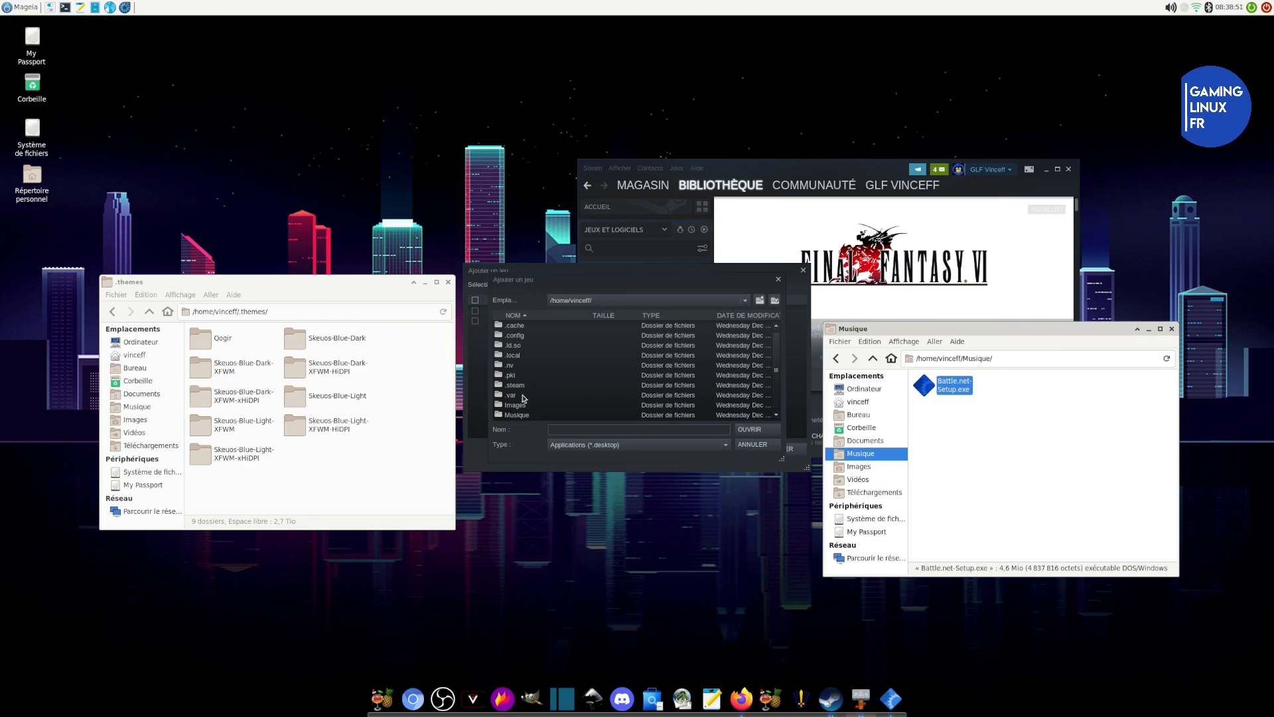
Add Battle.net-Setup.exe from Musique to the Steam library, using the All Files filter.
double_click(520, 415)
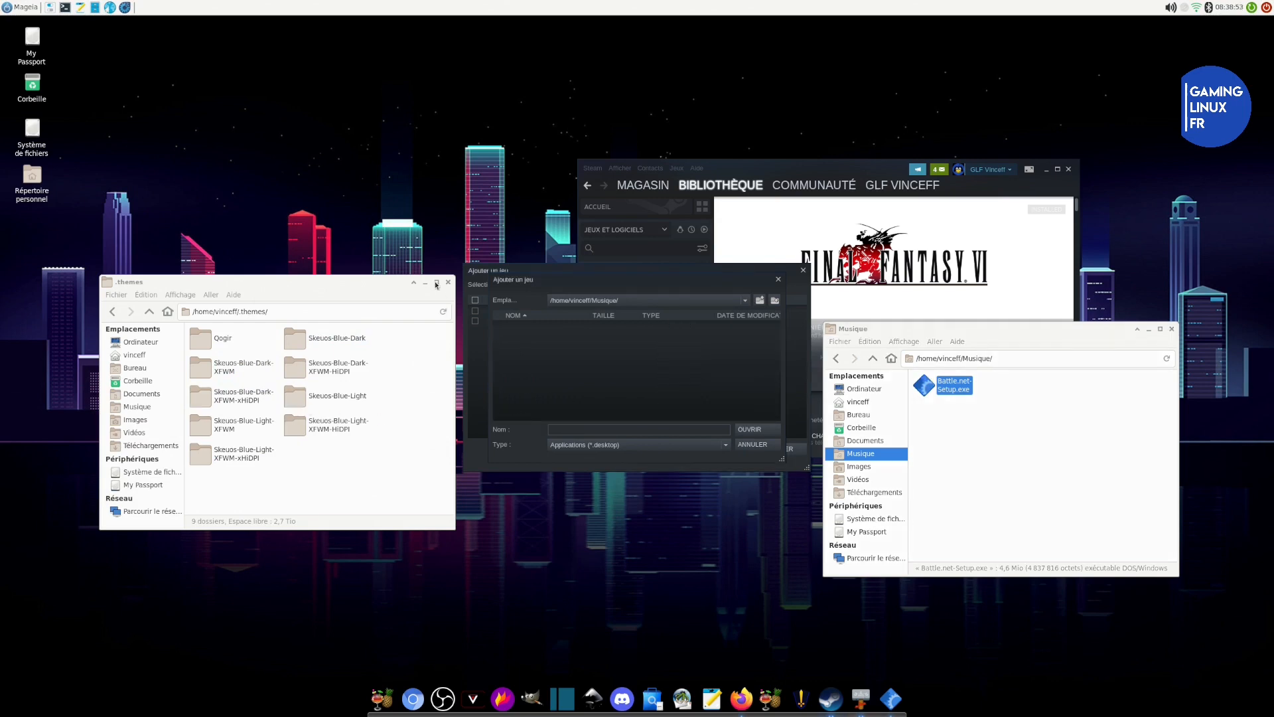
left_click(448, 284)
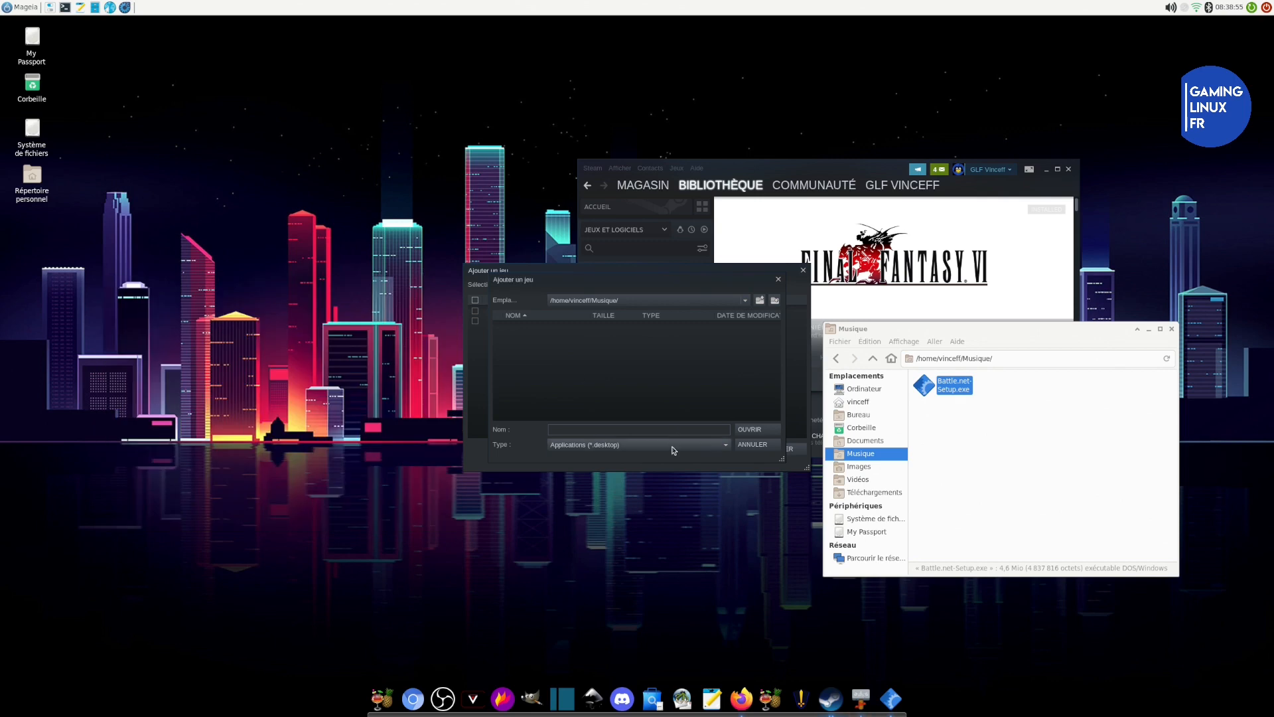
left_click(667, 446)
left_click(656, 461)
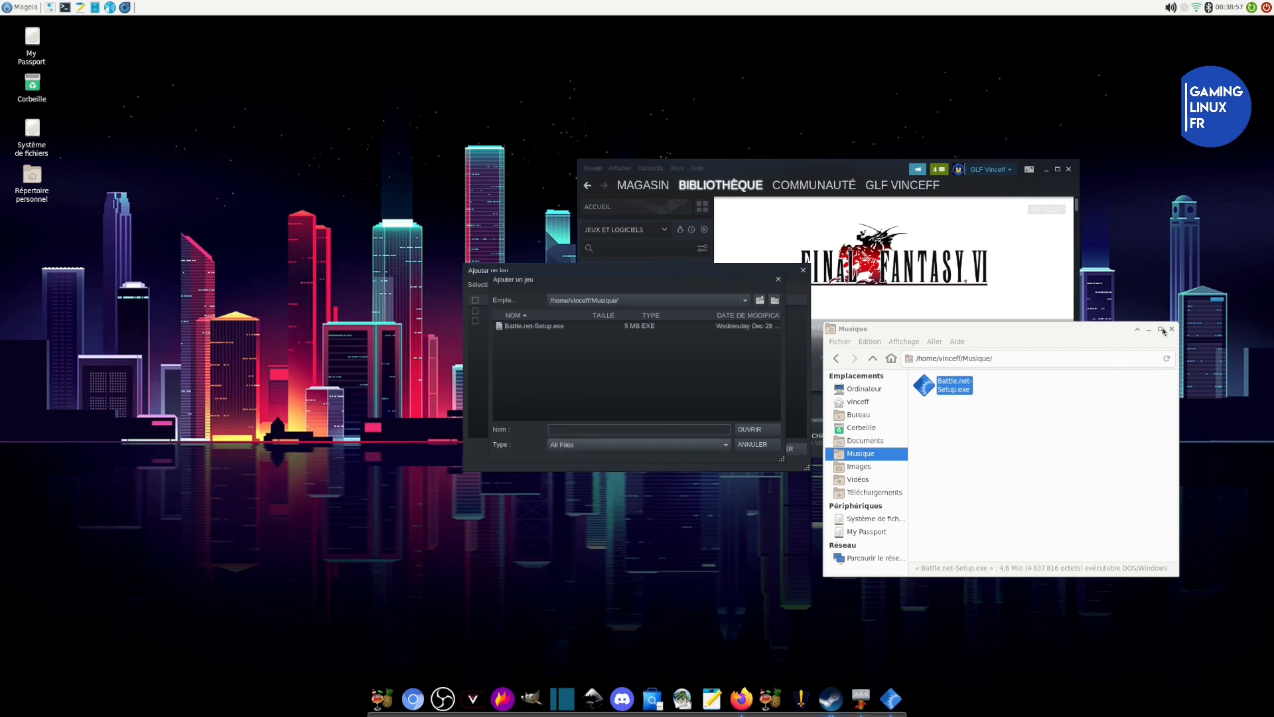
double_click(552, 327)
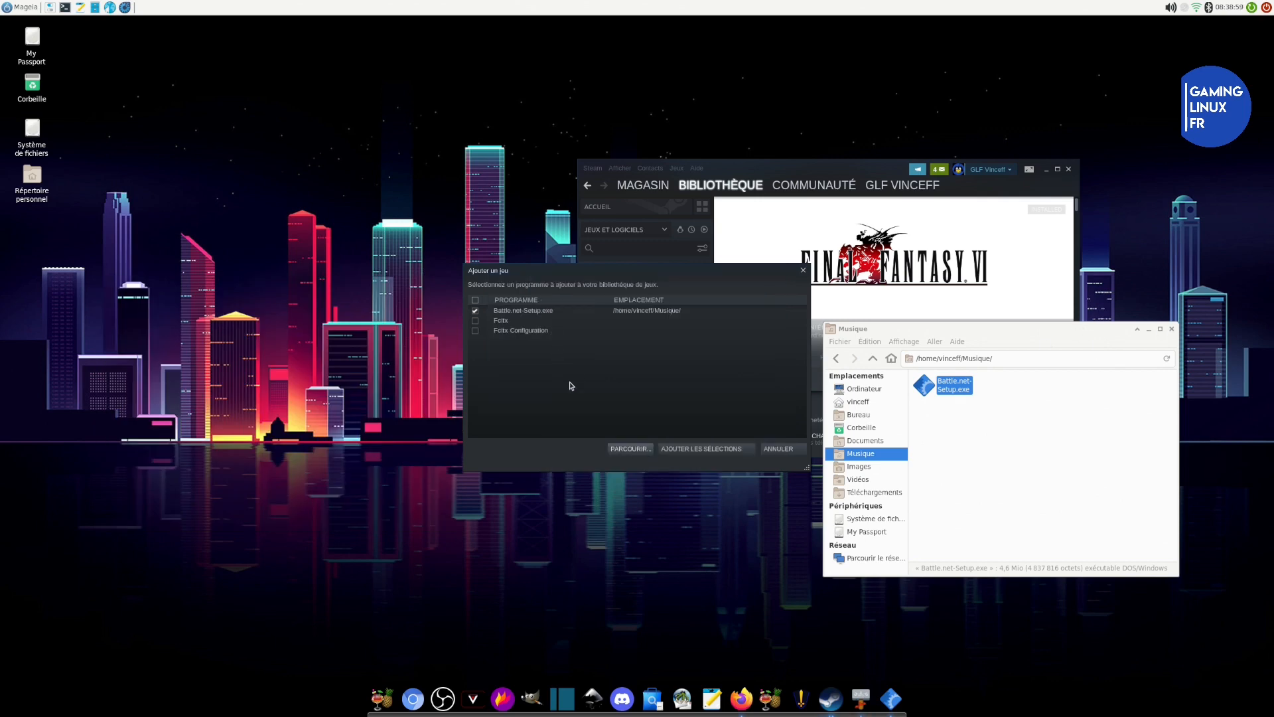
left_click(702, 449)
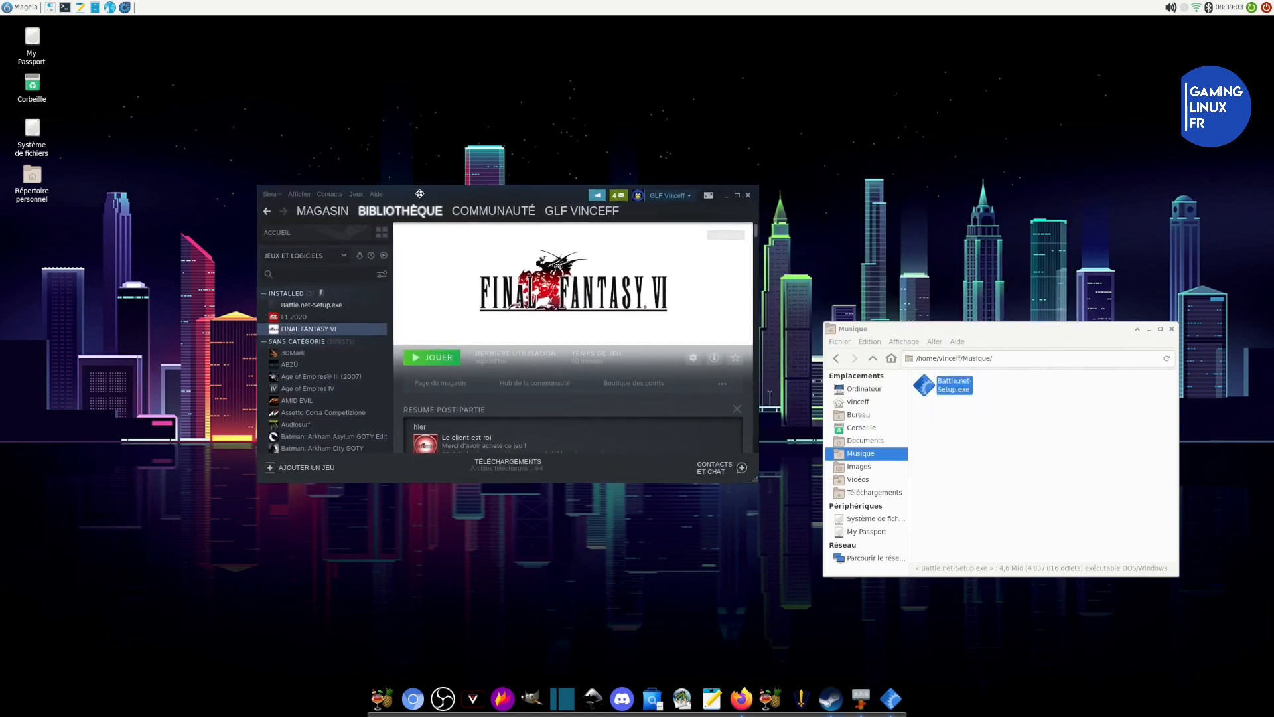
Inspect the Battle.net-Setup.exe shortcut's compatibility properties in Steam.
left_click(290, 307)
right_click(290, 306)
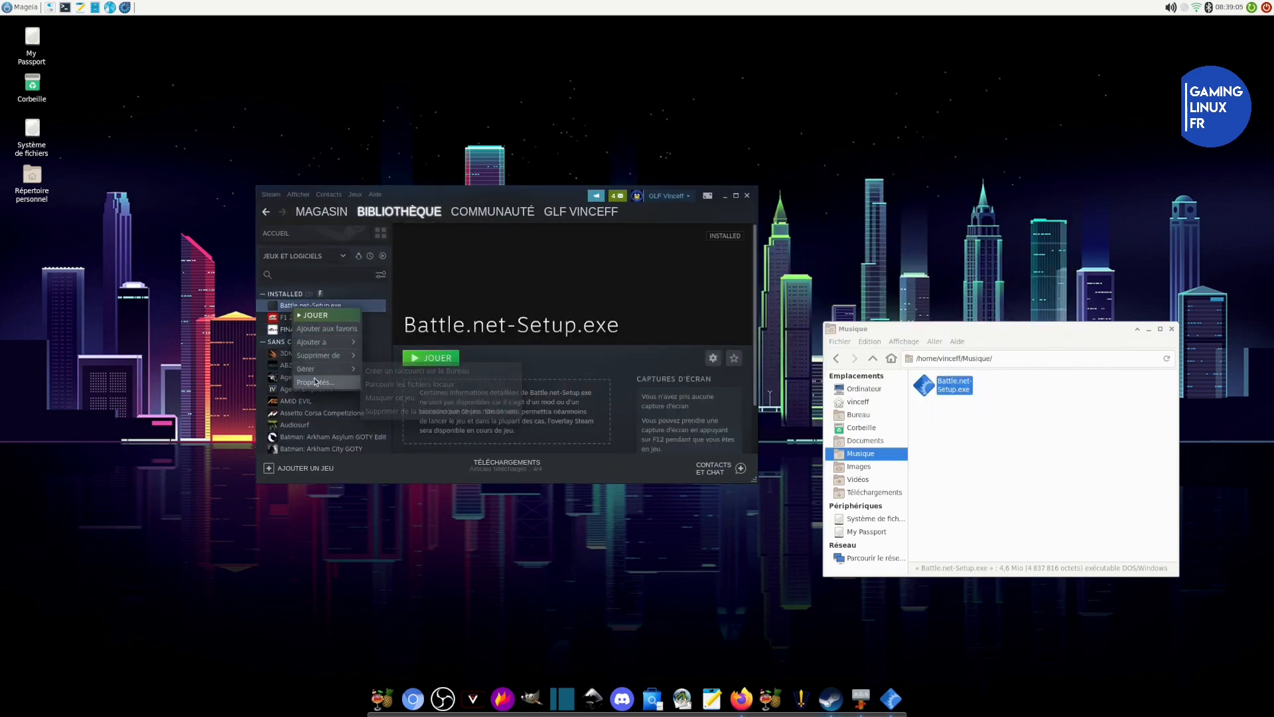
left_click(313, 377)
left_click(483, 275)
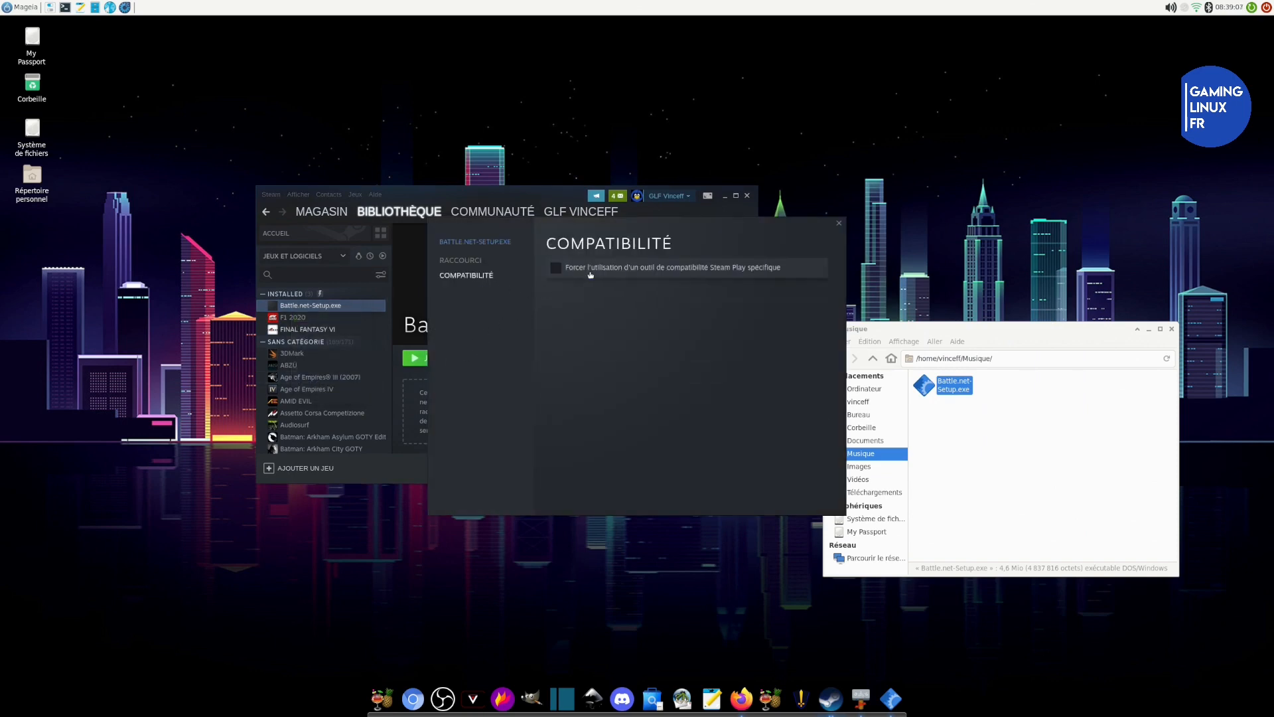
left_click(837, 225)
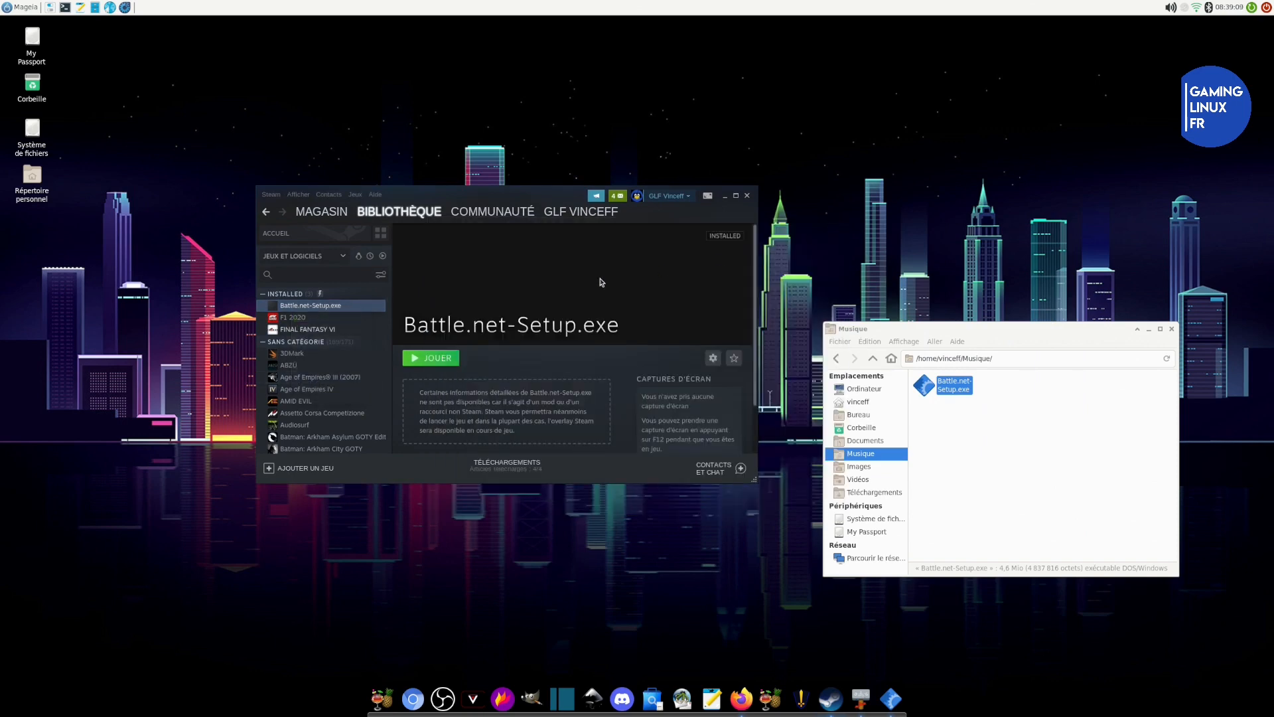
Launch Battle.net-Setup.exe with French as the installer language, then bring up Xfce Appearance.
left_click(438, 359)
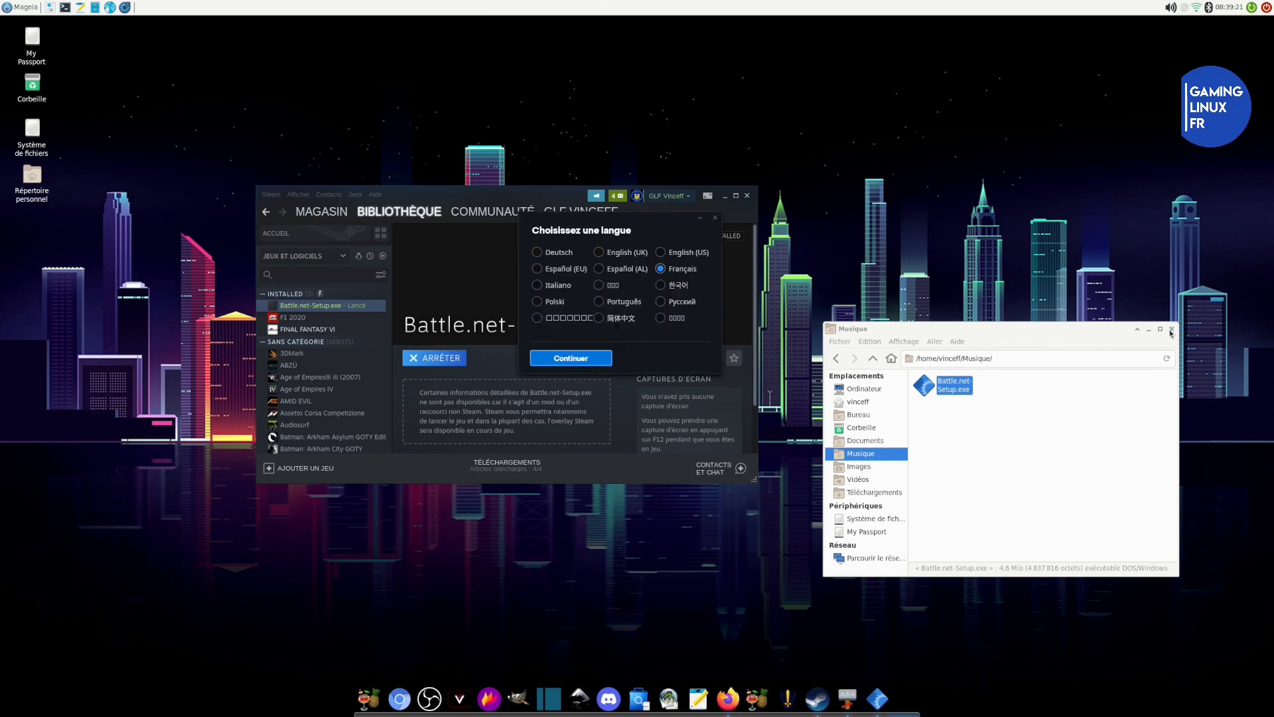
left_click(1171, 330)
left_click(586, 361)
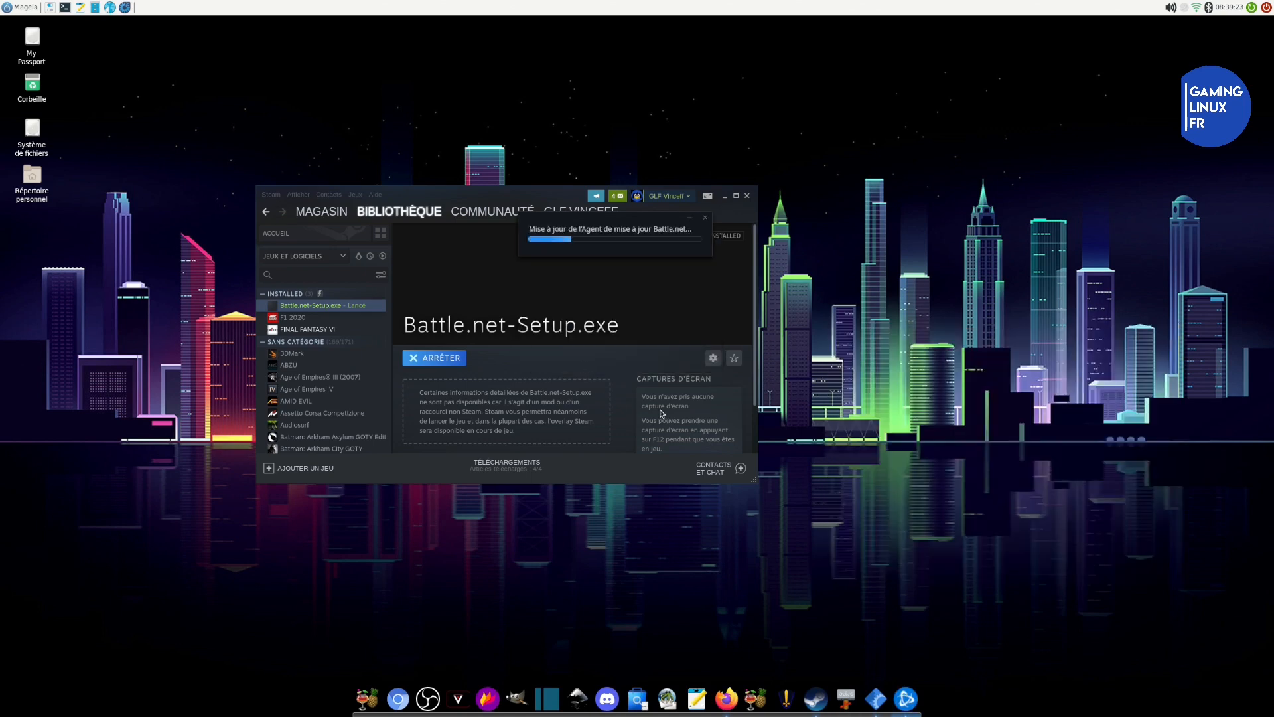
left_click_drag(599, 230, 938, 352)
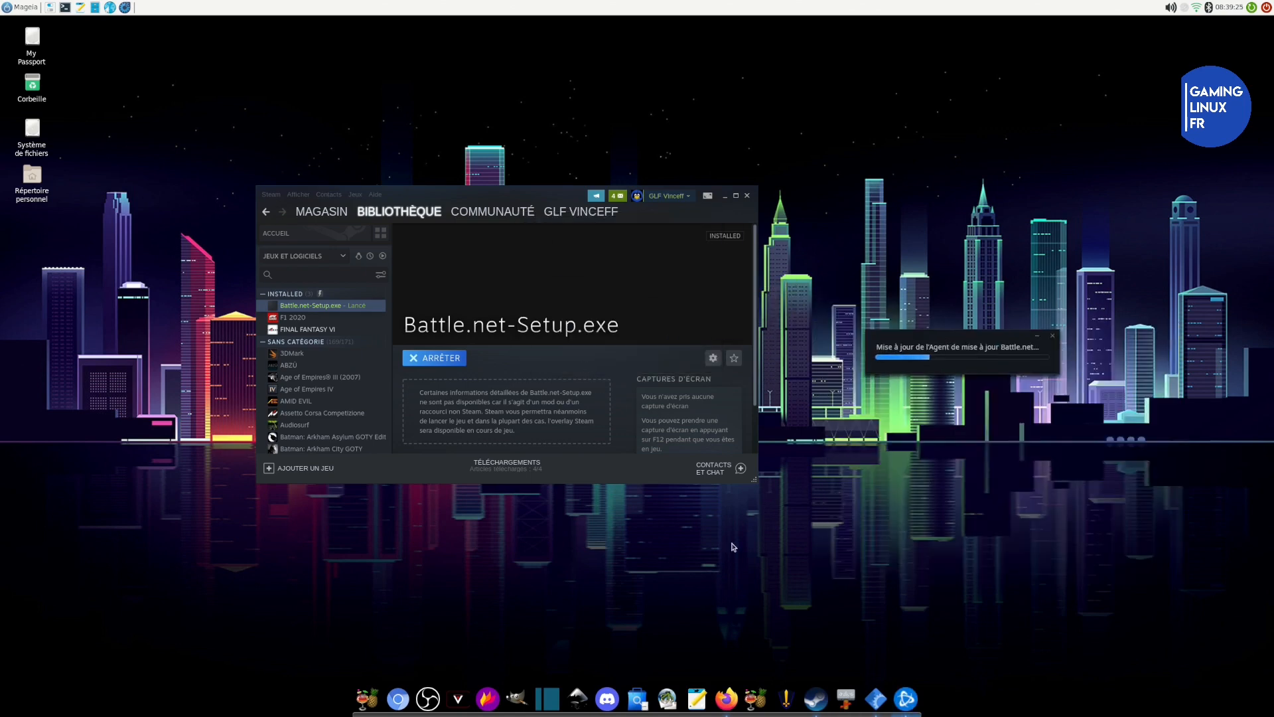
left_click(51, 8)
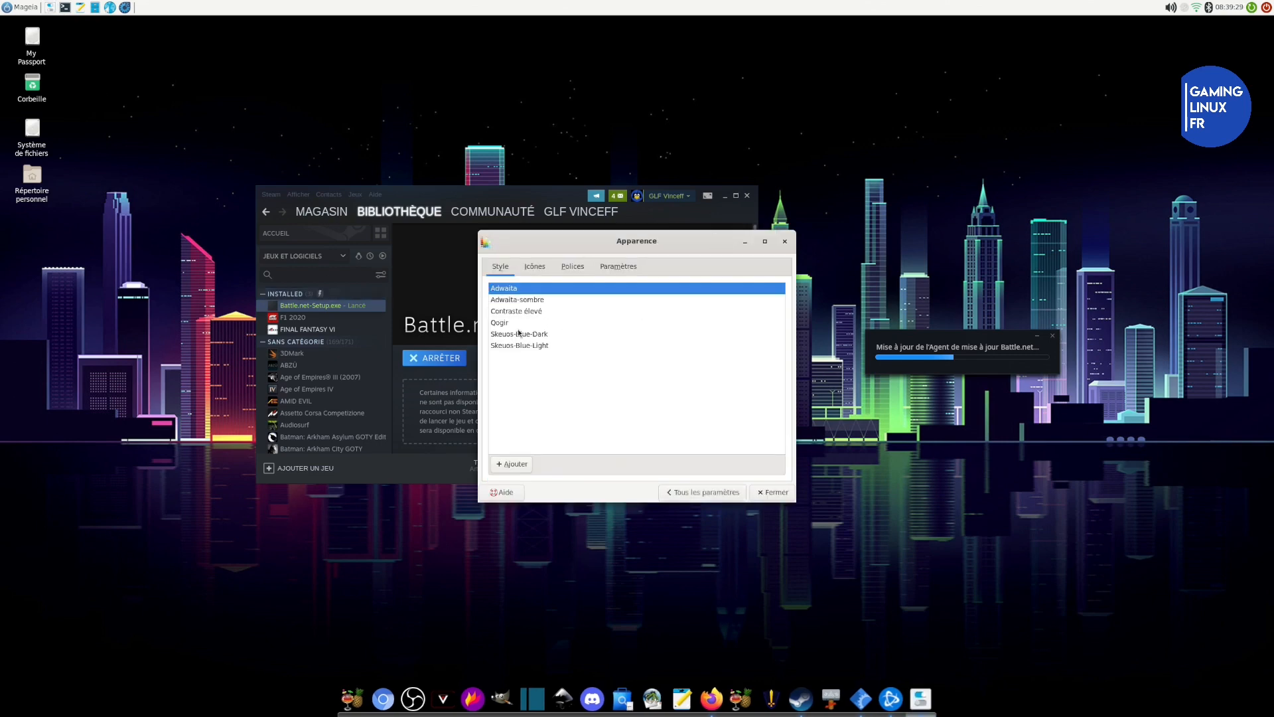
Apply the Qogir style and Flat-Remix-Blue-Dark icon theme, and start the Battle.net installation.
left_click(520, 324)
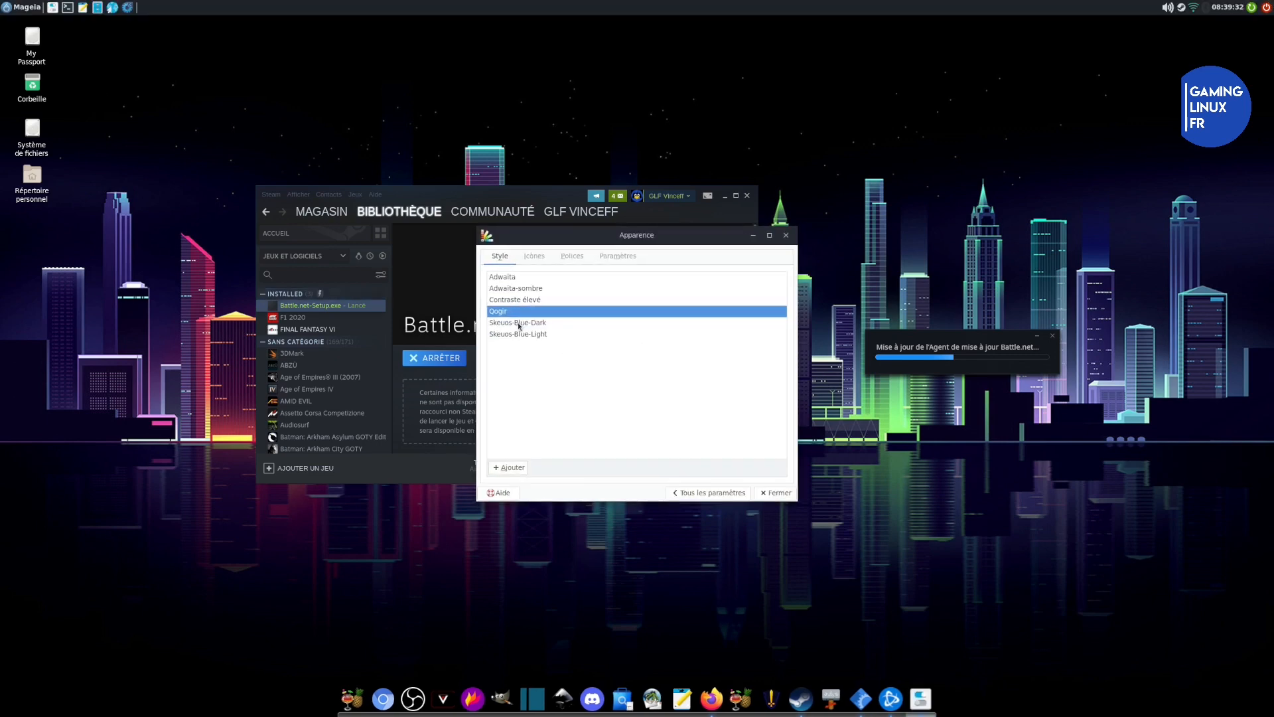
left_click(535, 256)
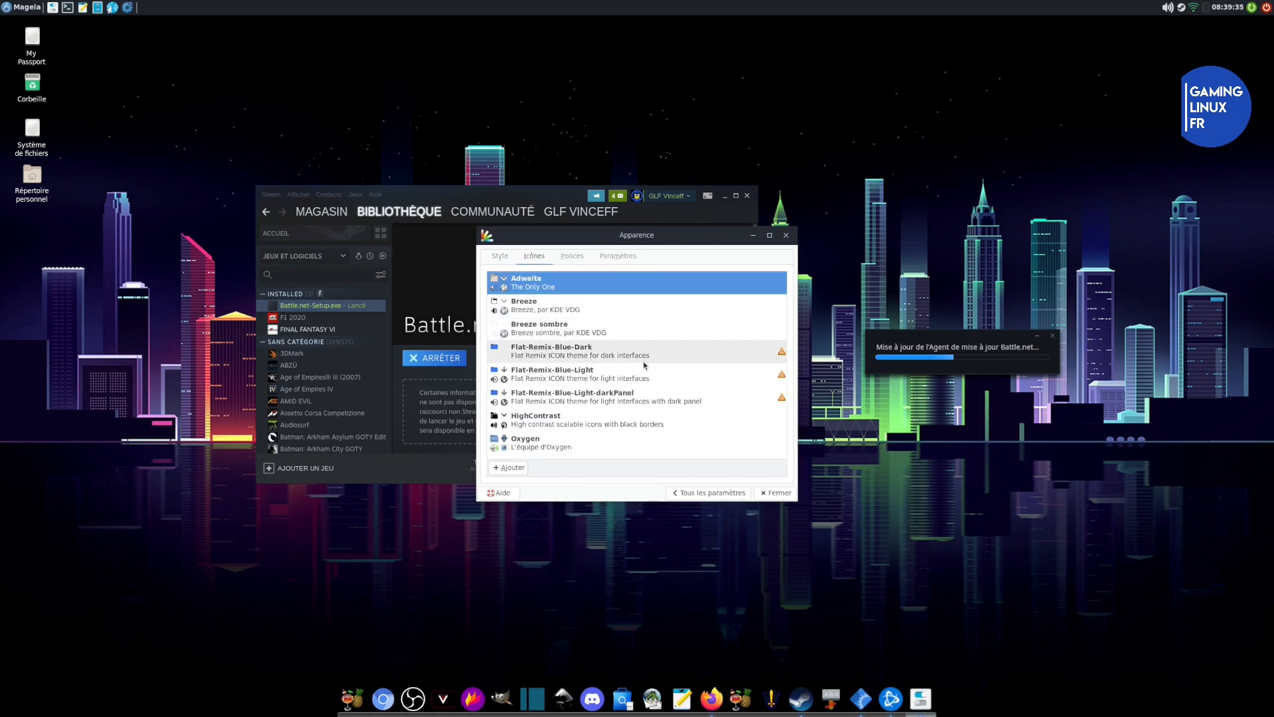
left_click(624, 358)
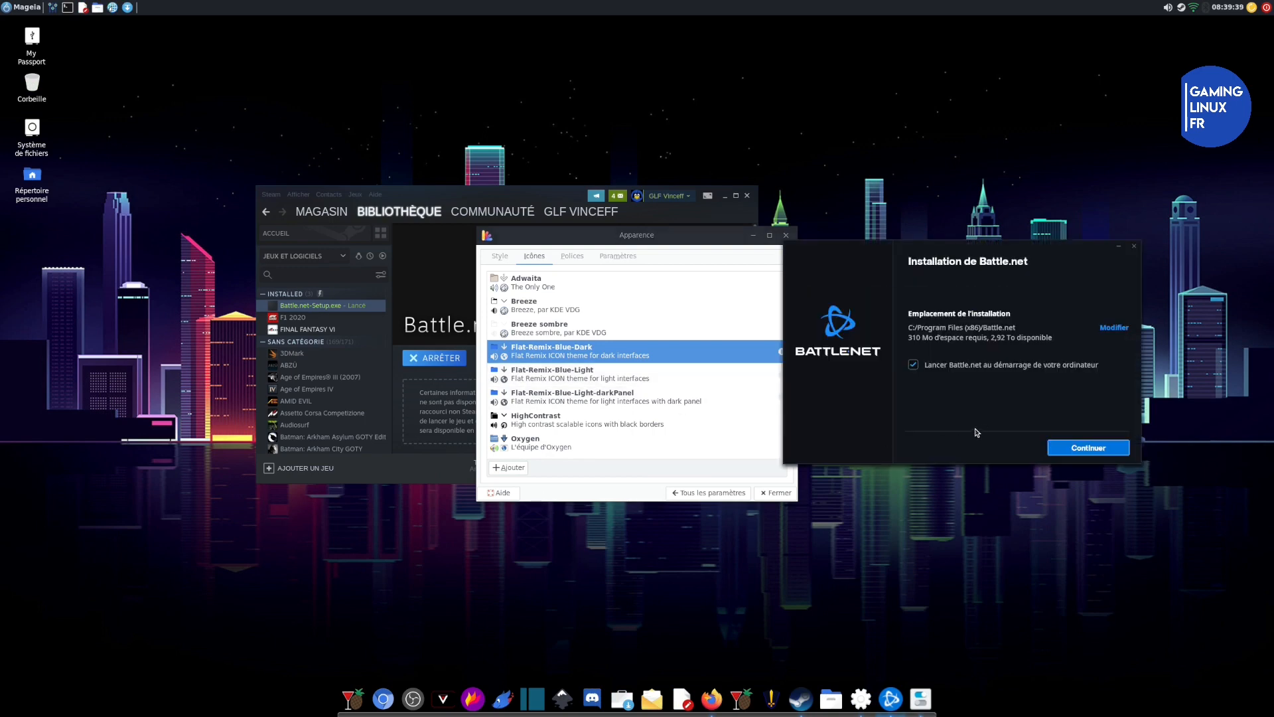
left_click(1066, 449)
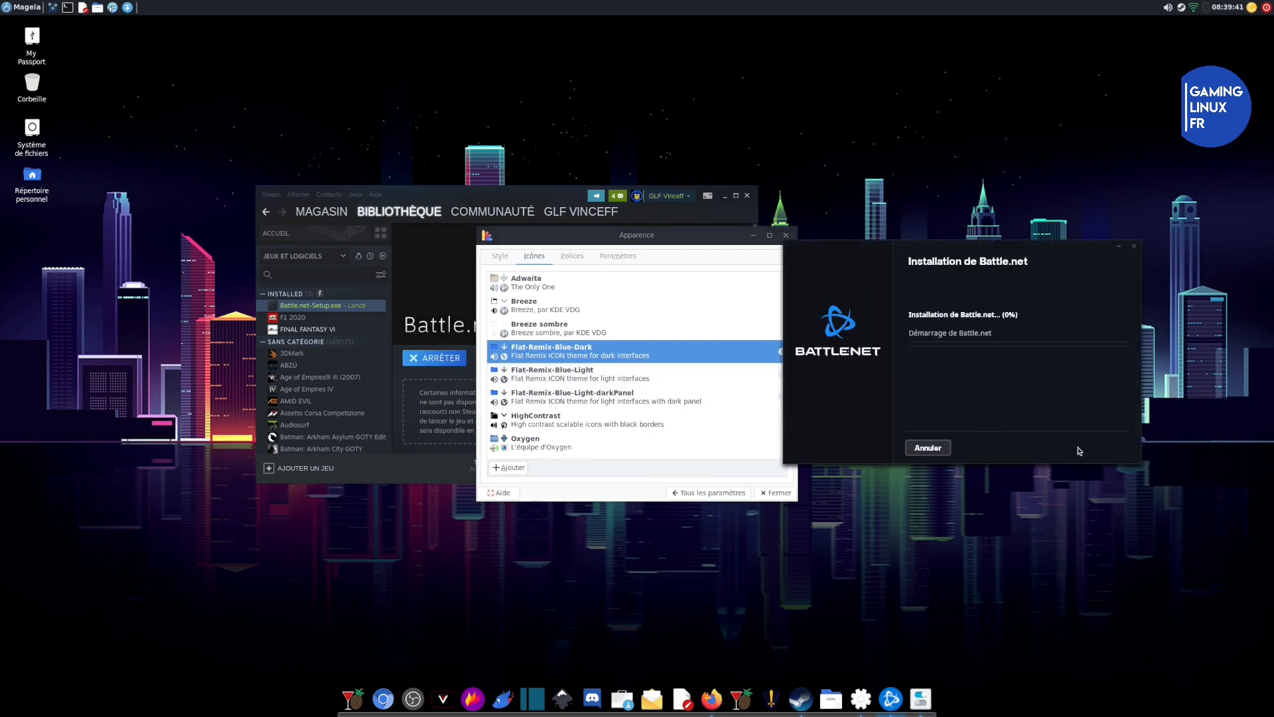
left_click_drag(658, 244, 510, 325)
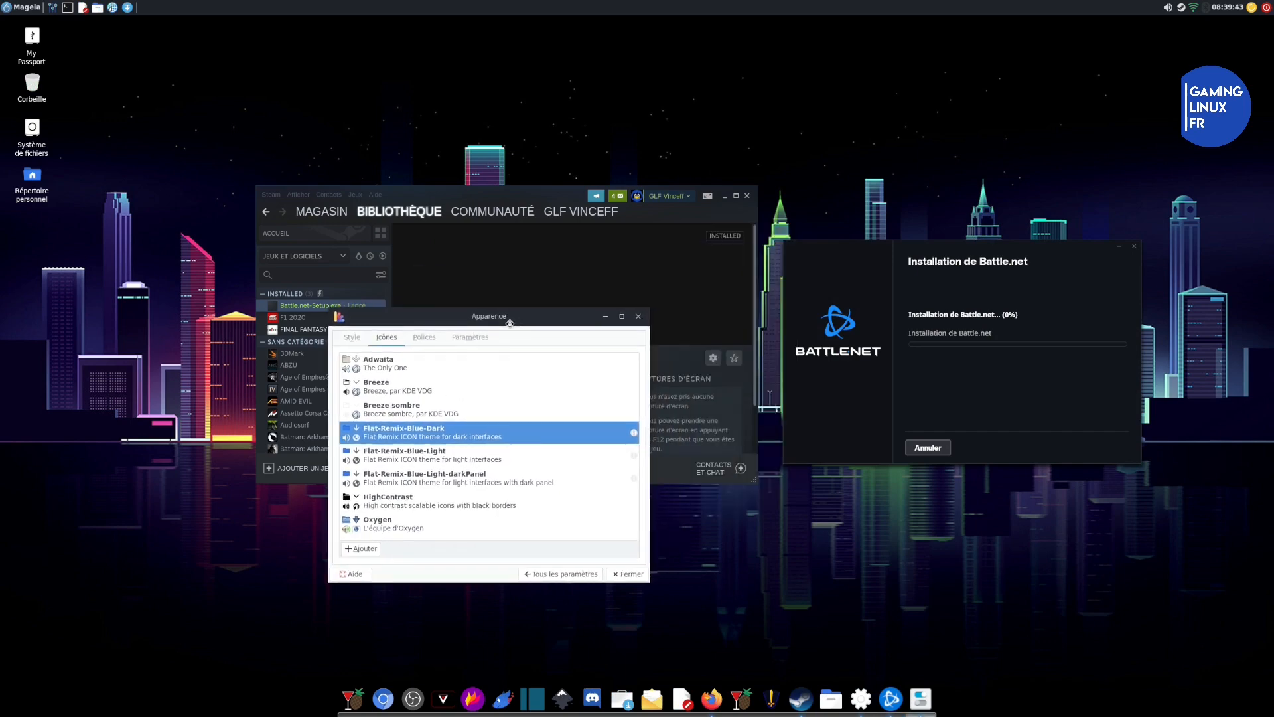
Set the default font to Cantarell Bold 11.
left_click(430, 341)
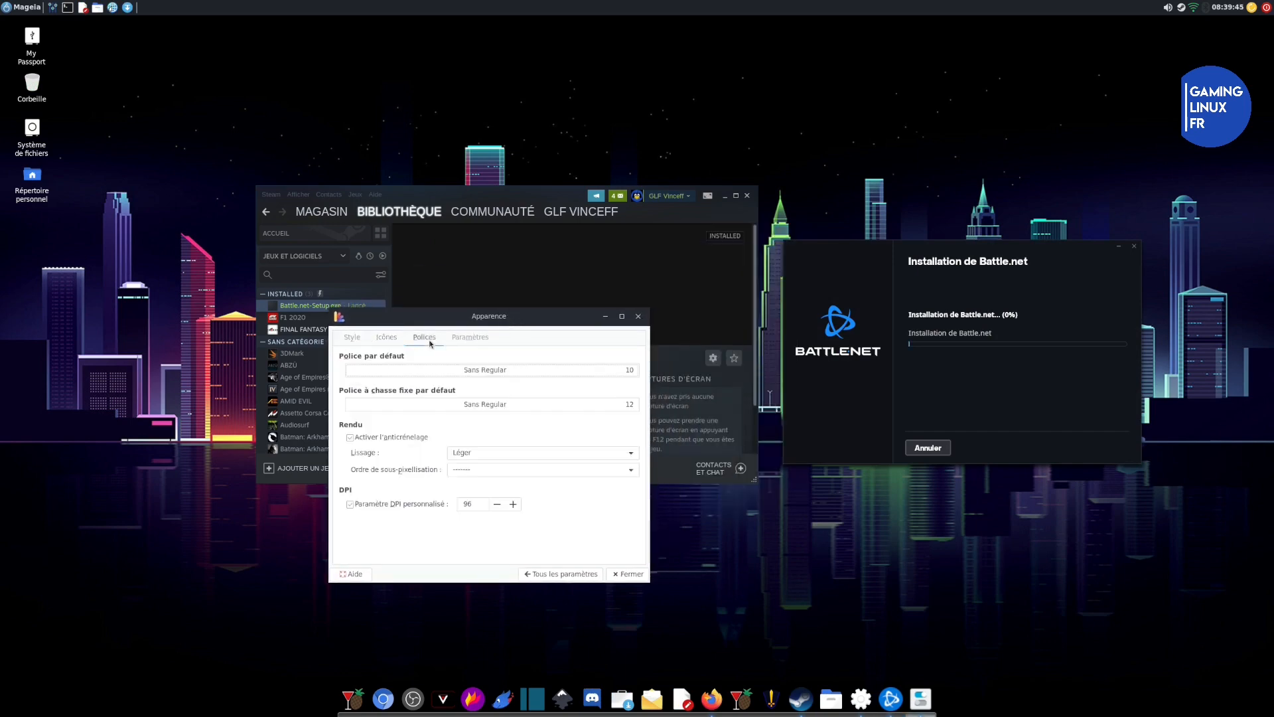
left_click(450, 380)
scroll(476, 437, "up", 2)
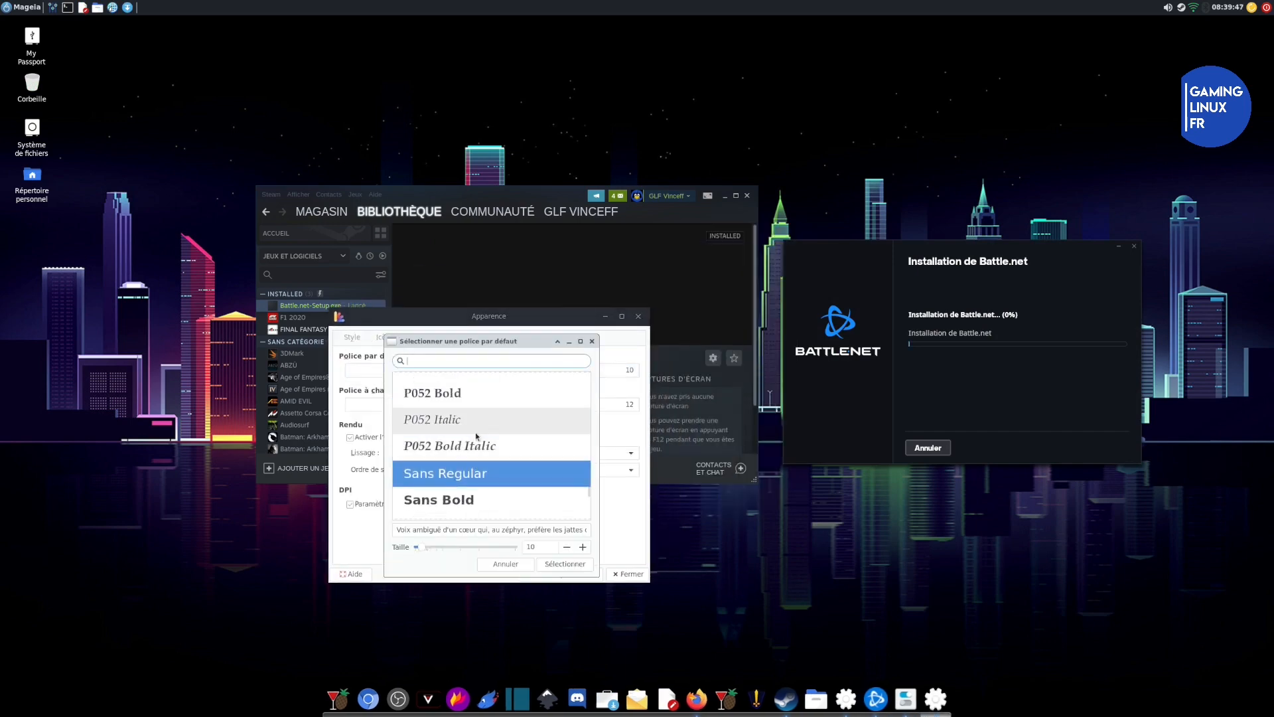
type("canta")
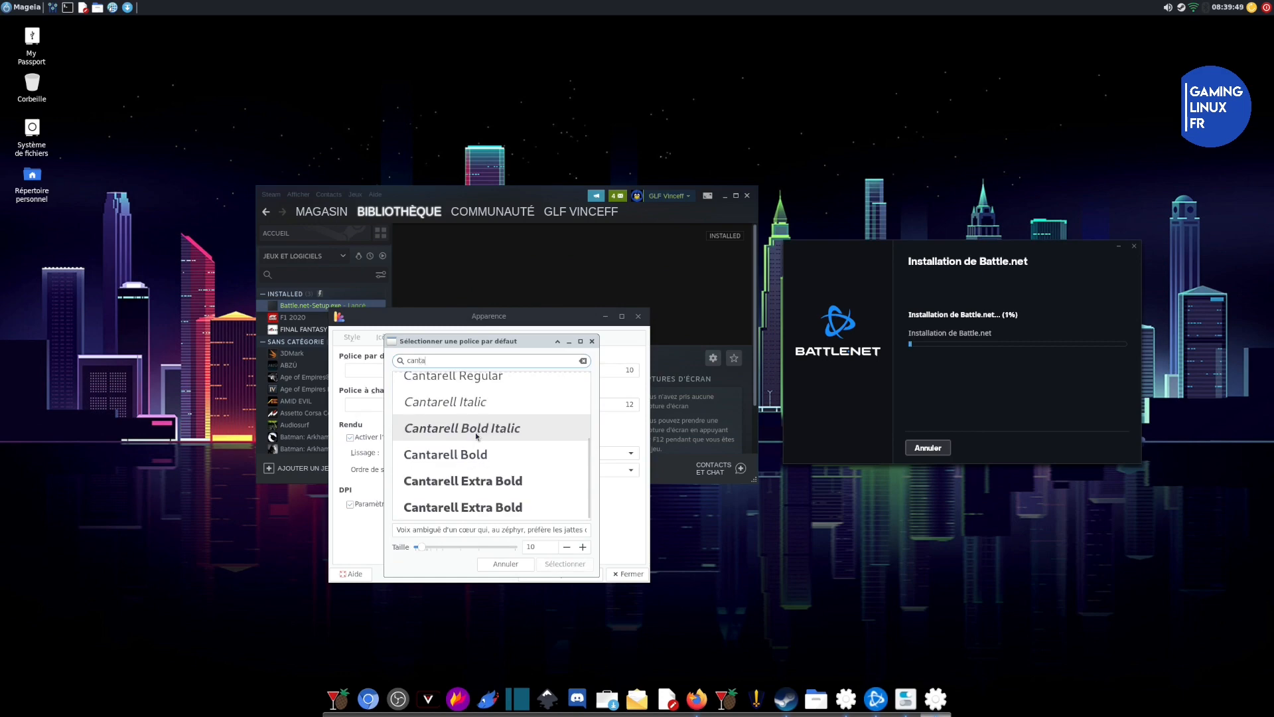
scroll(485, 408, "up", 1)
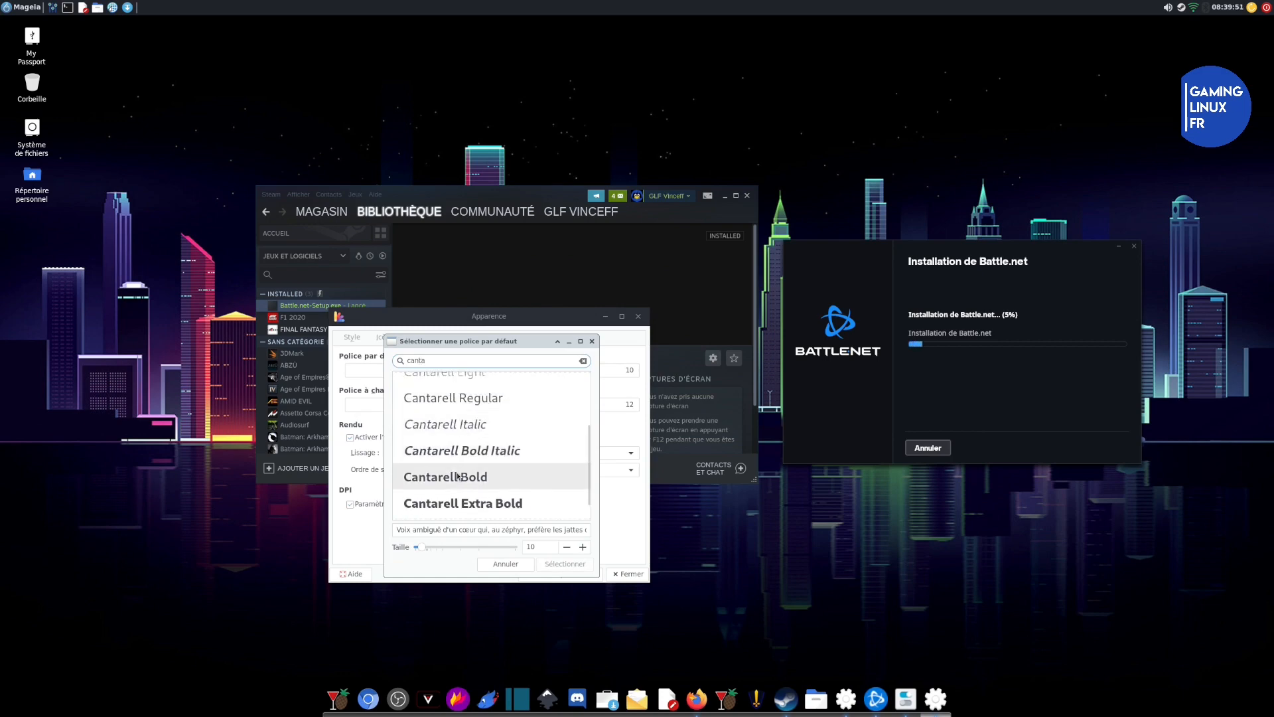
left_click(504, 477)
left_click(583, 546)
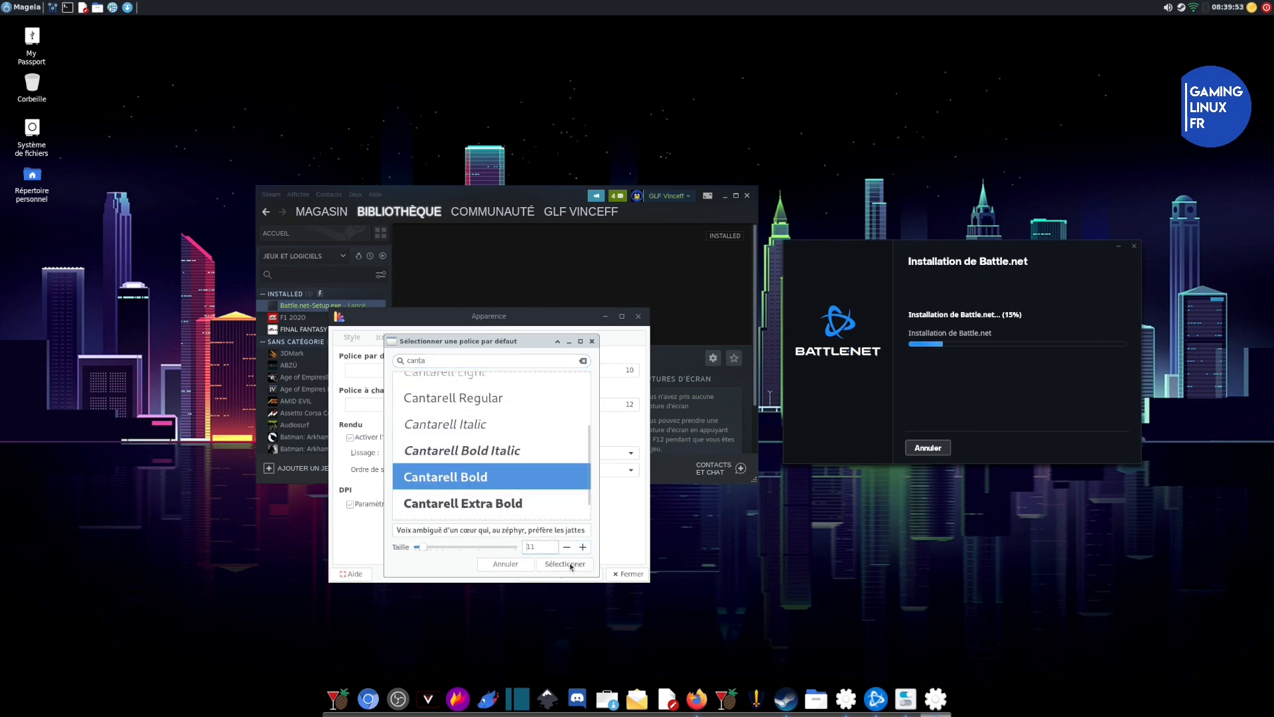
left_click(565, 563)
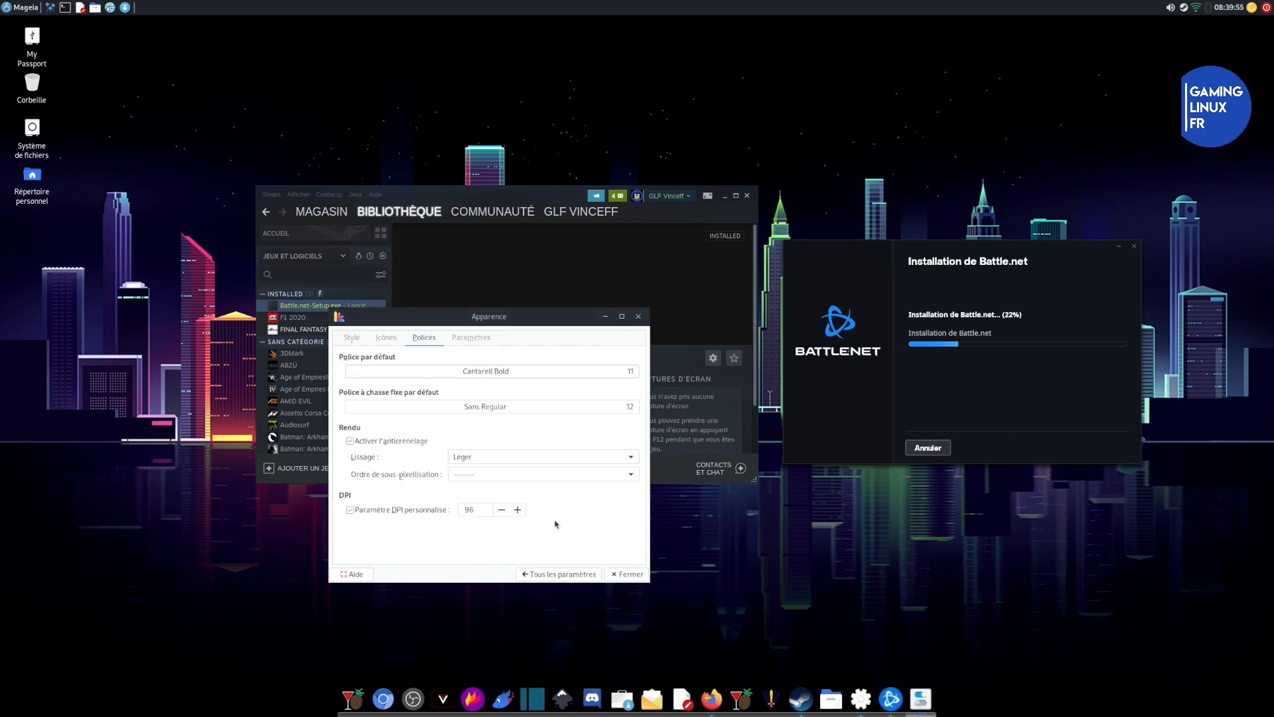
Set font hinting to Moyen and return to the full settings list.
left_click(518, 459)
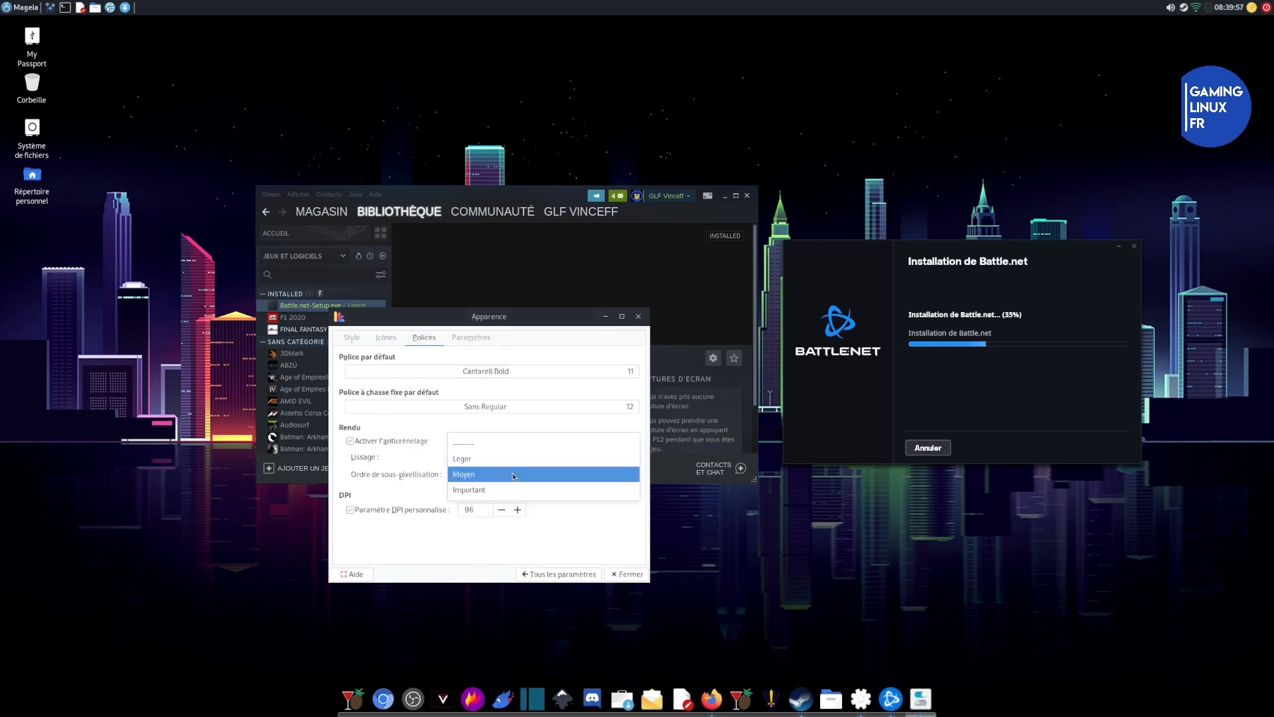
left_click(512, 472)
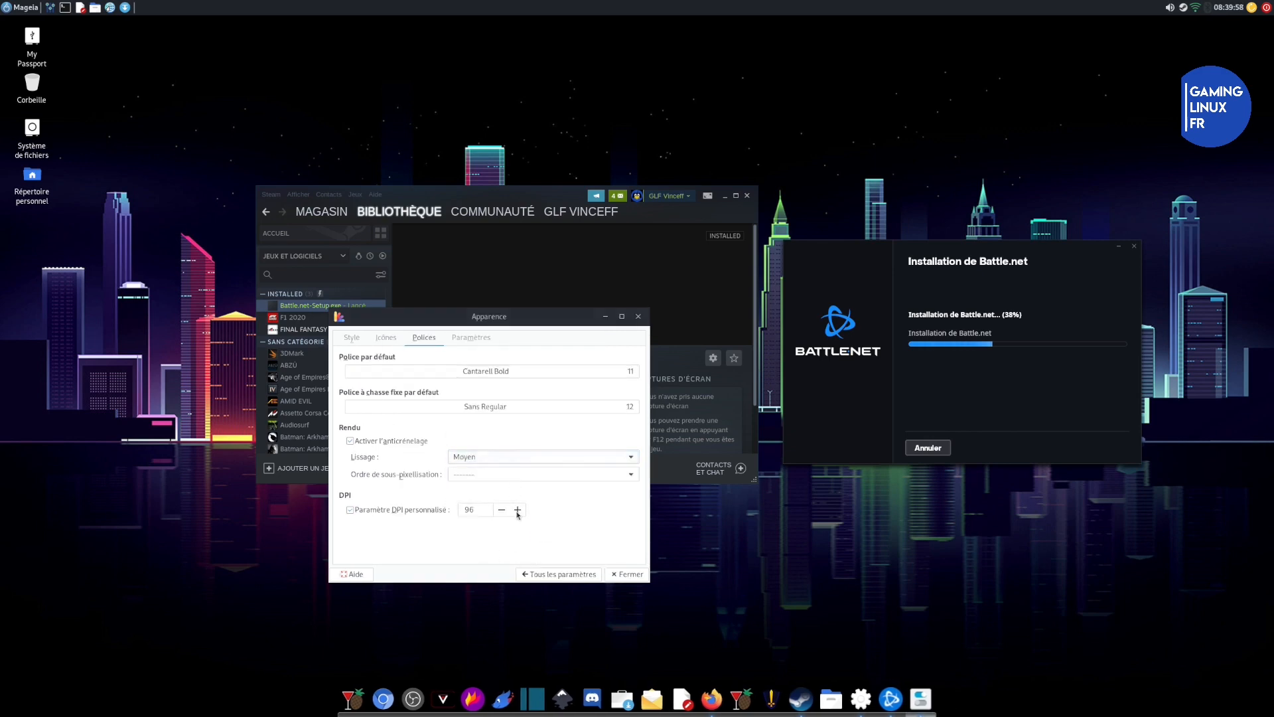
left_click(473, 338)
left_click(563, 574)
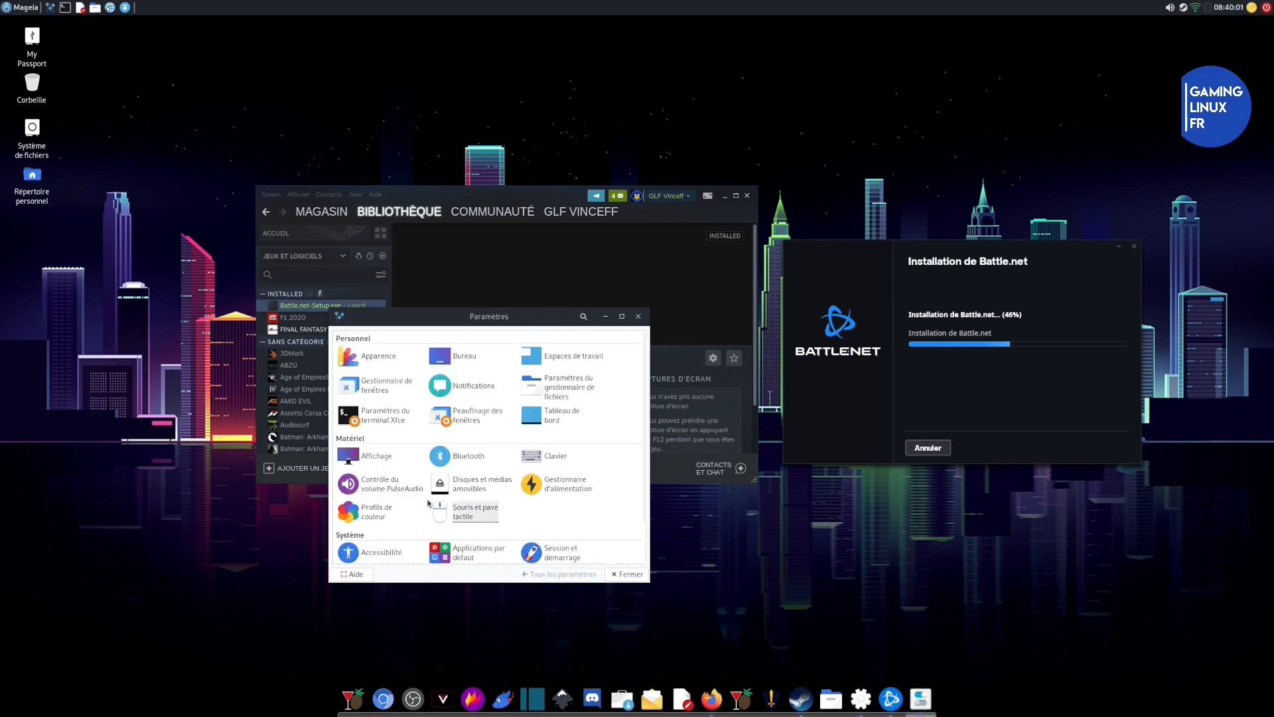
Set the window decoration theme to Qogir and review the Keyboard, Focus and Advanced tabs.
left_click(379, 393)
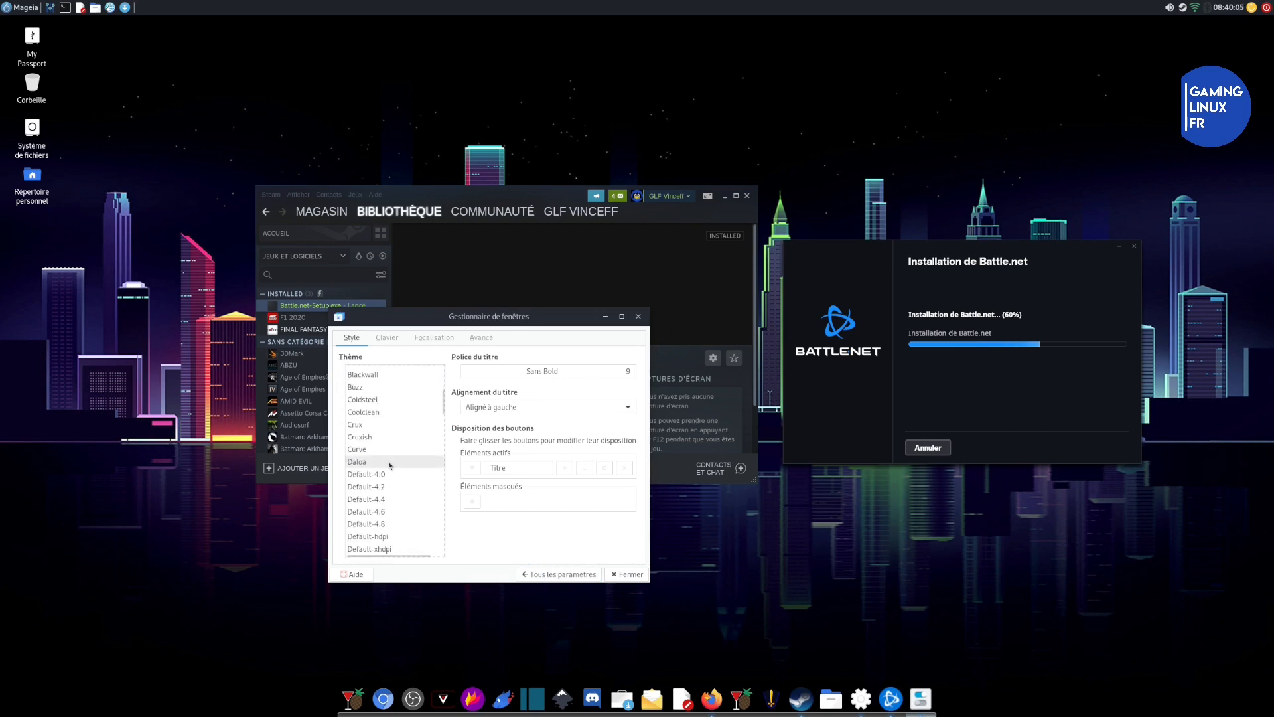
scroll(389, 465, "down", 10)
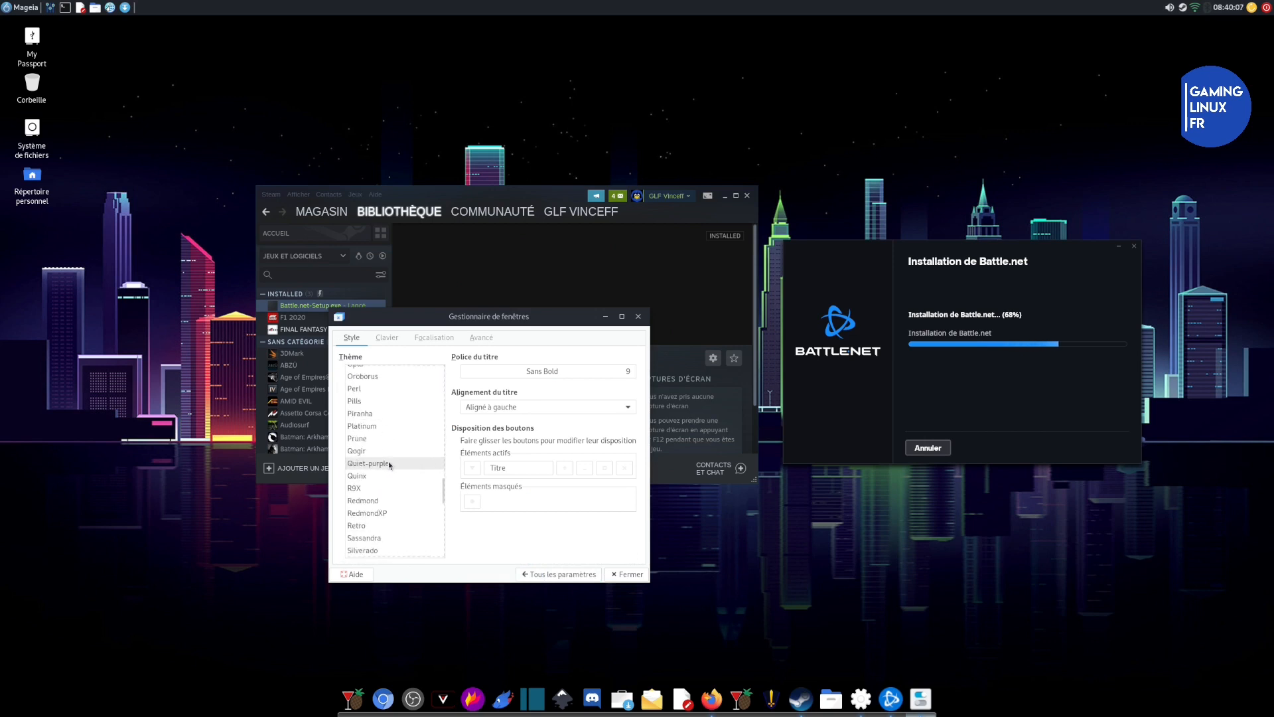
left_click(382, 454)
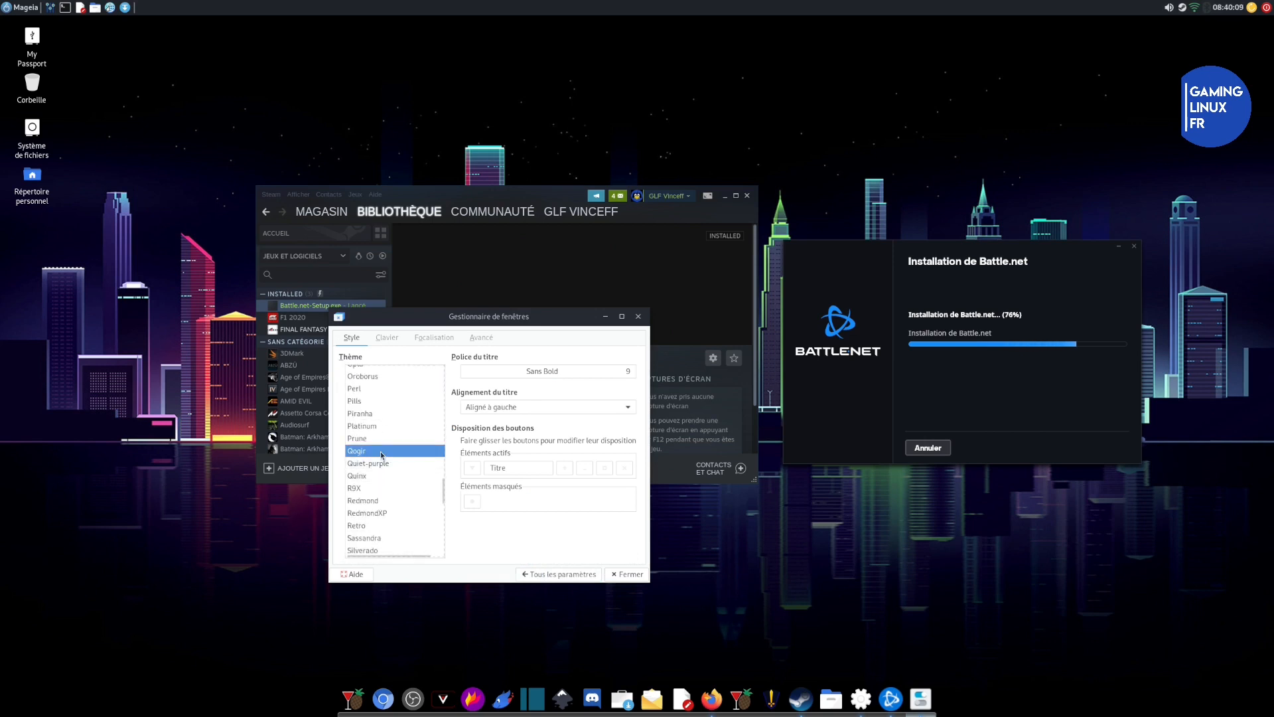
left_click(395, 340)
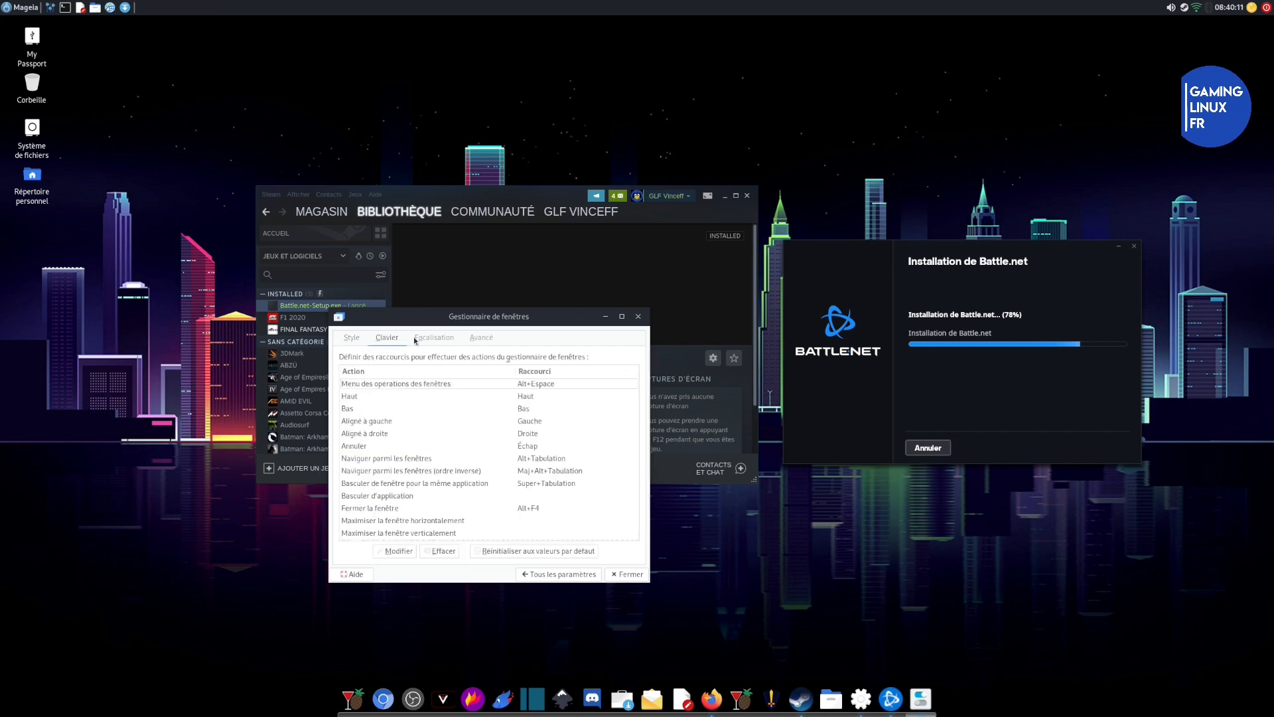
left_click(435, 339)
left_click(492, 340)
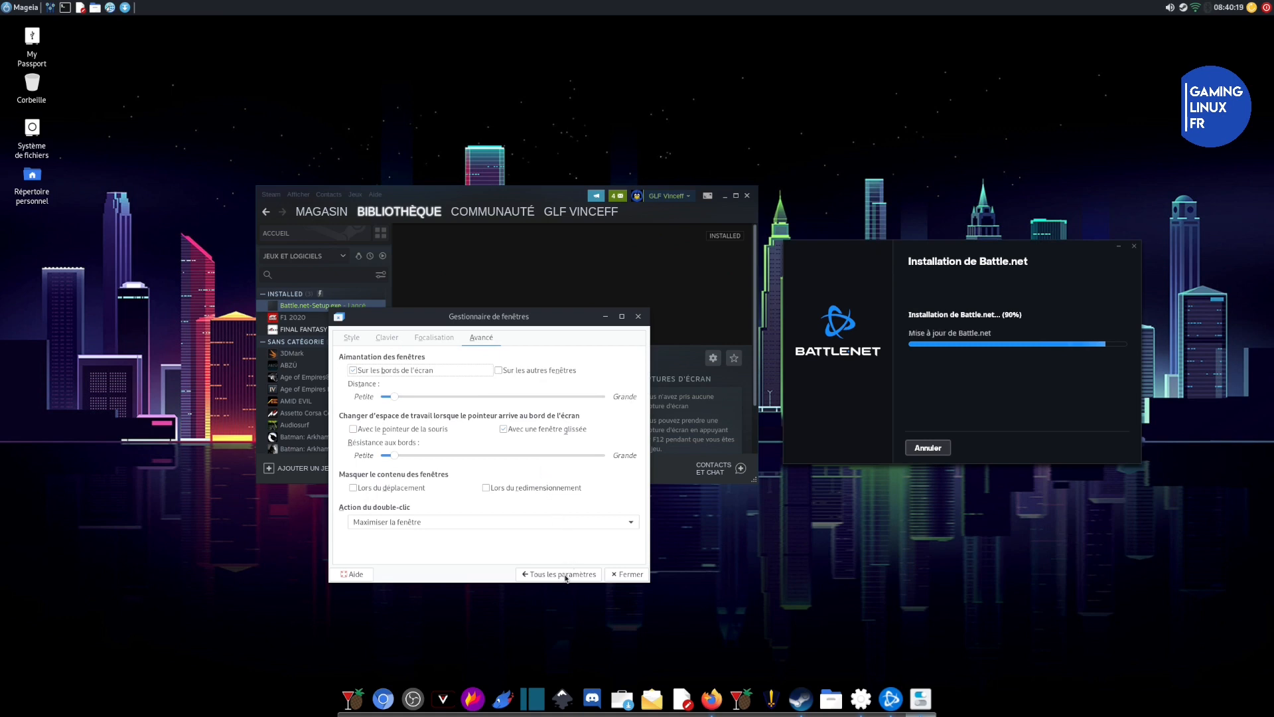
left_click(565, 575)
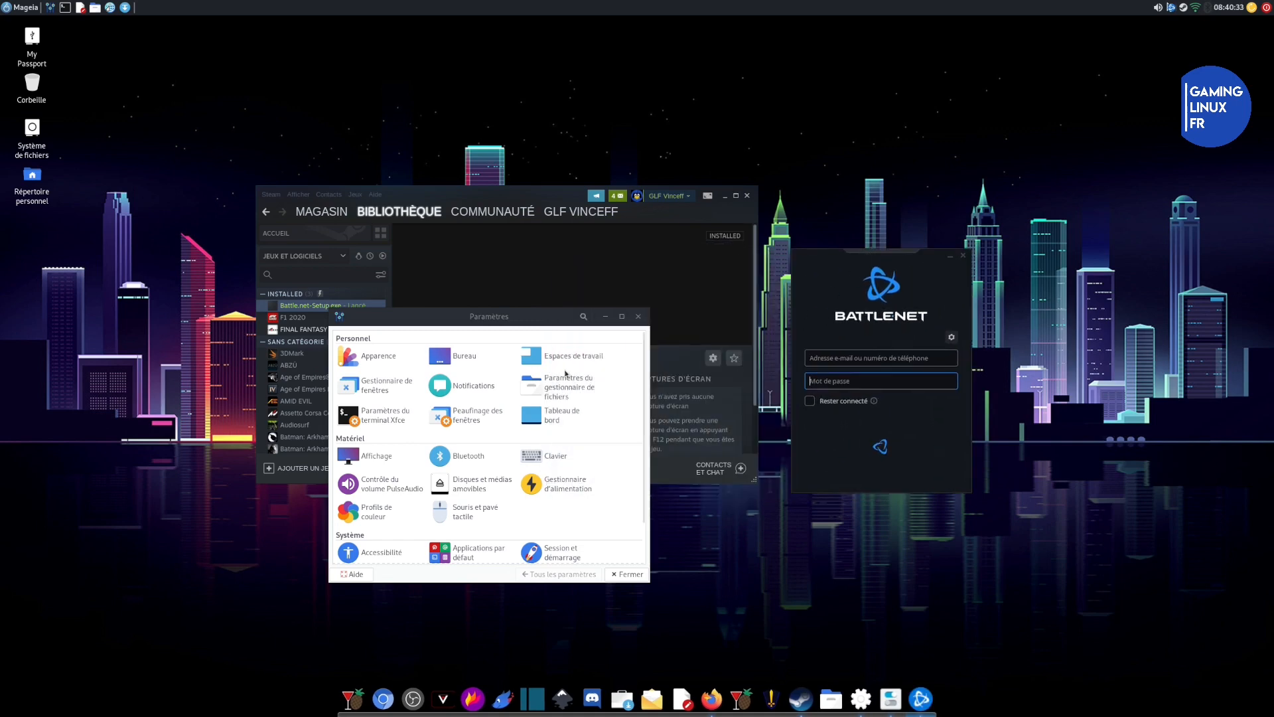
Reduce the workspace count to 1 in Workspaces settings and close them.
left_click(564, 357)
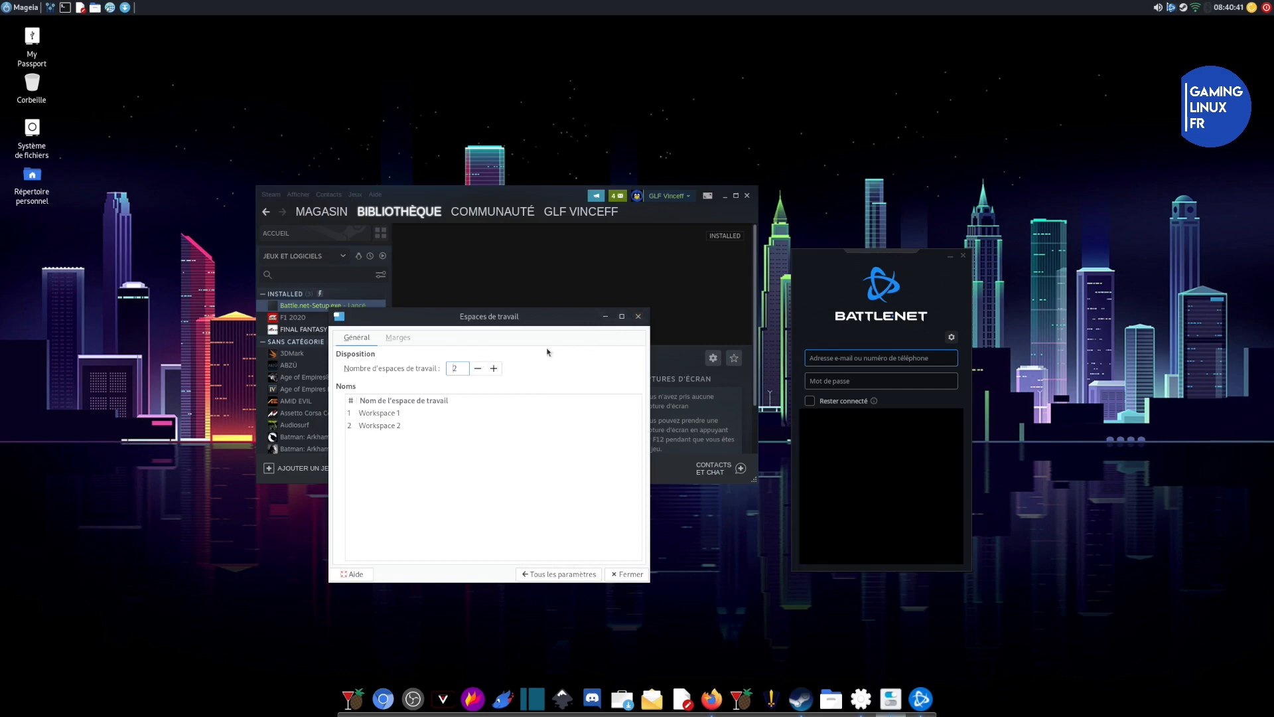
left_click(479, 367)
left_click(494, 368)
scroll(1159, 532, "down", 1)
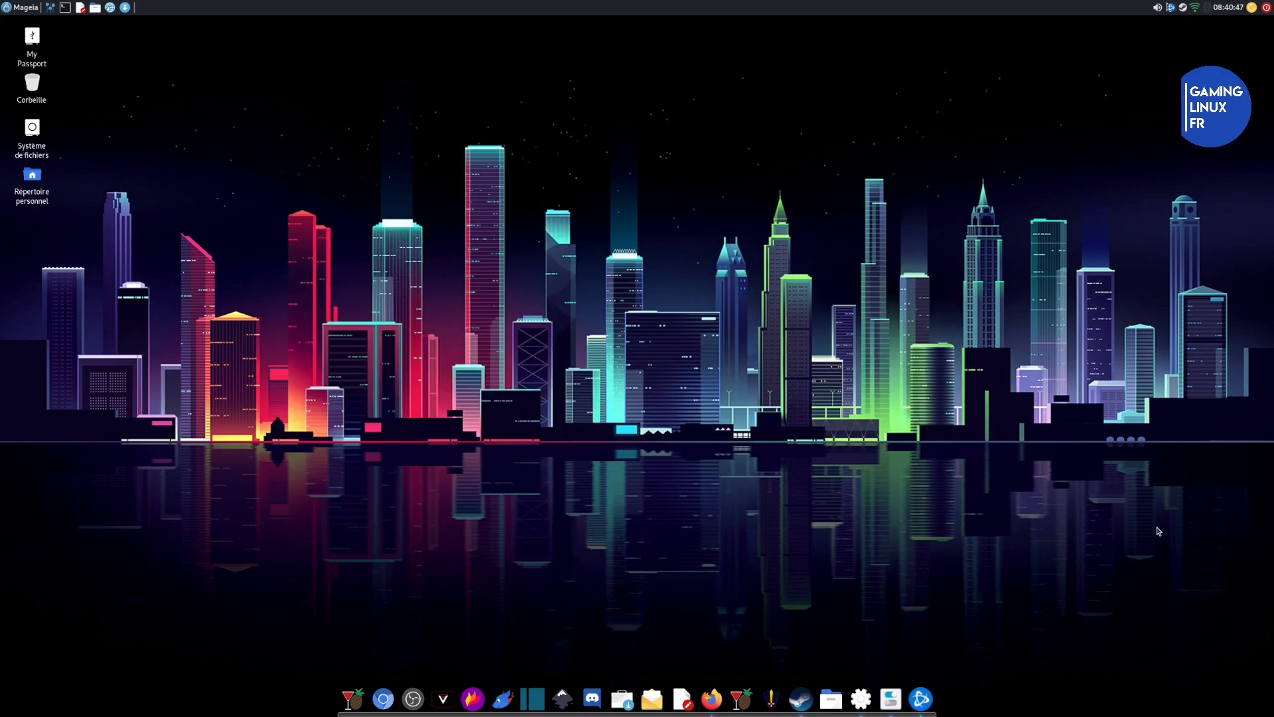
scroll(1159, 532, "up", 1)
scroll(1159, 531, "down", 1)
scroll(1159, 532, "up", 1)
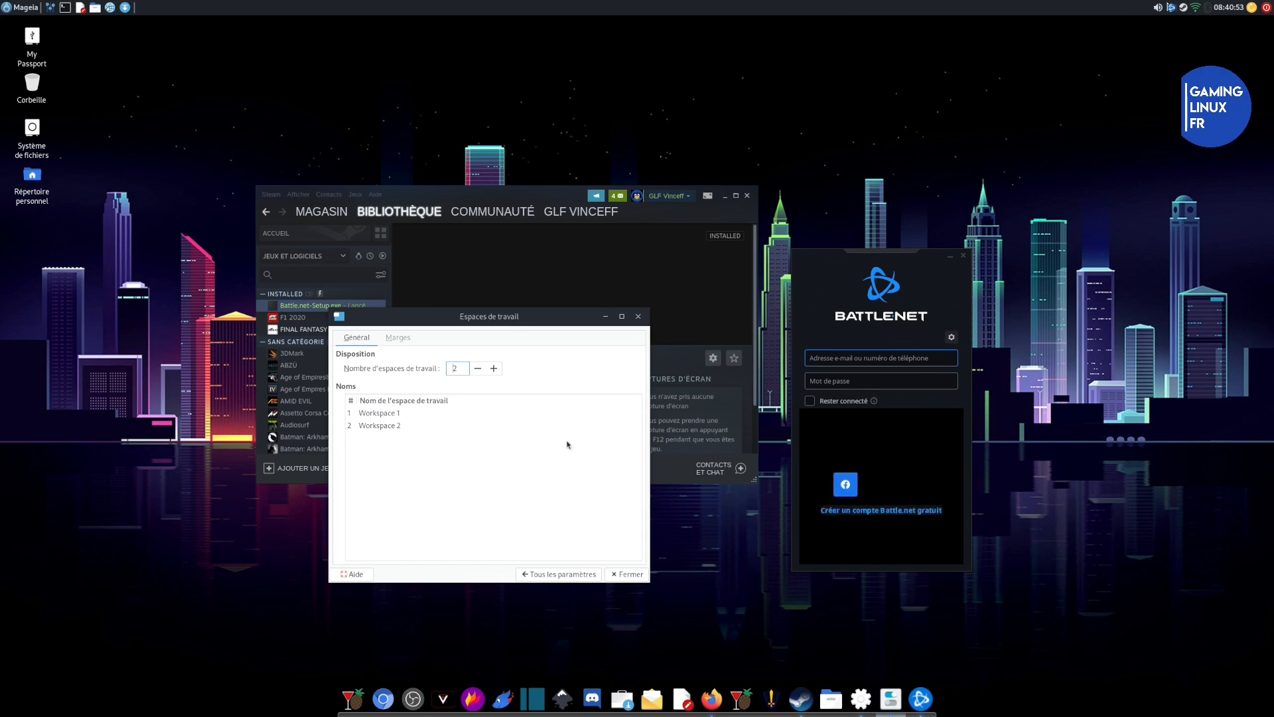
left_click(478, 368)
left_click(638, 316)
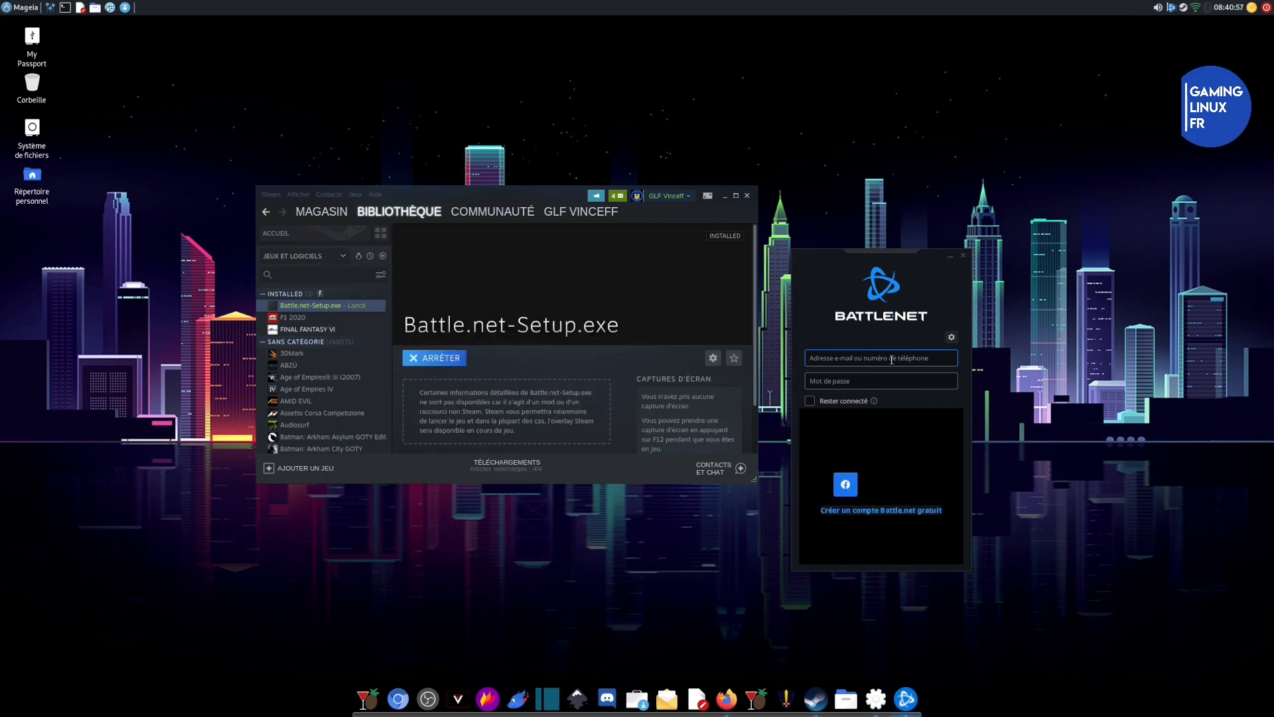
Sign in to Battle.net with the account e-mail and password, staying signed in.
key("Tab")
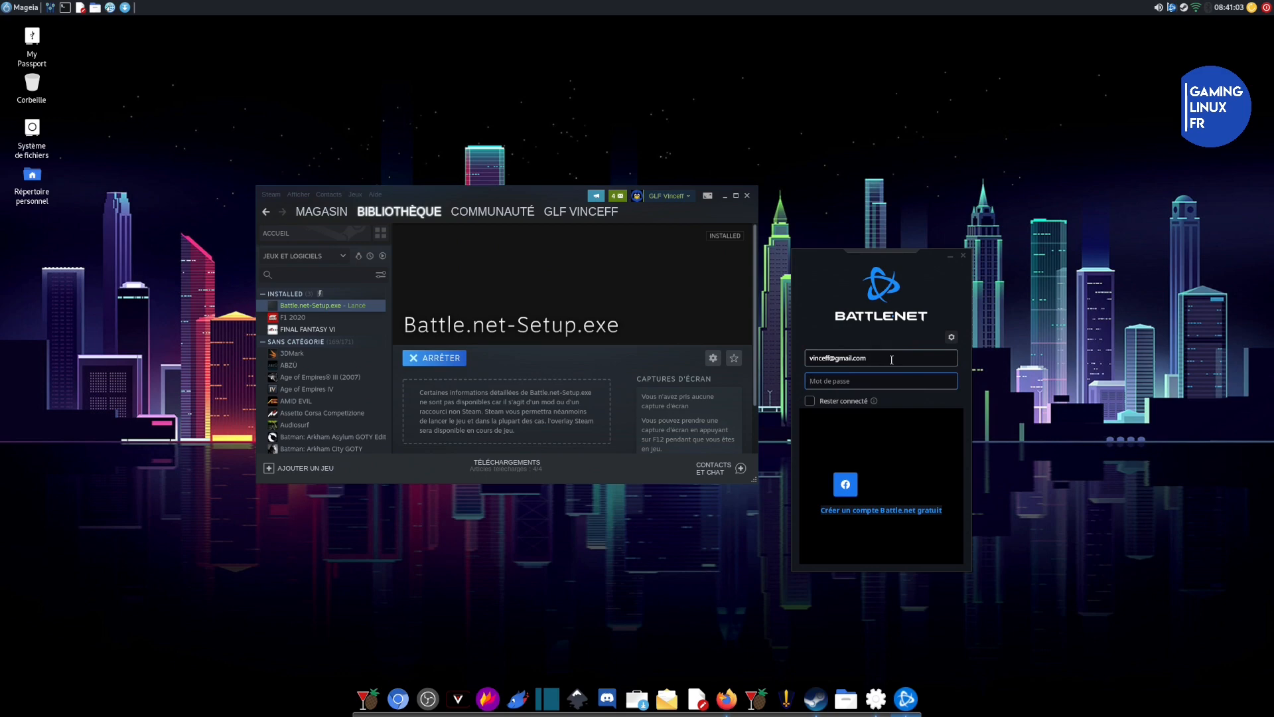
type("********")
left_click(848, 402)
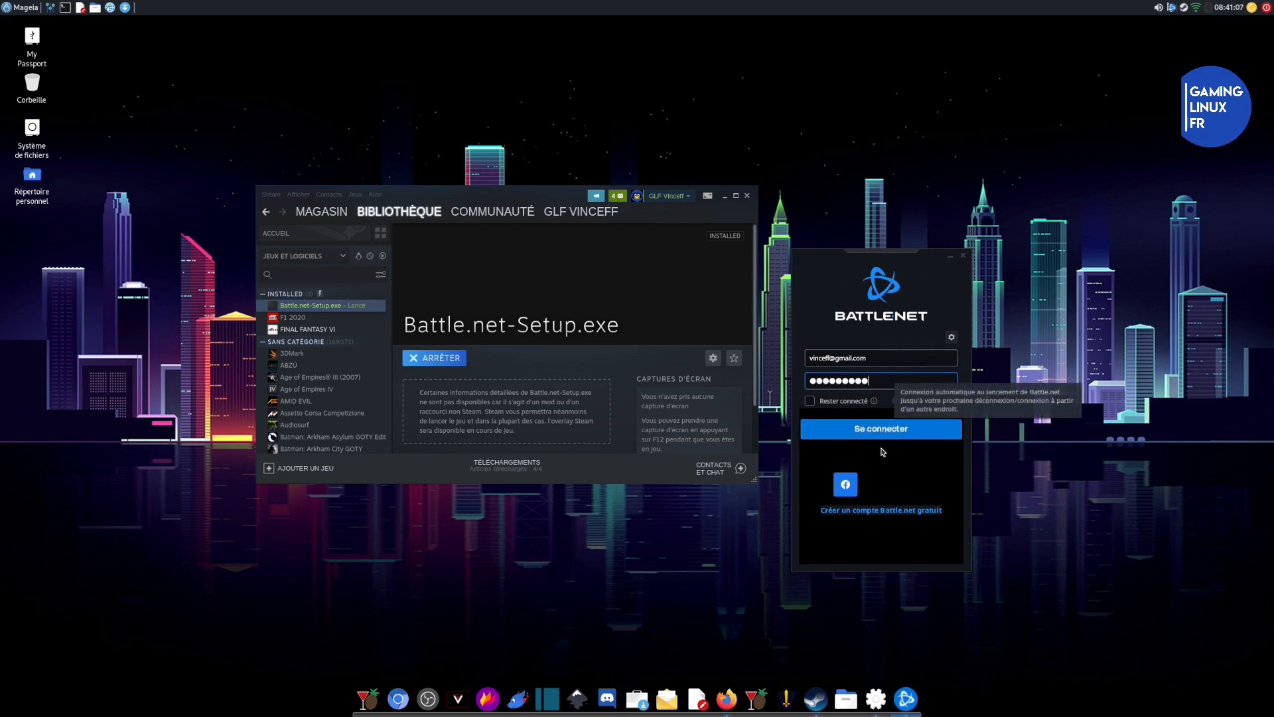
left_click(852, 430)
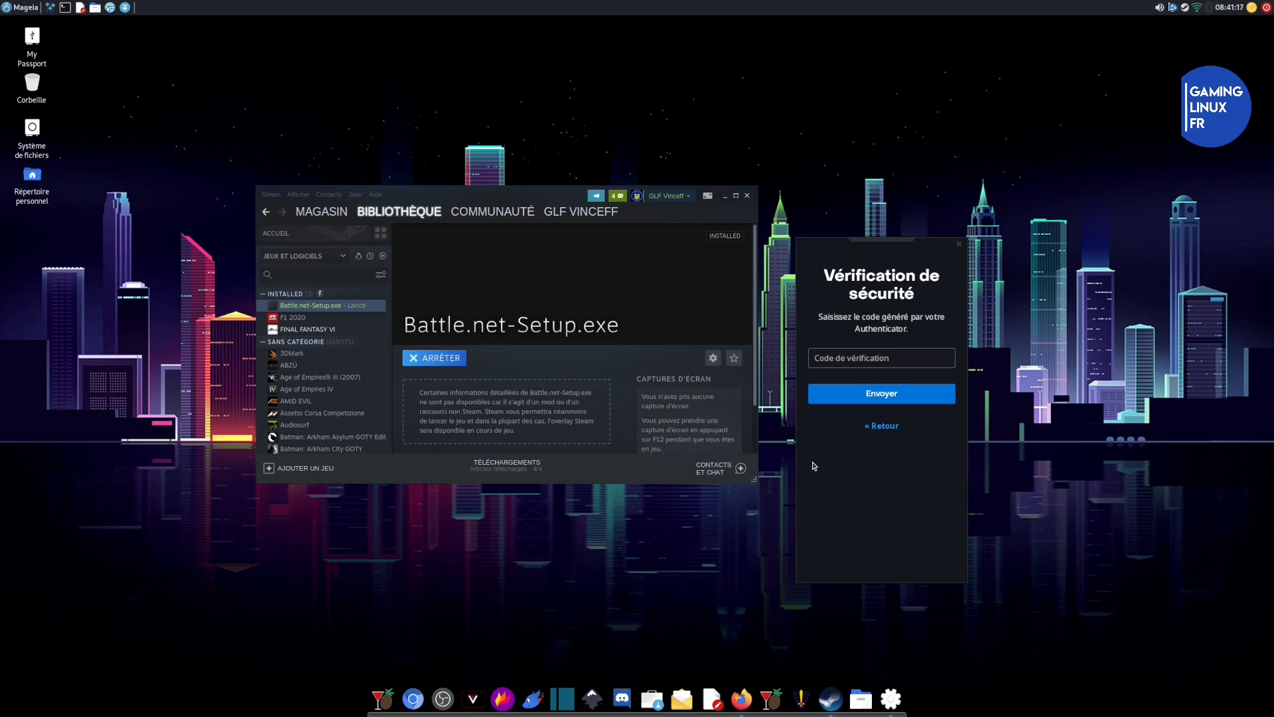
Enter the authenticator security code and submit it.
left_click(865, 364)
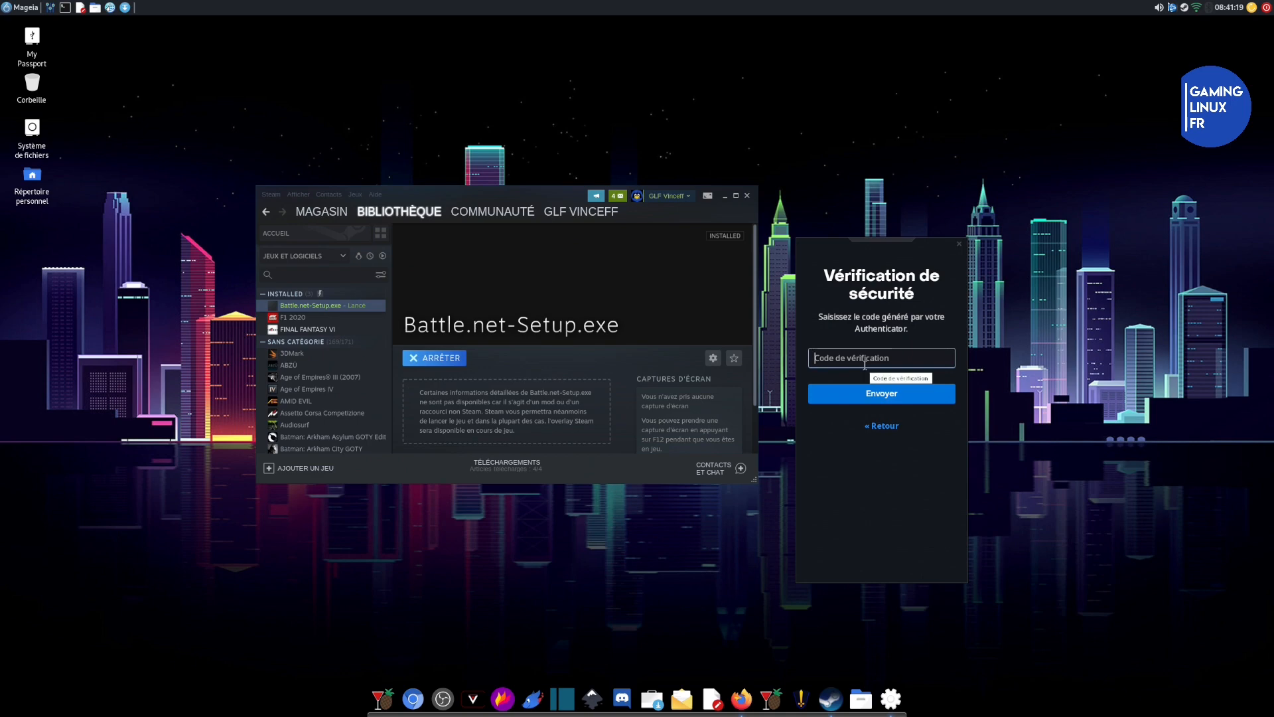
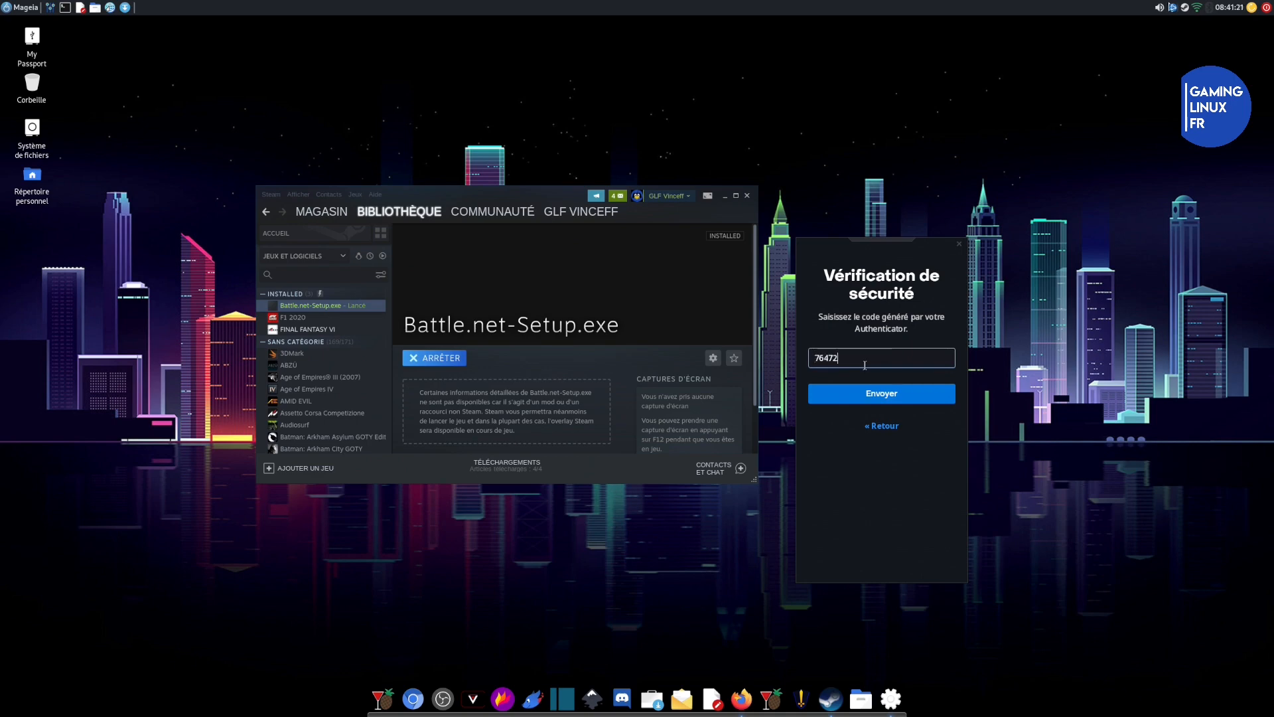
left_click(880, 398)
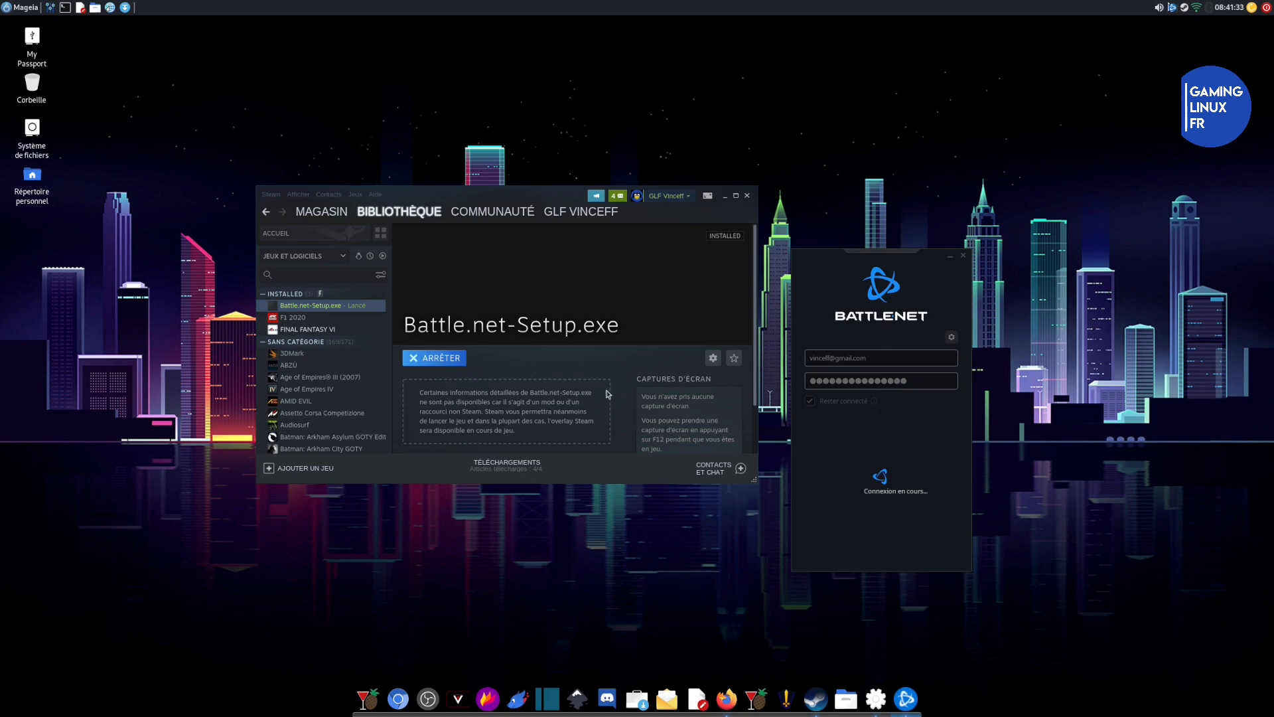
Create a 'plank' autostart entry in Session and Startup, then continue past Battle.net's welcome.
left_click(51, 8)
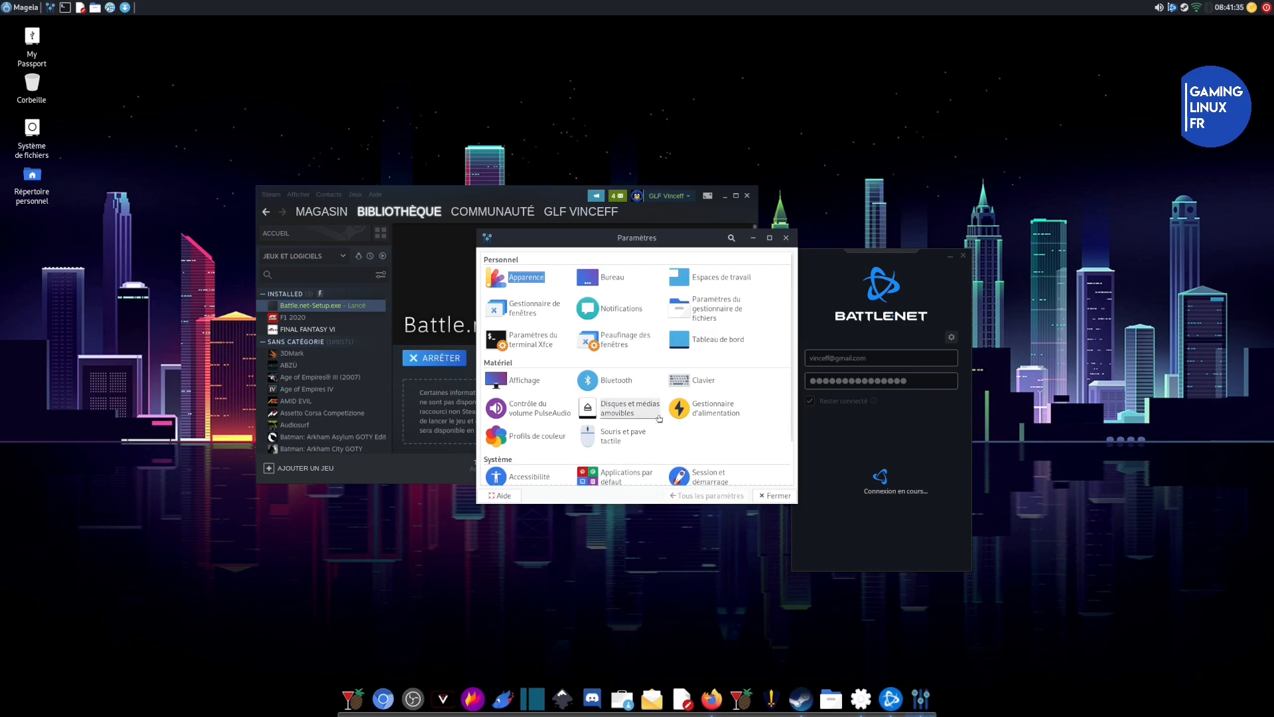
scroll(631, 412, "down", 3)
left_click(713, 429)
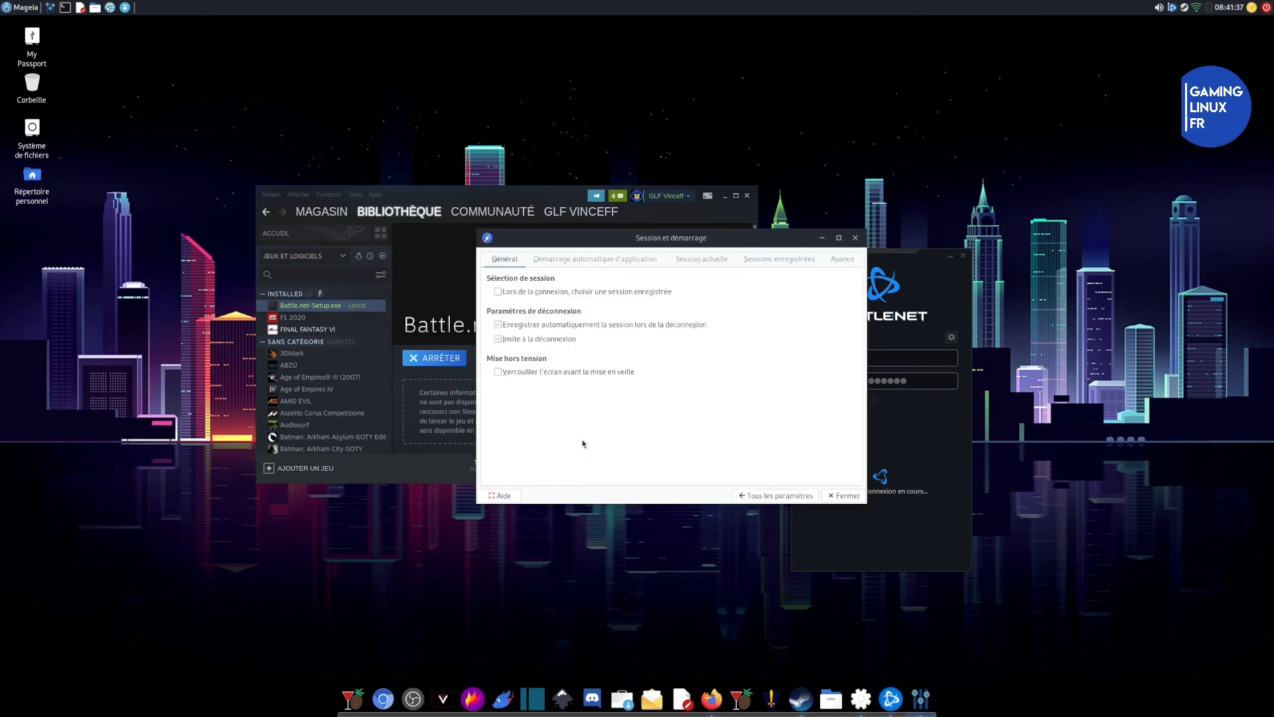
left_click(578, 265)
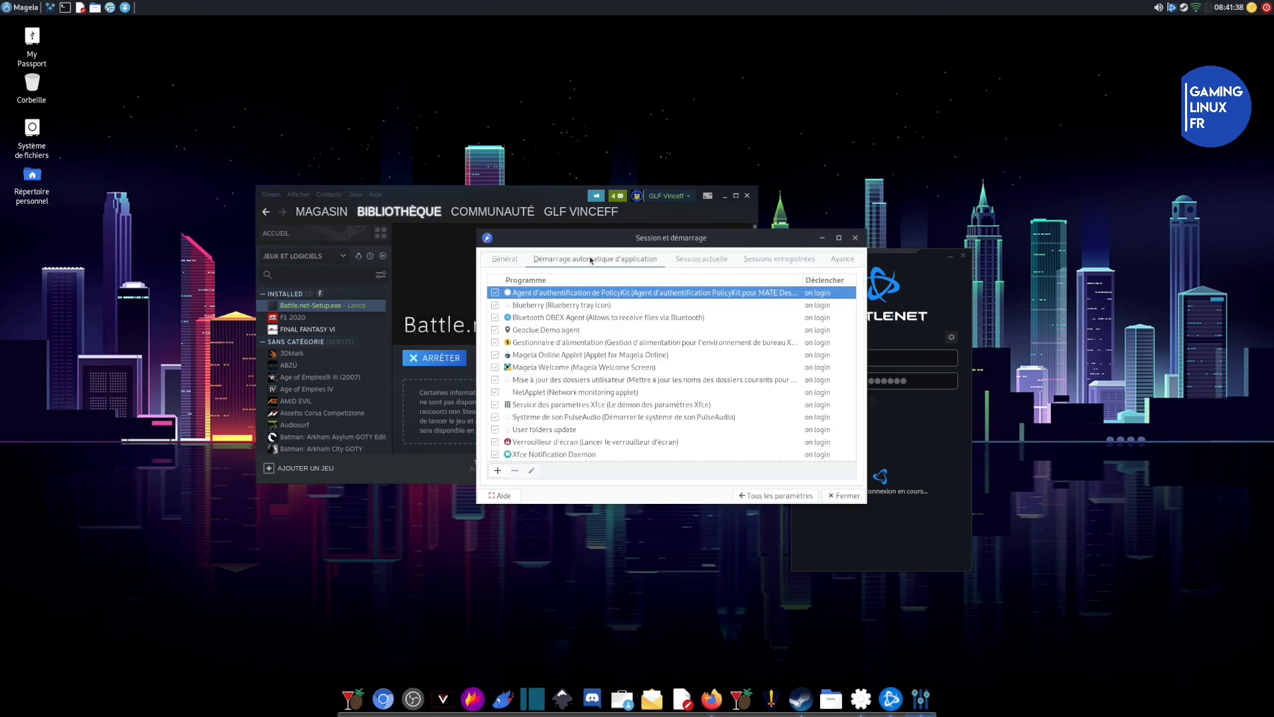
left_click(497, 471)
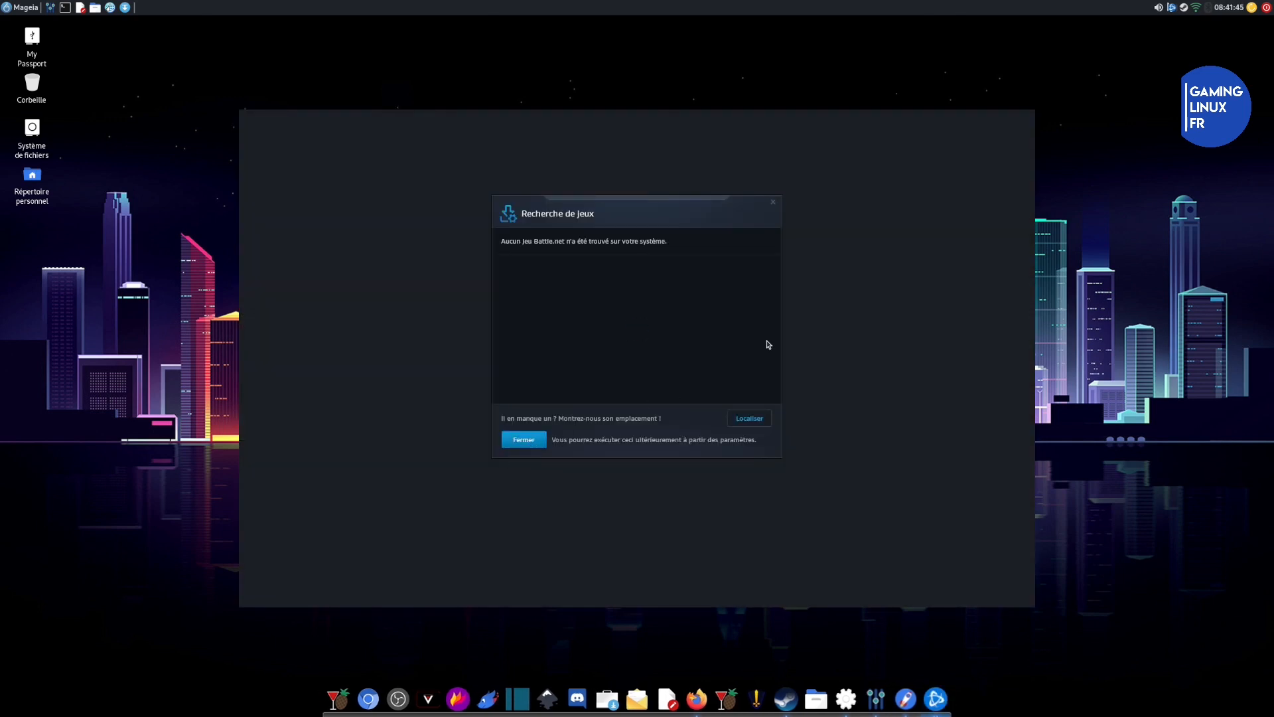
left_click(693, 368)
type("p")
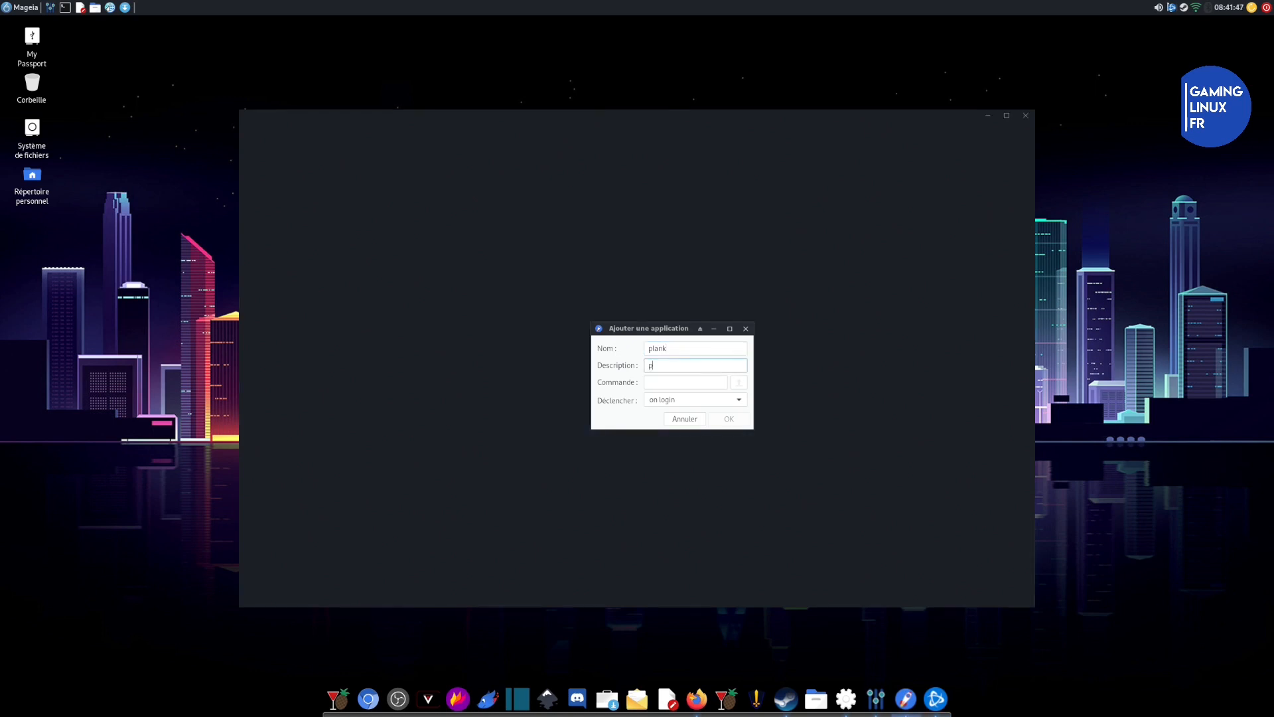
type("lank")
type("plank")
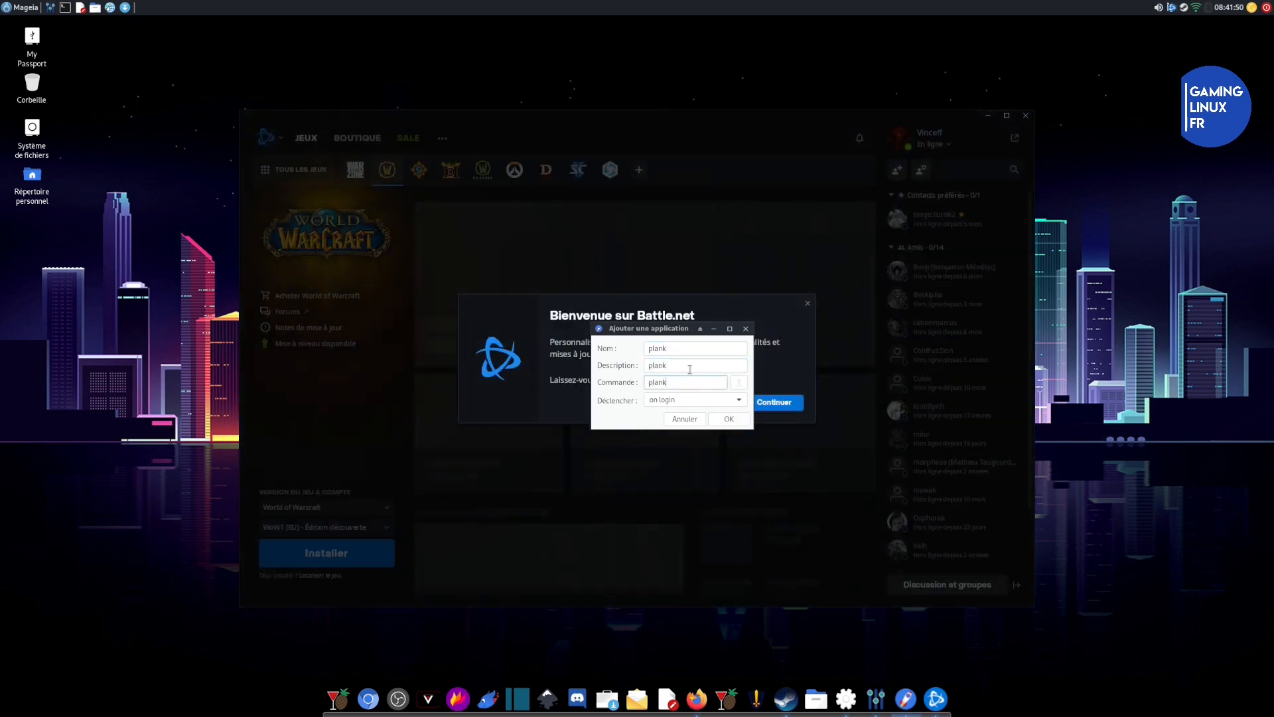
left_click(691, 369)
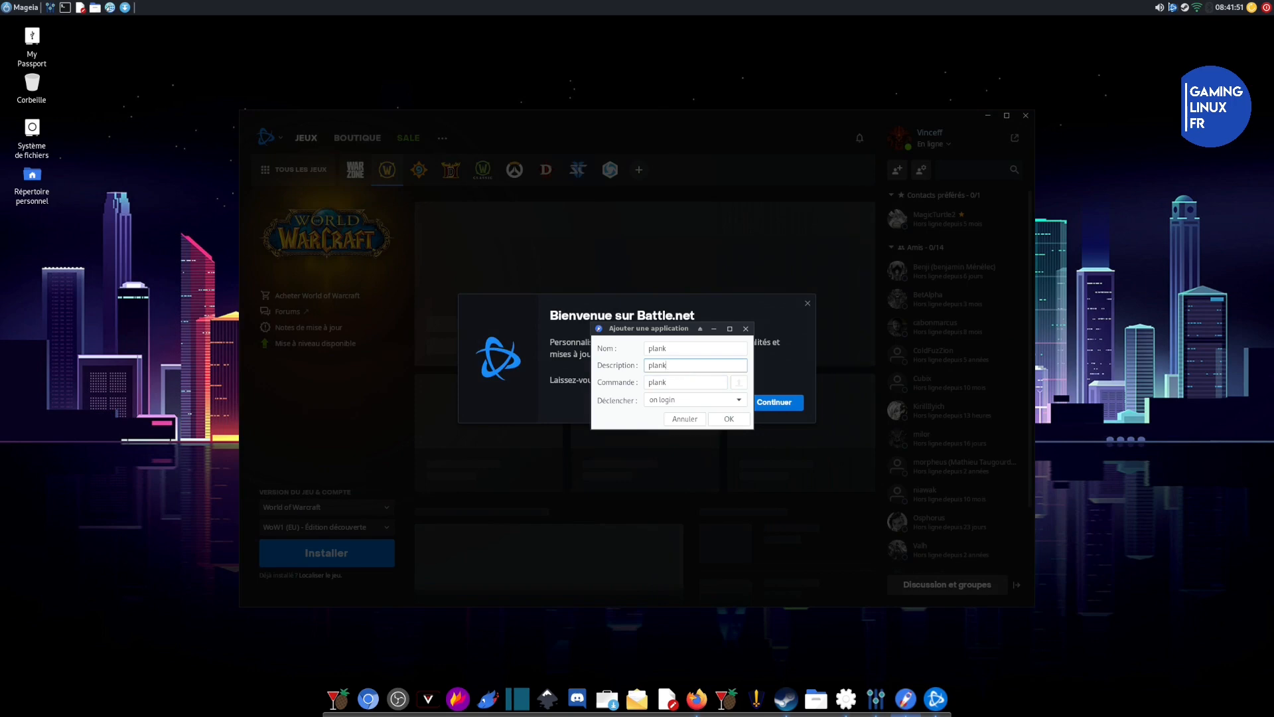
key("Return")
left_click(779, 402)
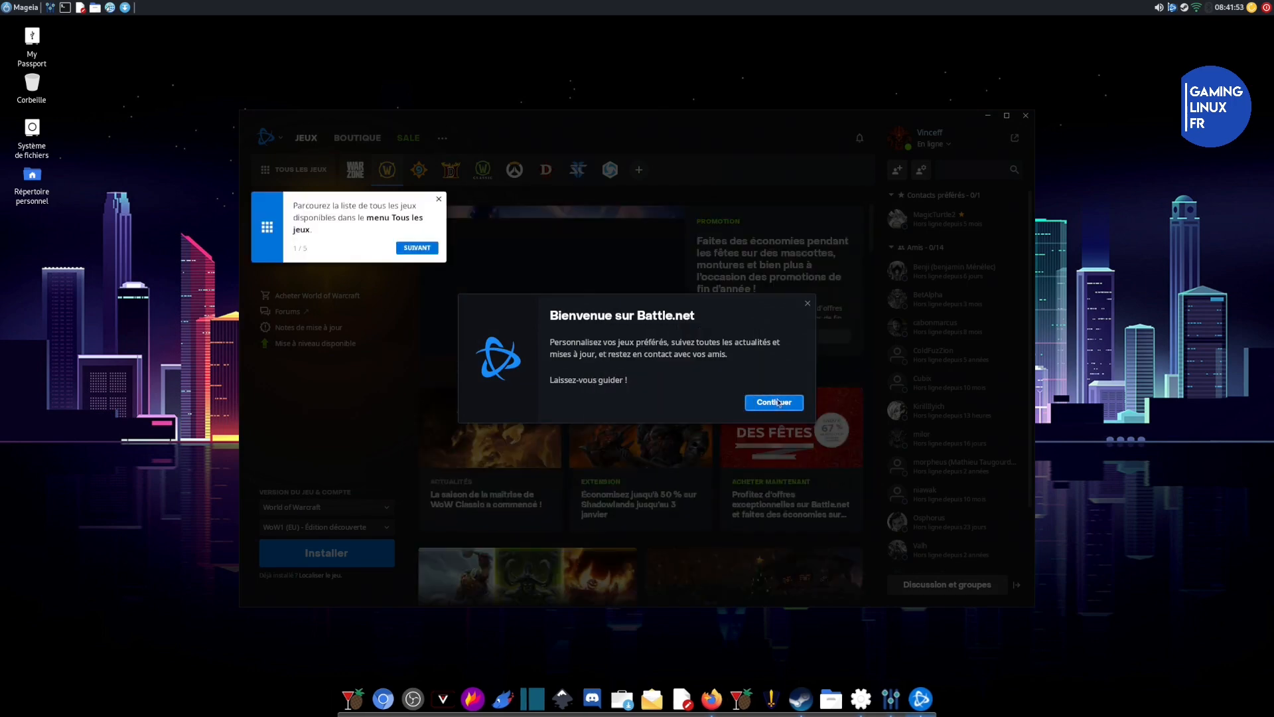
Skip the Battle.net welcome tour and move its window to the right.
left_click(776, 403)
left_click(438, 199)
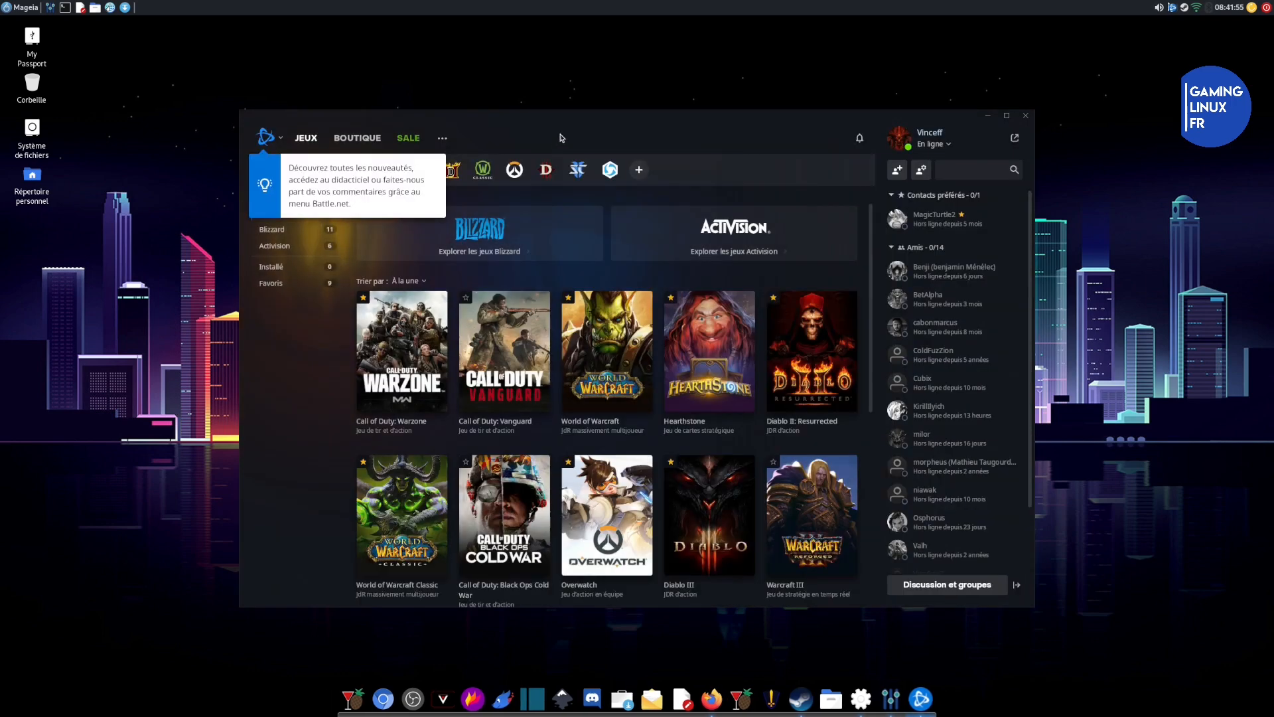
left_click_drag(636, 128, 838, 103)
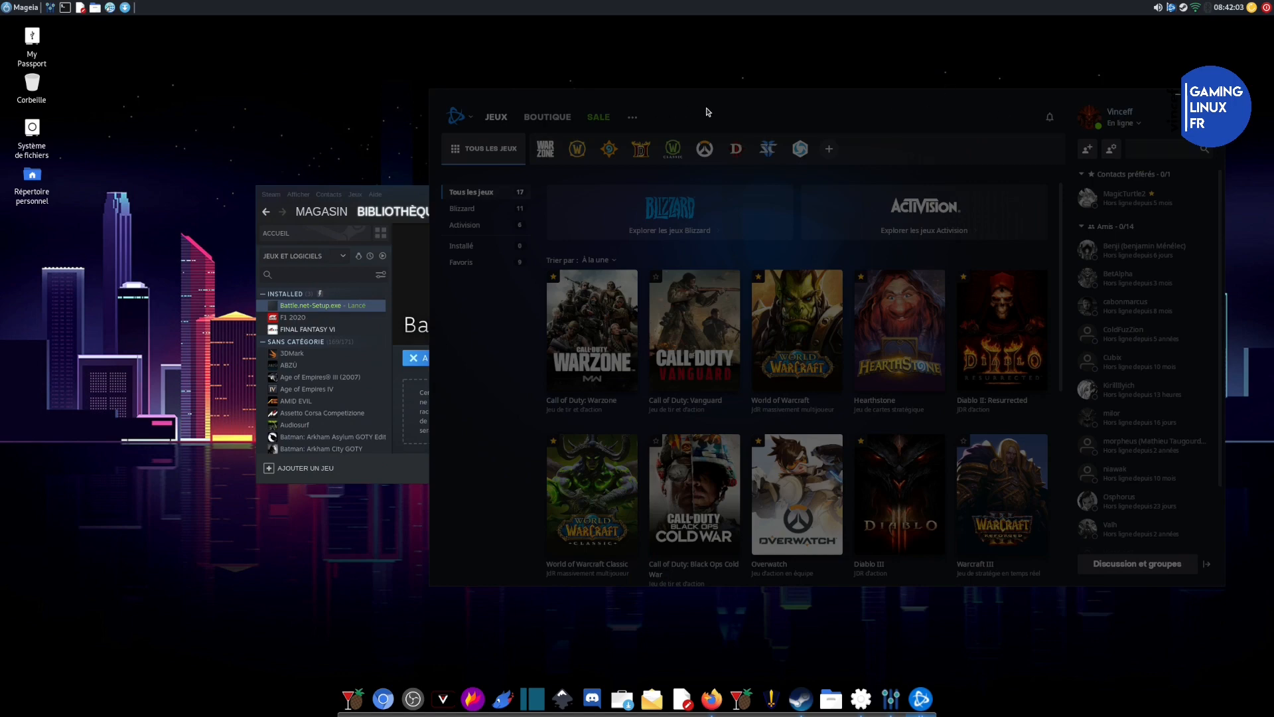
Quit Battle.net completely and close the Session and Startup window.
key("alt+Tab")
key("alt+Tab")
key("alt+Tab")
key("alt+Tab")
key("alt+Tab")
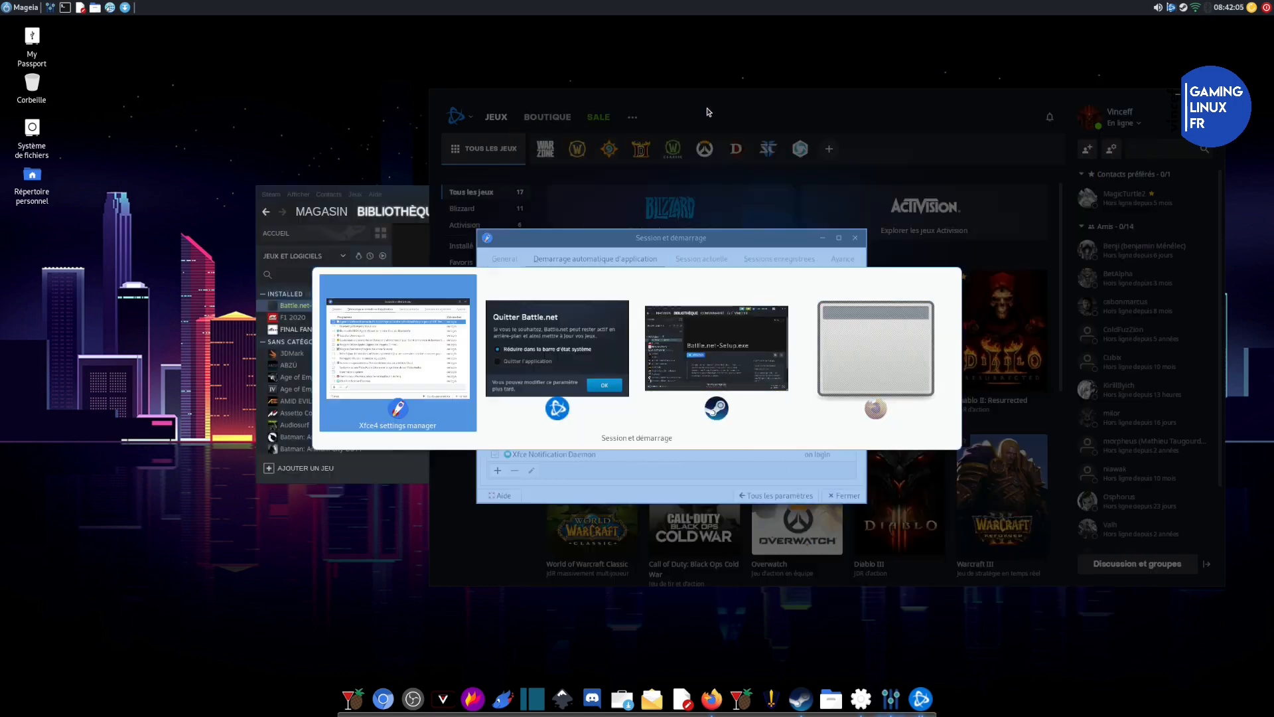
left_click(804, 302)
left_click(886, 329)
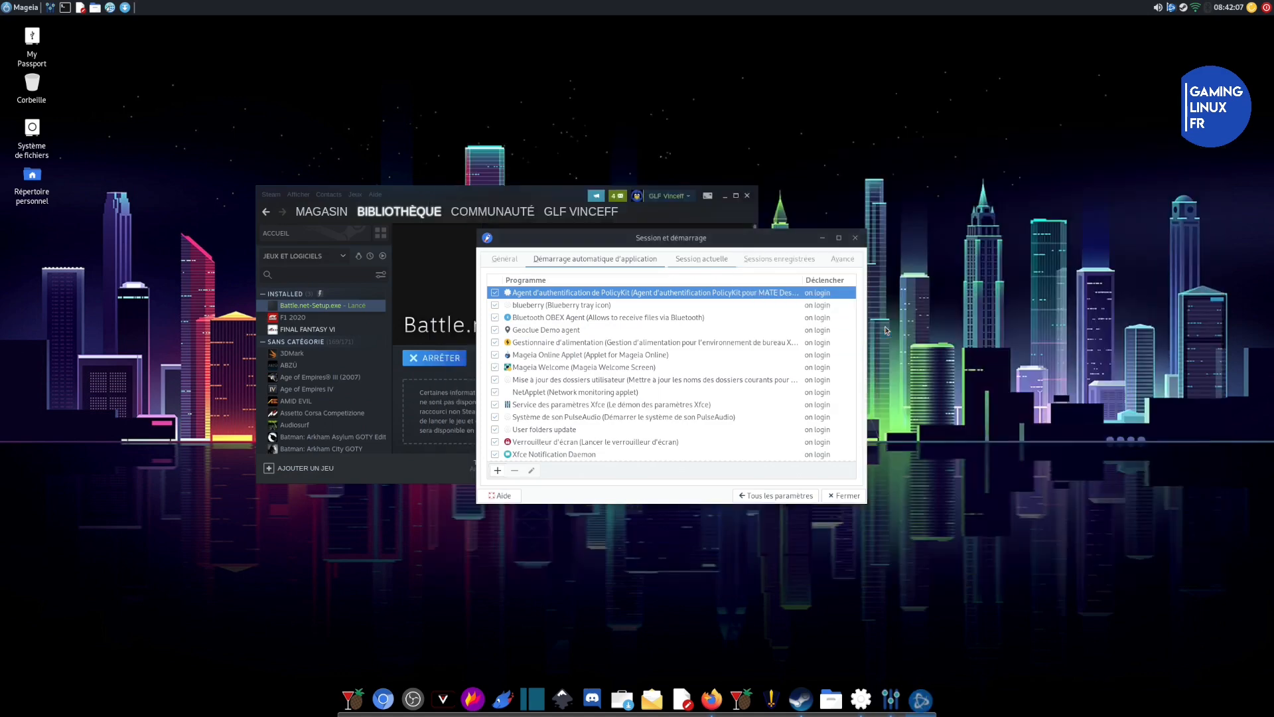
left_click(855, 238)
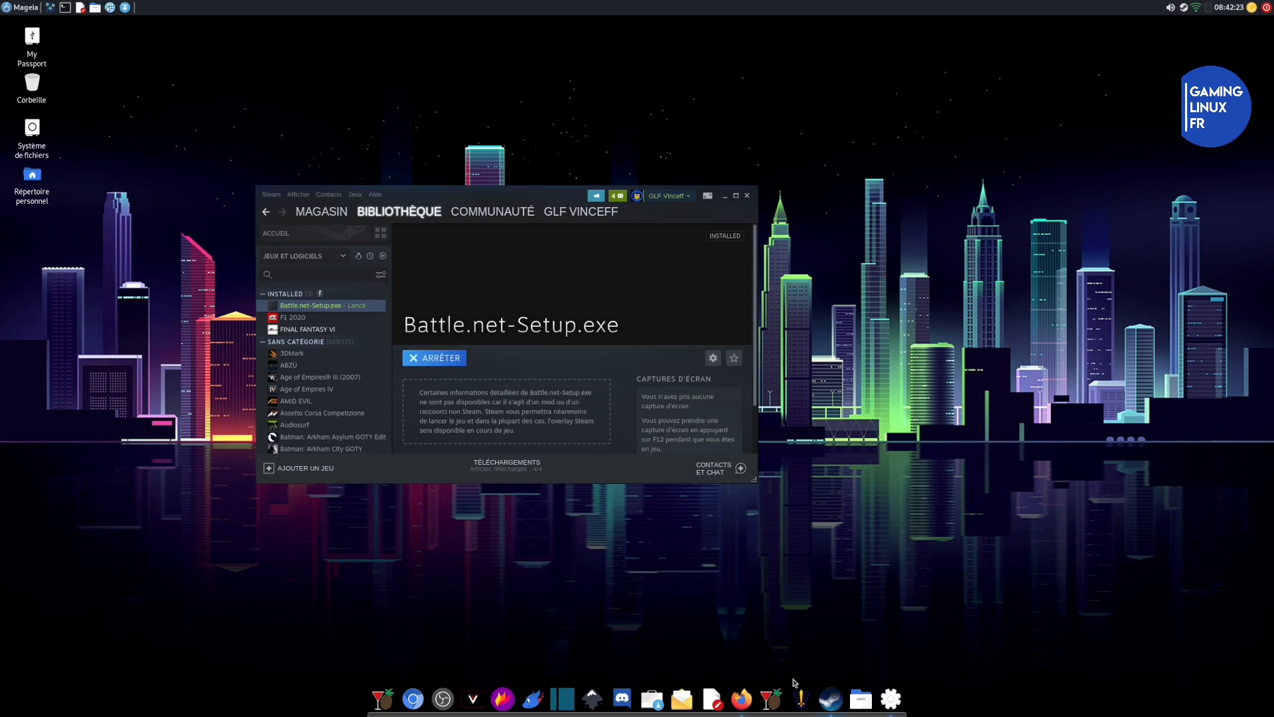
Browse from home into .var/app/com.valvesoftware.Steam/.steam/steam in Thunar.
left_click(861, 699)
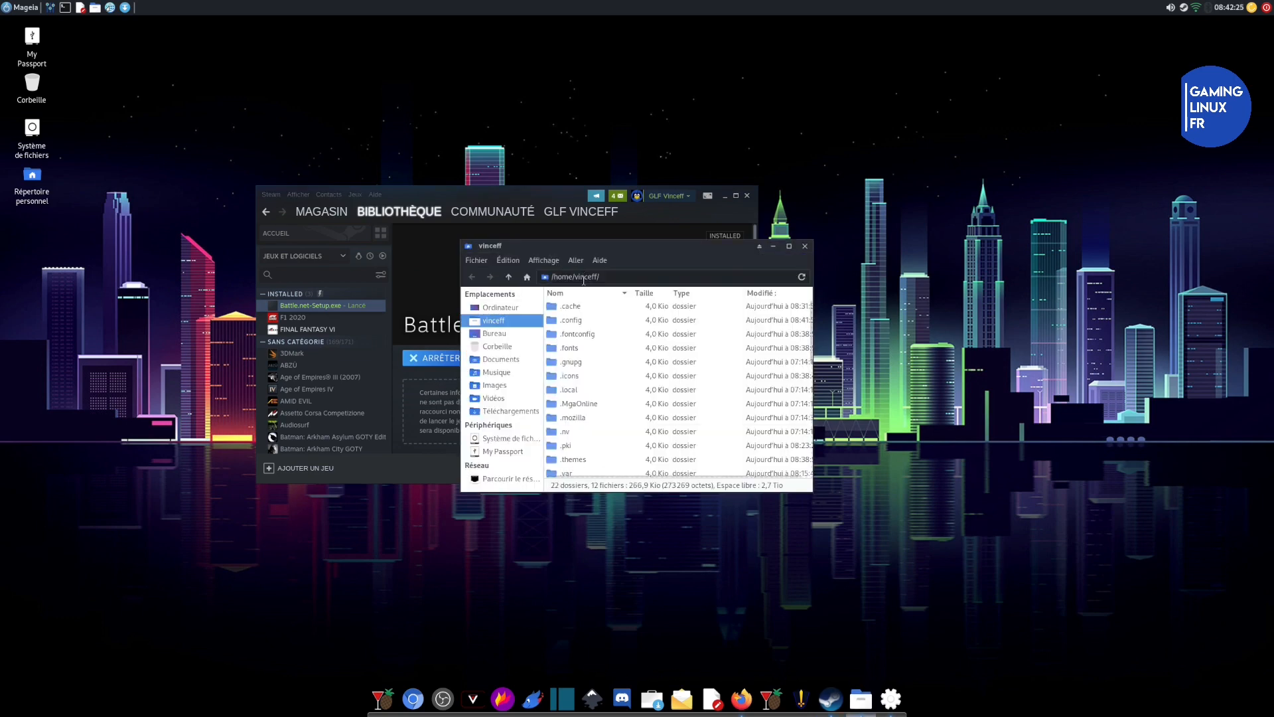
scroll(606, 408, "down", 1)
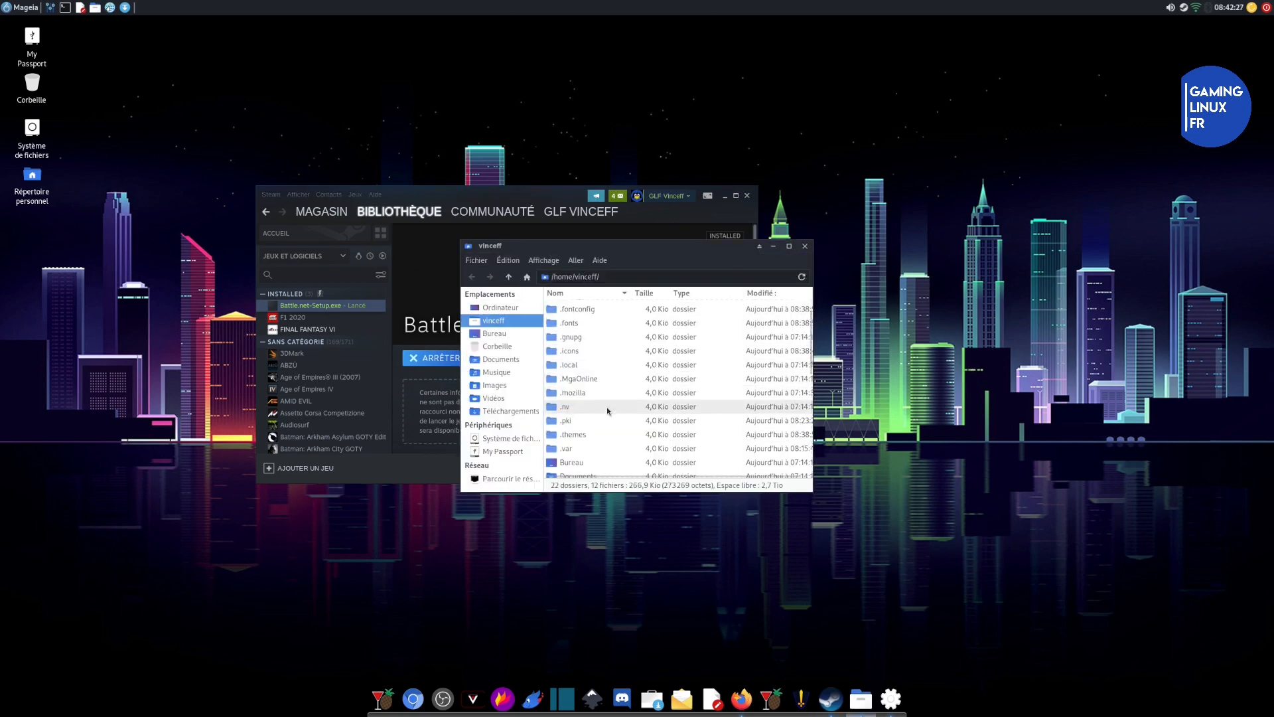
double_click(590, 455)
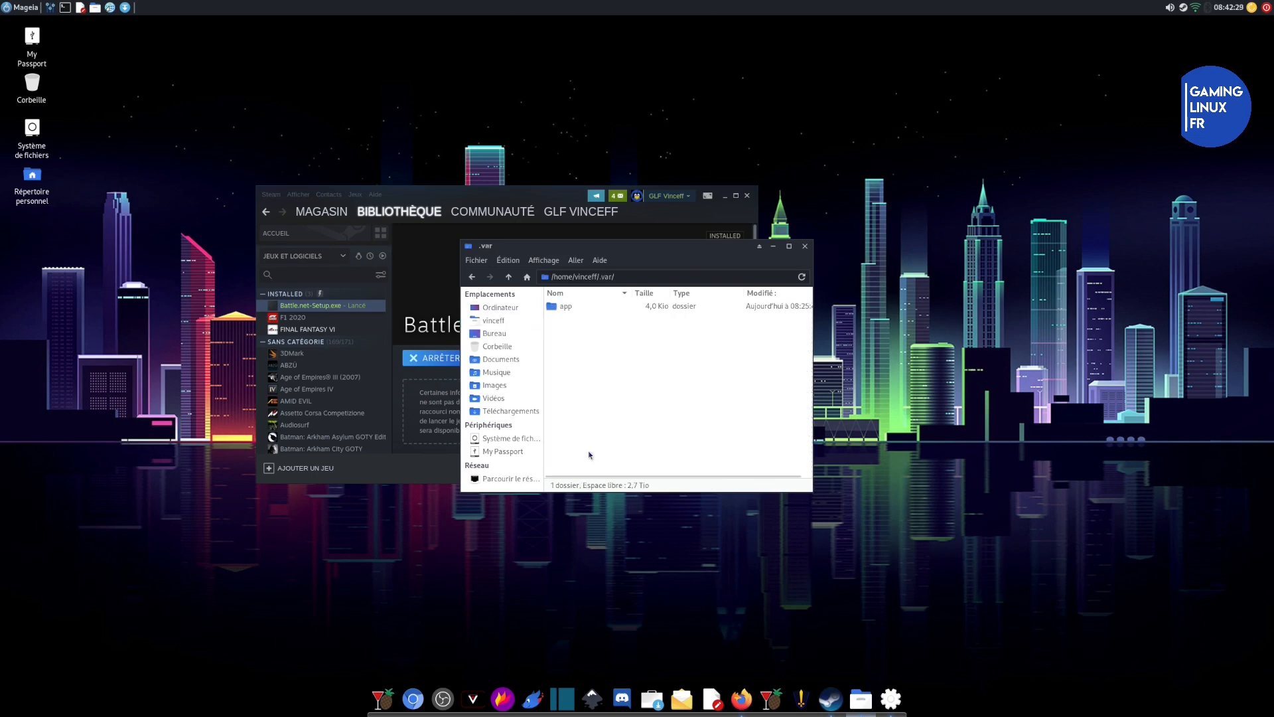
double_click(594, 306)
double_click(601, 307)
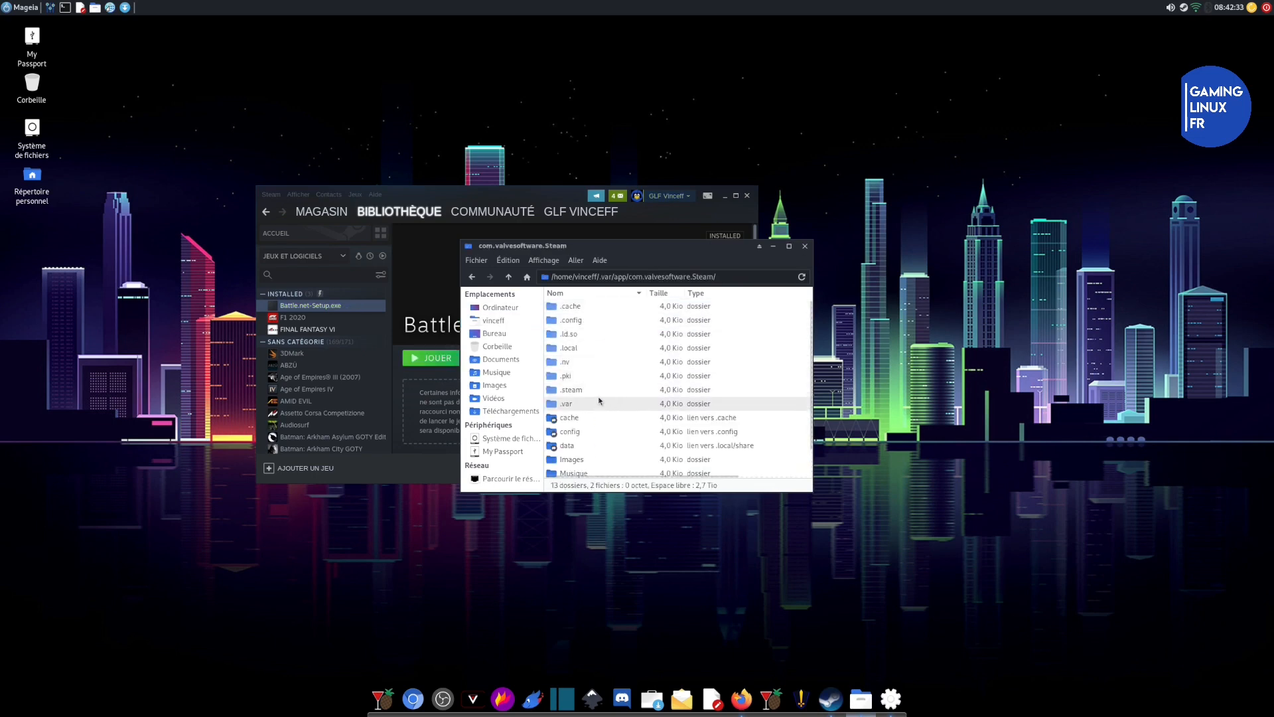
scroll(602, 394, "down", 1)
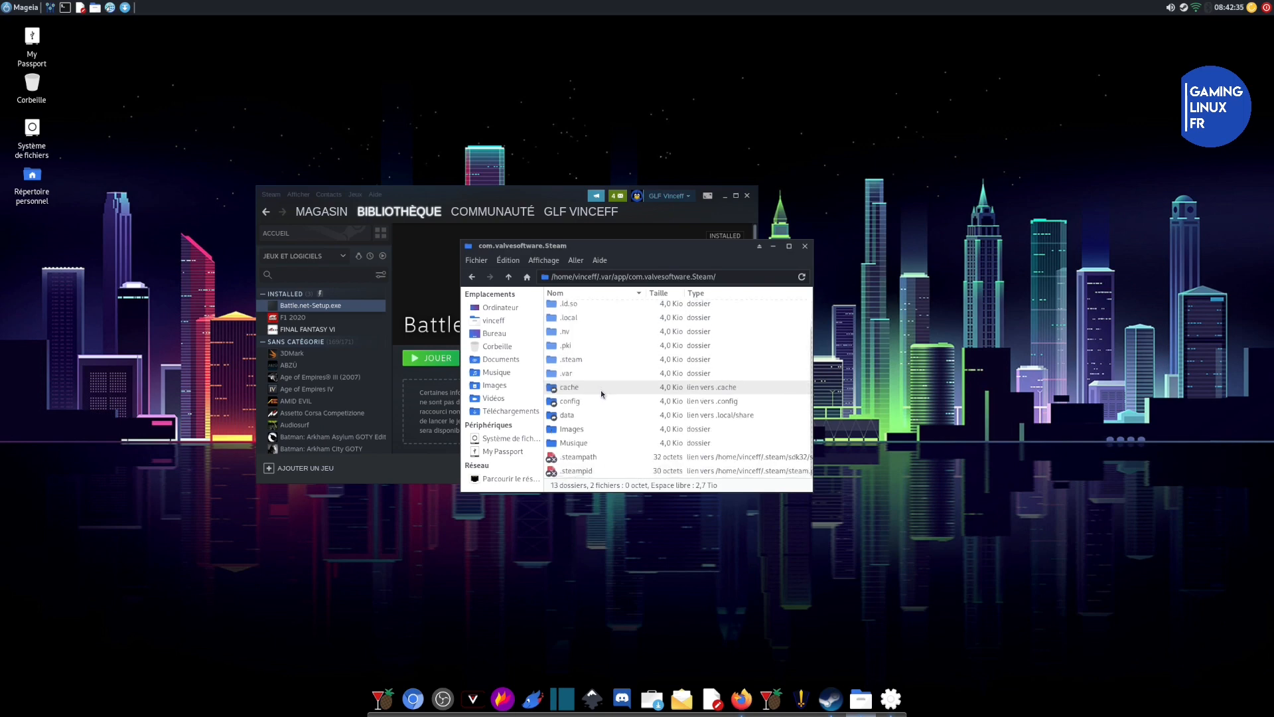
scroll(600, 389, "up", 1)
double_click(595, 392)
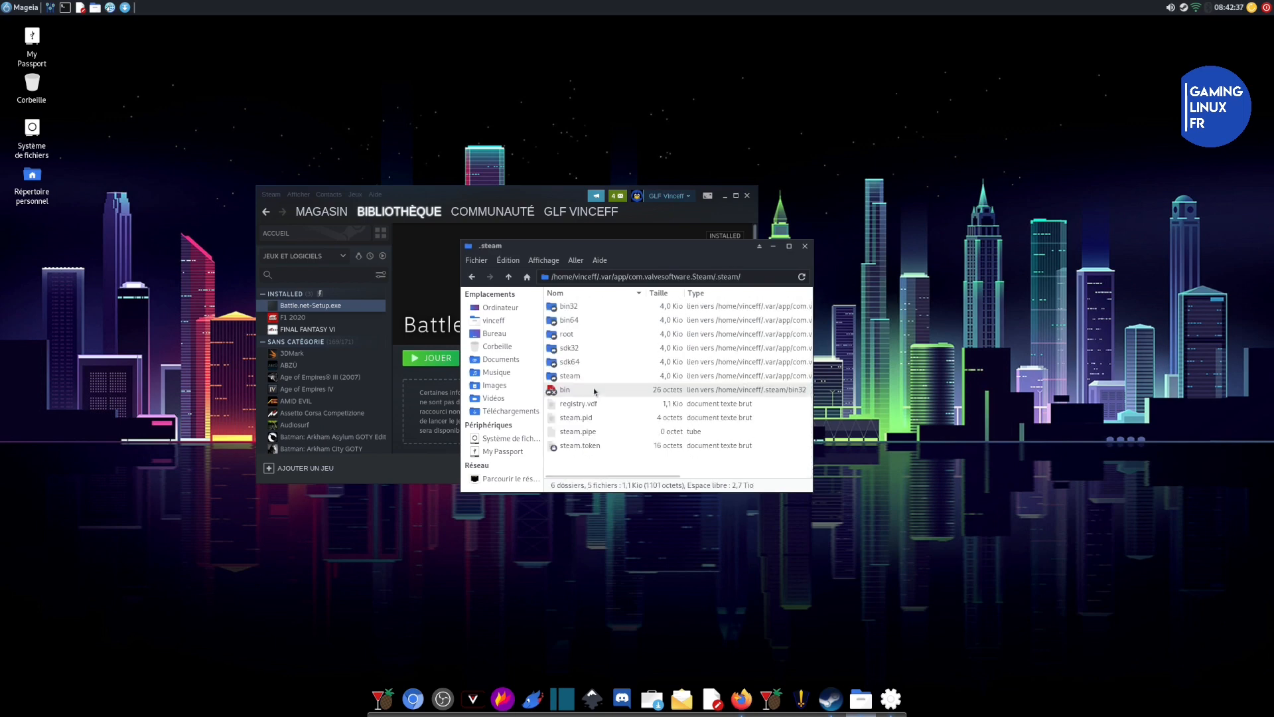
left_click(597, 376)
double_click(595, 375)
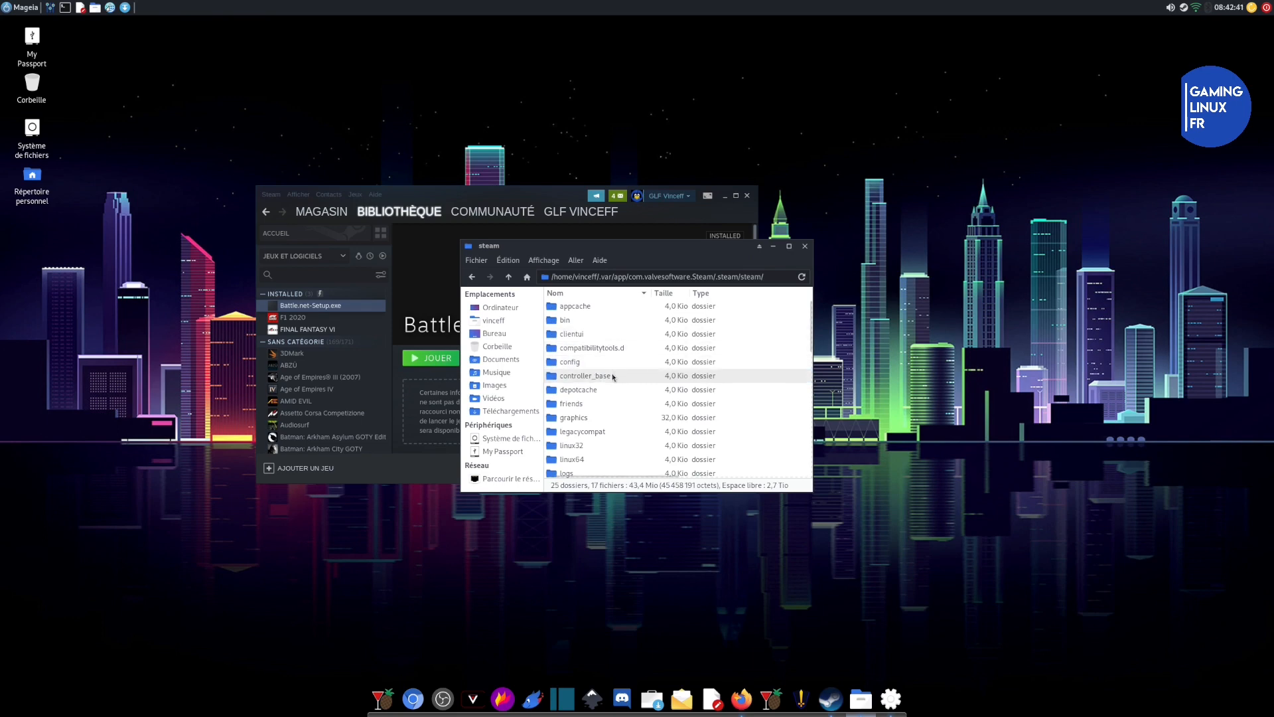
scroll(612, 382, "down", 4)
double_click(588, 446)
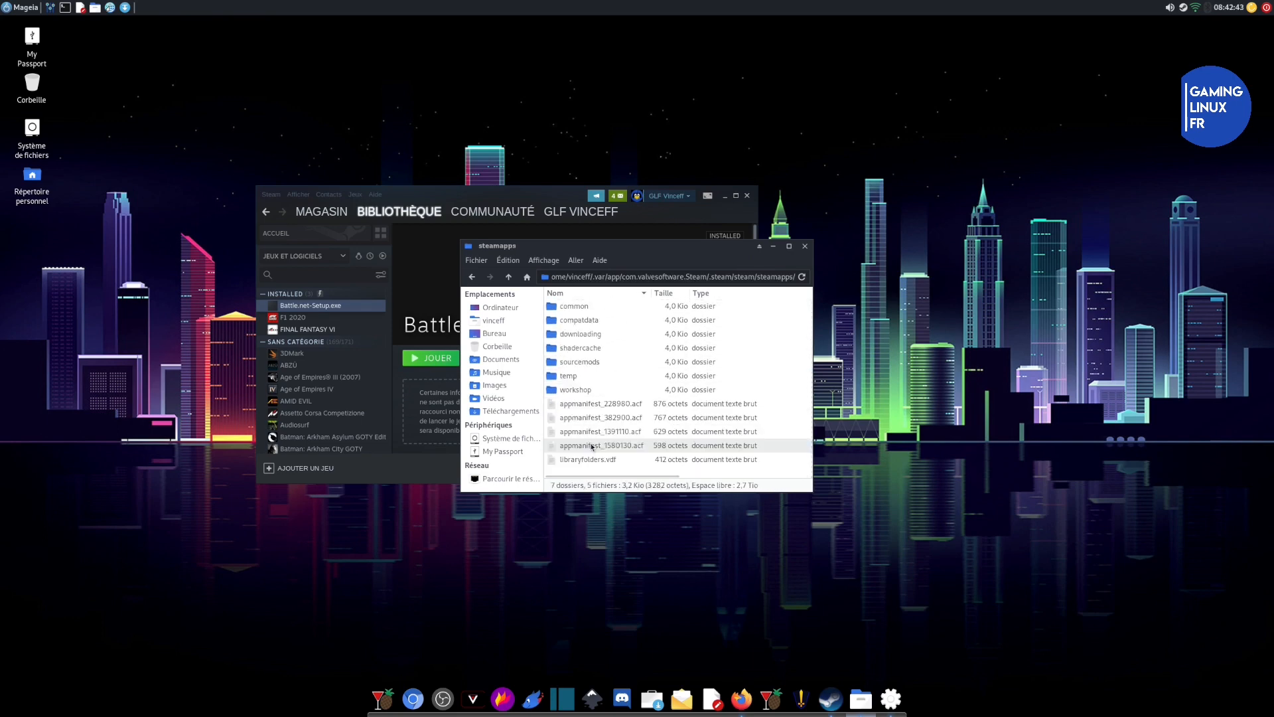
left_click(643, 321)
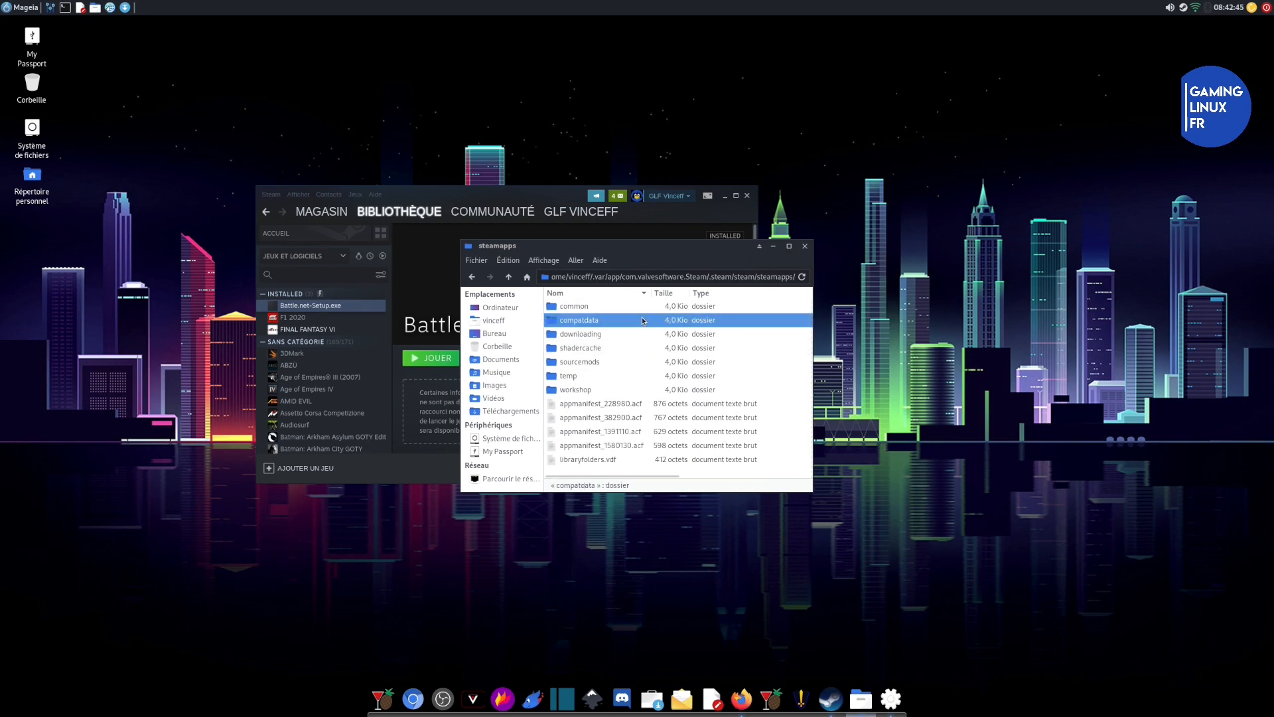
double_click(643, 320)
double_click(627, 334)
double_click(609, 309)
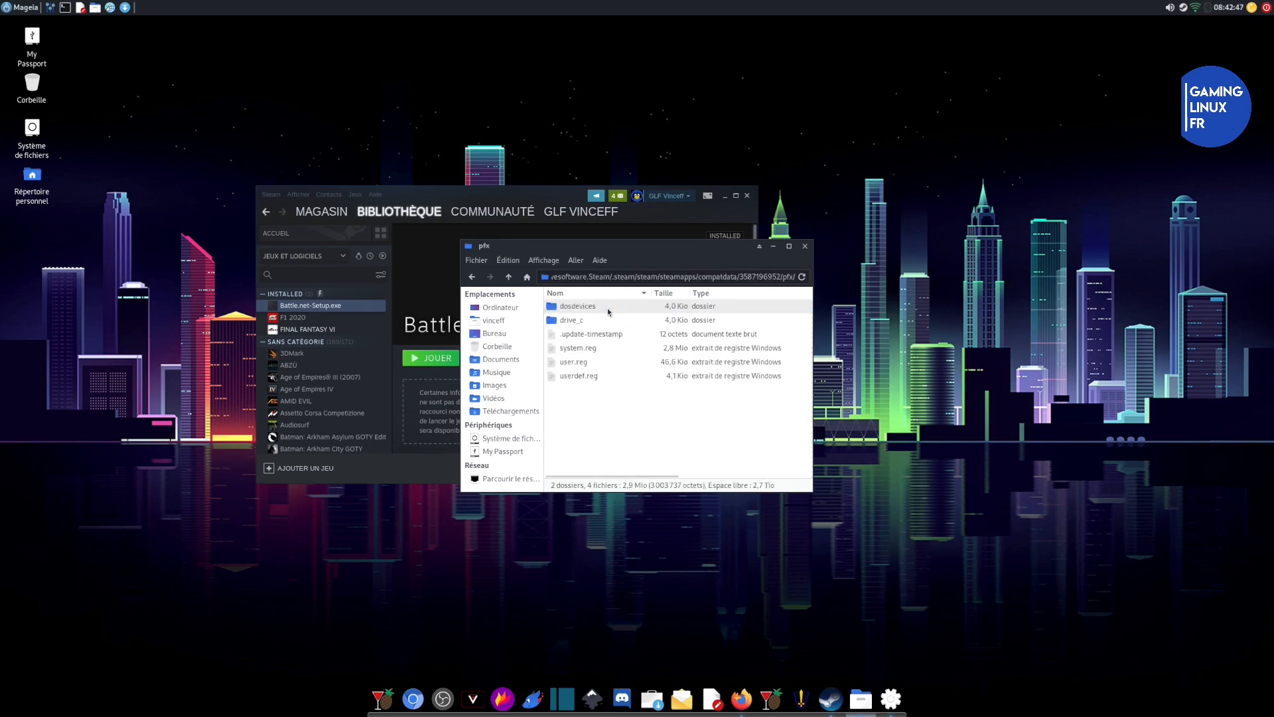
double_click(607, 320)
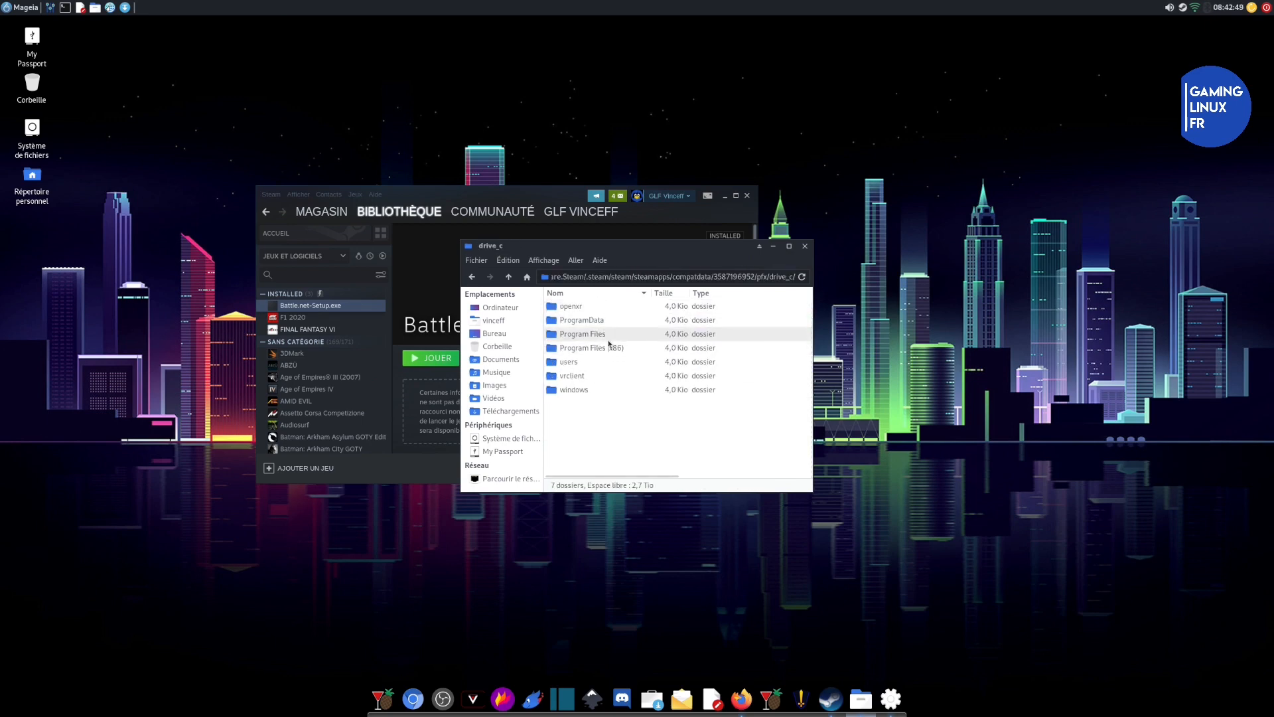
double_click(610, 346)
double_click(600, 320)
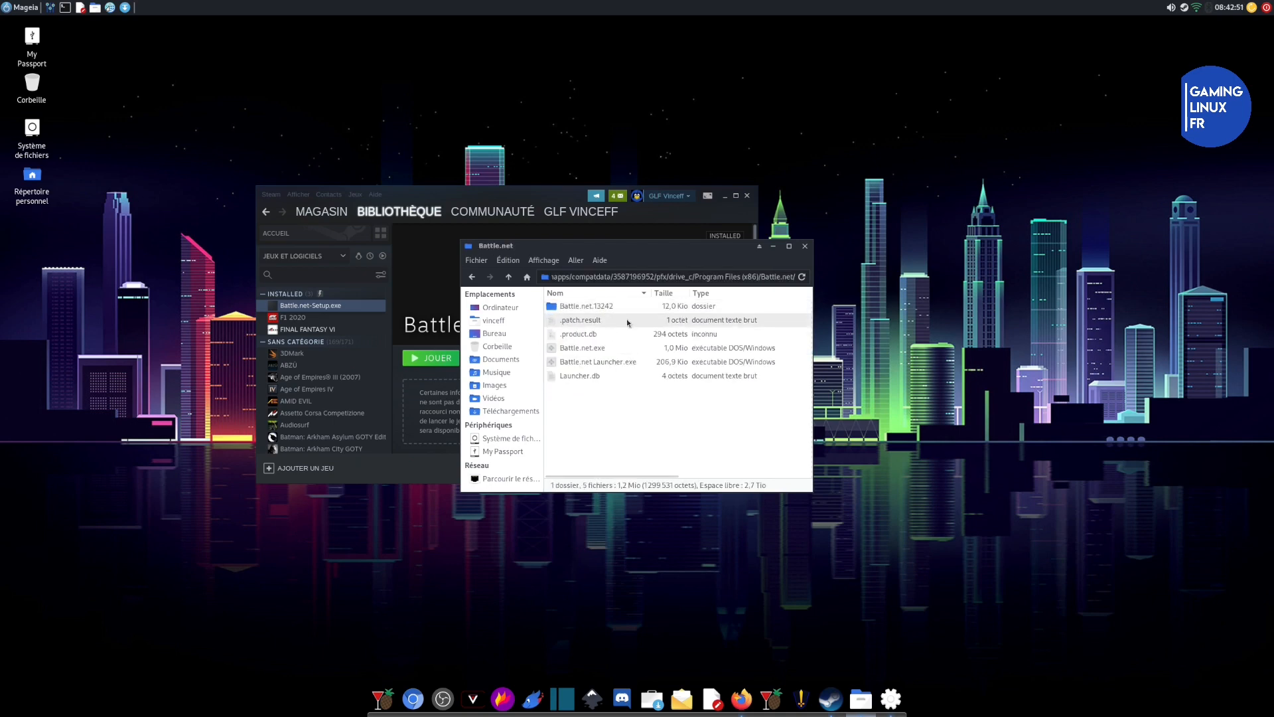
double_click(655, 276)
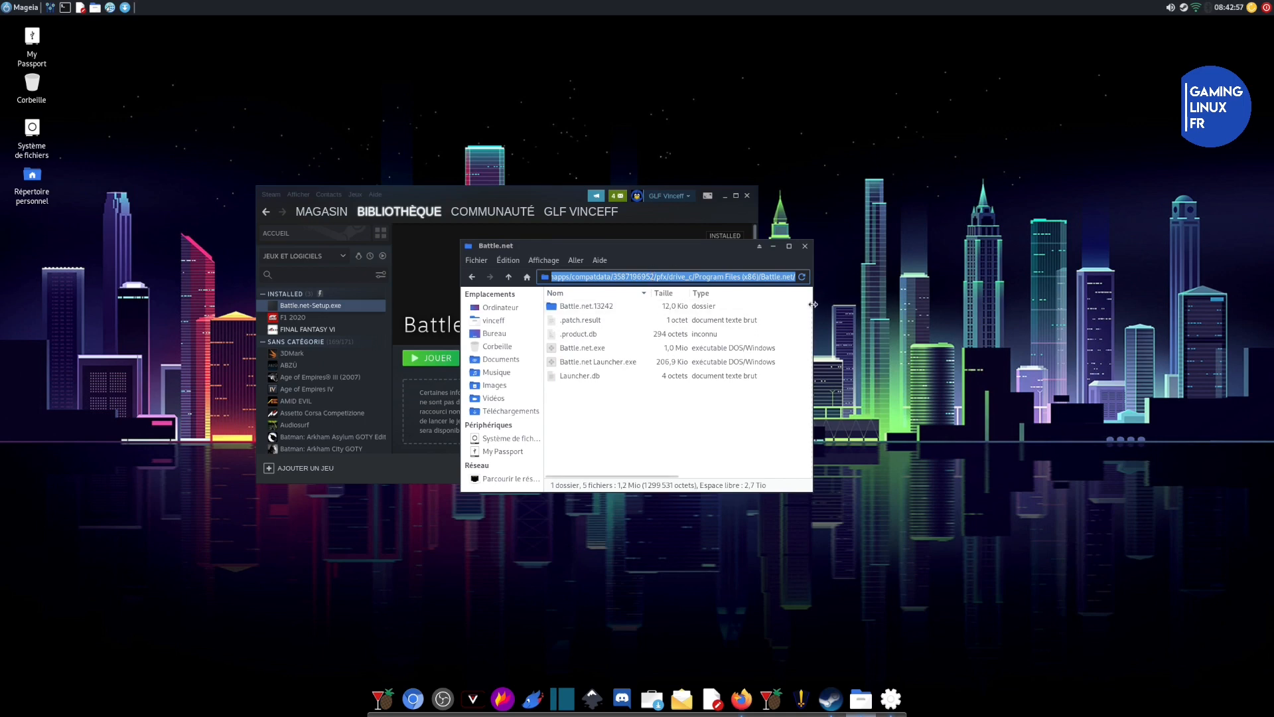
Widen Thunar and select the full Battle.net folder path in the location bar.
left_click_drag(813, 309, 1227, 309)
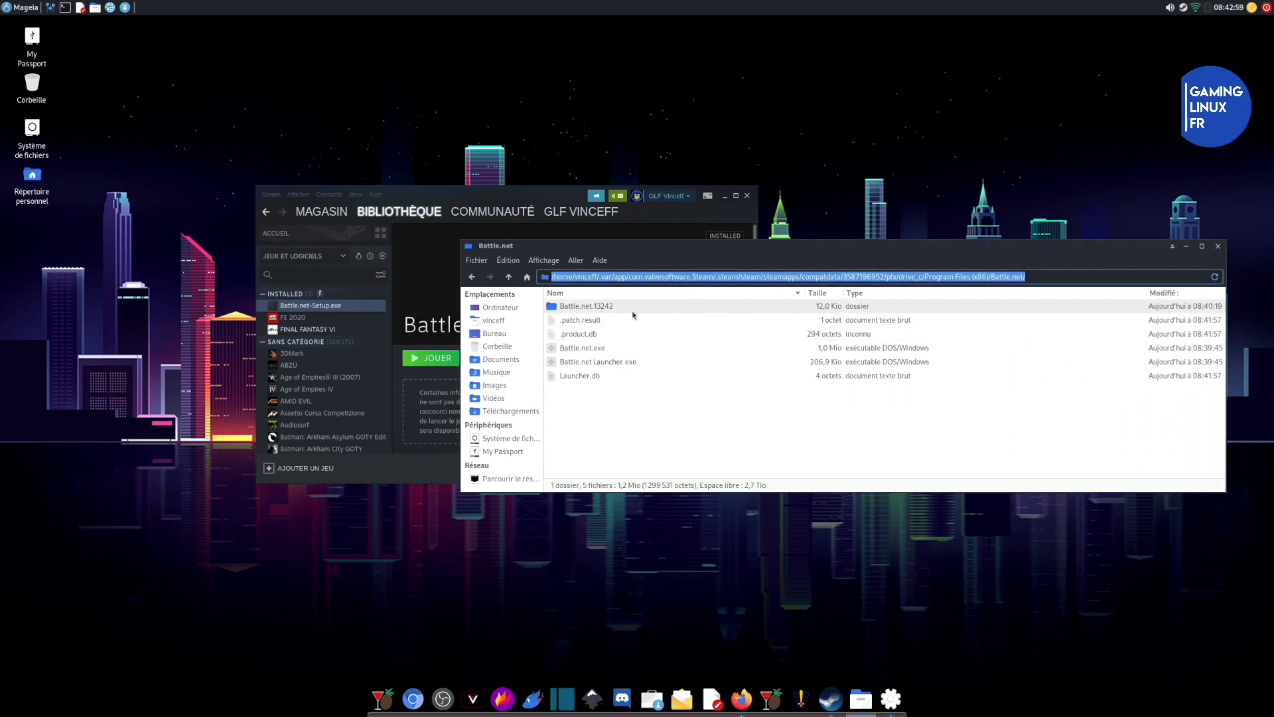
left_click(662, 277)
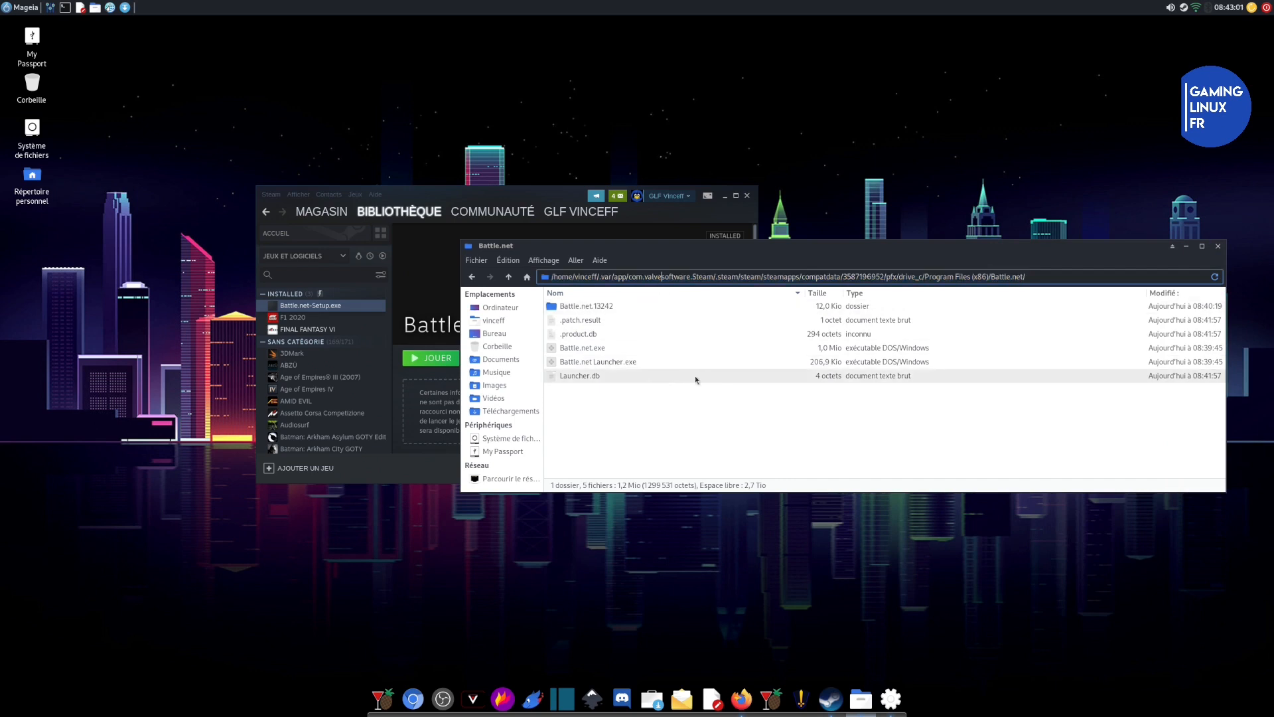
left_click(553, 277)
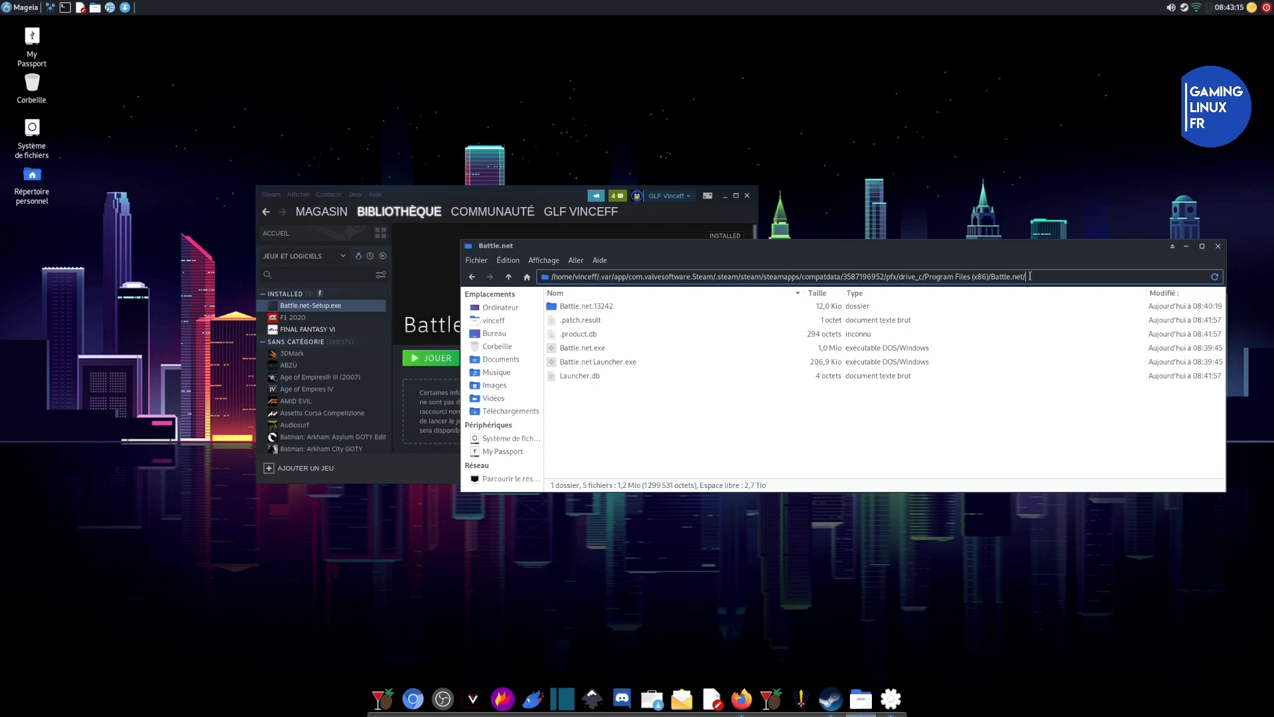
triple_click(1028, 277)
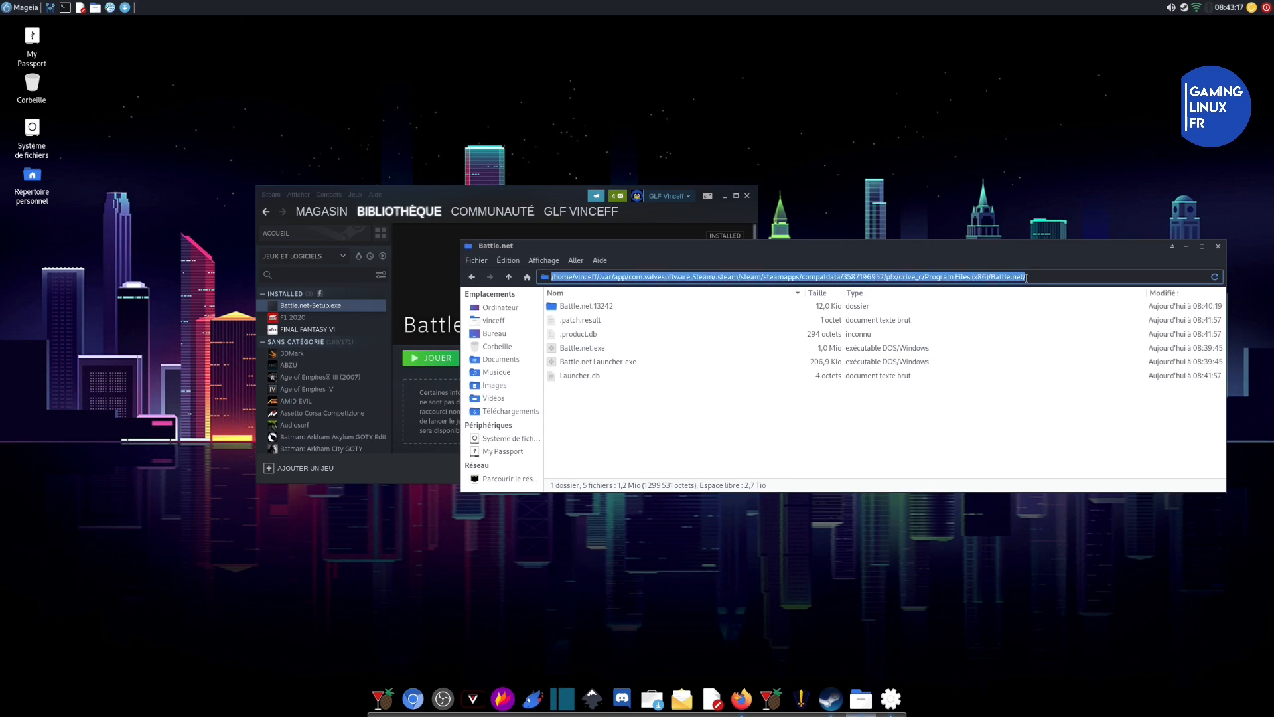
right_click(361, 315)
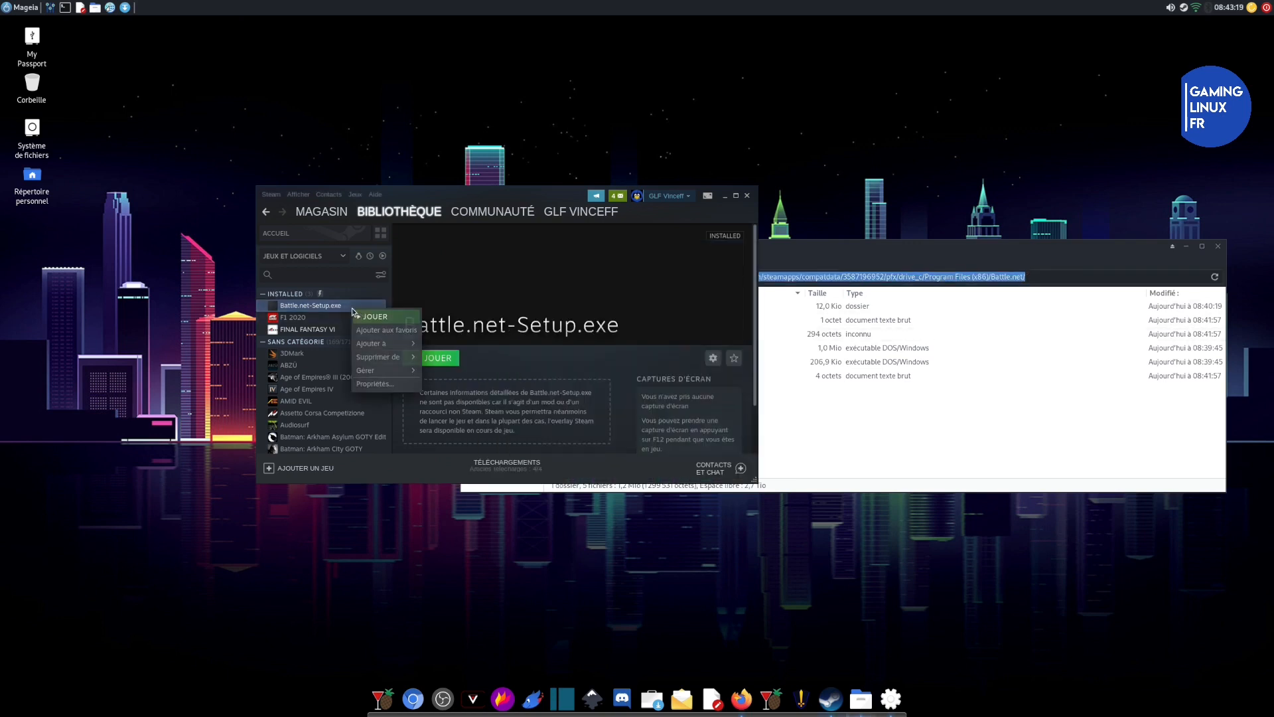
Point the Battle.net-Setup.exe shortcut at Battle.net.exe inside the Proton prefix's Battle.net folder.
left_click(392, 384)
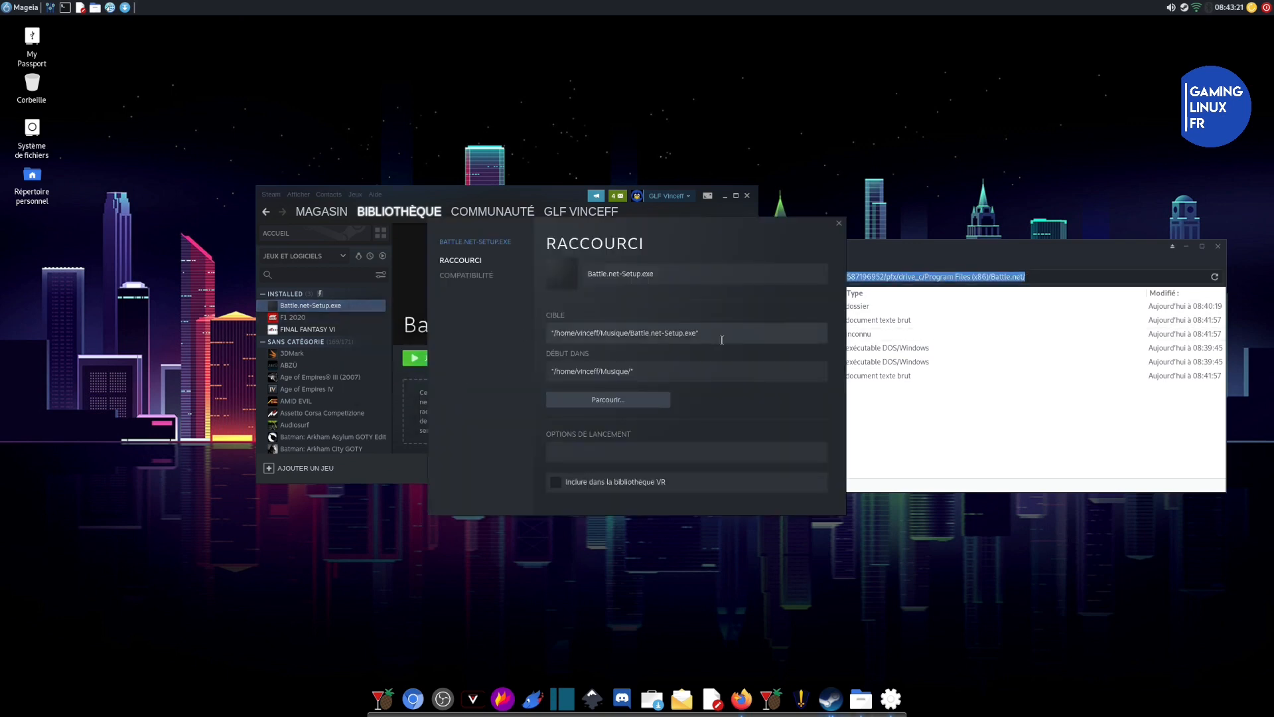
left_click(597, 401)
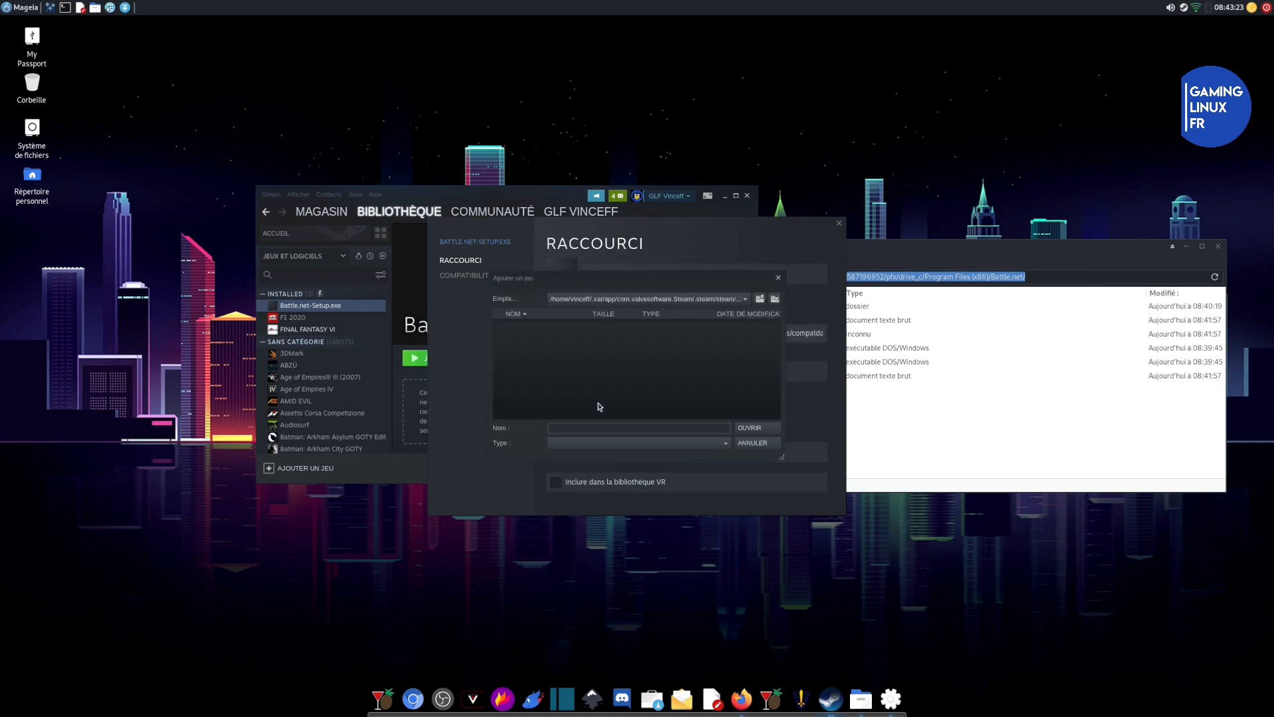
left_click(534, 364)
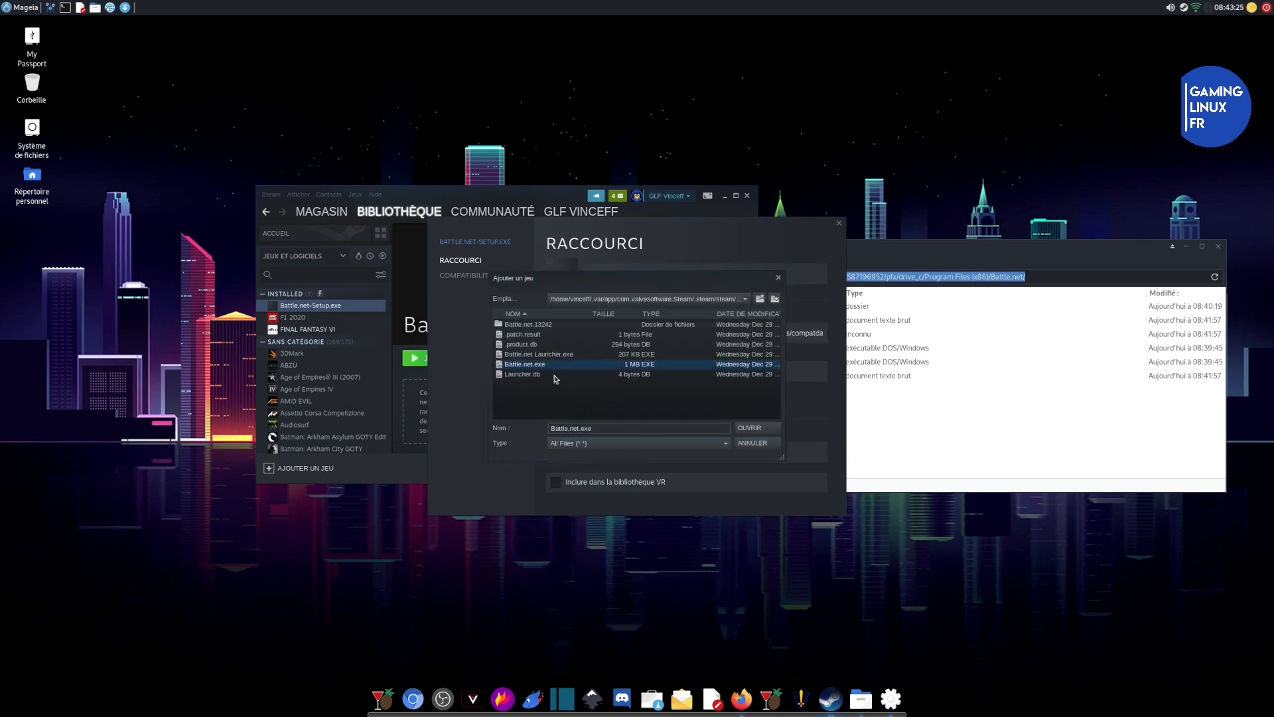
left_click(746, 430)
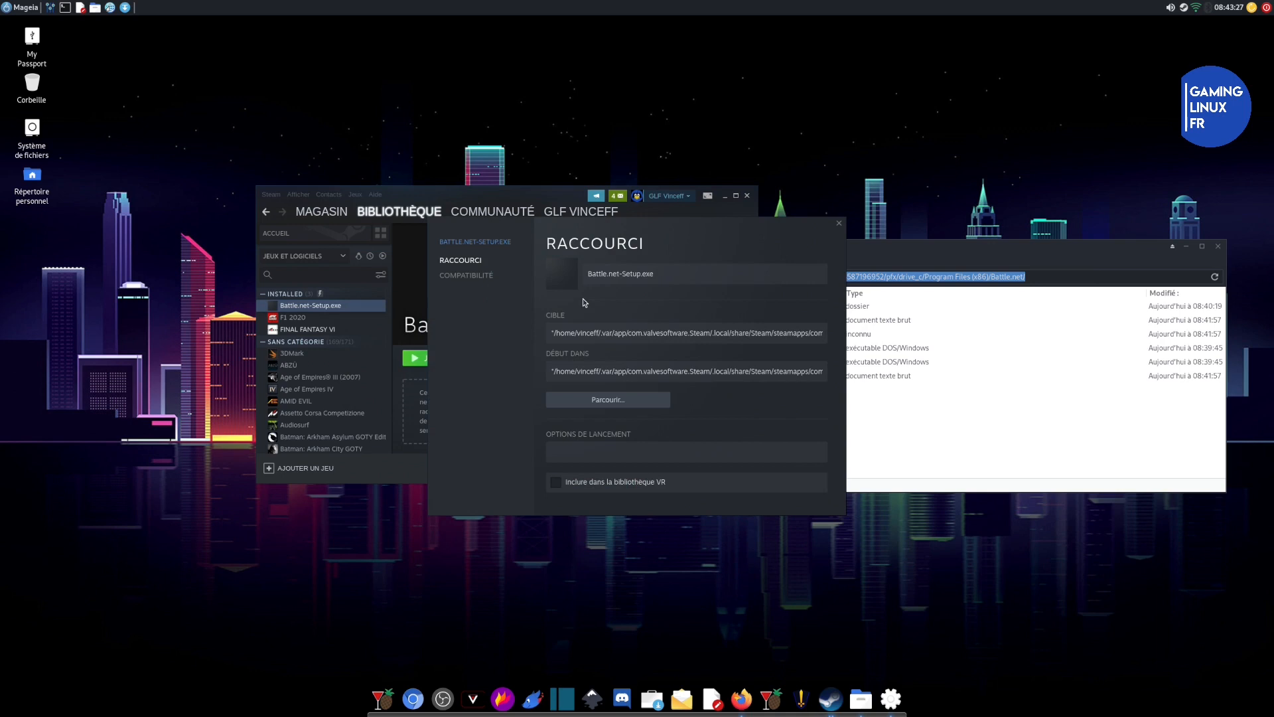
left_click(625, 398)
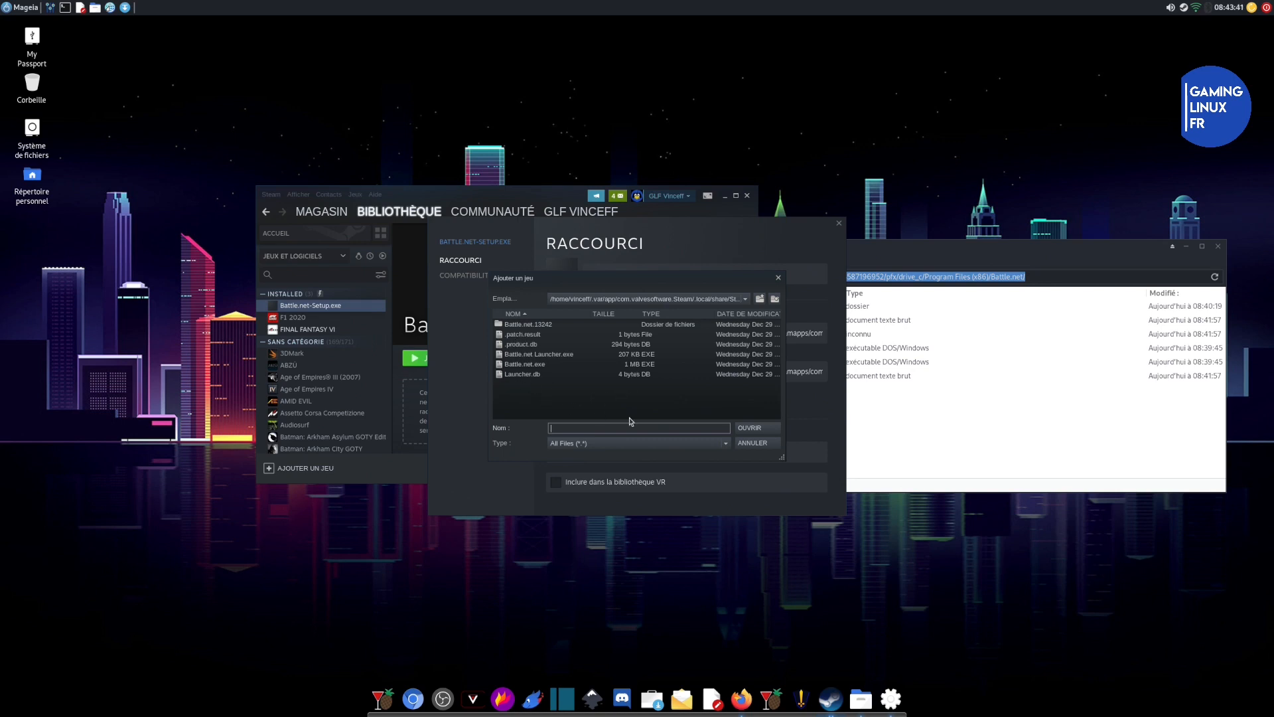
left_click(753, 444)
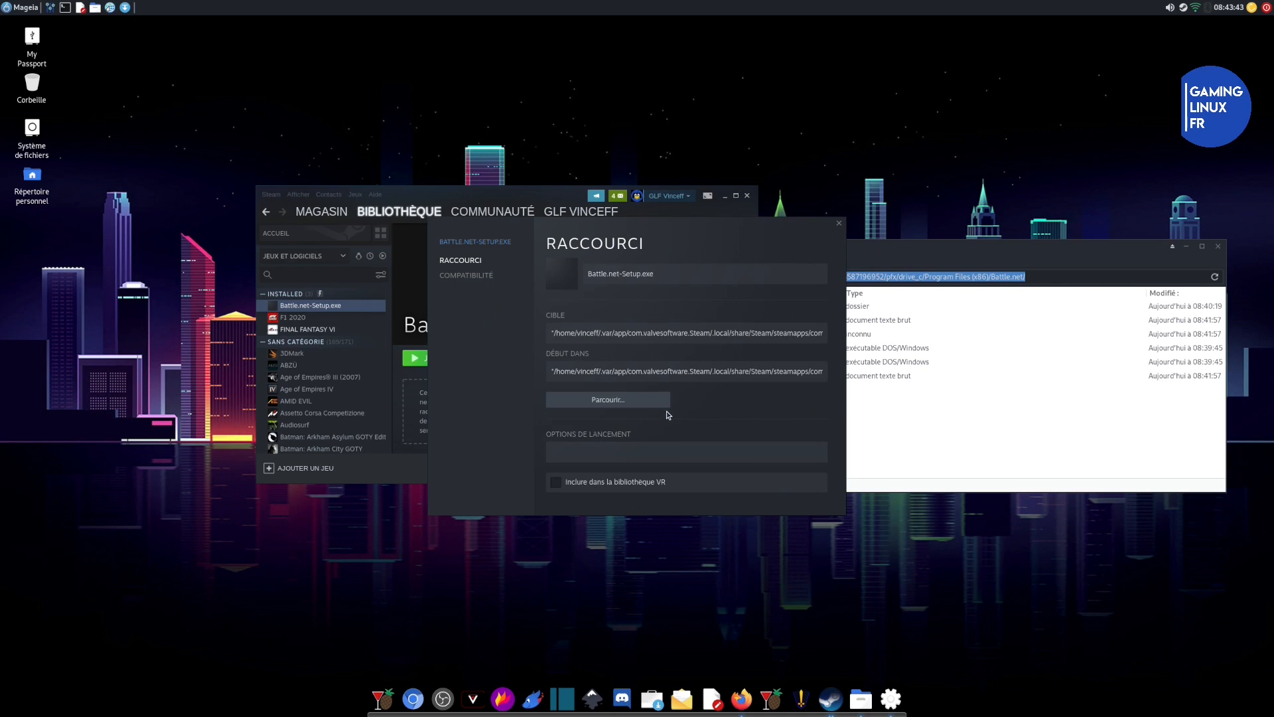
left_click(623, 399)
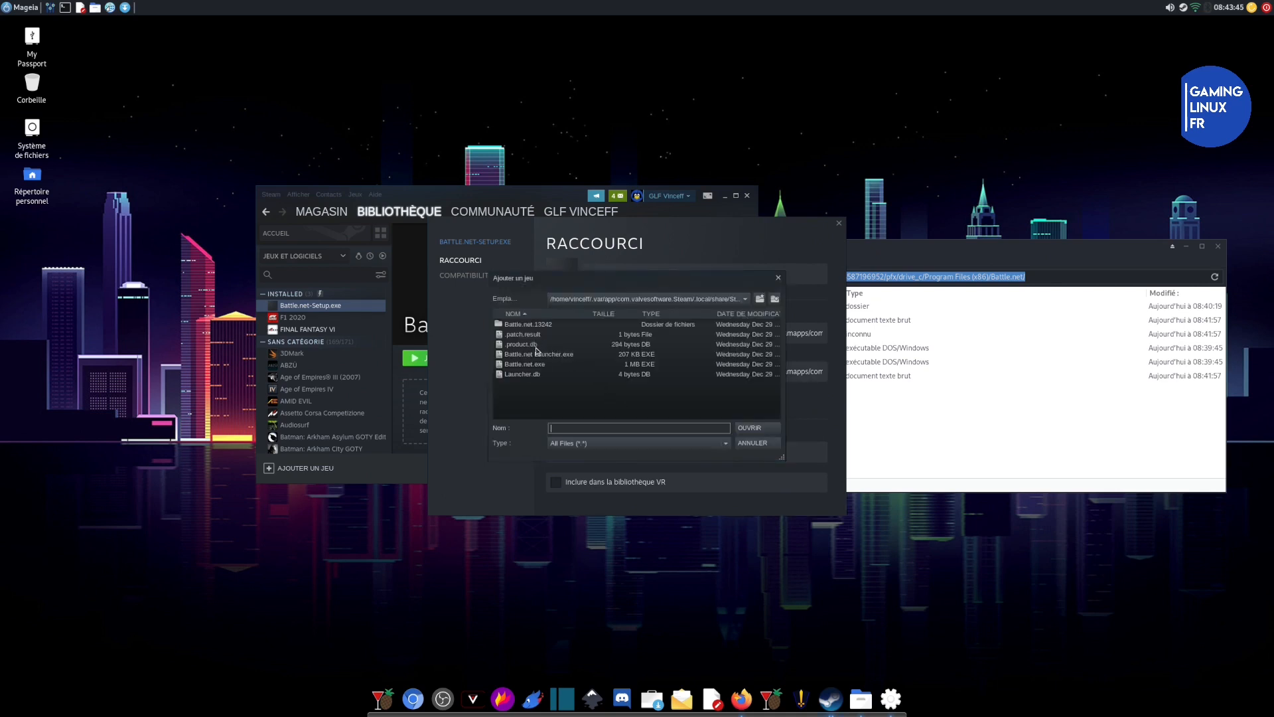
left_click(528, 364)
left_click(749, 428)
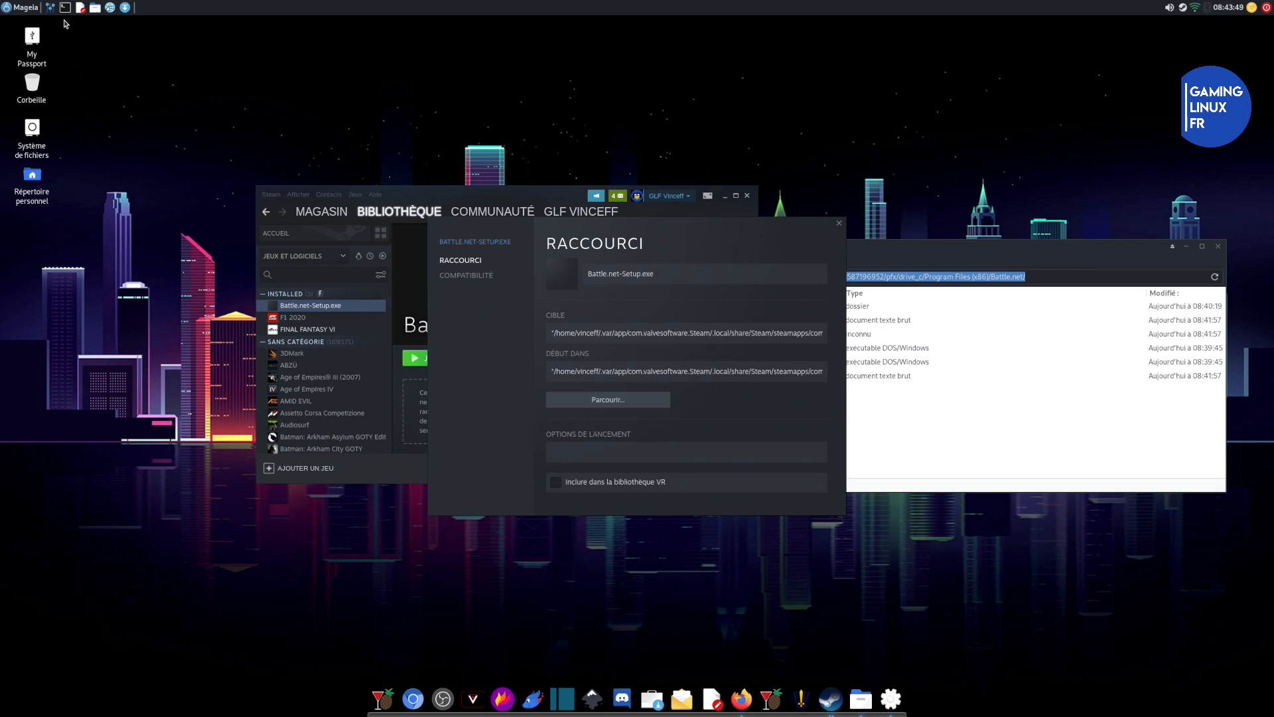
Search the web for 'logo battle.net' in Firefox.
left_click(110, 8)
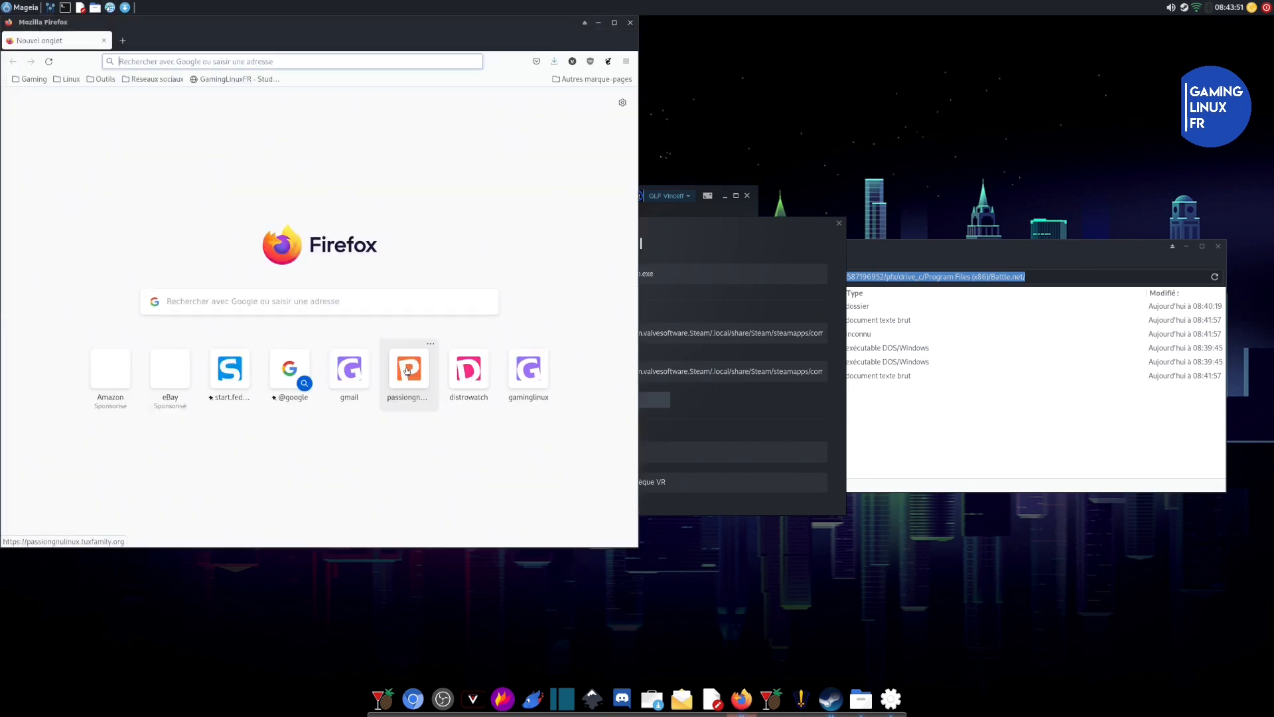
type("laun")
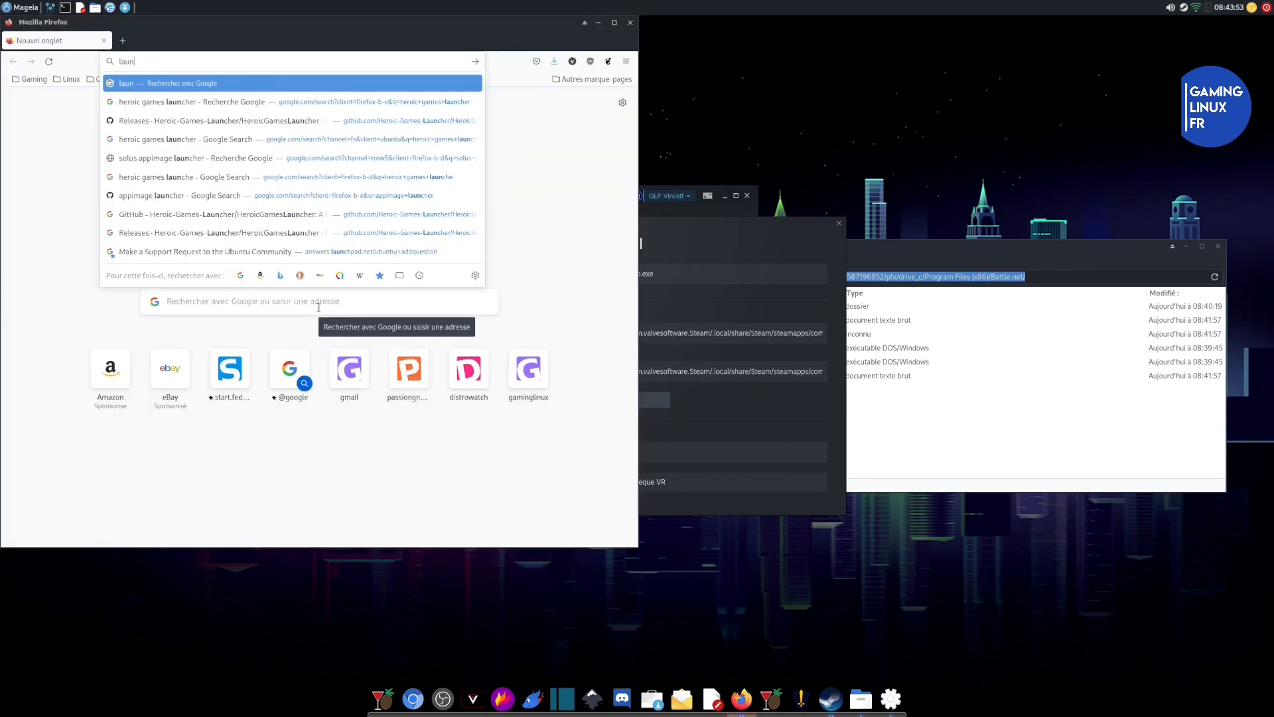
type("cher")
key("BackSpace")
key("BackSpace")
key("BackSpace")
key("BackSpace")
key("BackSpace")
key("BackSpace")
key("BackSpace")
key("BackSpace")
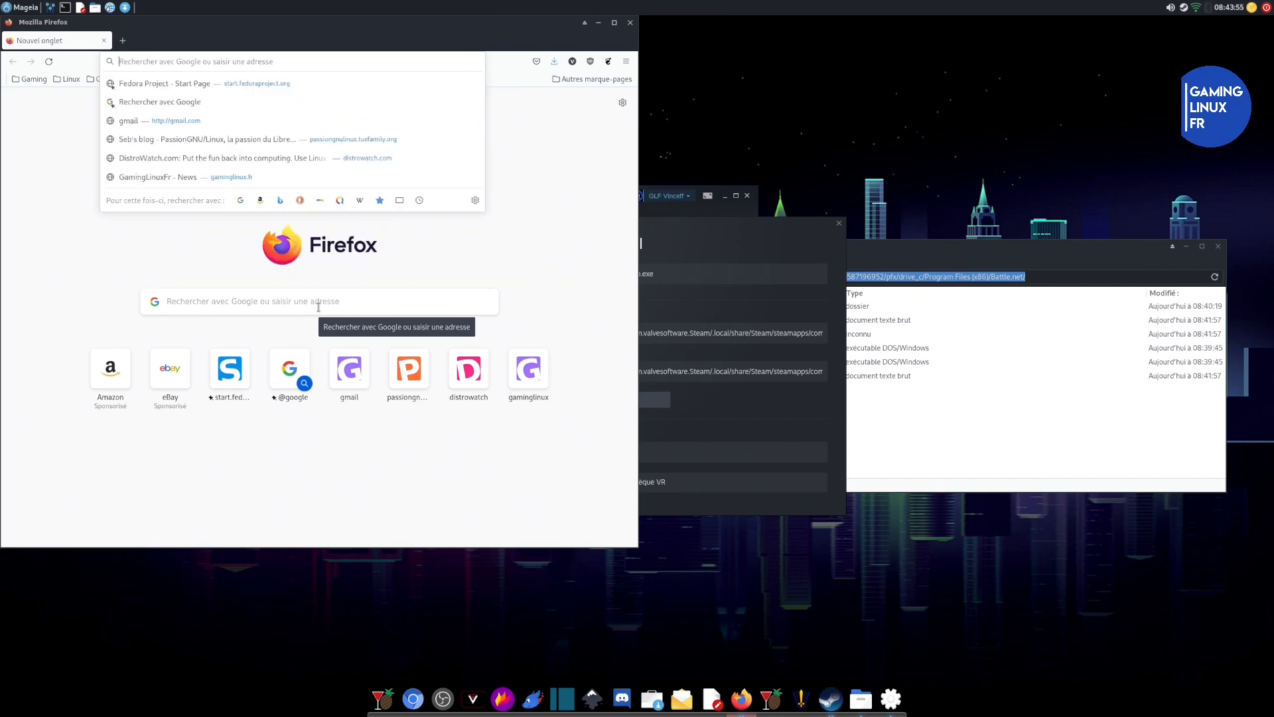
type("logo battle.")
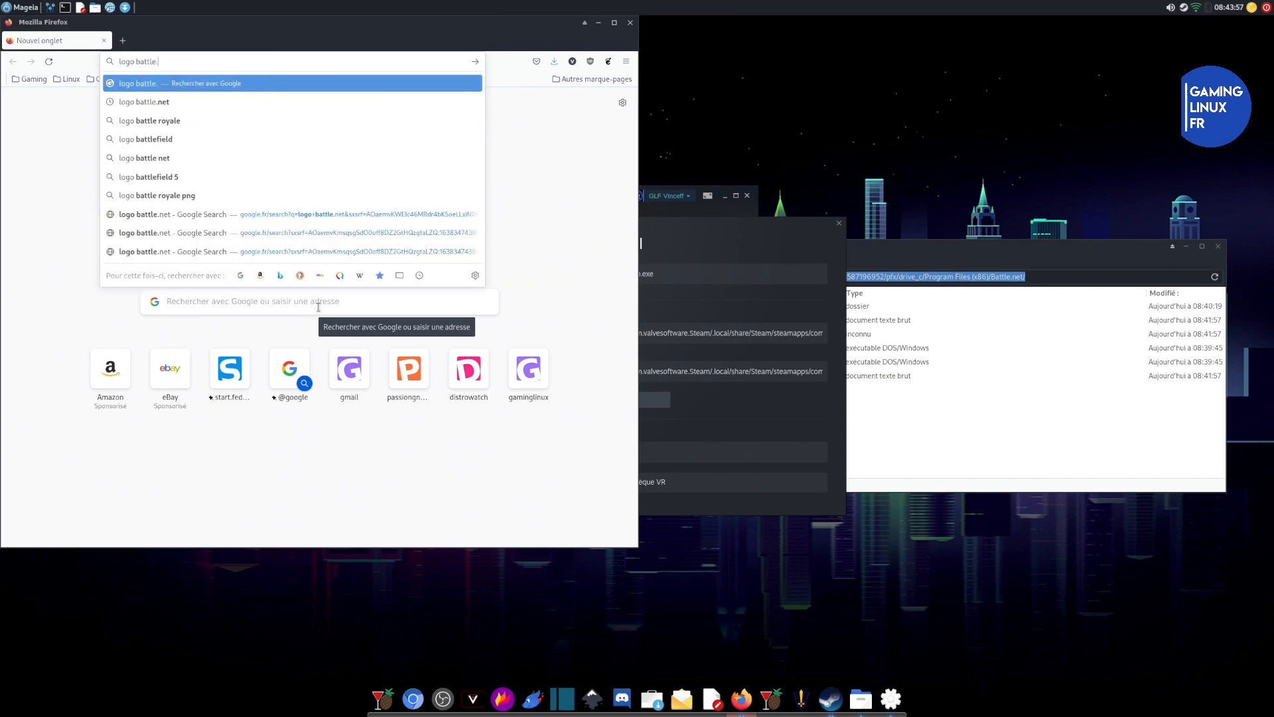
type("net")
key("Return")
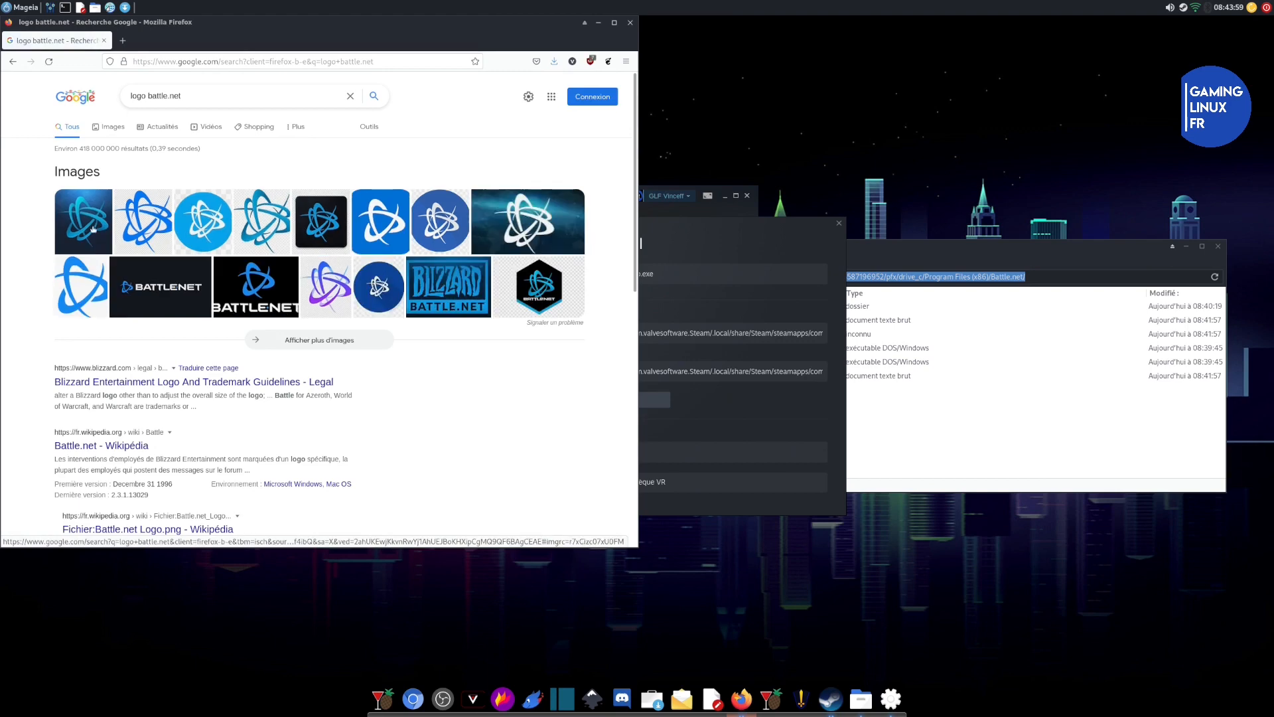
Save the first Battle.net logo image result as battle_net.0.jpg.
left_click(93, 229)
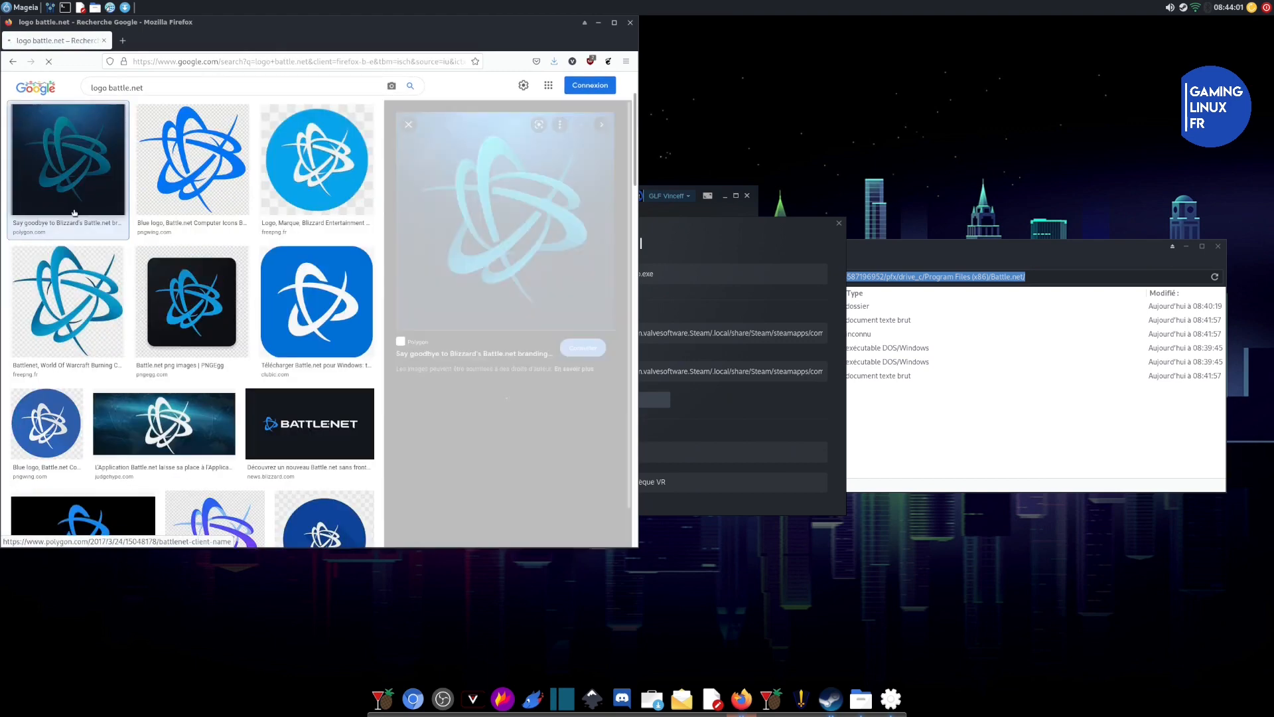
right_click(537, 238)
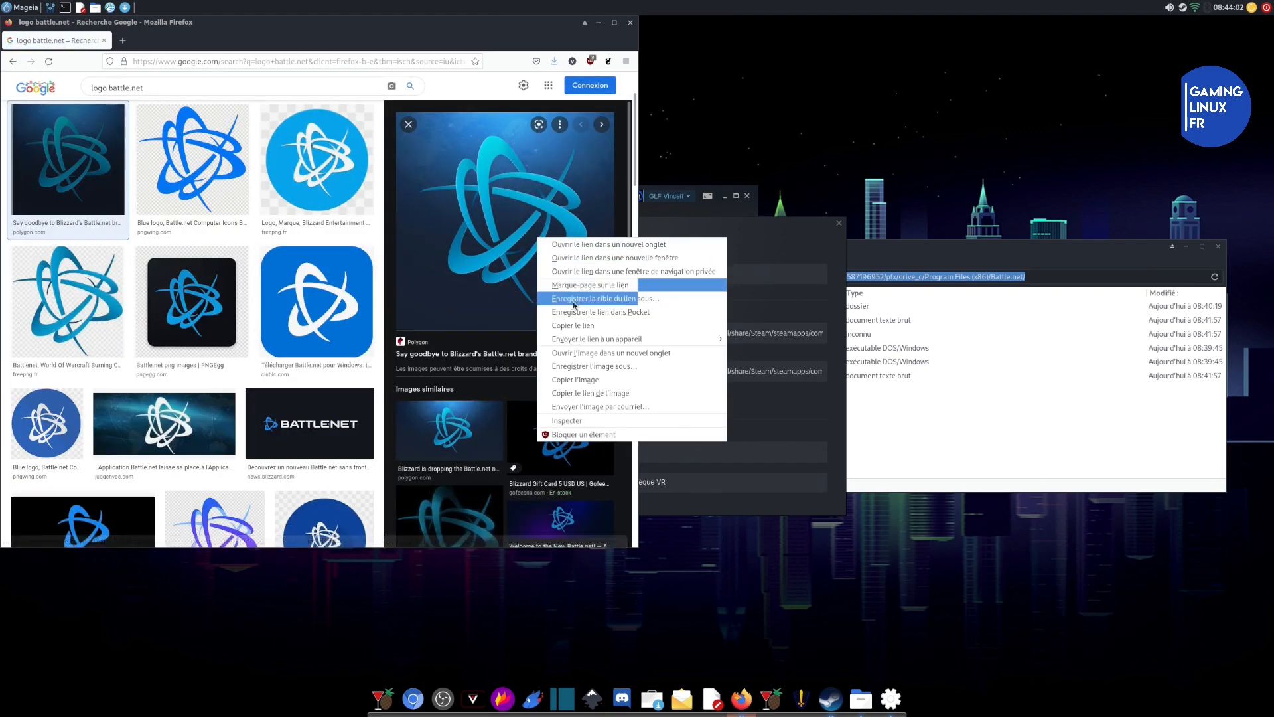
left_click(639, 367)
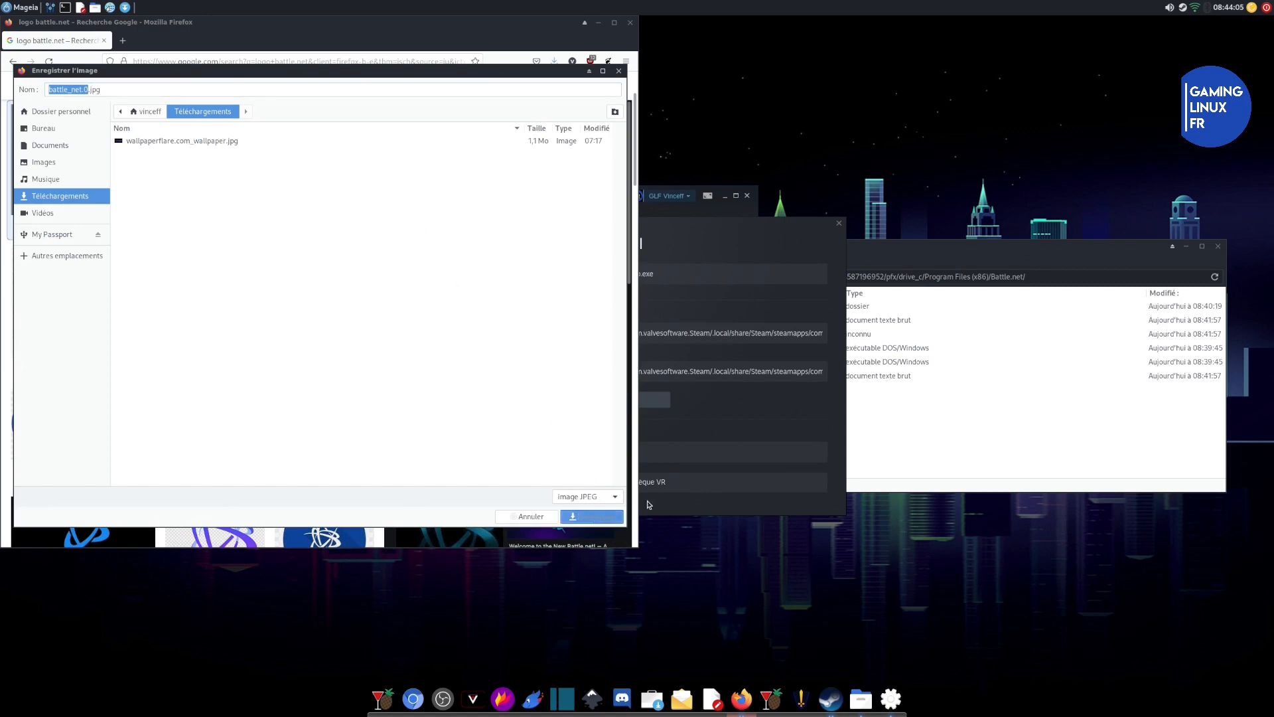
left_click(745, 418)
left_click(570, 278)
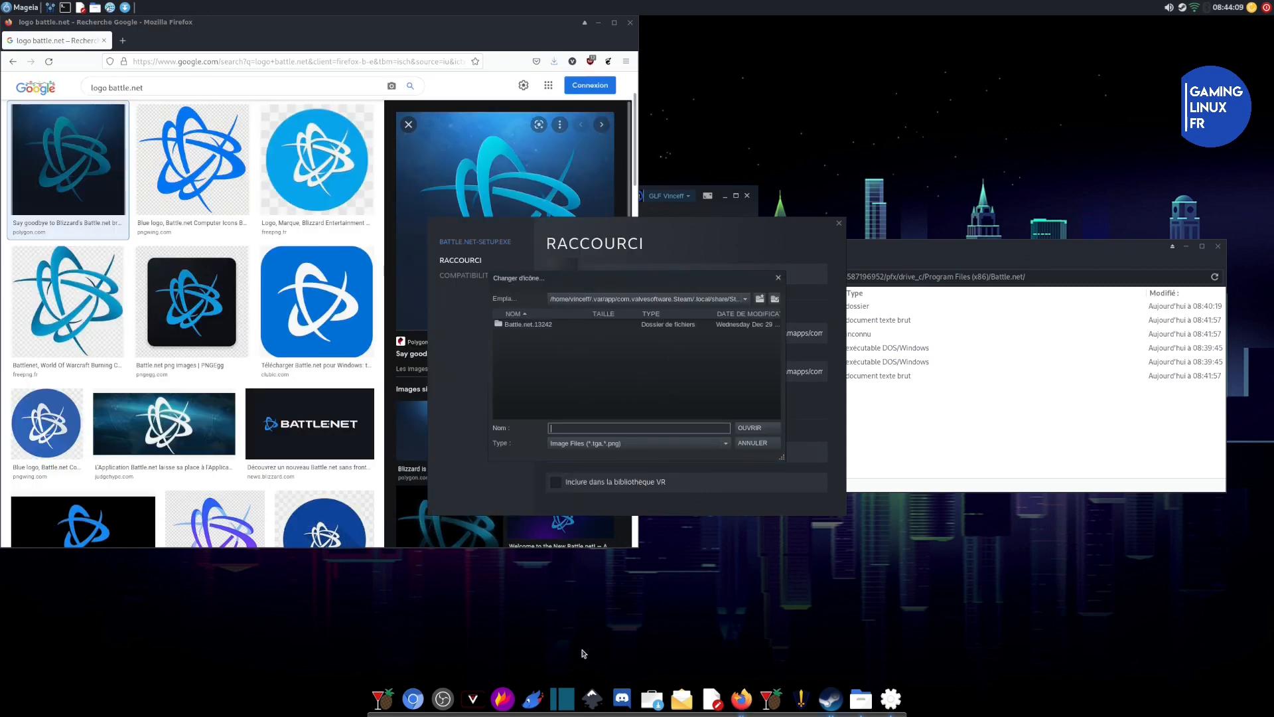
Locate battle_net.0.jpg via the Téléchargements and Musique folders, then close the file manager.
left_click(861, 699)
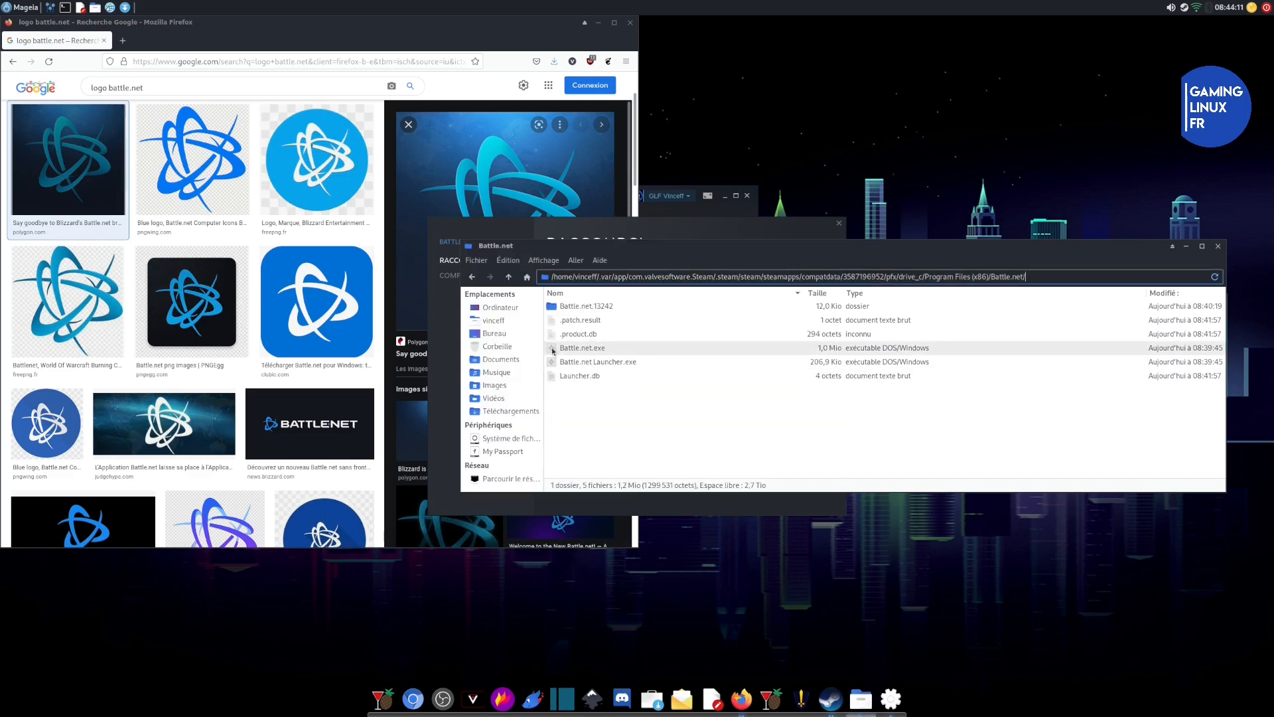
key("alt+Left")
key("alt+Left")
left_click(529, 416)
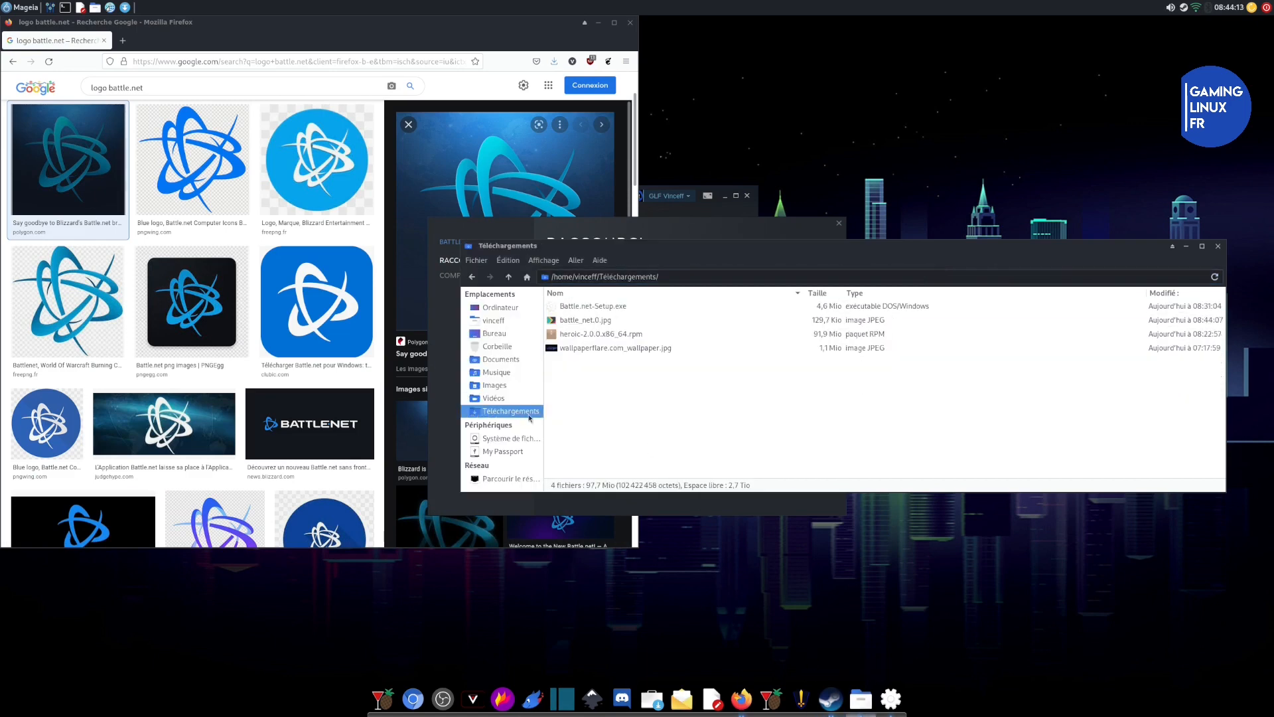
left_click(607, 321)
left_click(519, 376)
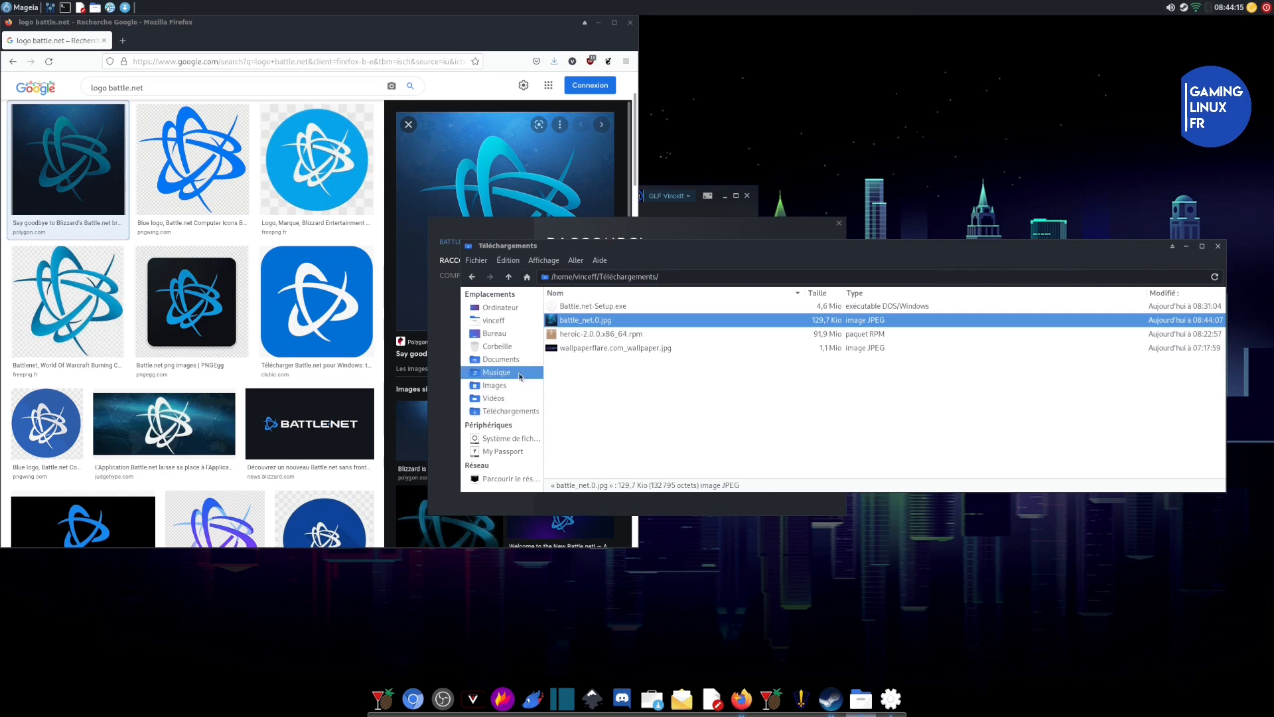
left_click(1217, 248)
Set battle_net.0.jpg from Musique, using the All Files filter, as the shortcut icon.
left_click(670, 304)
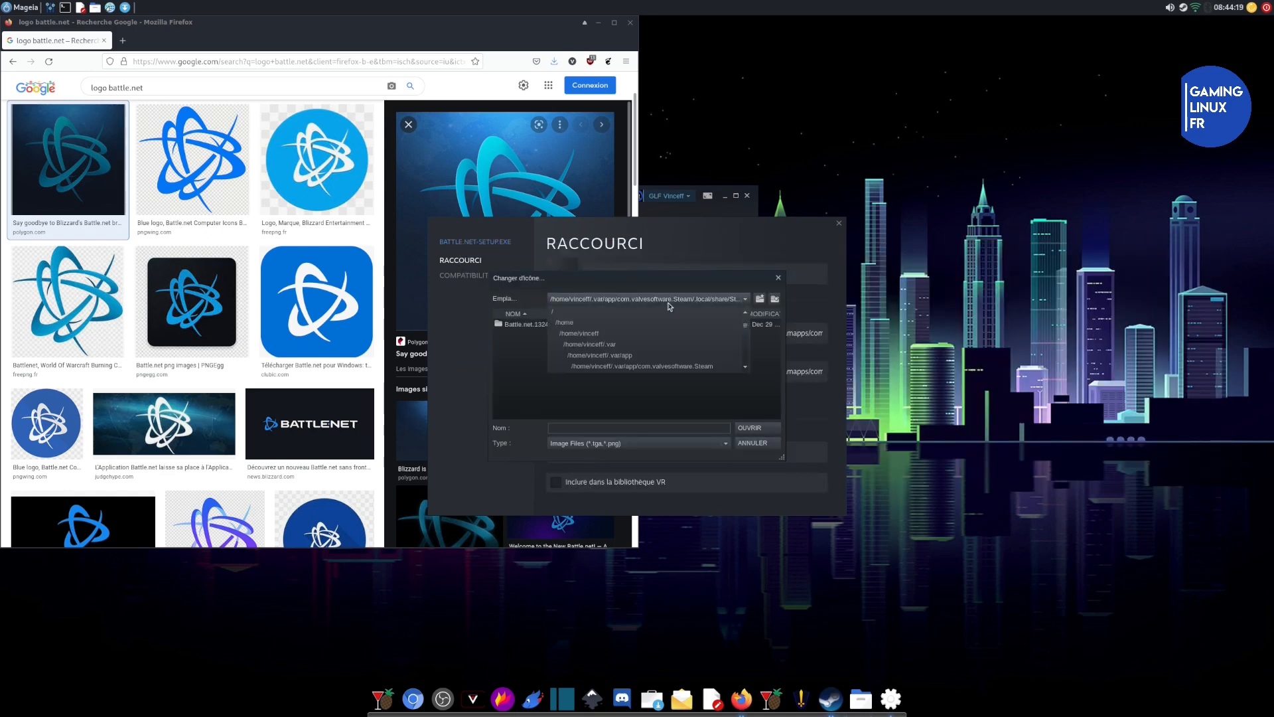
left_click(579, 333)
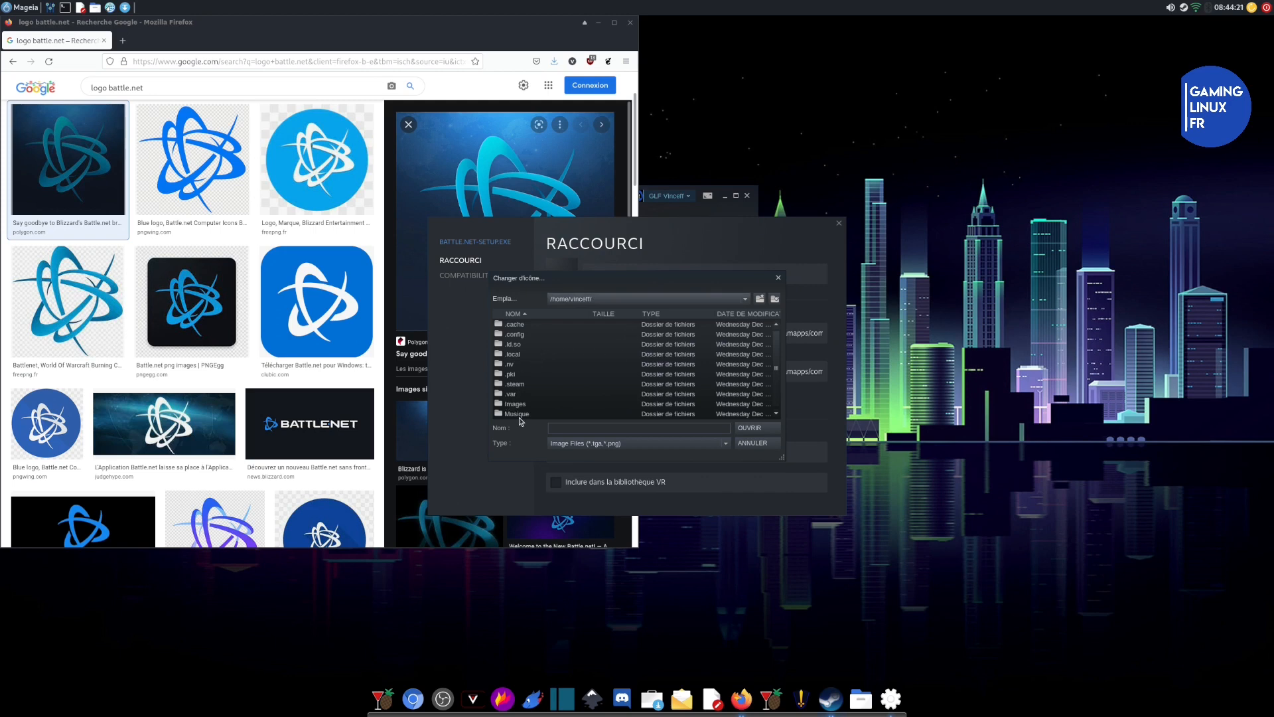
double_click(517, 414)
left_click(634, 443)
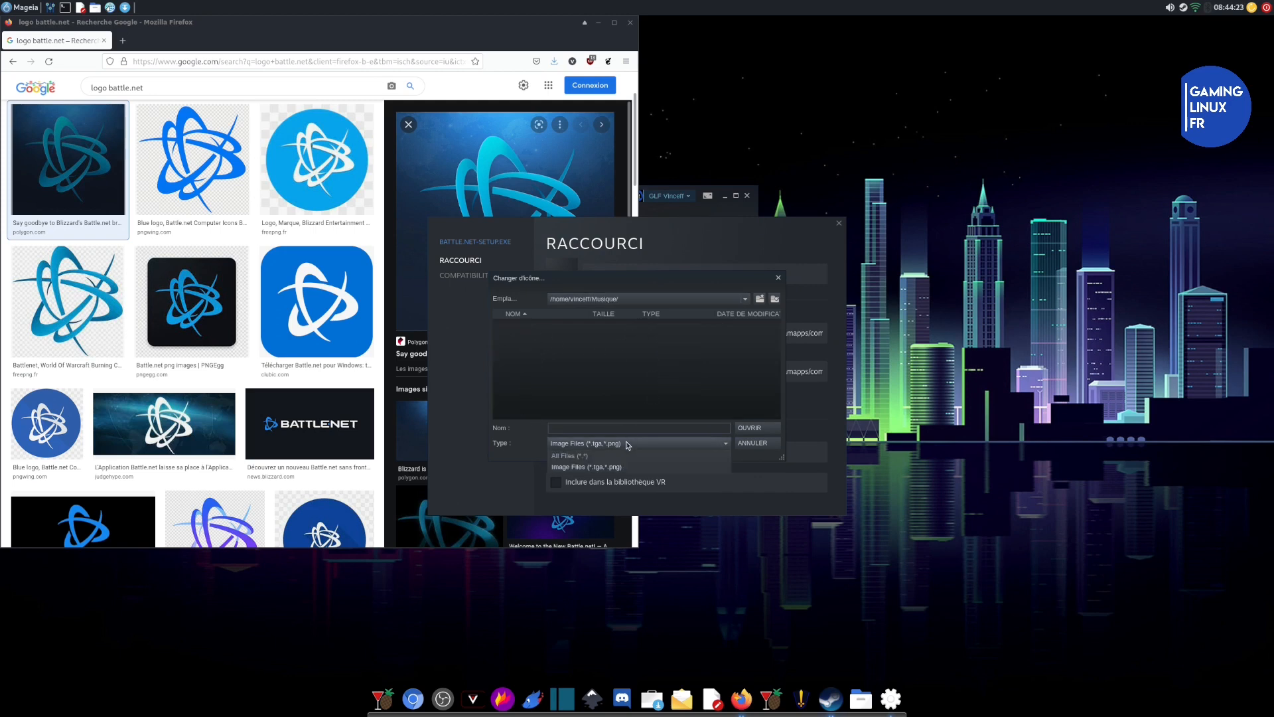
left_click(619, 462)
double_click(528, 334)
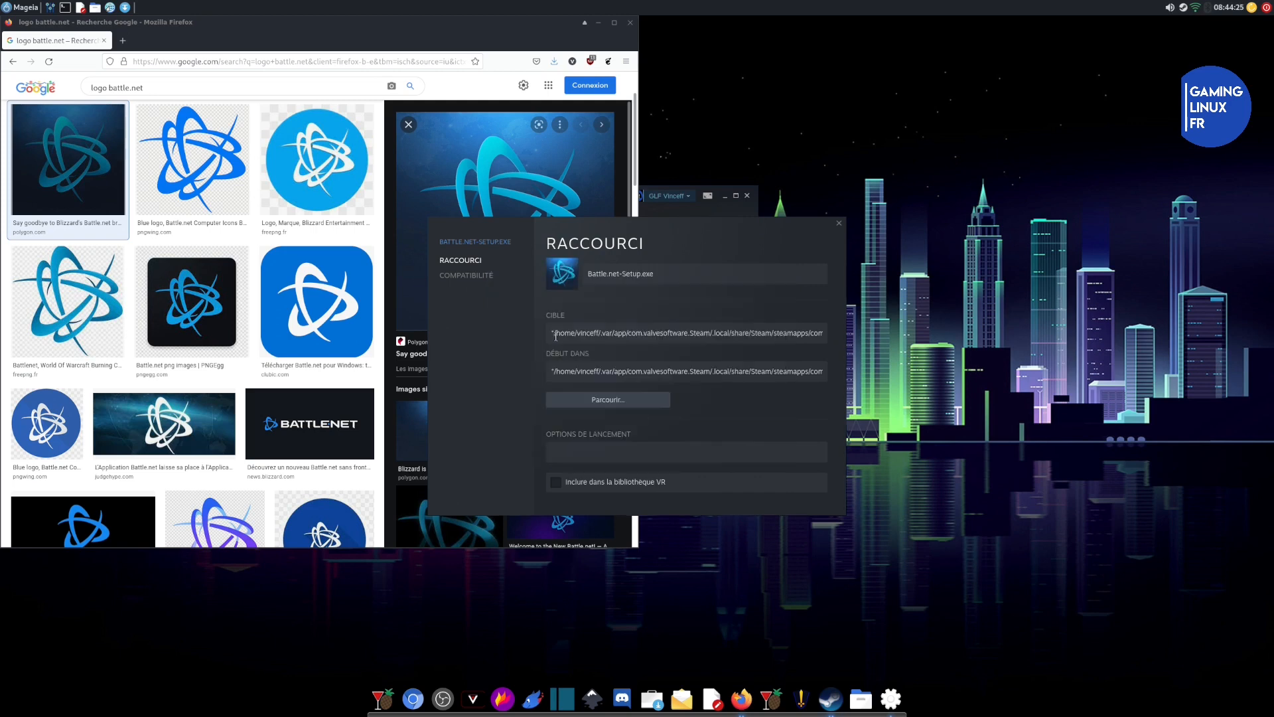
left_click(839, 223)
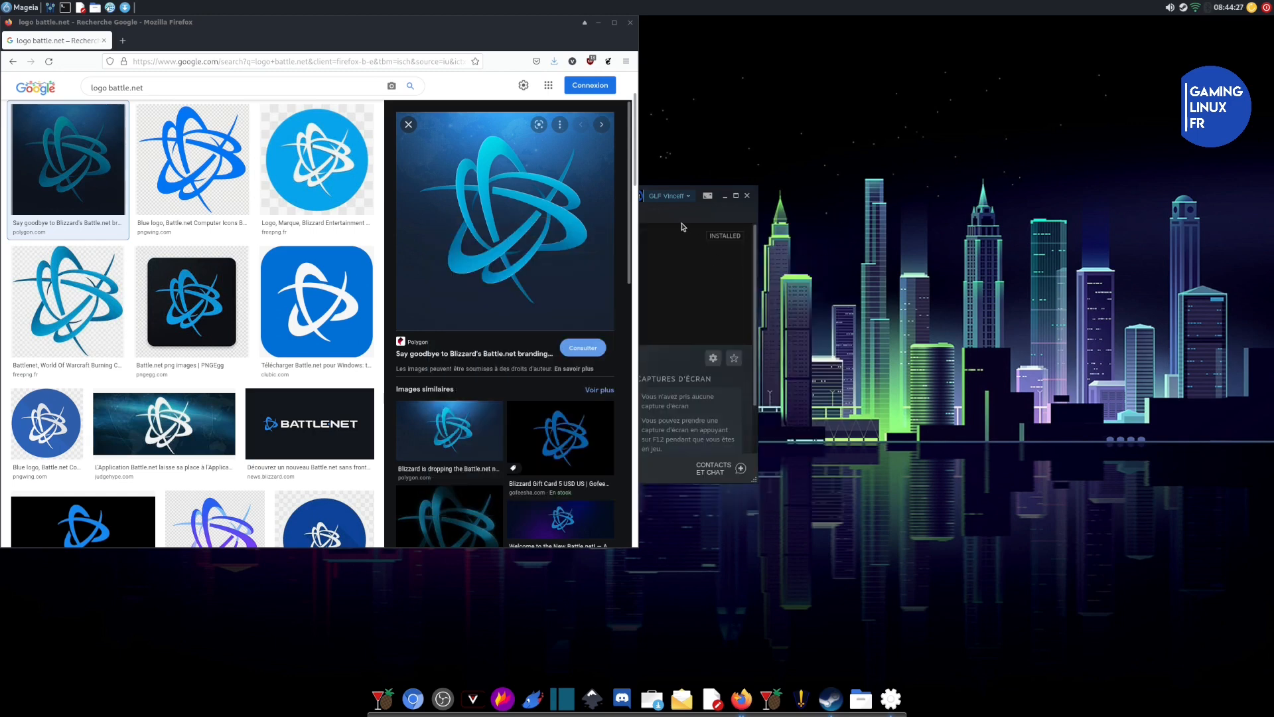
Move the Firefox and Steam library windows aside, then close both.
left_click_drag(684, 223, 1112, 231)
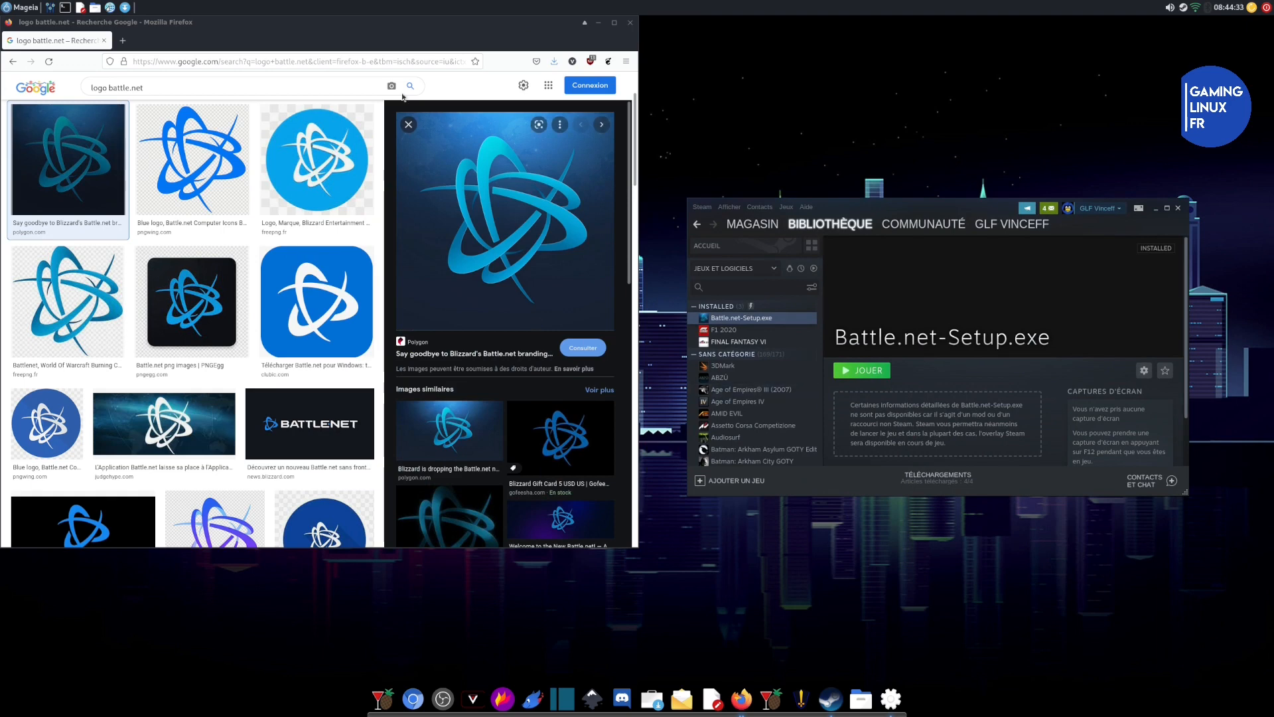
left_click_drag(365, 22, 419, 70)
left_click(684, 70)
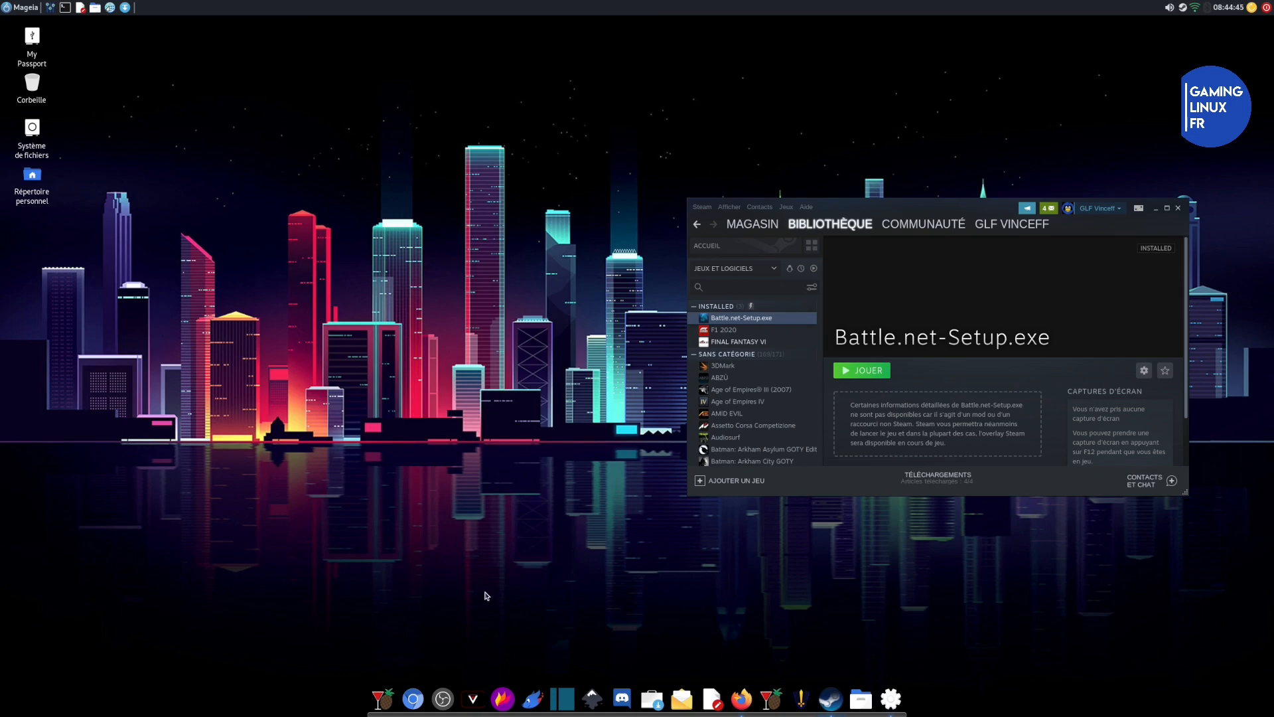
left_click(1179, 208)
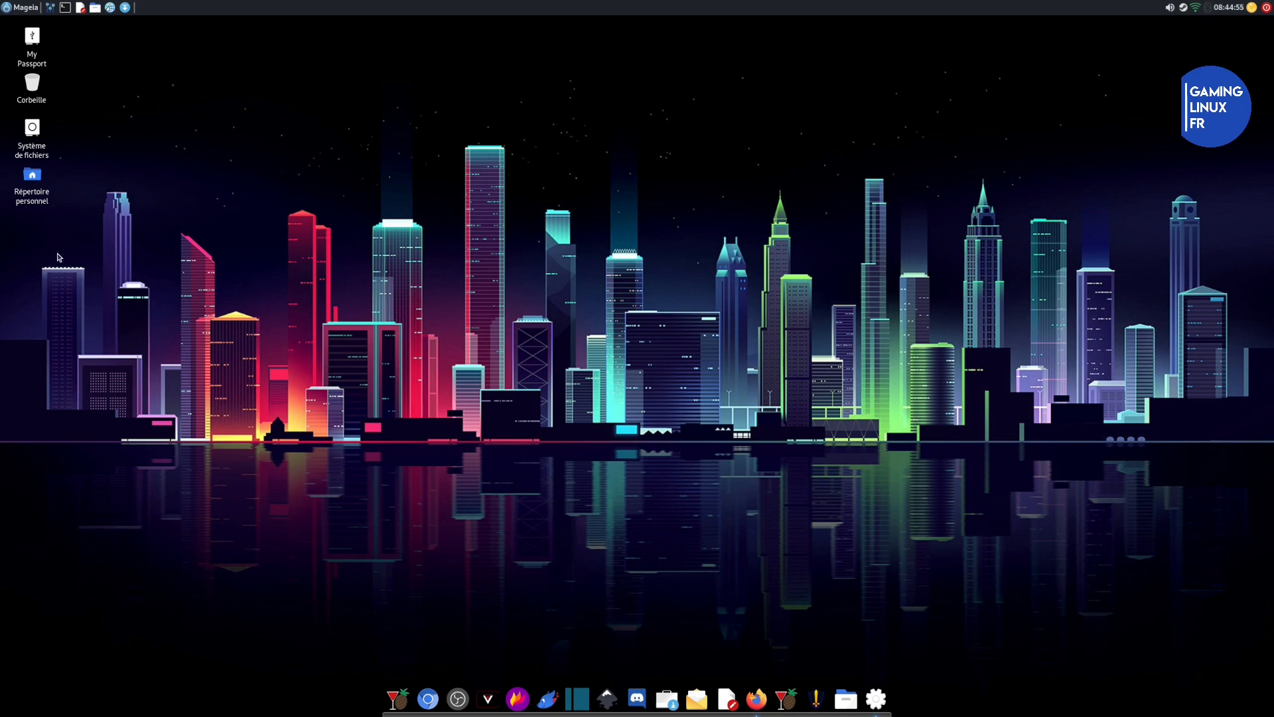
left_click(65, 8)
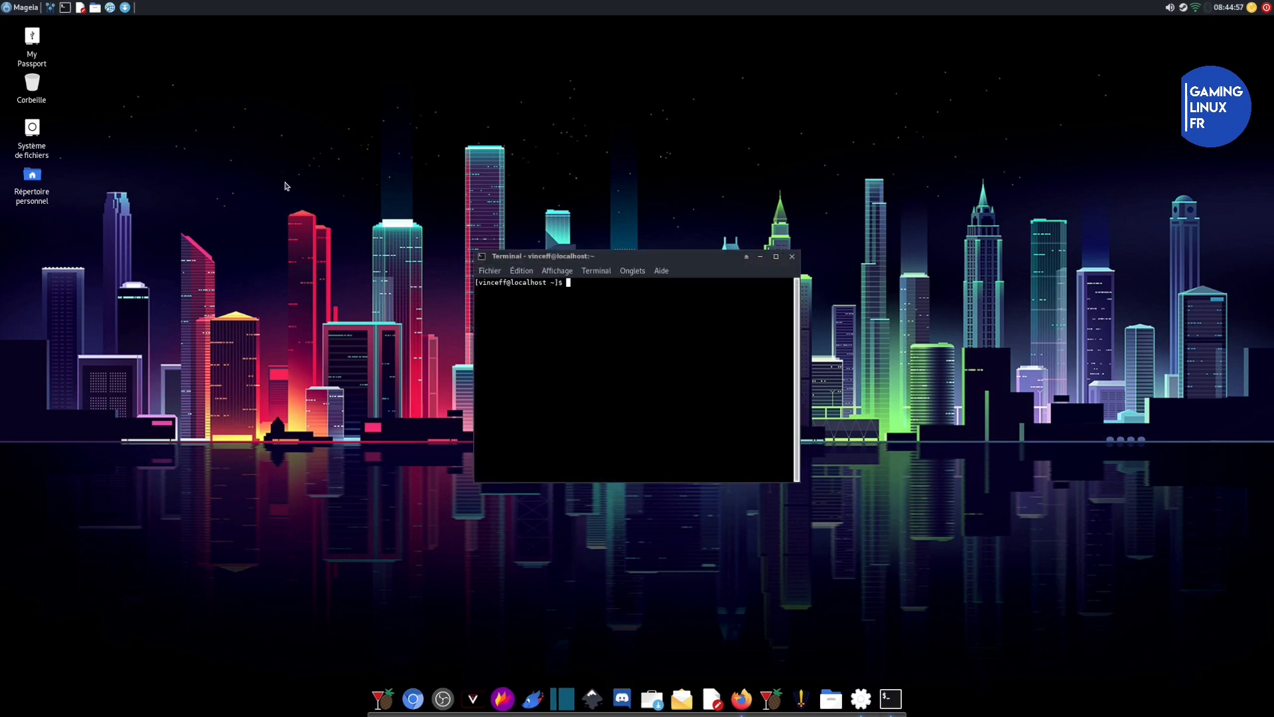
type("uname -a")
key("Return")
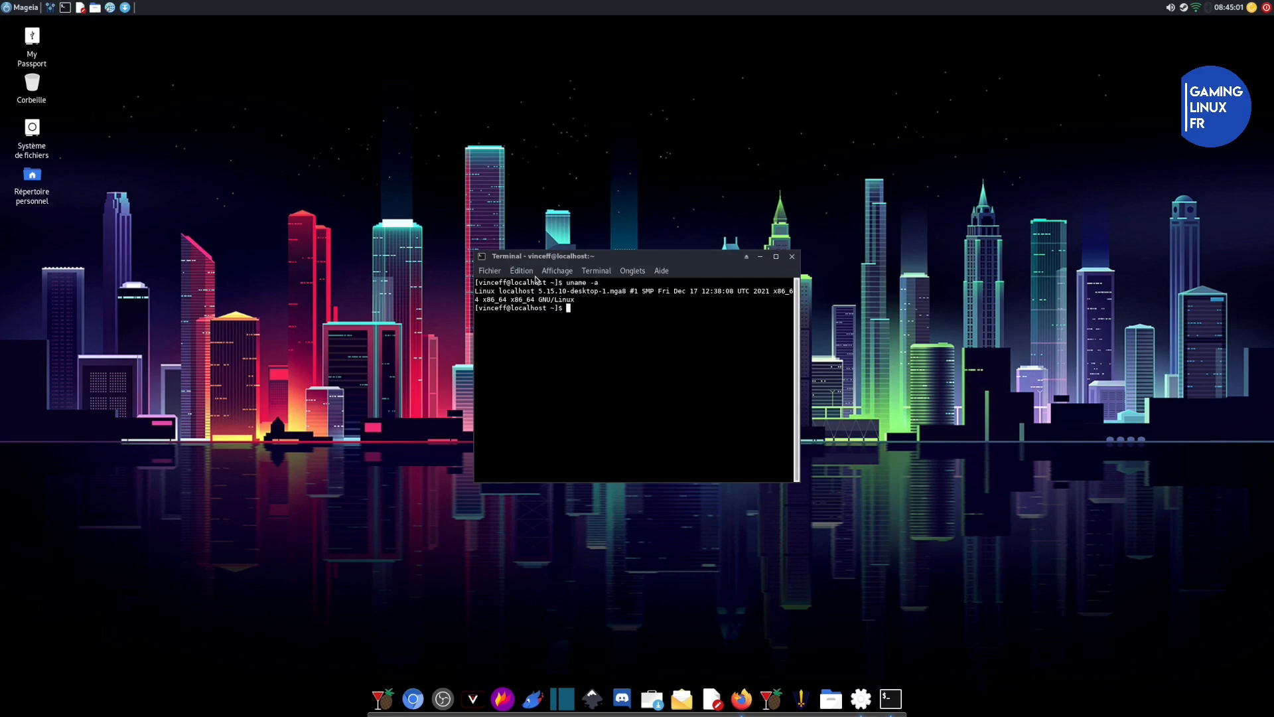
left_click_drag(538, 291, 563, 291)
left_click(598, 319)
left_click(792, 256)
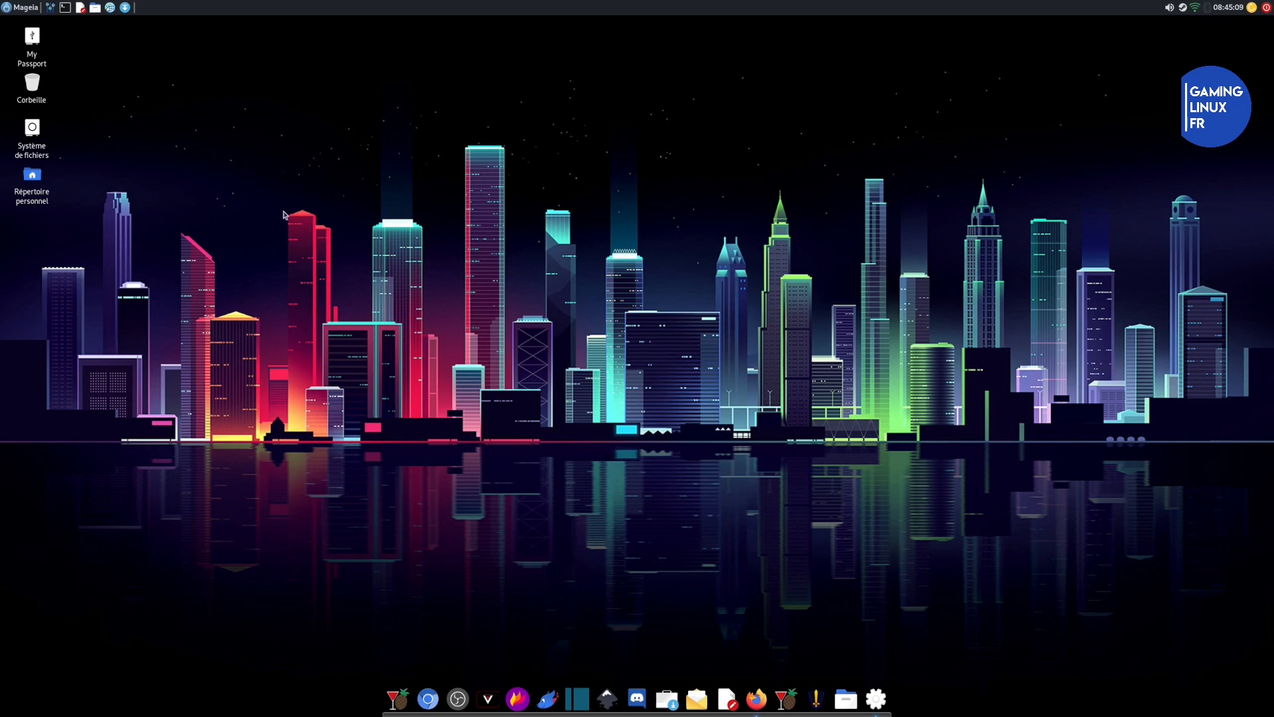
Launch Discover from the dock and show its four pending updates.
left_click(6, 8)
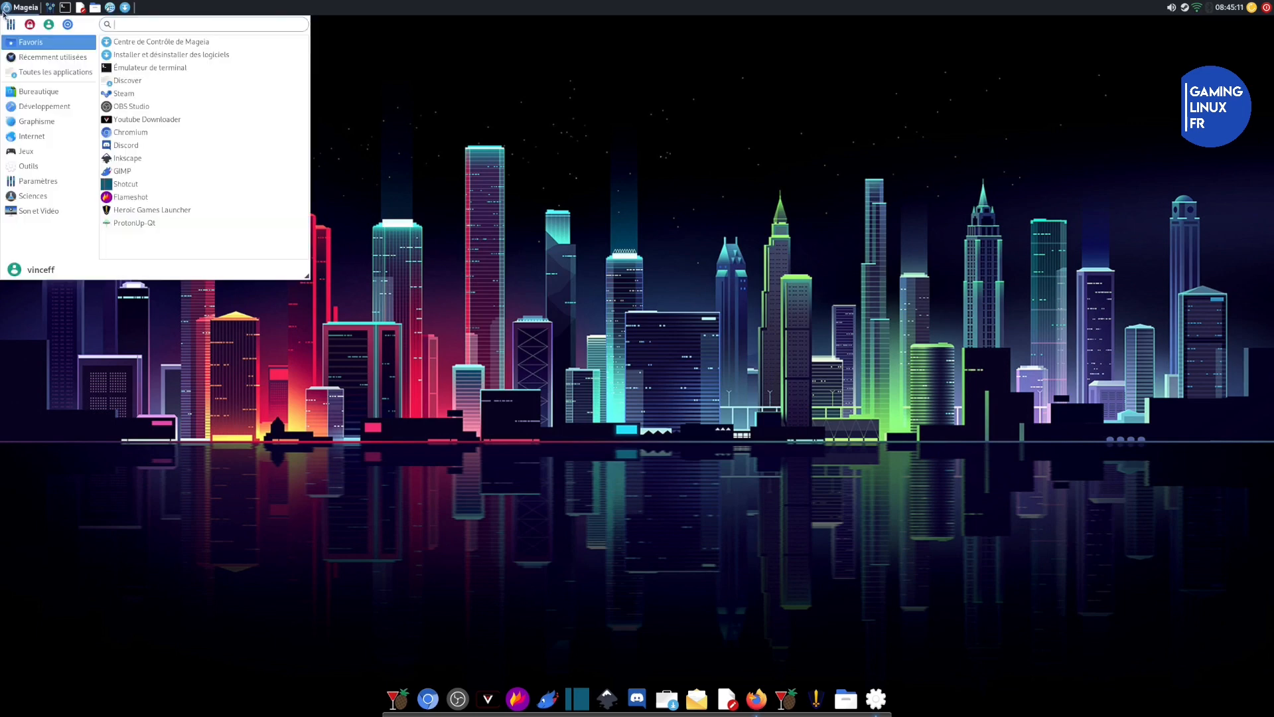
left_click(636, 363)
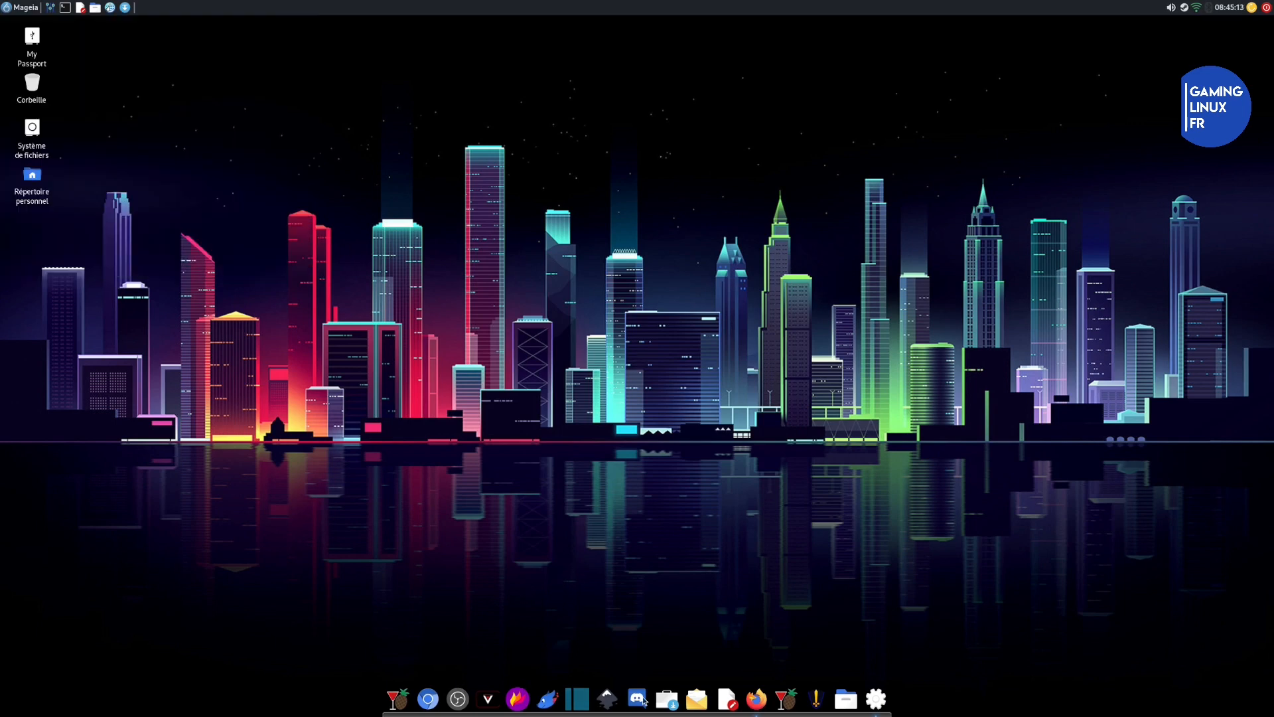
left_click(667, 699)
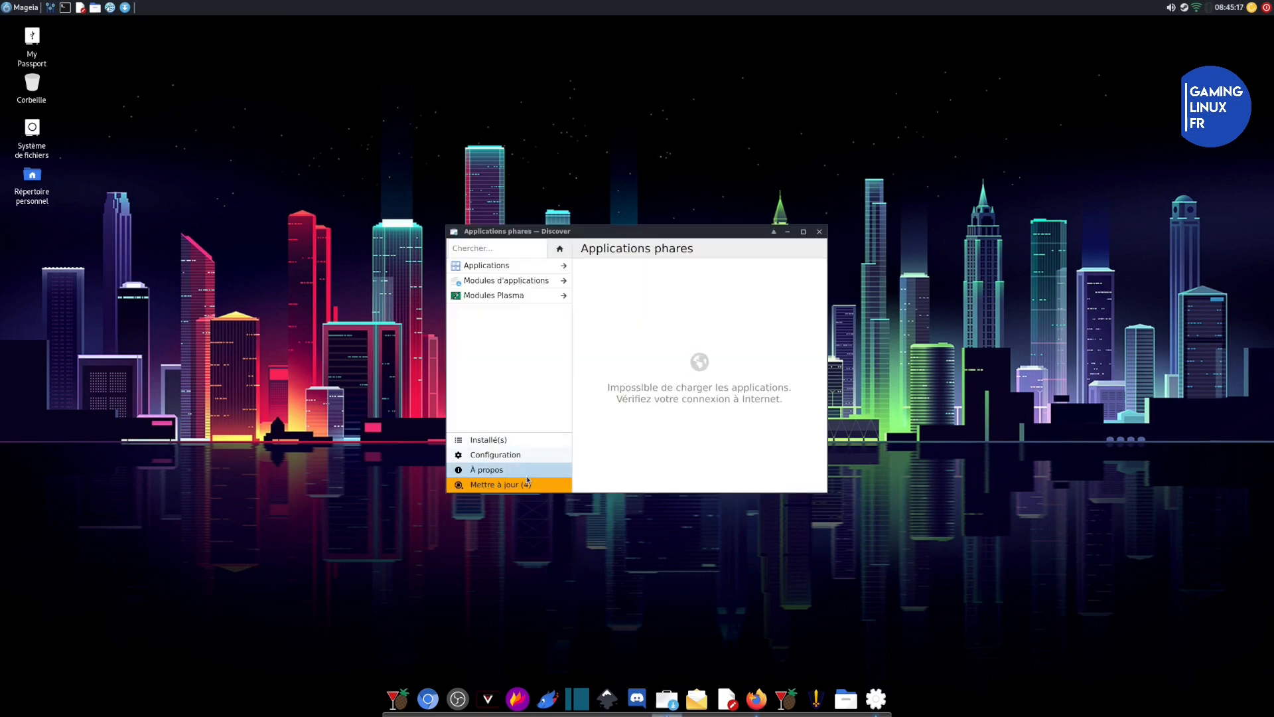
left_click(501, 485)
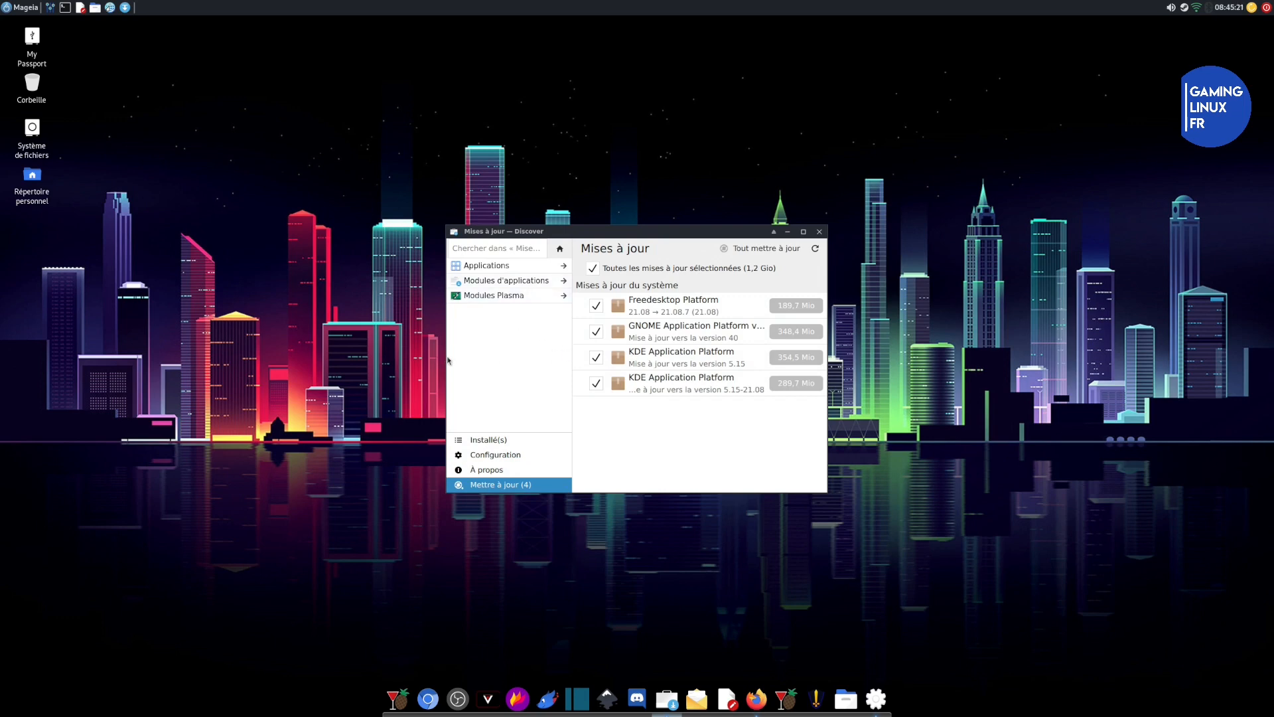
Install all four updates, recheck that nothing is pending, and close Discover.
left_click_drag(447, 360, 319, 360)
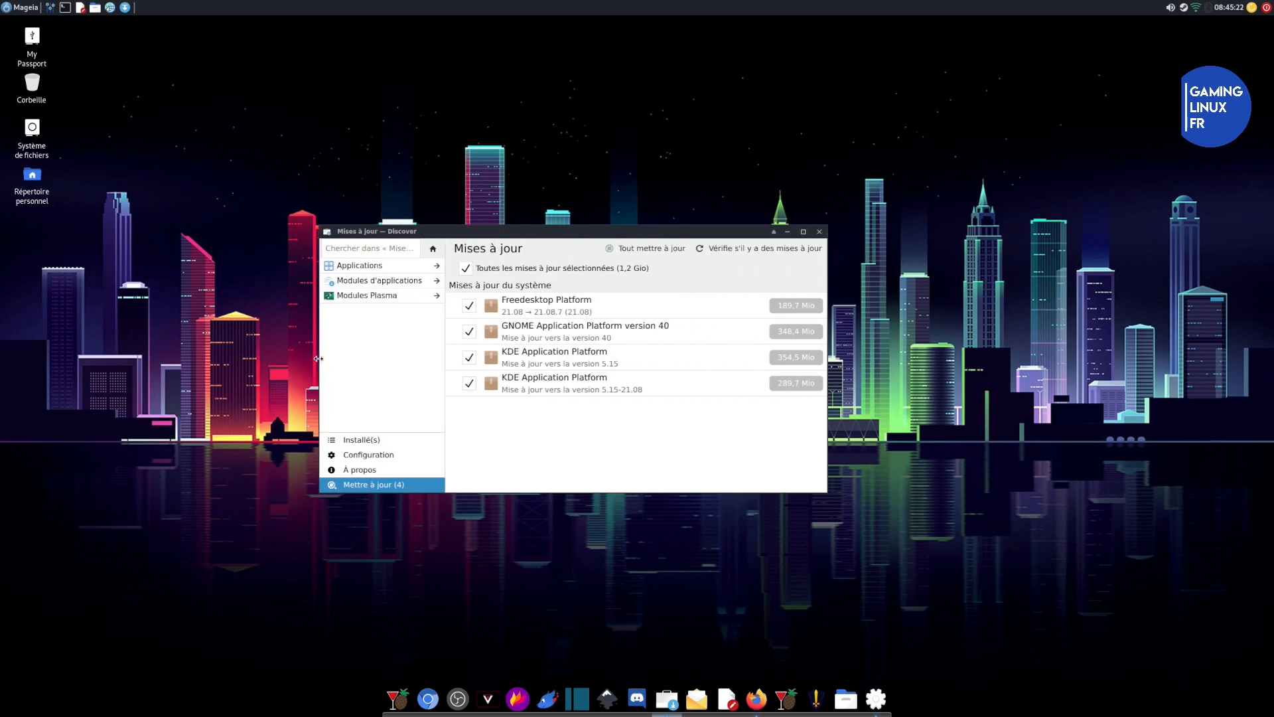
left_click(661, 250)
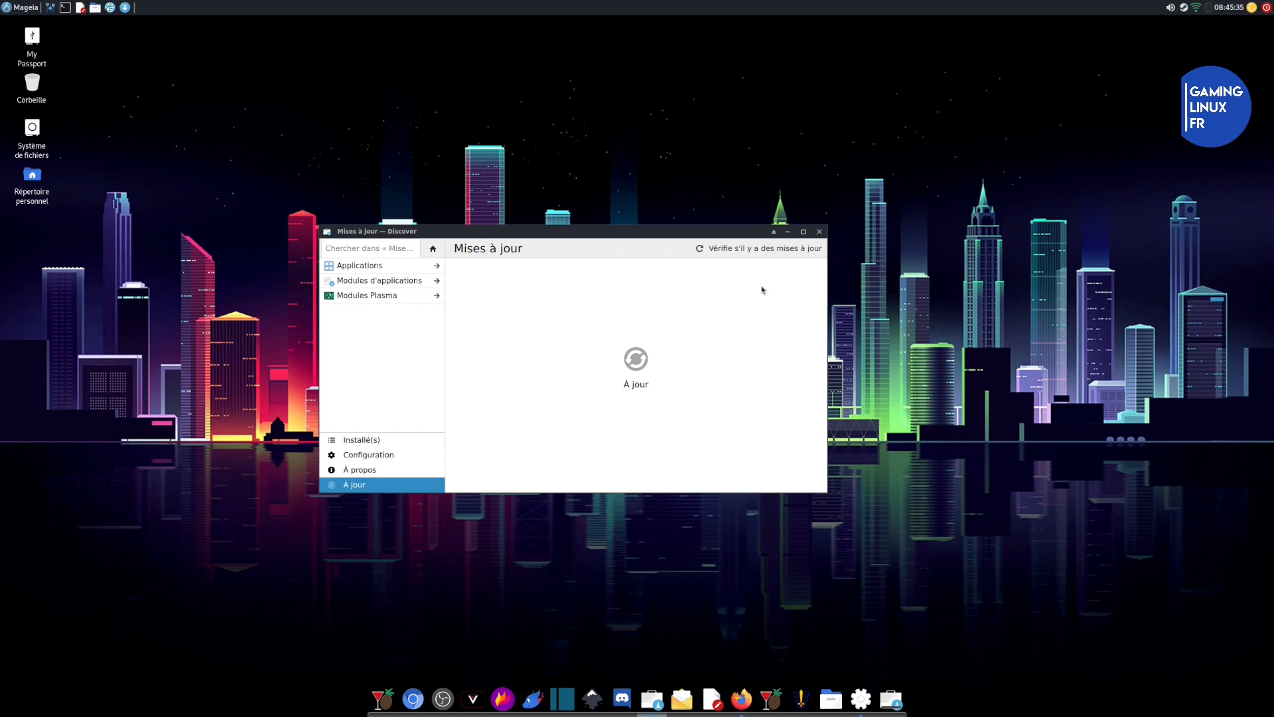
left_click(809, 249)
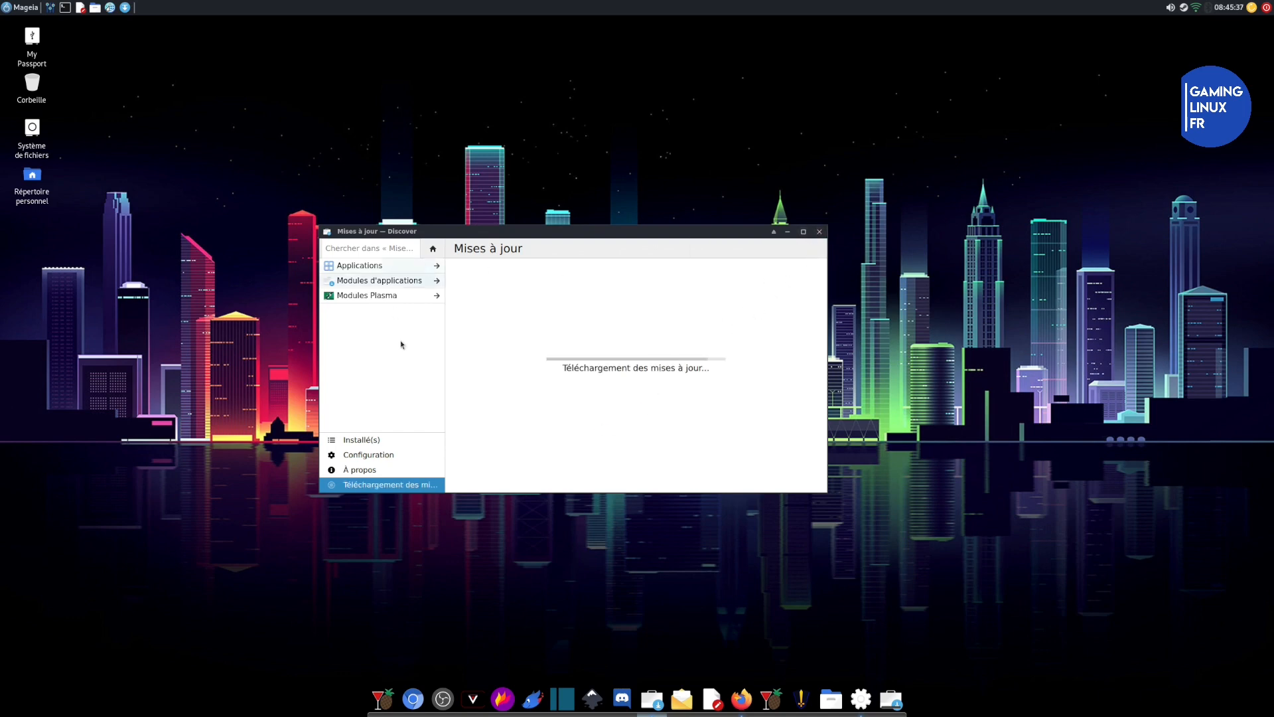
left_click(819, 231)
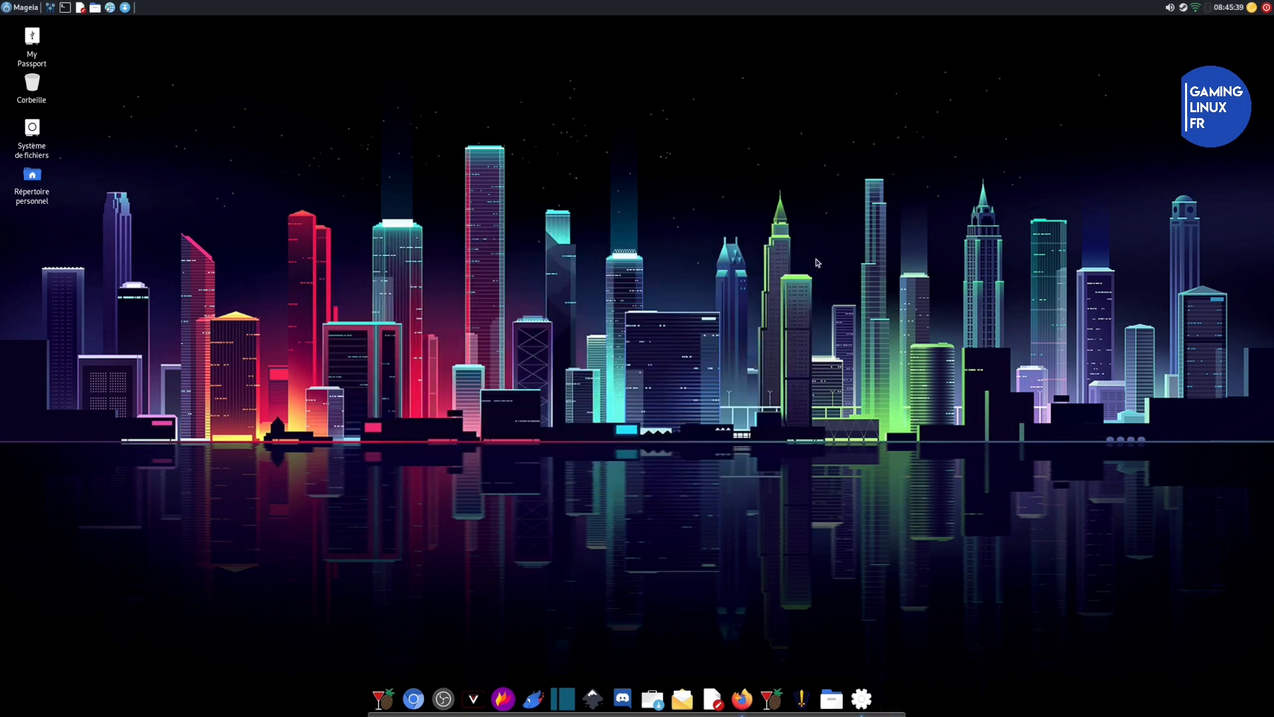